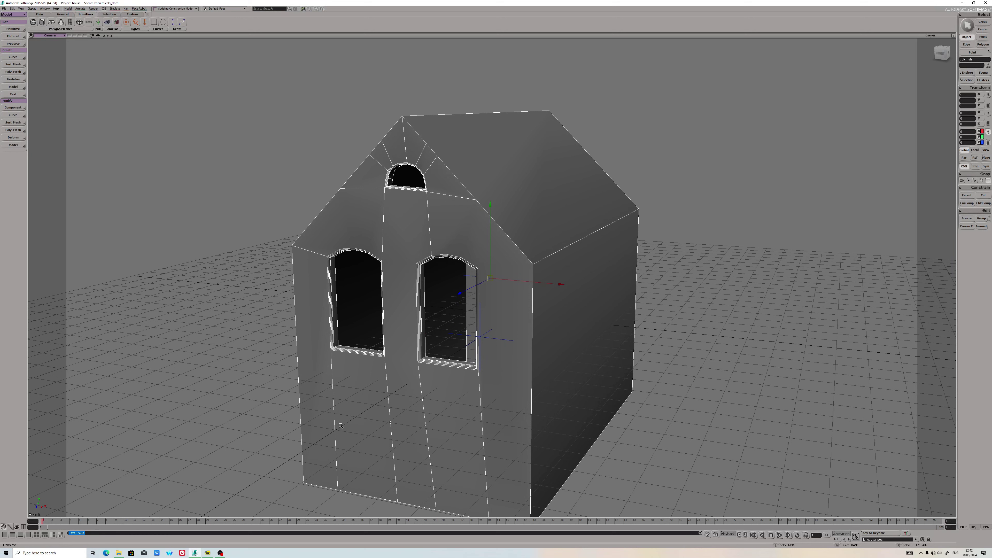
- View the Sycles how-to PDF and return to the house model in Softimage
click(208, 553)
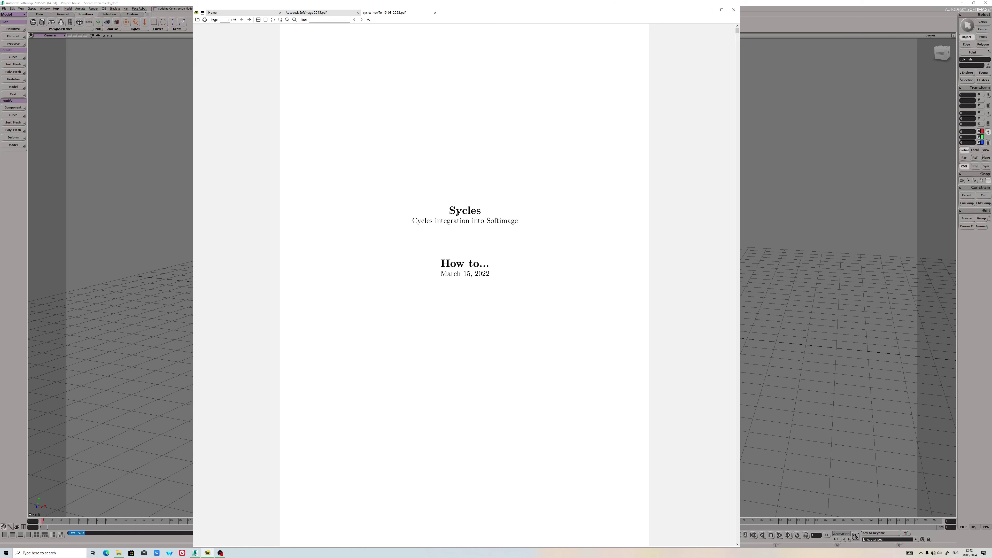
click(710, 10)
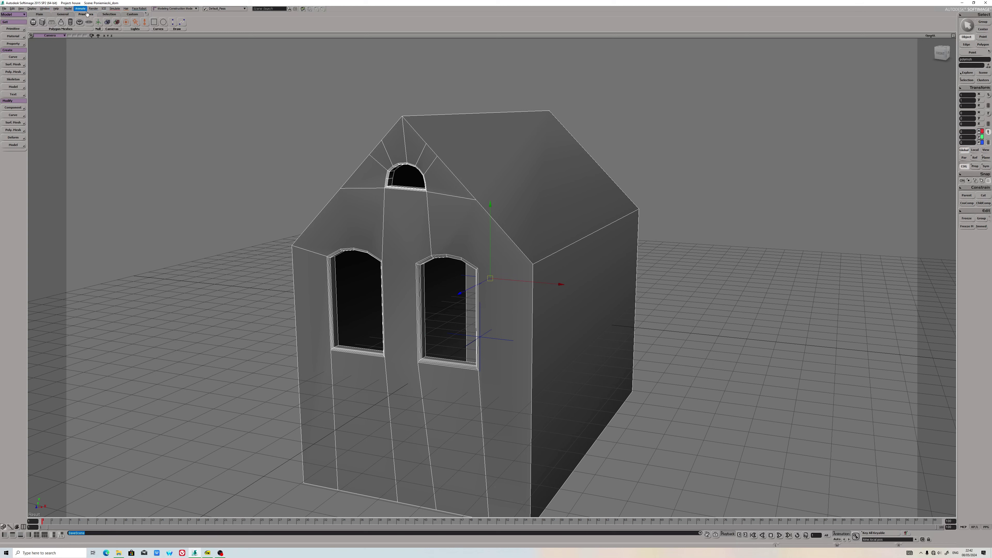
- Open the Material Manager and create a Cycles Principled BSDF material
click(96, 13)
click(107, 51)
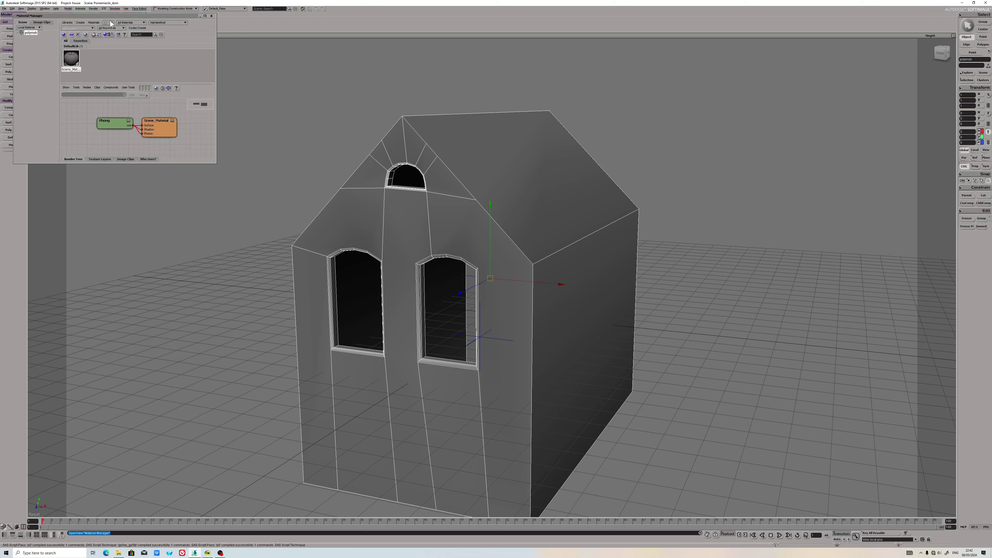
drag(125, 18, 187, 89)
click(199, 100)
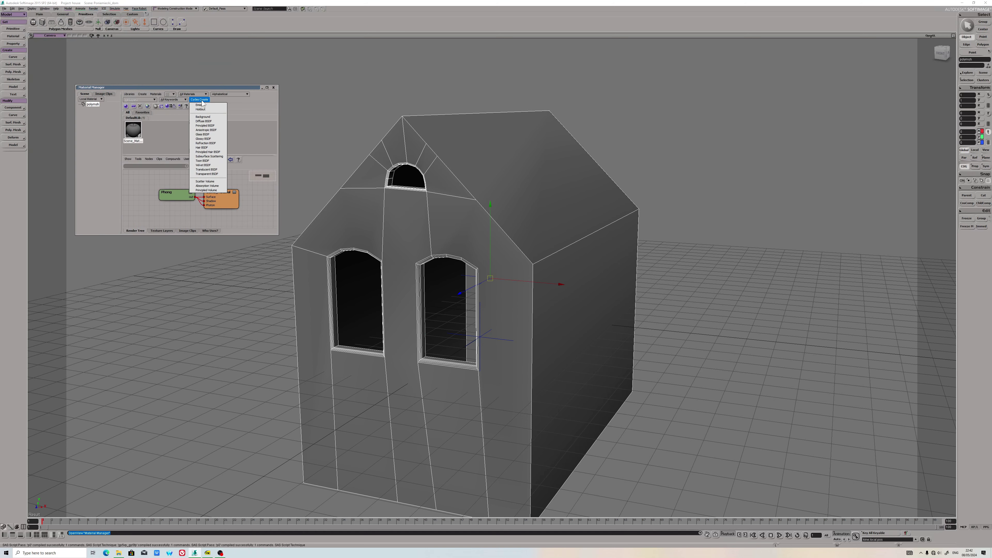
click(205, 126)
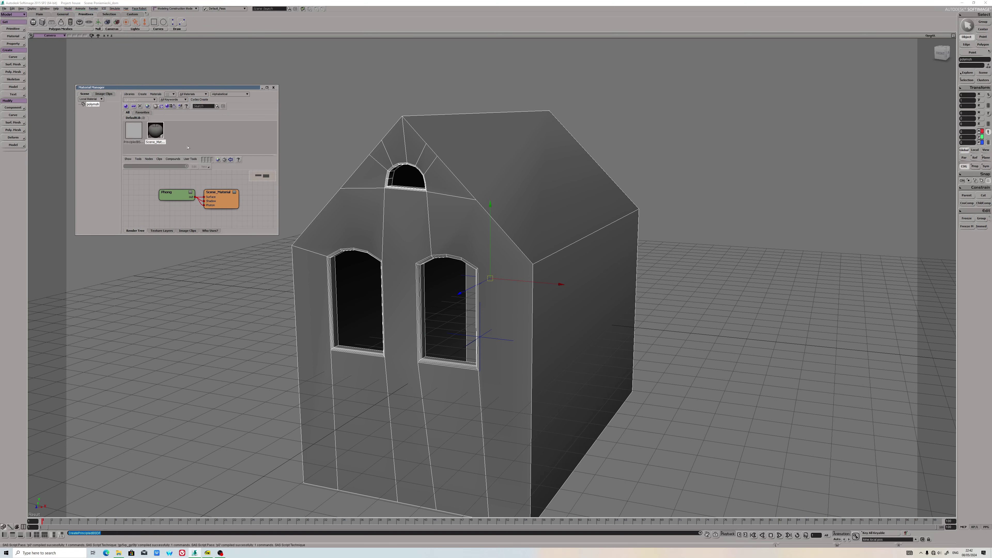
- Rename the new Principled BSDF material as house and assign it to the selected house mesh, spacing its shader nodes further apart
click(132, 142)
click(132, 142)
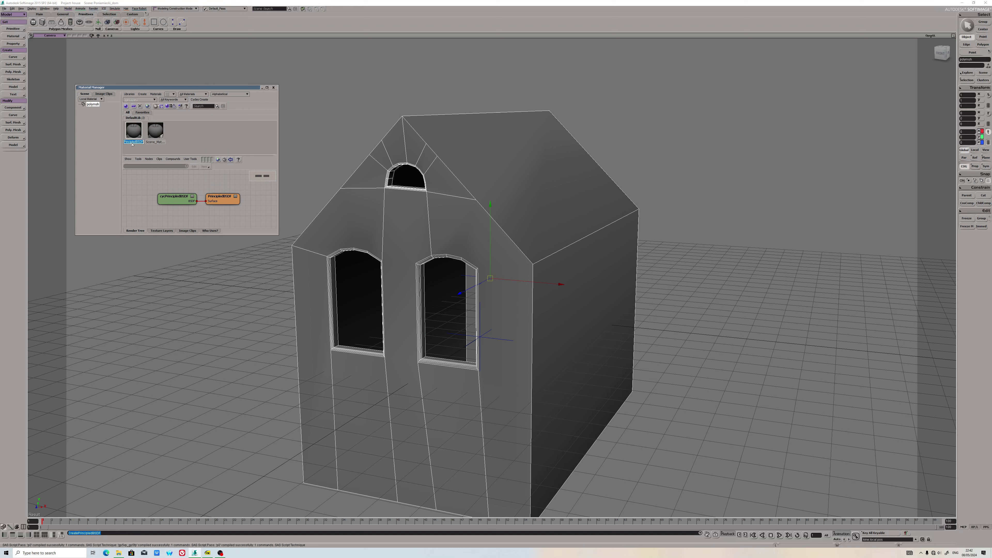
text(house)
key(Return)
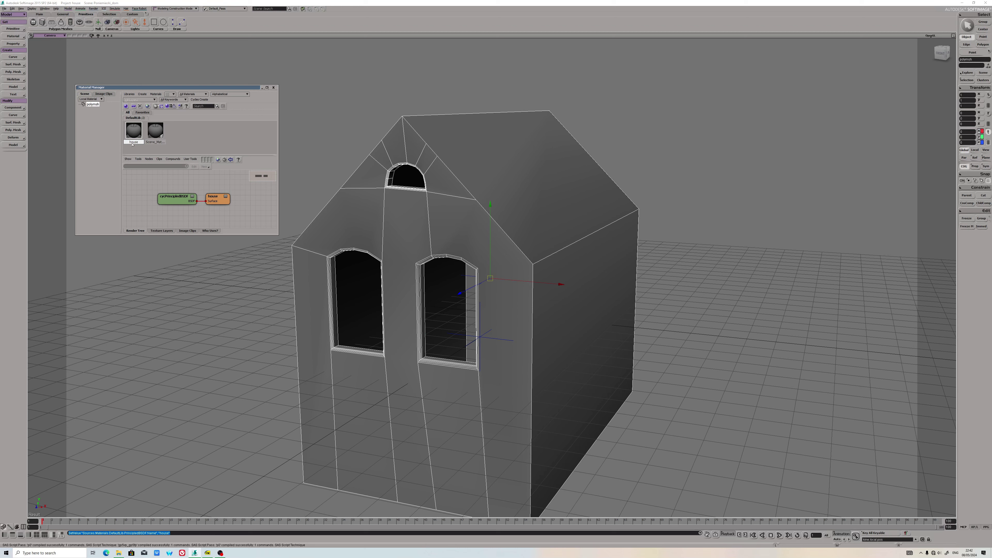
click(168, 106)
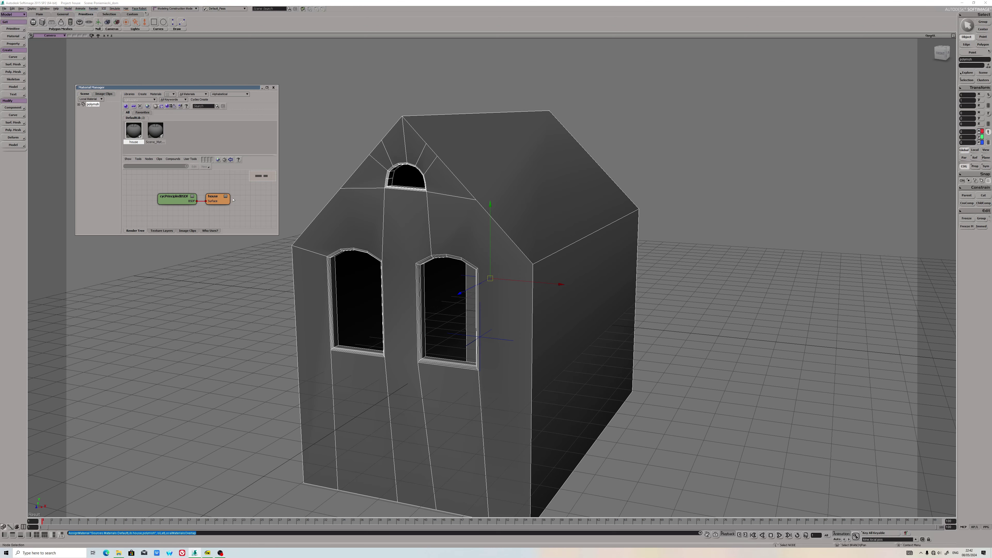
drag(176, 197, 162, 197)
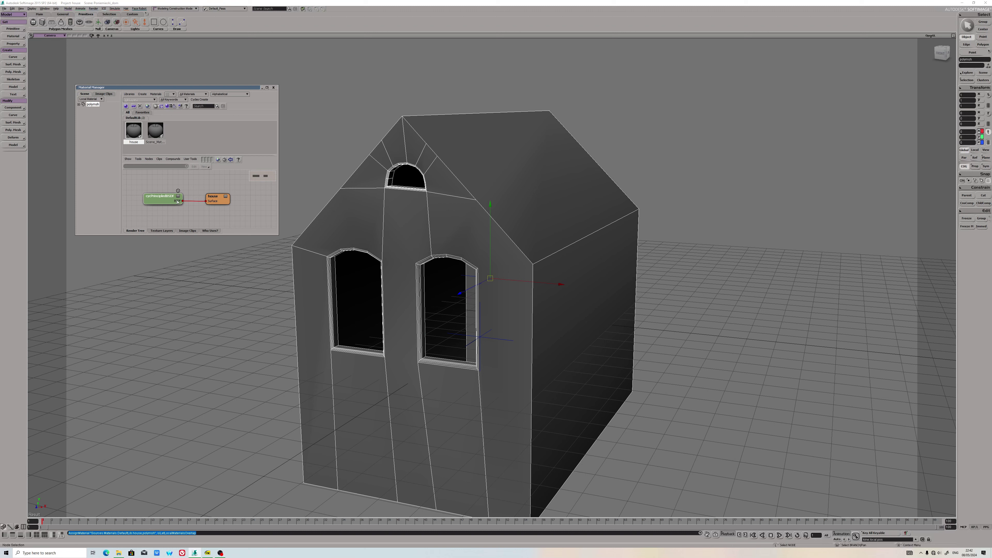
- Set the shaderball renderer to Cycles Renderer in the preferences and reselect the house material in the Material Manager
click(4, 8)
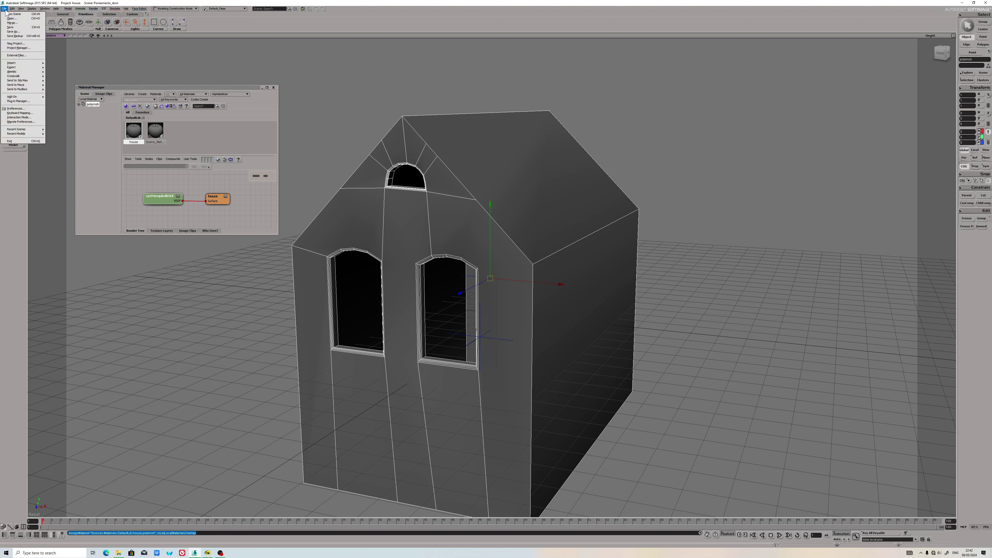
click(23, 110)
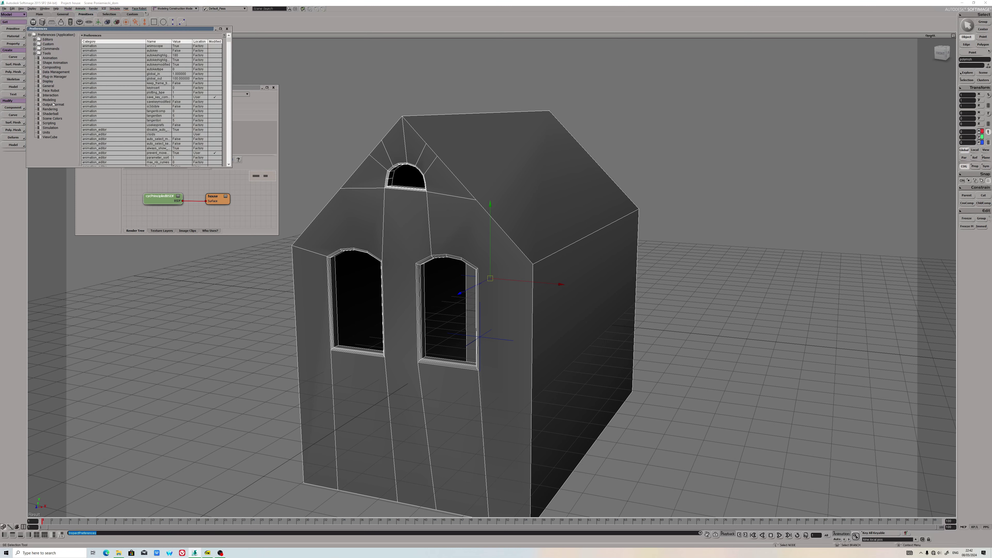
click(50, 114)
click(126, 83)
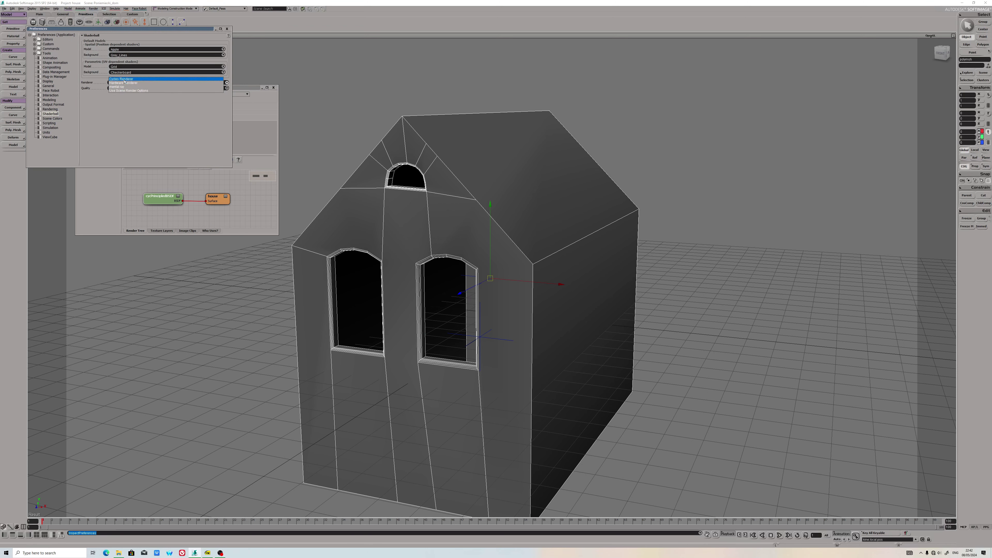
click(121, 79)
click(227, 28)
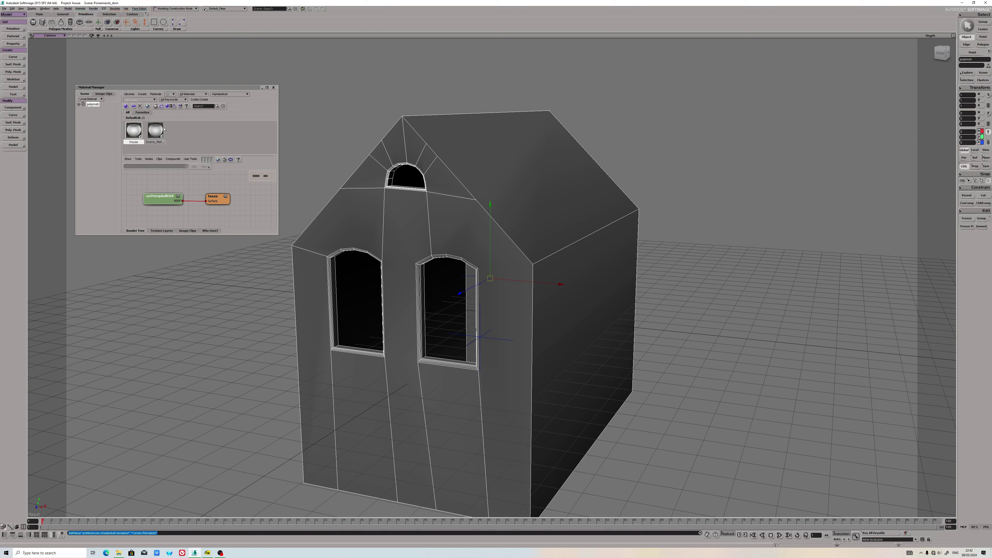
click(151, 131)
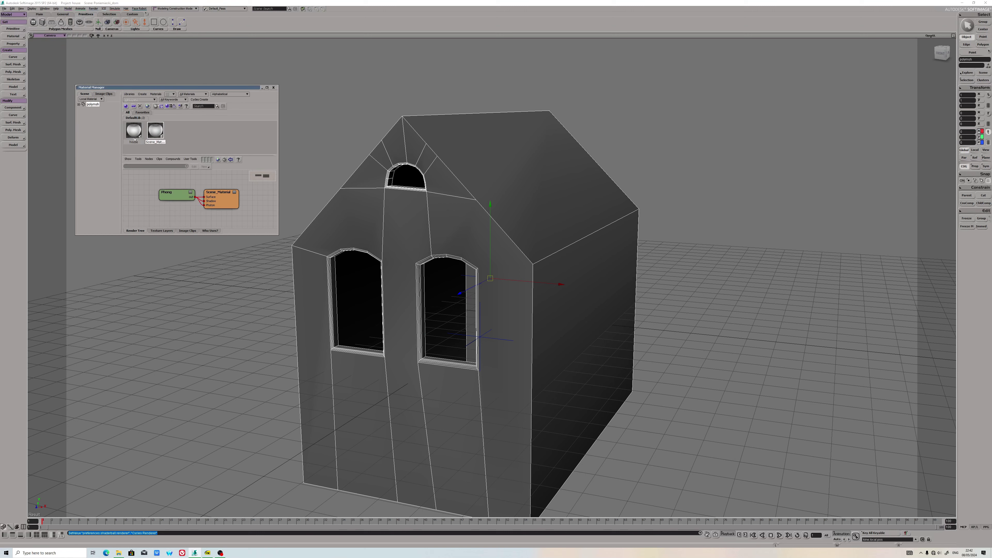
click(134, 133)
- Save the scene and expand the Principled BSDF node of the house material to show its input ports
click(4, 8)
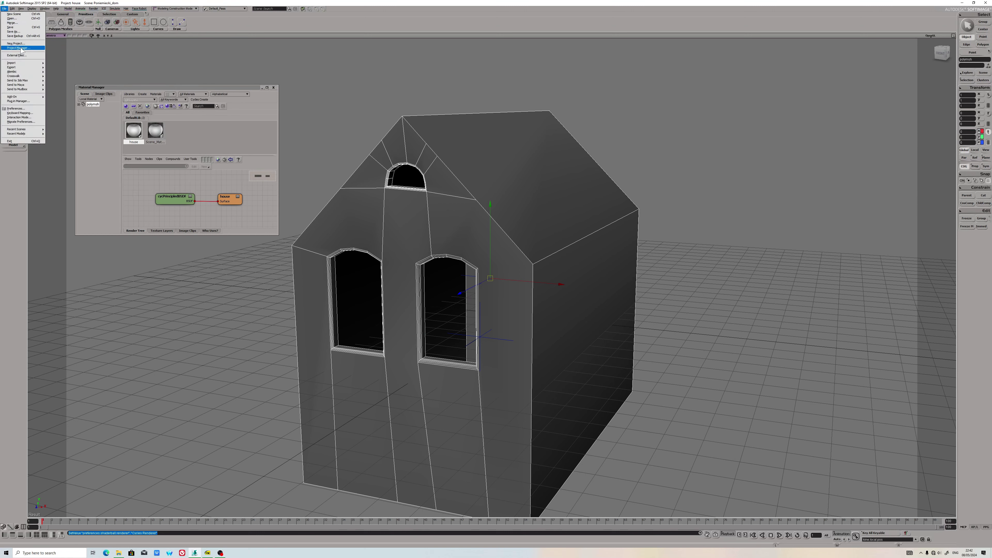
click(17, 28)
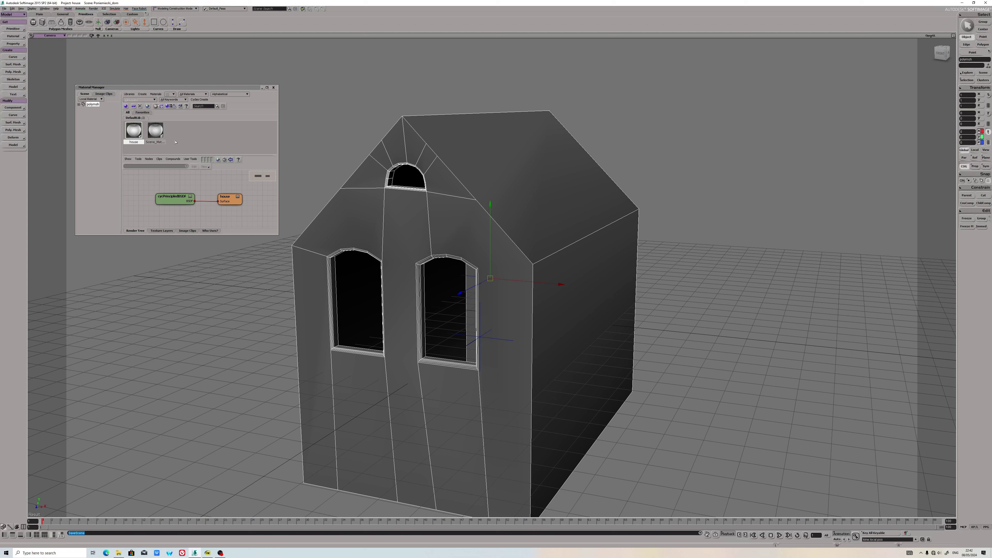
click(190, 198)
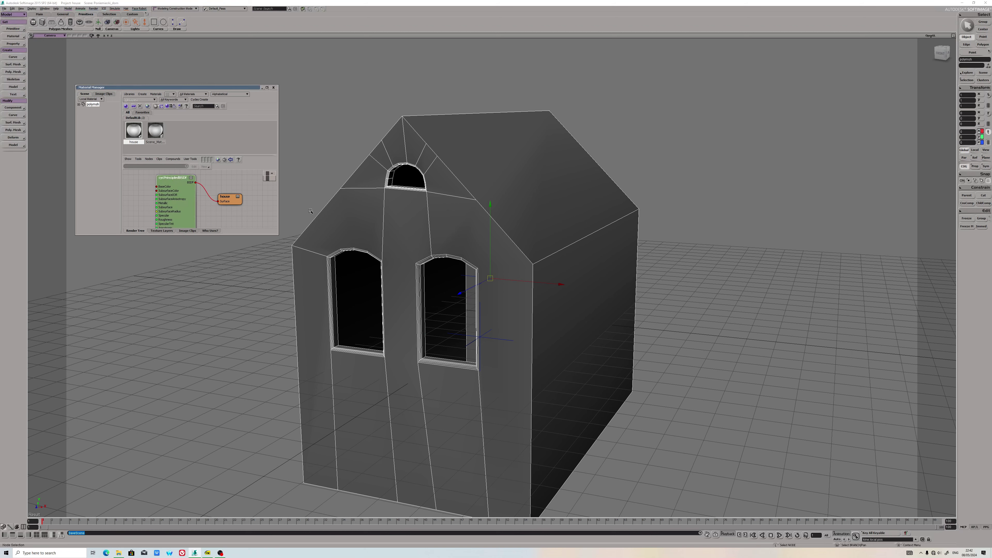
middle_drag(390, 209, 499, 250)
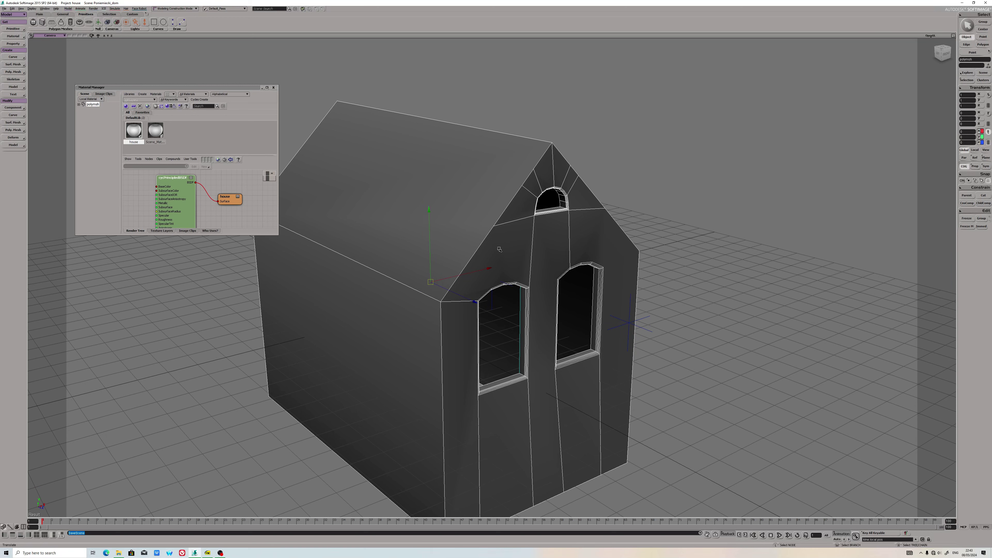
middle_drag(574, 299, 523, 257)
scroll(518, 233, up, 2)
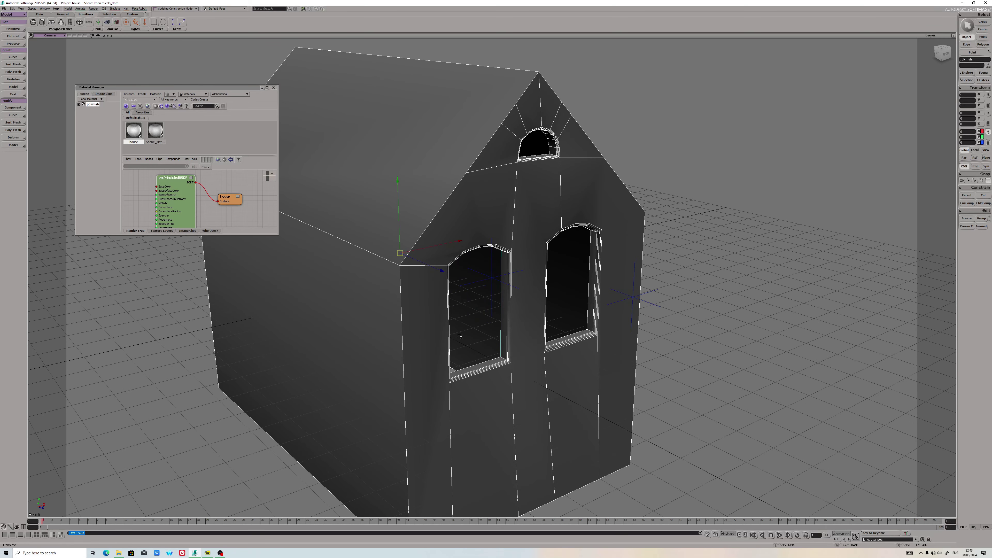
- Connect the computer to the first Wi-Fi network listed
click(935, 554)
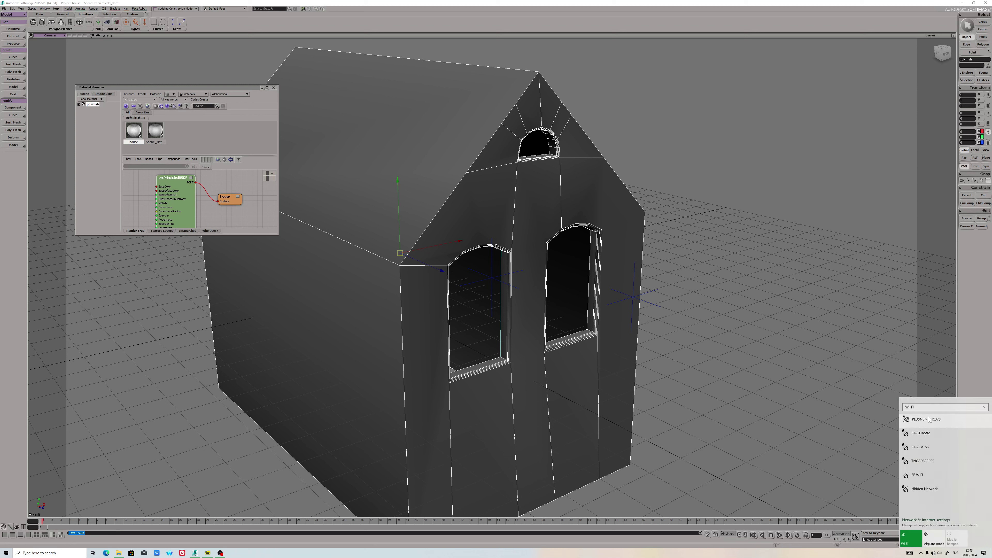
click(945, 420)
click(968, 443)
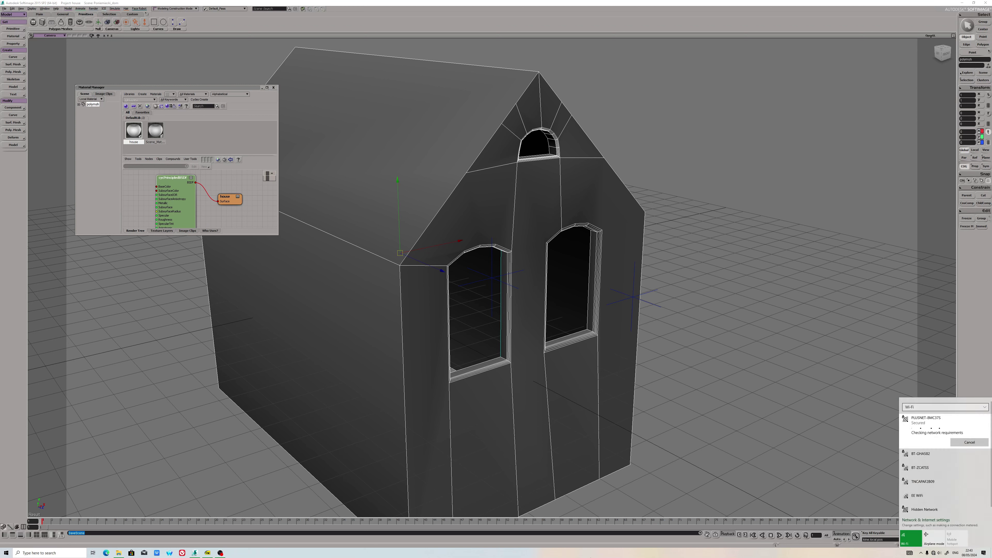
- Start PeerBlock with its window minimized and switch to the Opera browser
click(2, 553)
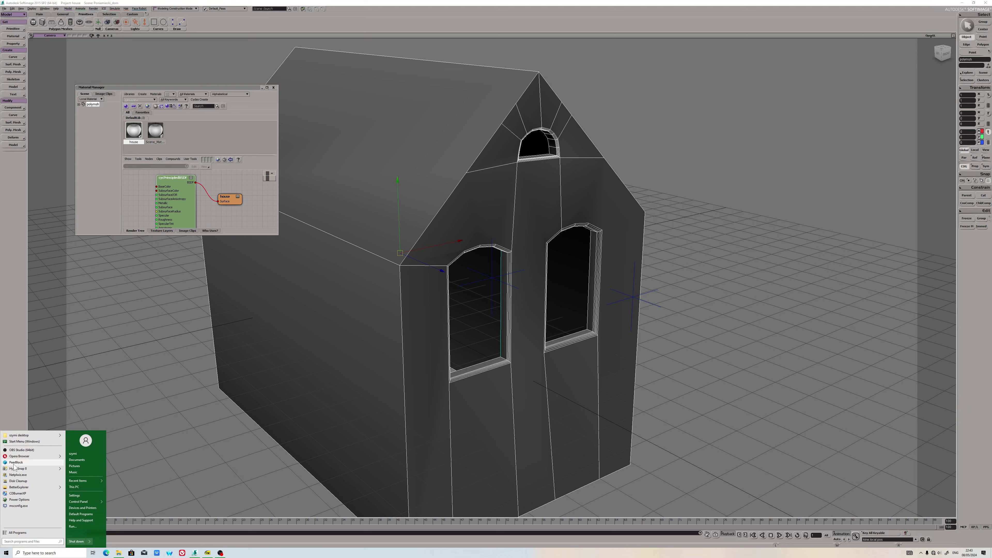
click(2, 553)
click(2, 554)
click(16, 450)
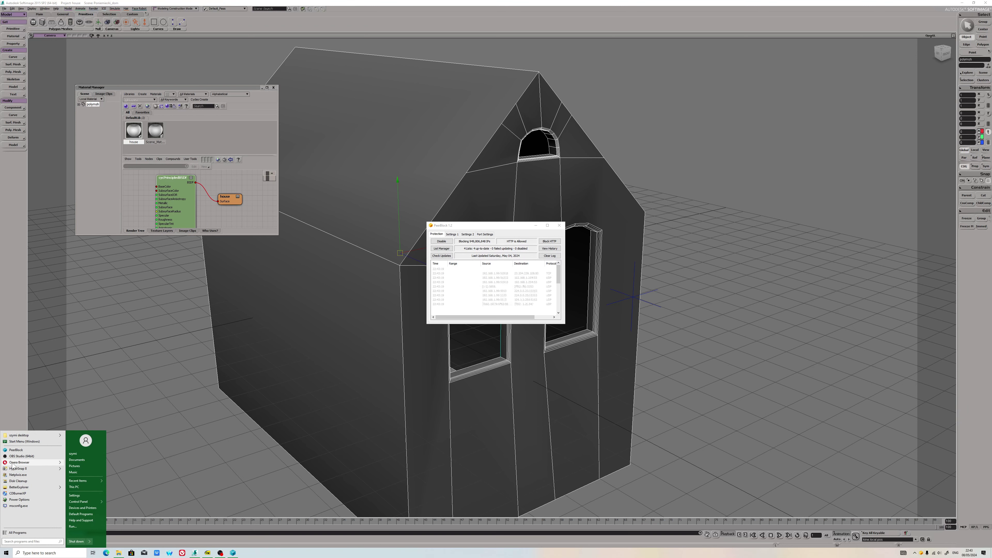
click(536, 226)
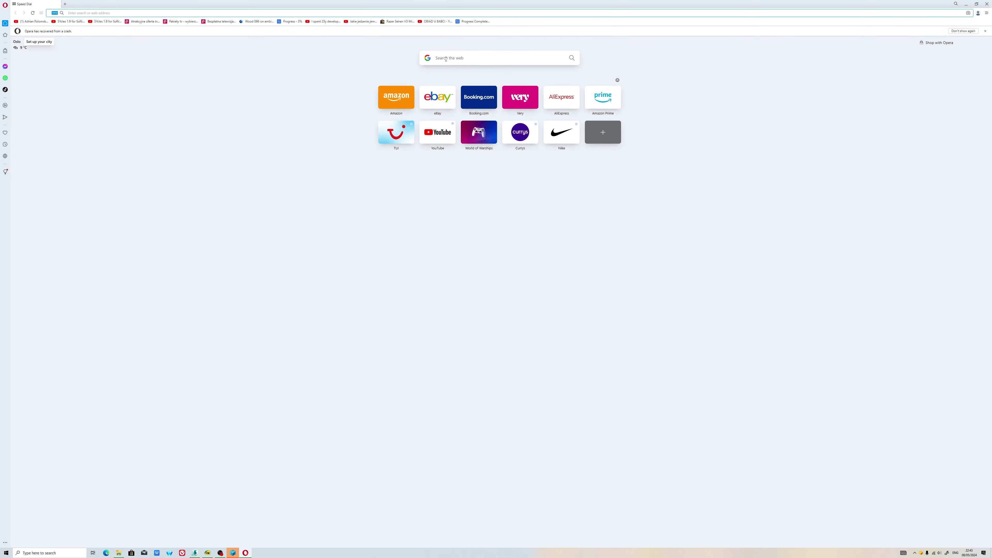
- Search the web for "ambientcg", accept all Google cookies, and open the ambientCG website
click(446, 59)
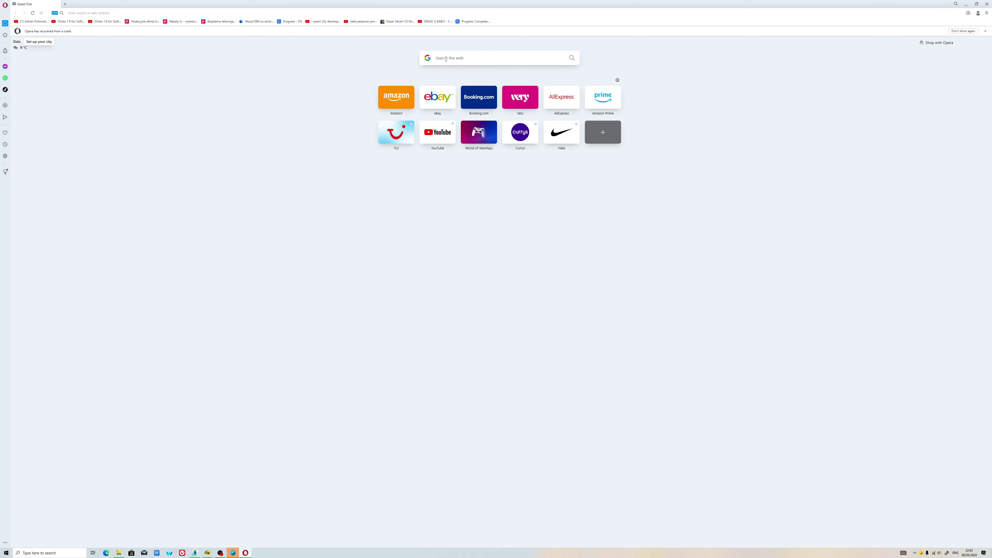
text(ambientcg)
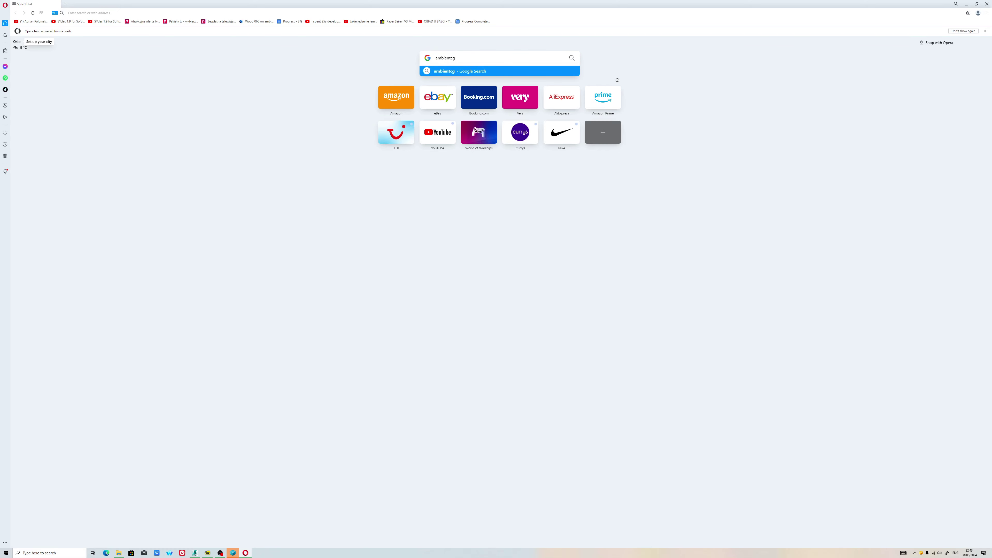
key(Return)
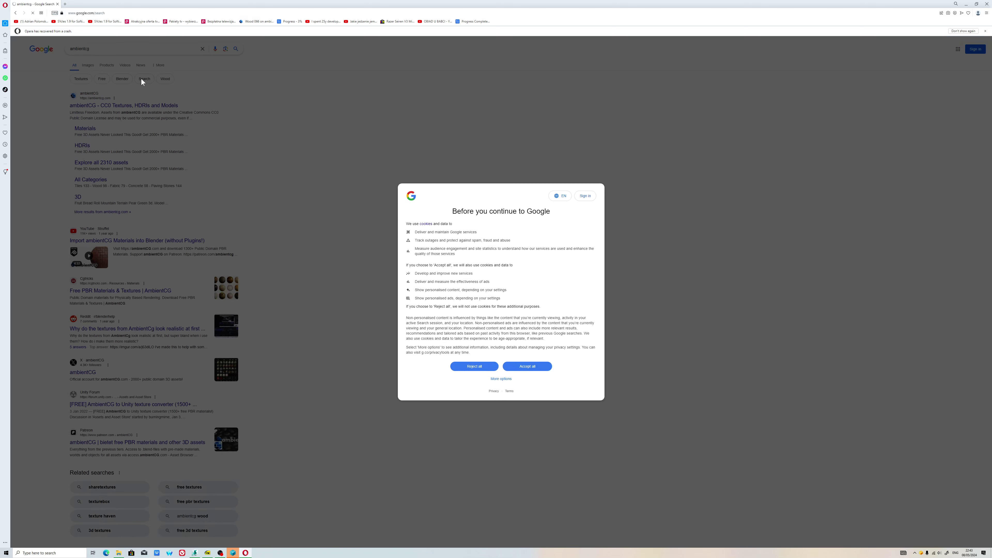
click(529, 368)
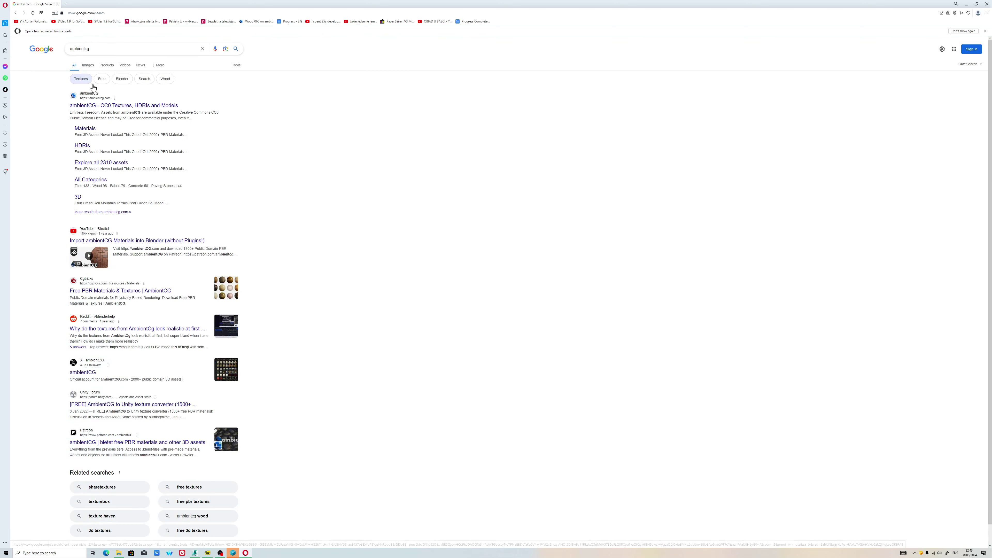
click(110, 105)
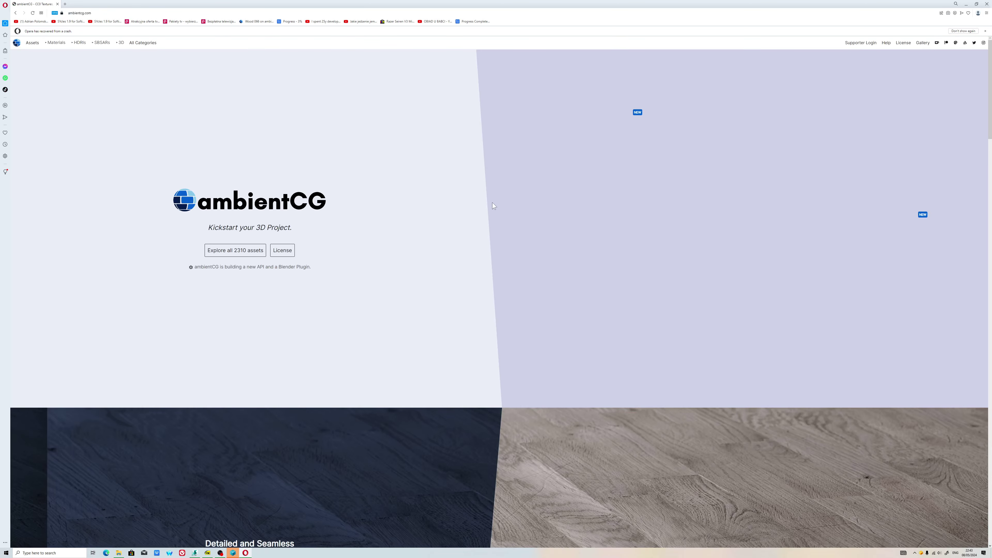
- Explore all ambientCG assets and open the orange brick material in the first row in a new tab
click(241, 254)
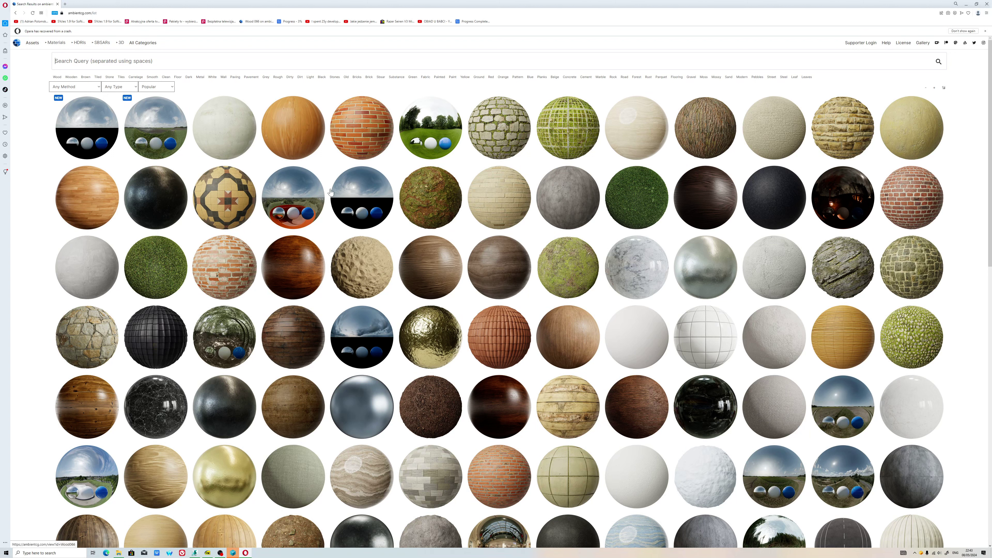
right_click(355, 128)
click(366, 129)
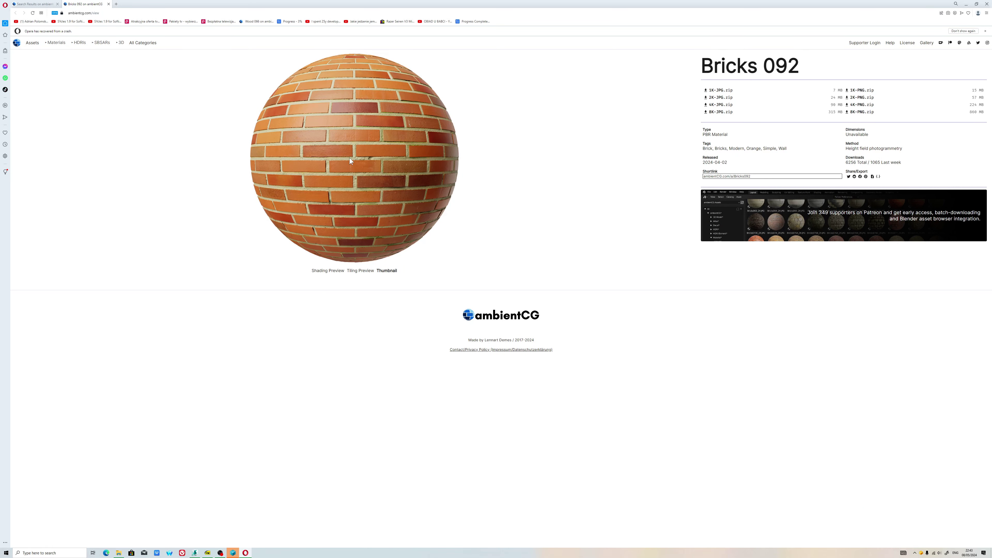
- Copy the material title "Bricks 092" and download its 2K-JPG.zip texture package
drag(815, 57, 697, 59)
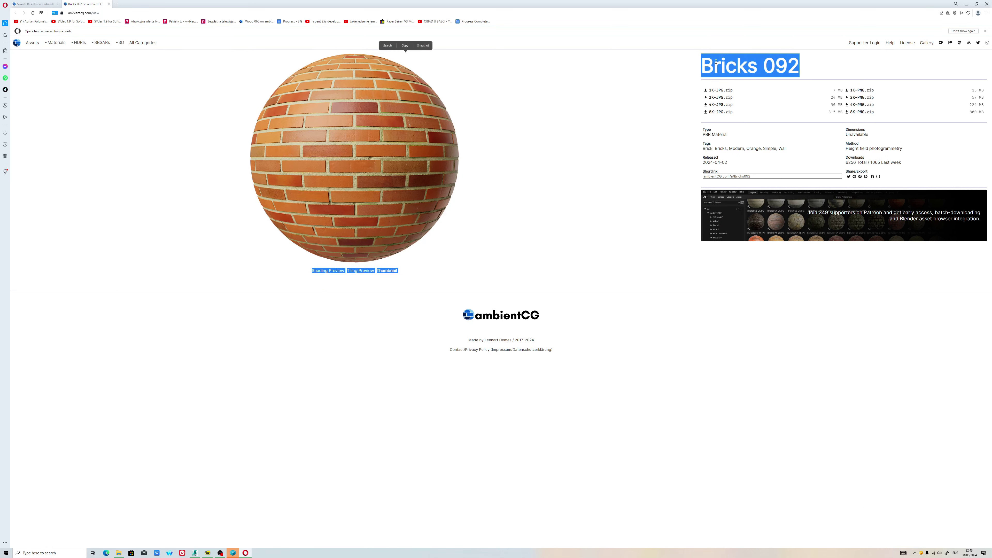
click(819, 64)
drag(806, 67, 702, 62)
right_click(787, 65)
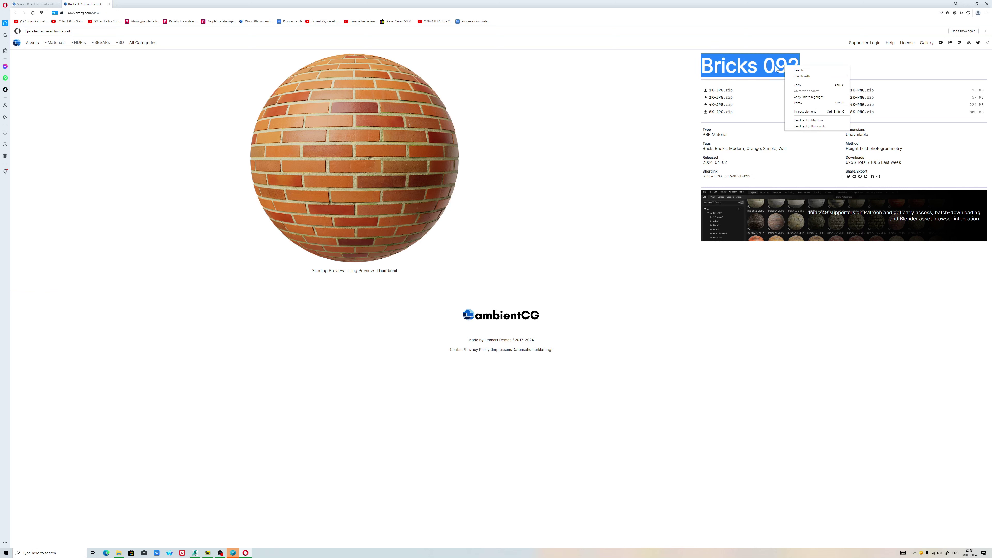
click(809, 87)
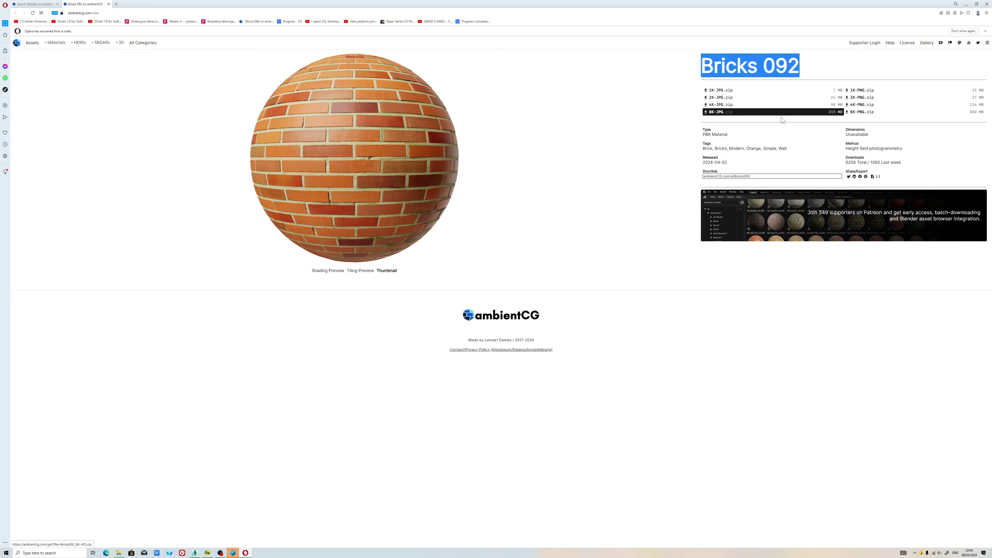
click(723, 100)
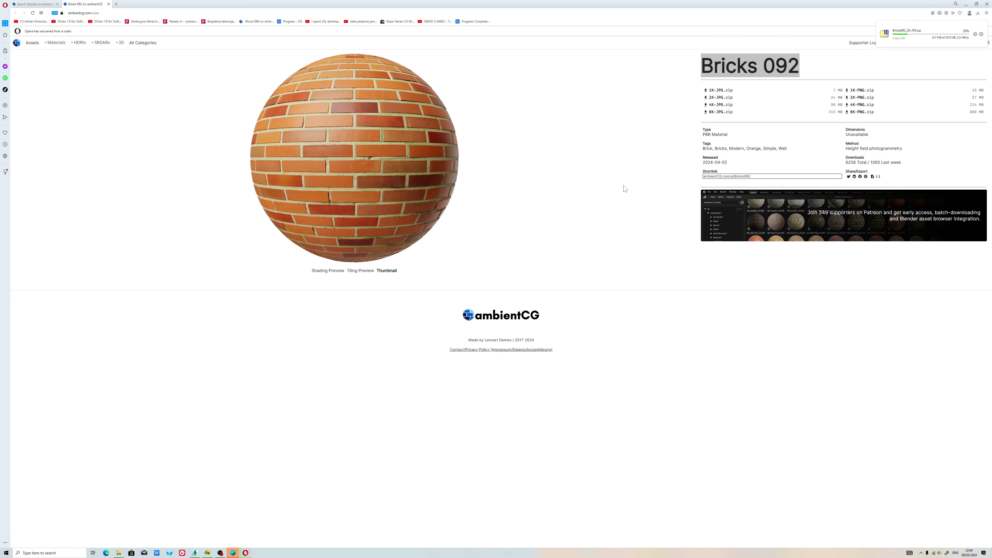
- Switch to File Explorer and open the "ambientCG textures (2023)" folder
click(118, 553)
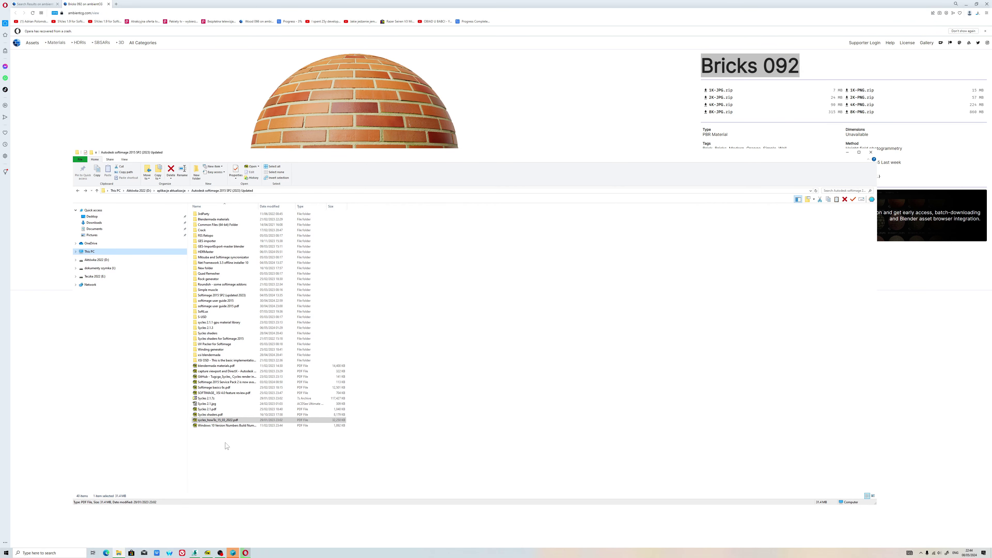
click(139, 190)
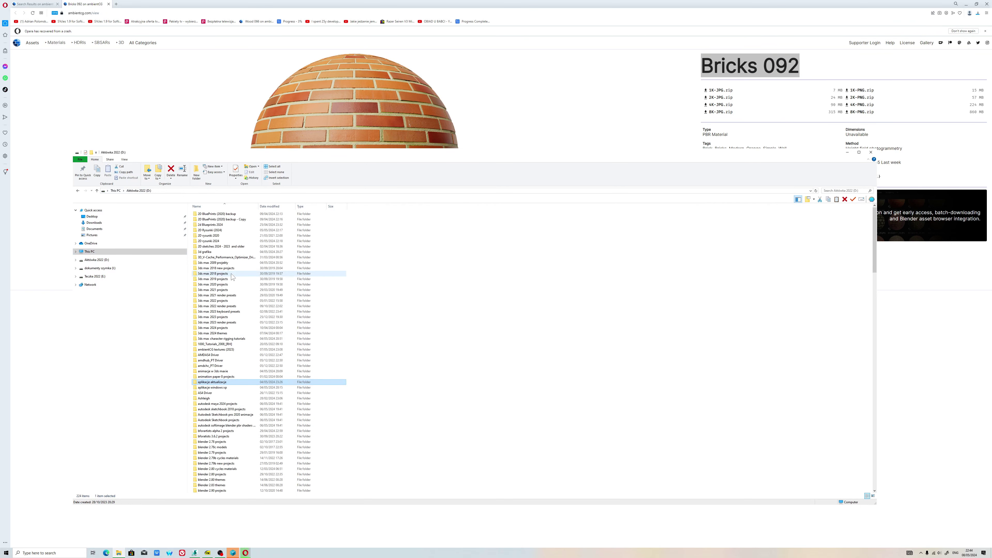
double_click(215, 349)
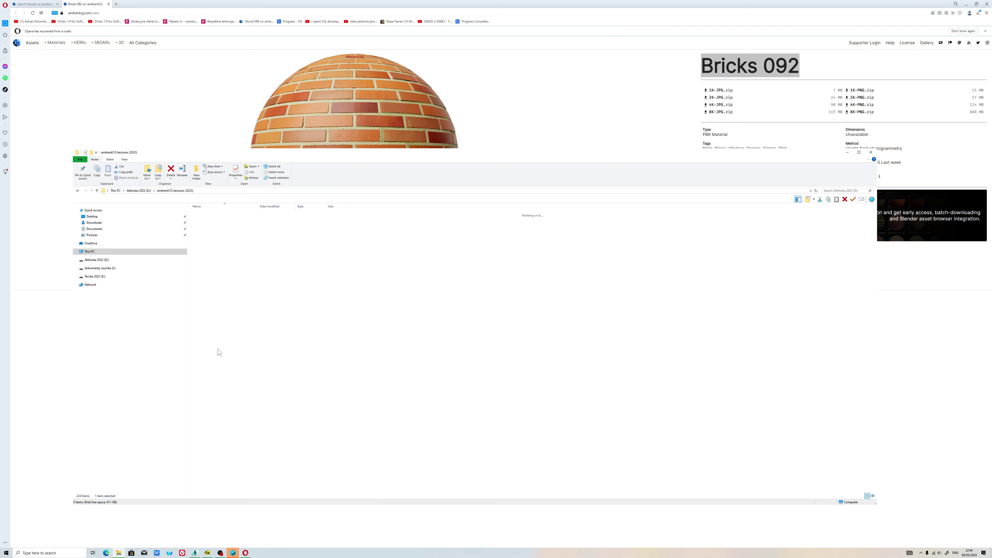
- Create a folder, name it with the copied title "Bricks 092", and open it
right_click(337, 277)
mouse_move(352, 342)
click(414, 343)
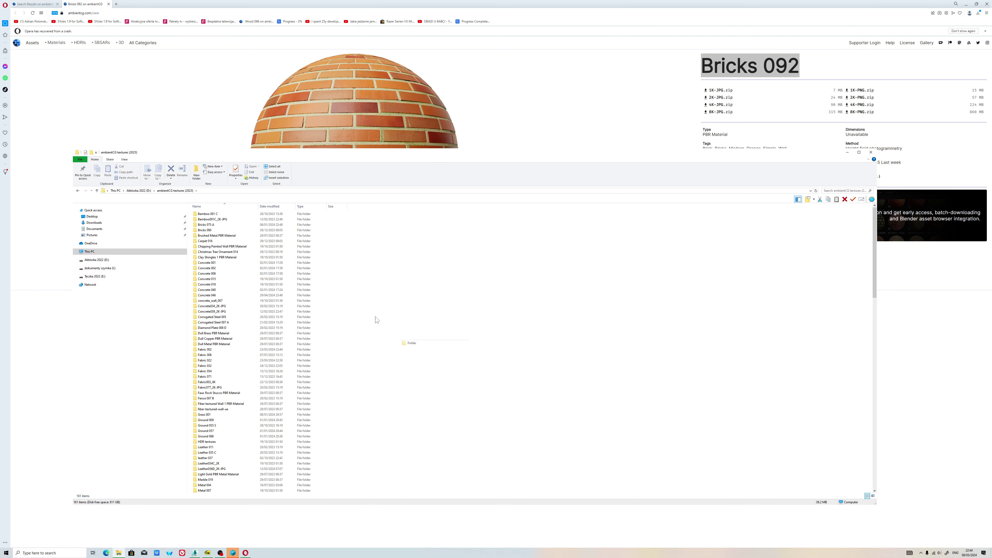
right_click(220, 491)
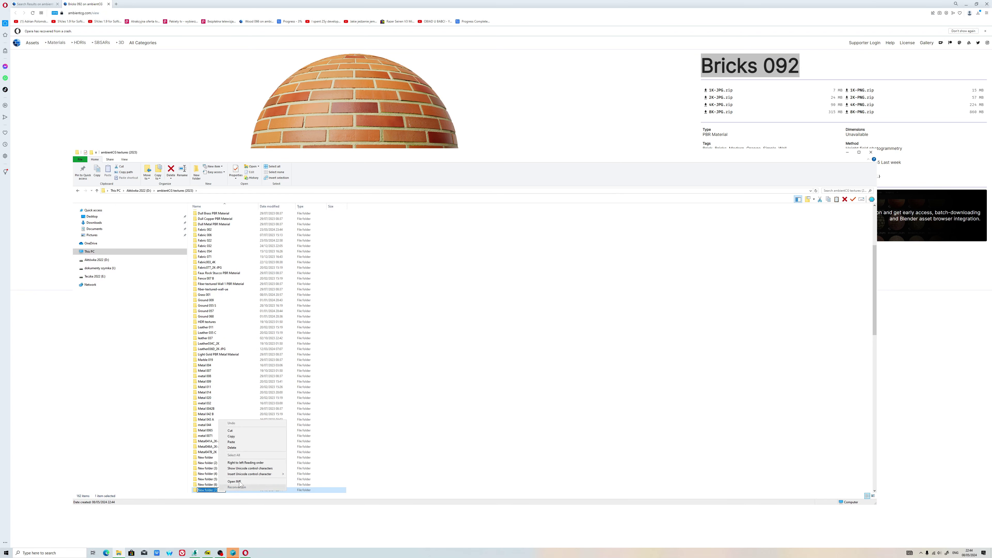
click(234, 442)
click(447, 473)
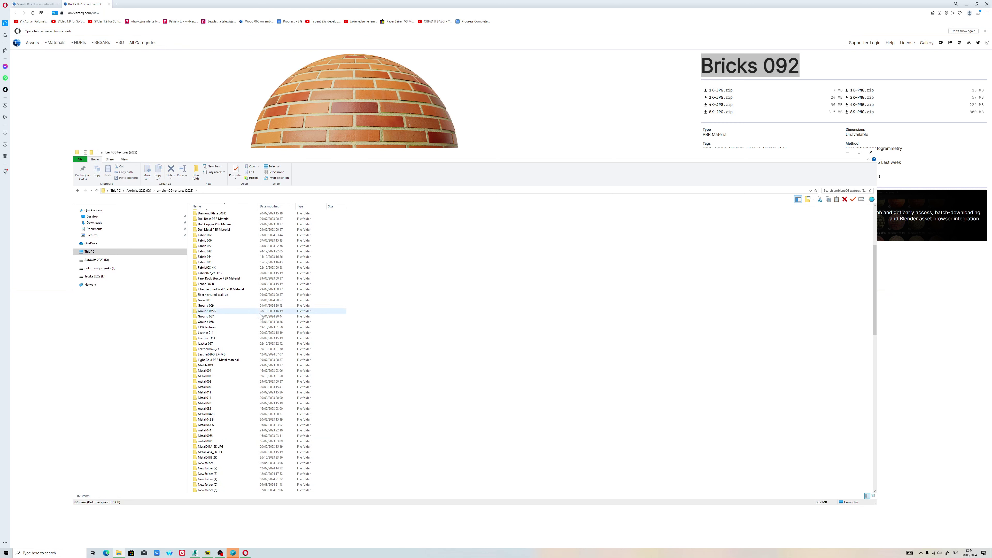
scroll(254, 311, up, 3)
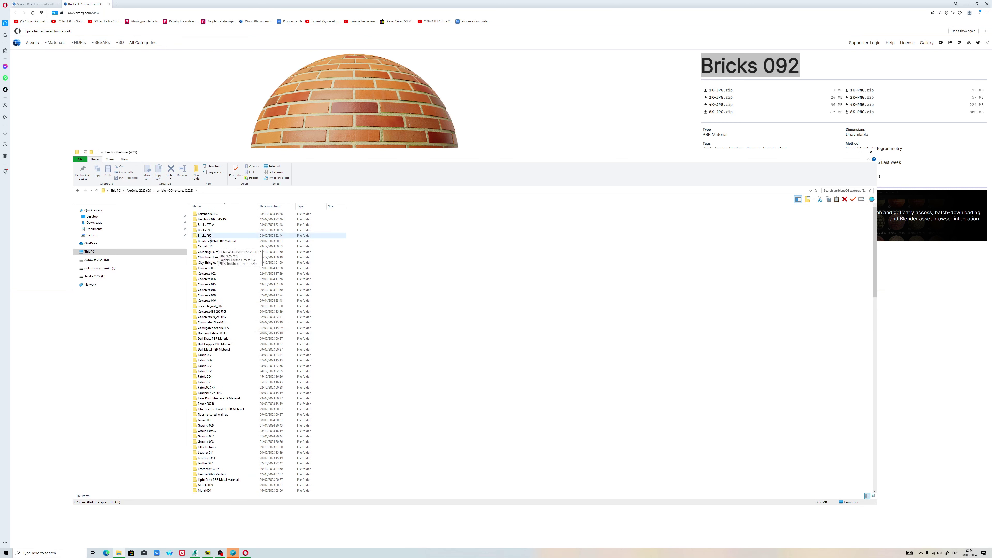
double_click(266, 238)
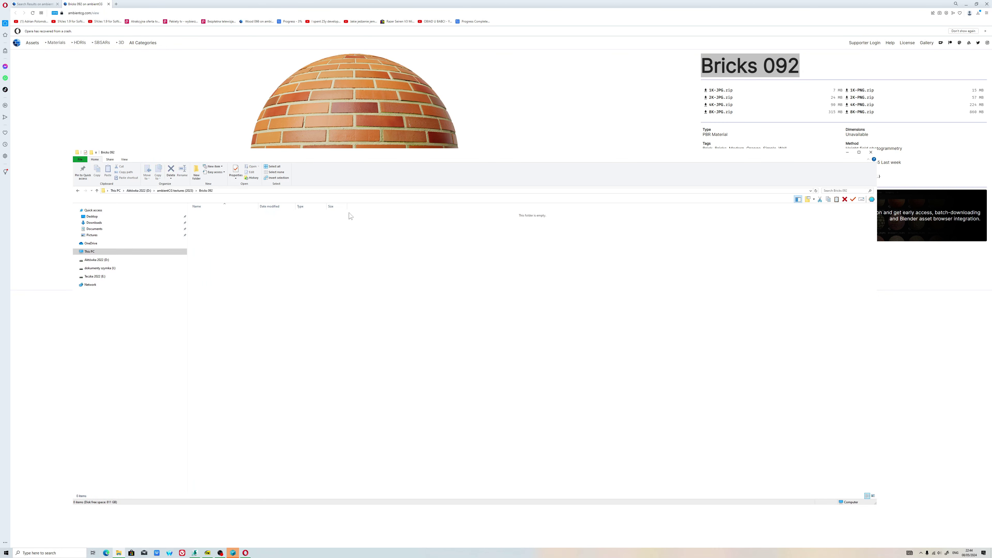
- Copy the downloaded Bricks092_2K-JPG.zip from the Downloads folder into the empty Bricks 092 folder
click(980, 15)
click(979, 14)
click(981, 47)
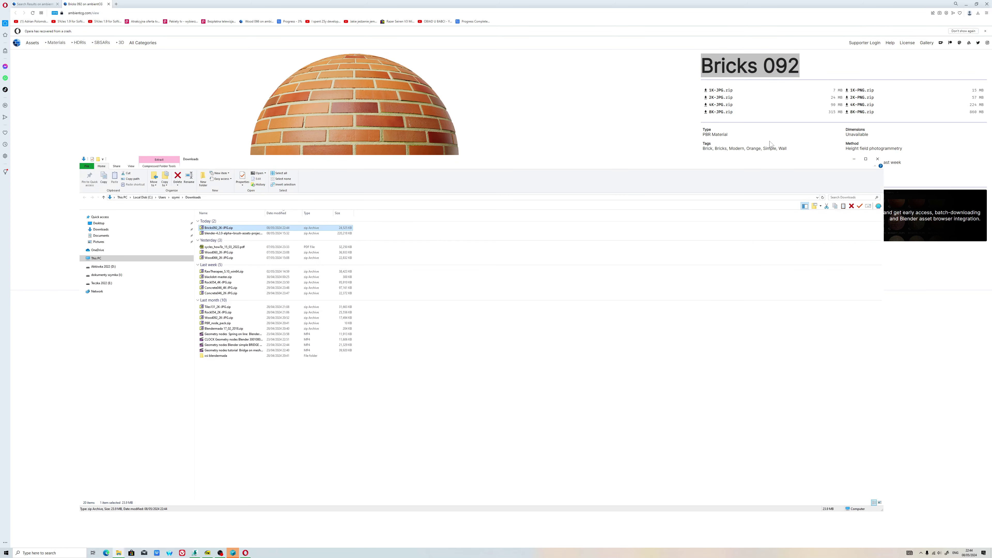
right_click(229, 229)
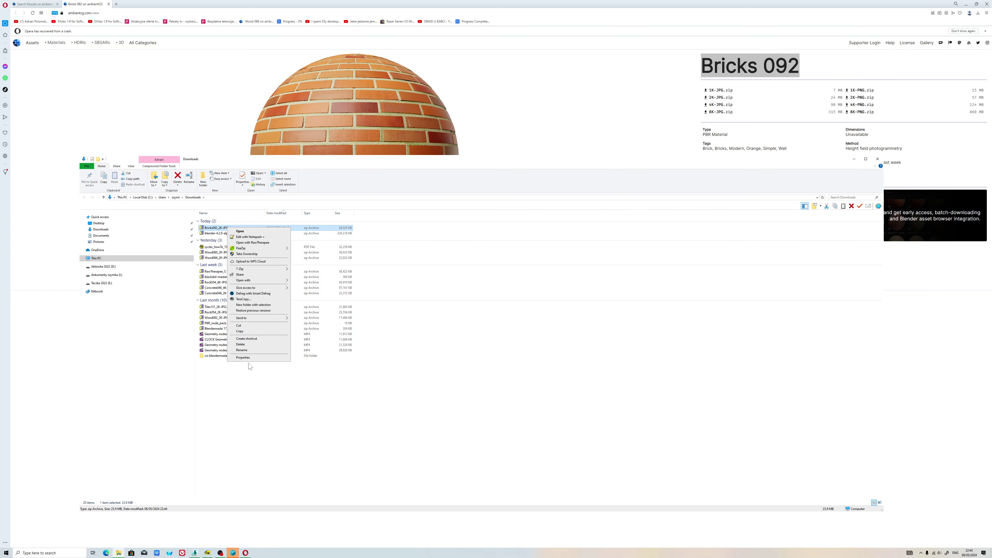
click(240, 331)
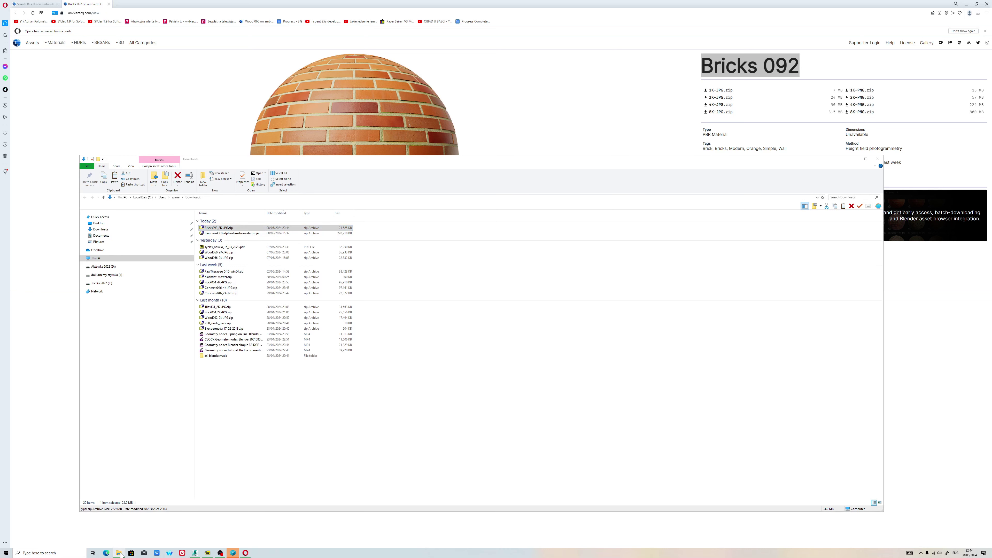
mouse_move(120, 553)
click(94, 536)
right_click(396, 330)
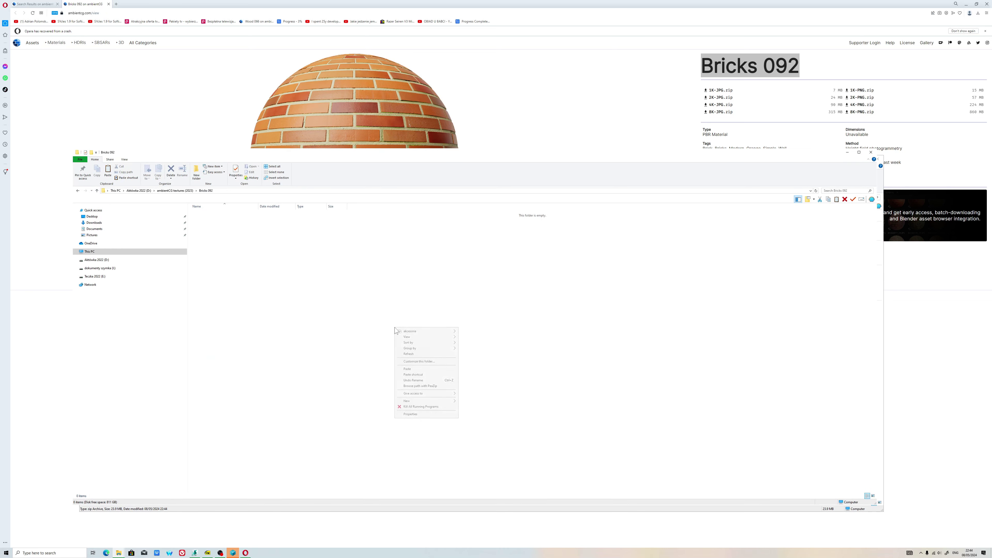
click(407, 369)
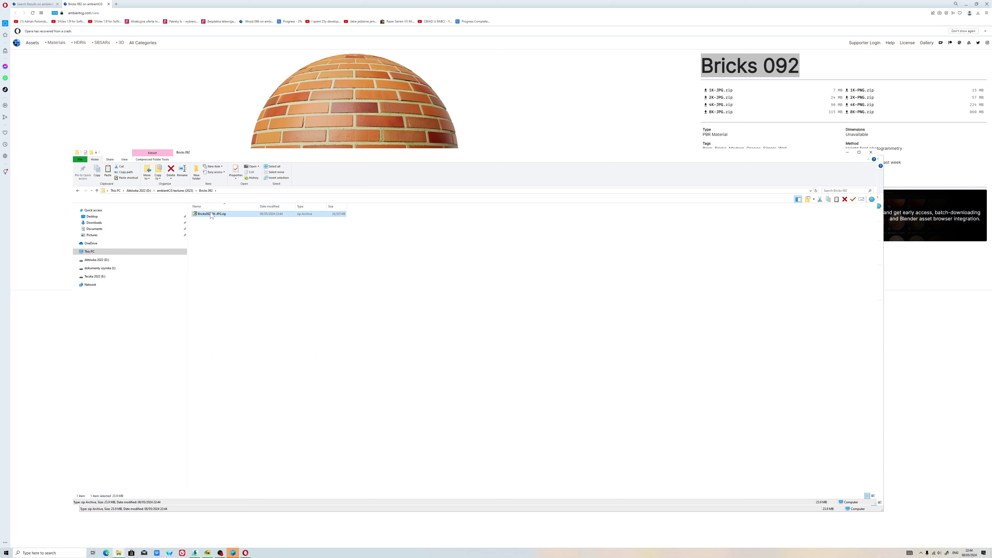
- Extract Bricks092_2K-JPG.zip directly into the Bricks 092 folder with 7-Zip
right_click(210, 213)
mouse_move(242, 253)
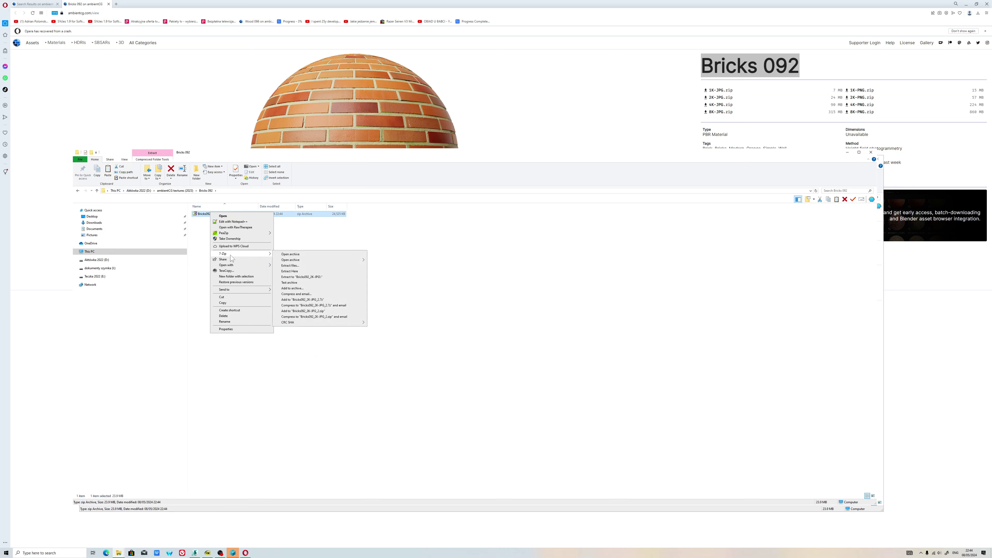
click(298, 271)
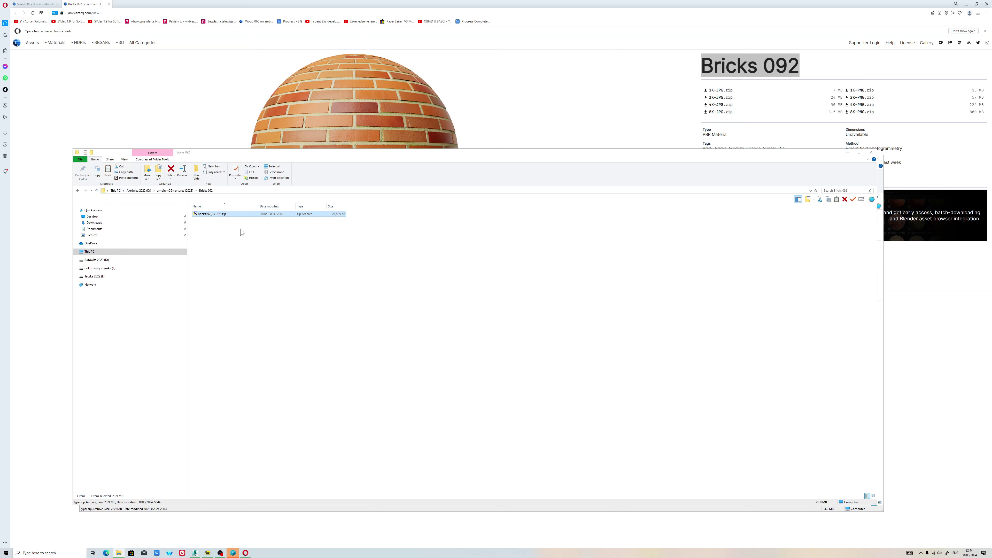
- Display the extracted texture files as extra large icons
right_click(268, 288)
mouse_move(287, 297)
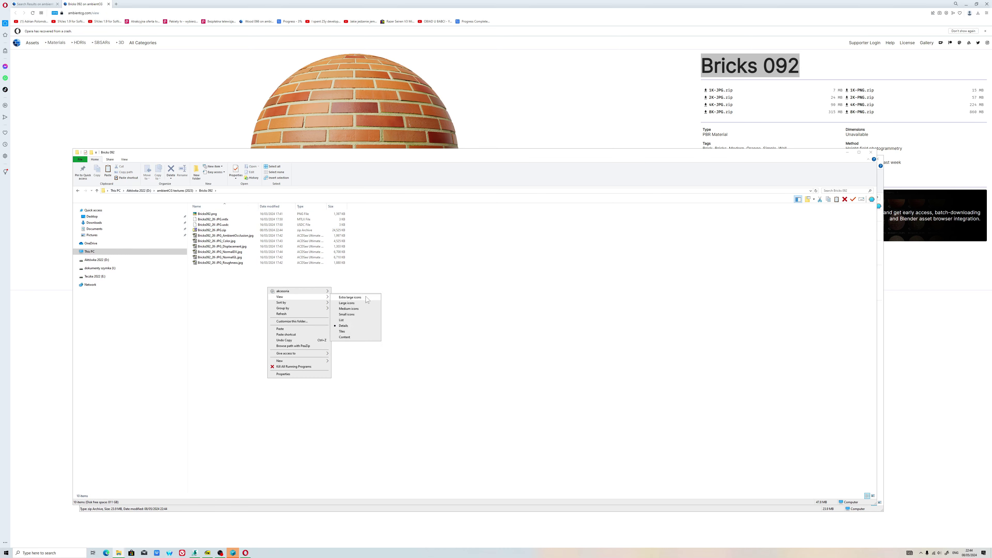
click(351, 308)
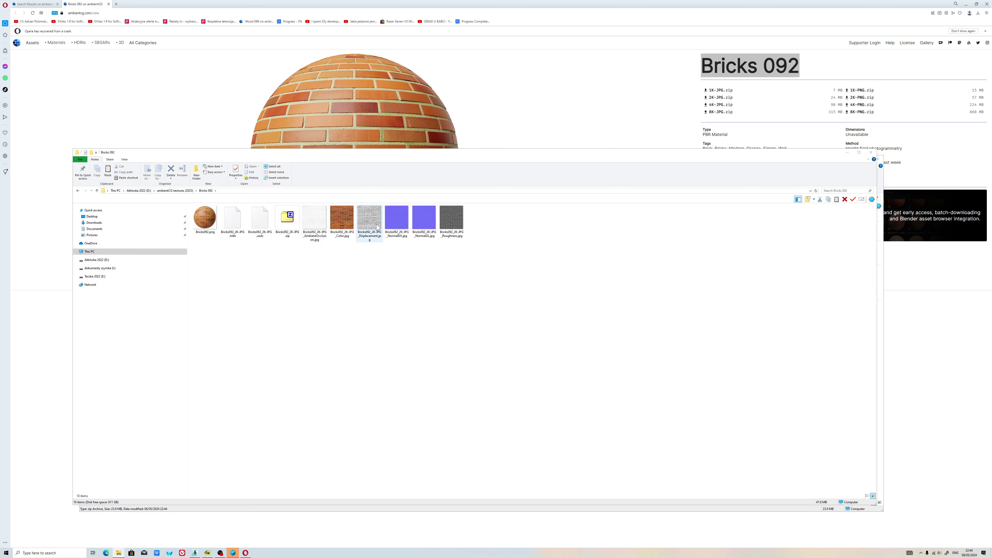
right_click(420, 256)
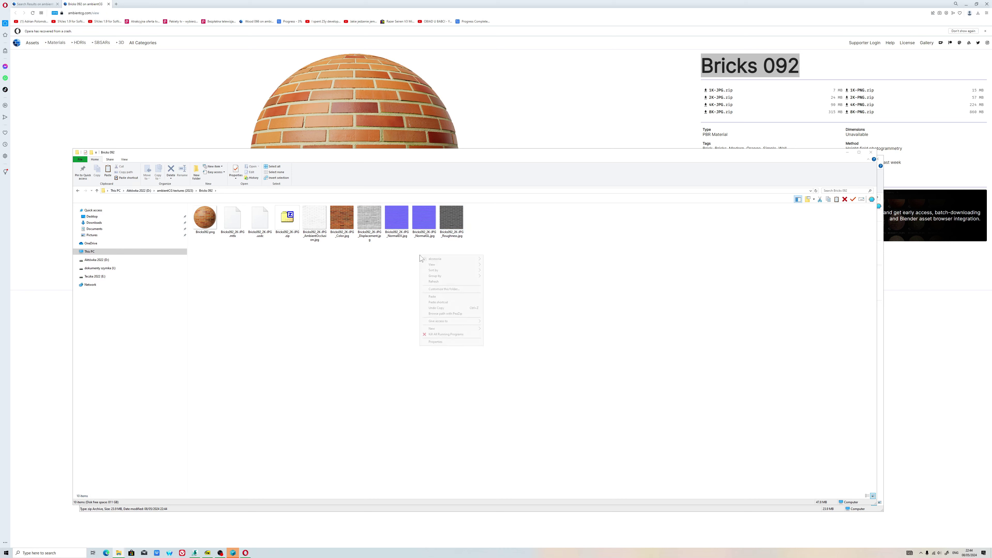
mouse_move(465, 264)
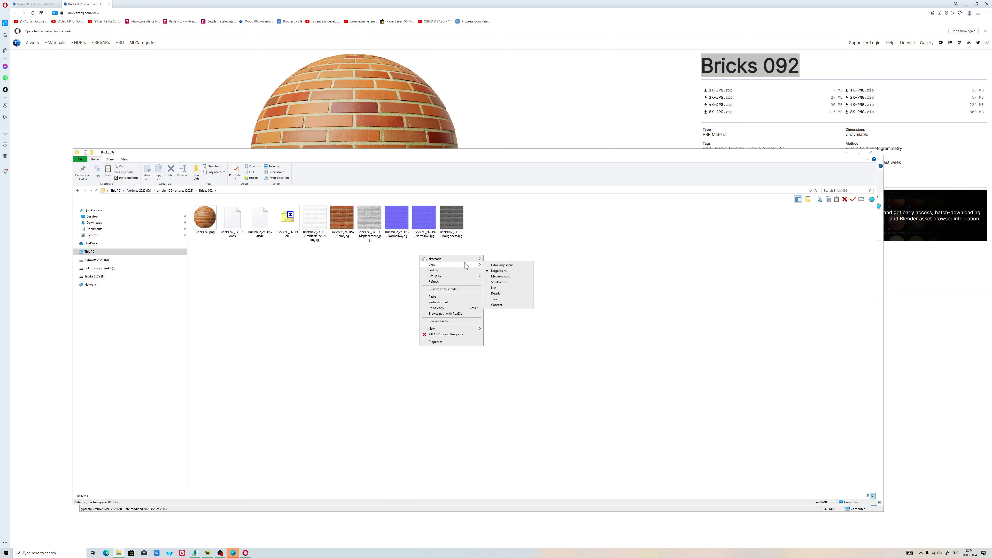
click(502, 265)
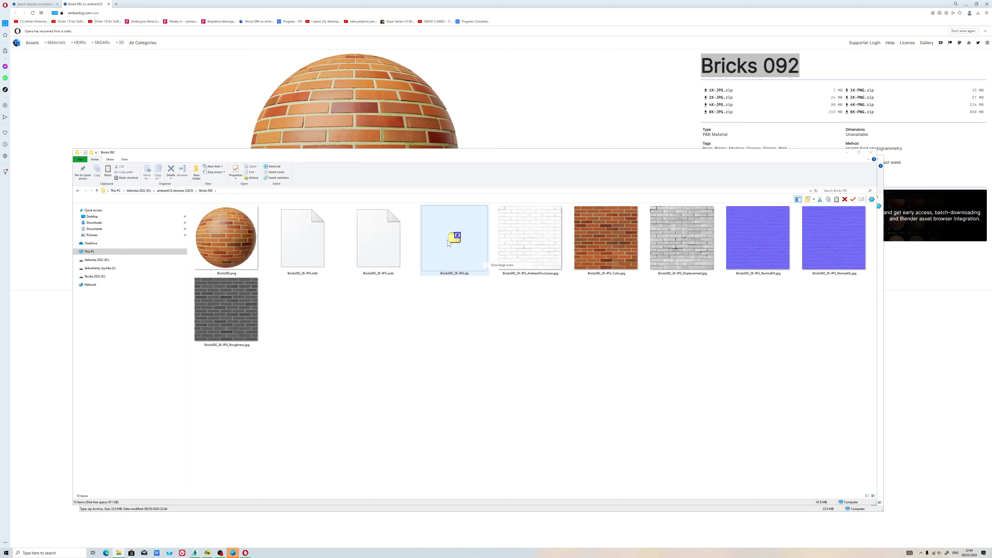
- Examine the displacement map, glance at the Sycles how-to PDF, and view the color map at full size
click(687, 237)
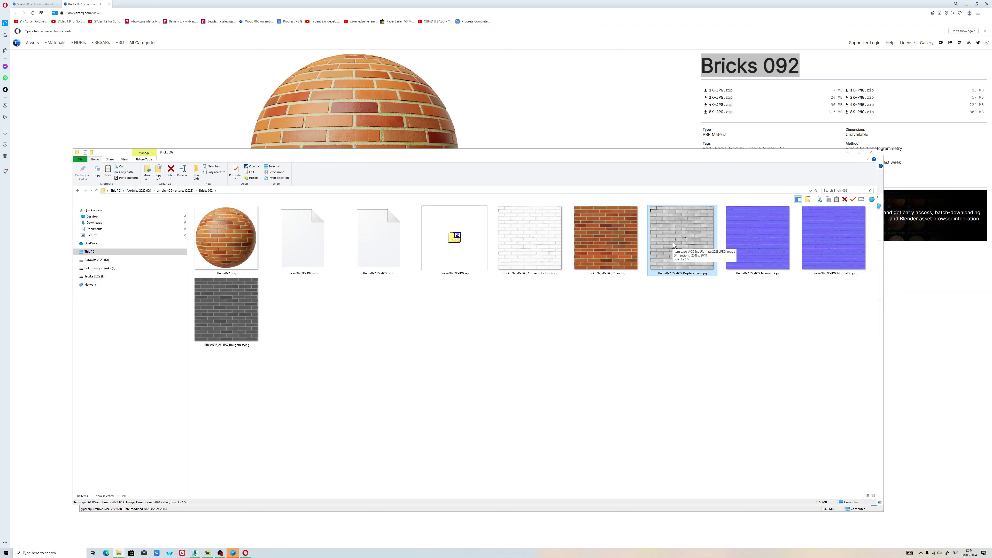
click(208, 553)
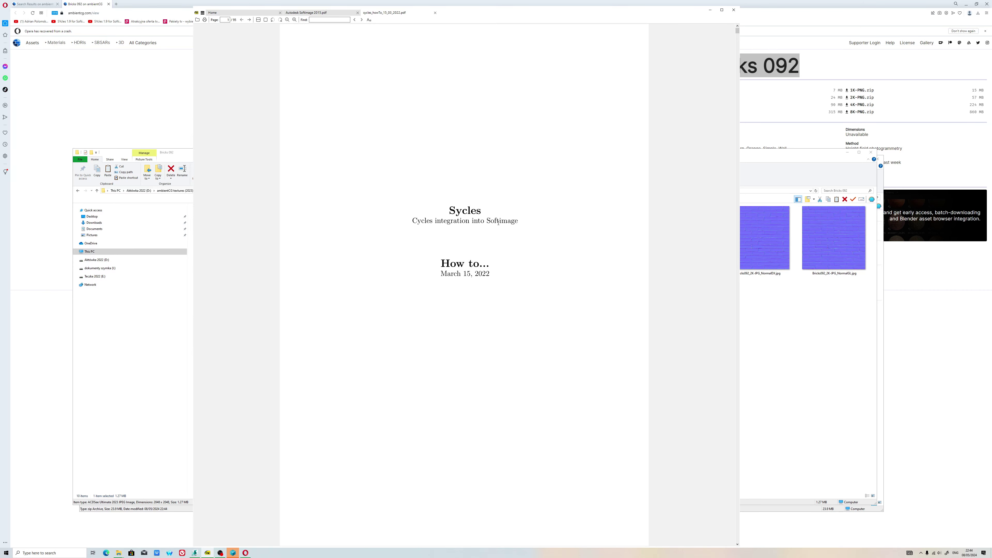
click(710, 10)
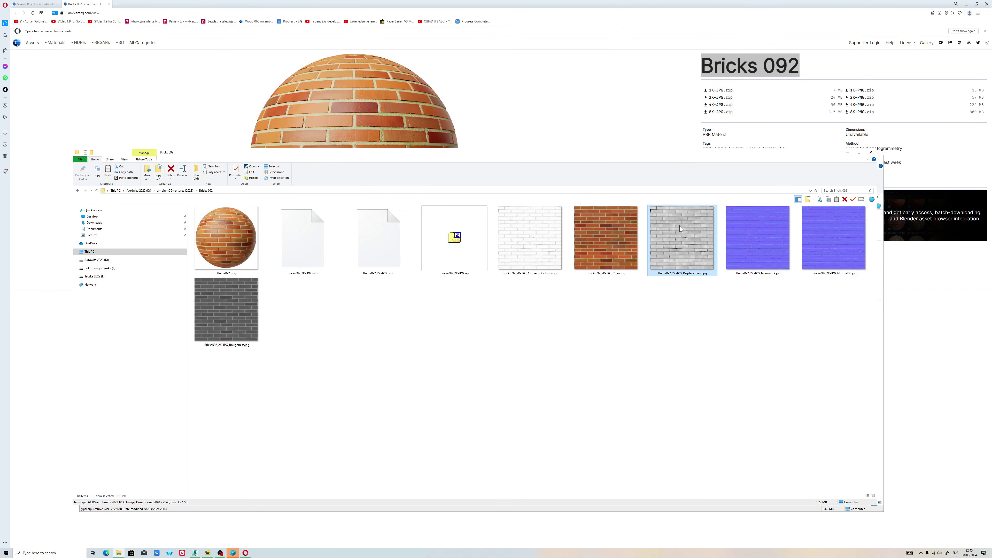
click(607, 244)
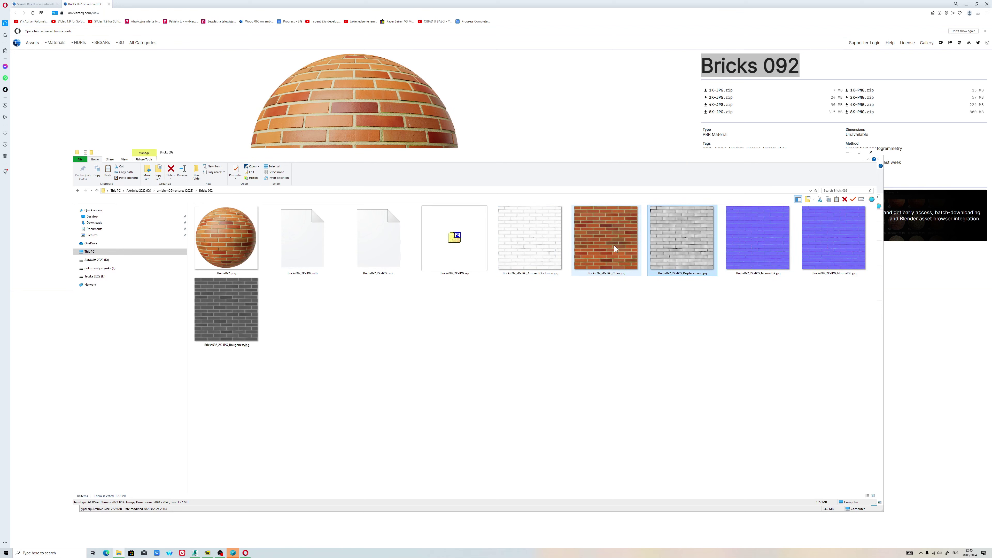
double_click(613, 247)
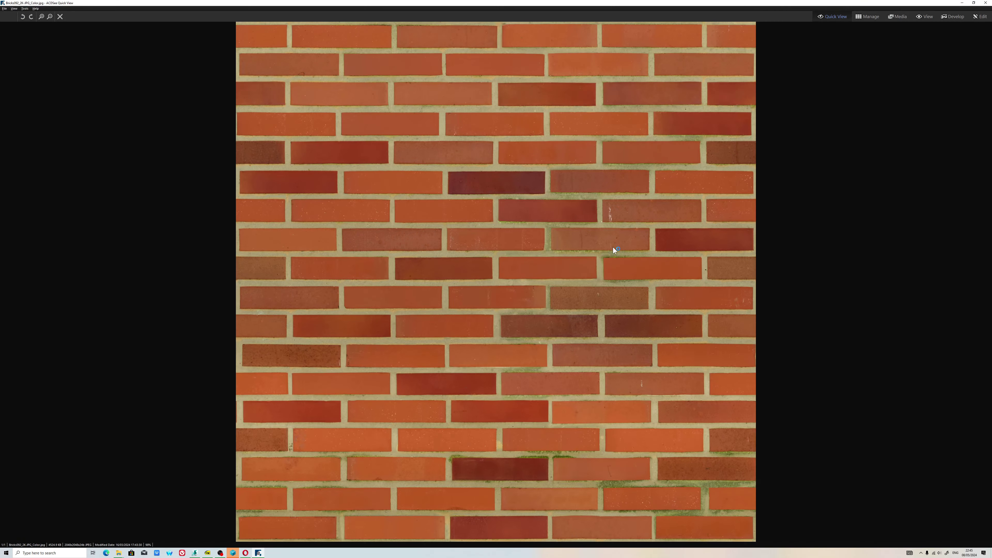
click(985, 3)
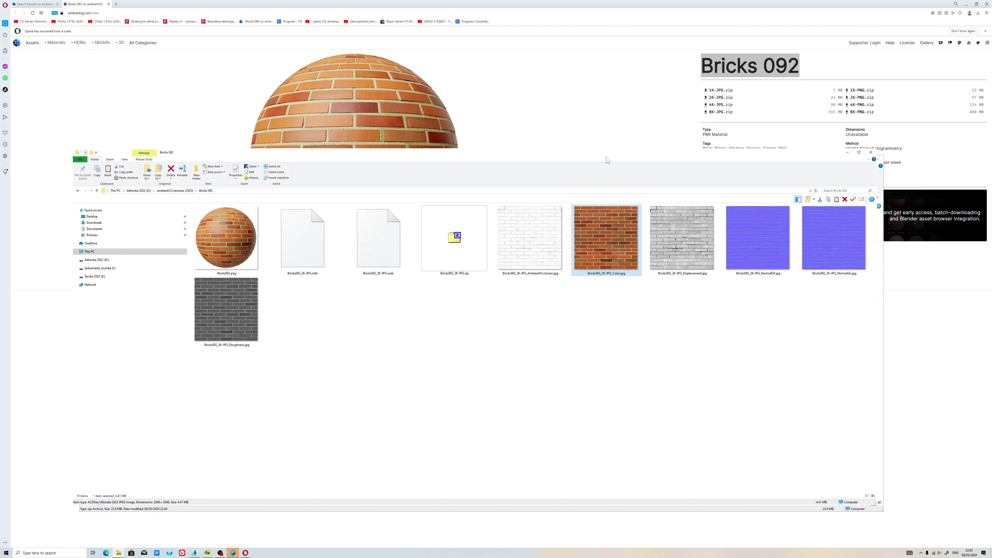
- Select and copy the path of the Bricks 092 folder
click(220, 191)
right_click(222, 193)
key(Escape)
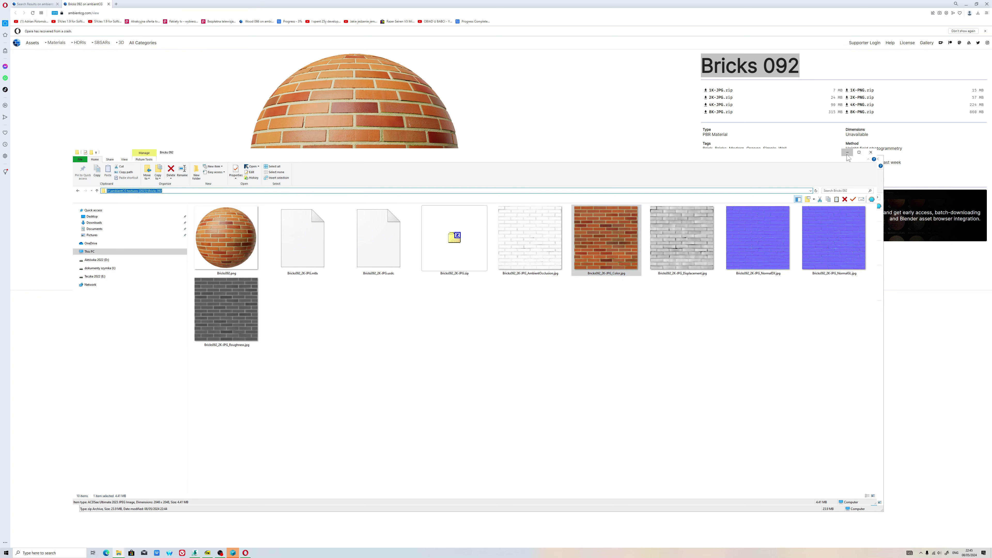
- Minimize both File Explorer windows and switch to Softimage
click(847, 152)
click(854, 159)
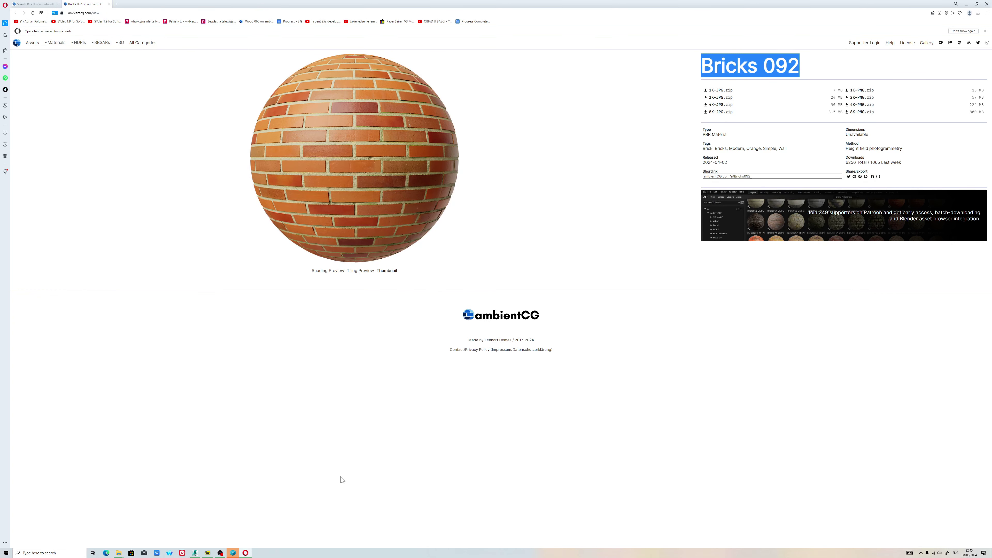
click(221, 553)
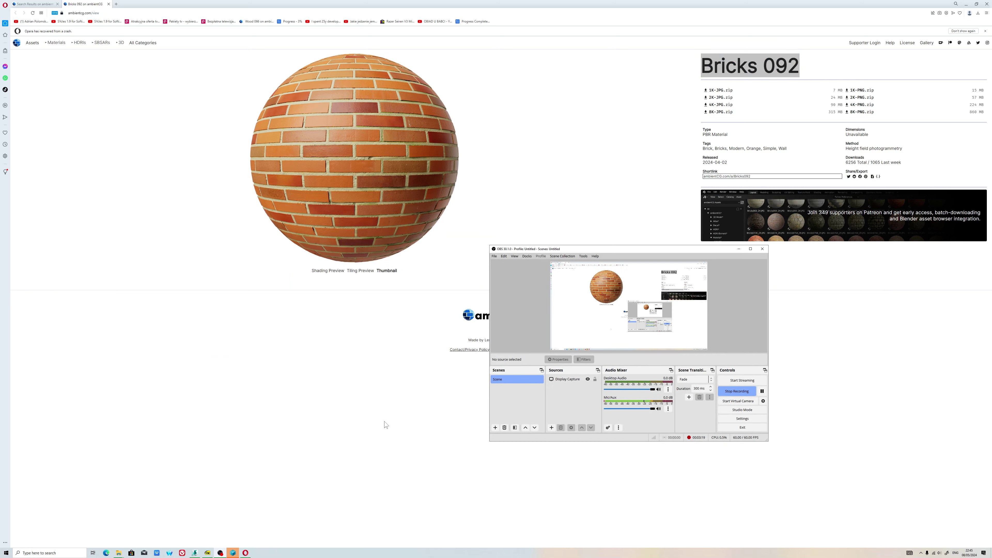
click(739, 249)
click(194, 553)
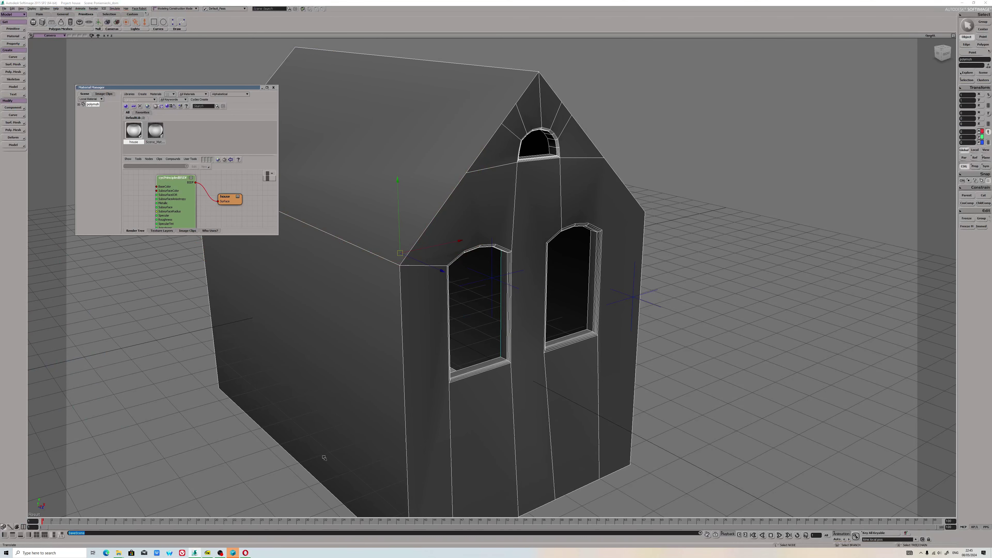
- Connect an Image node to the Base Color of the house material's cycPrincipledBSDF shader
double_click(167, 180)
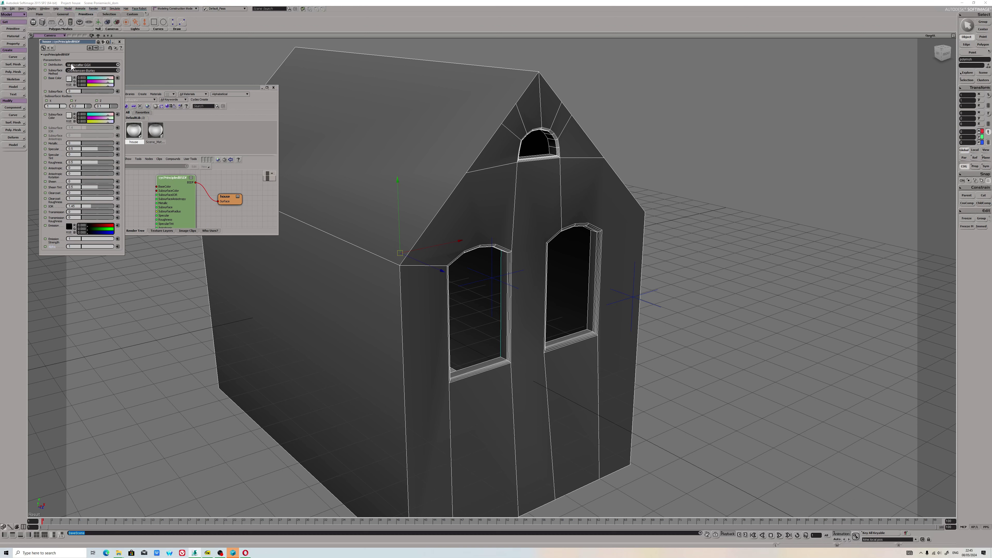
click(118, 79)
click(140, 101)
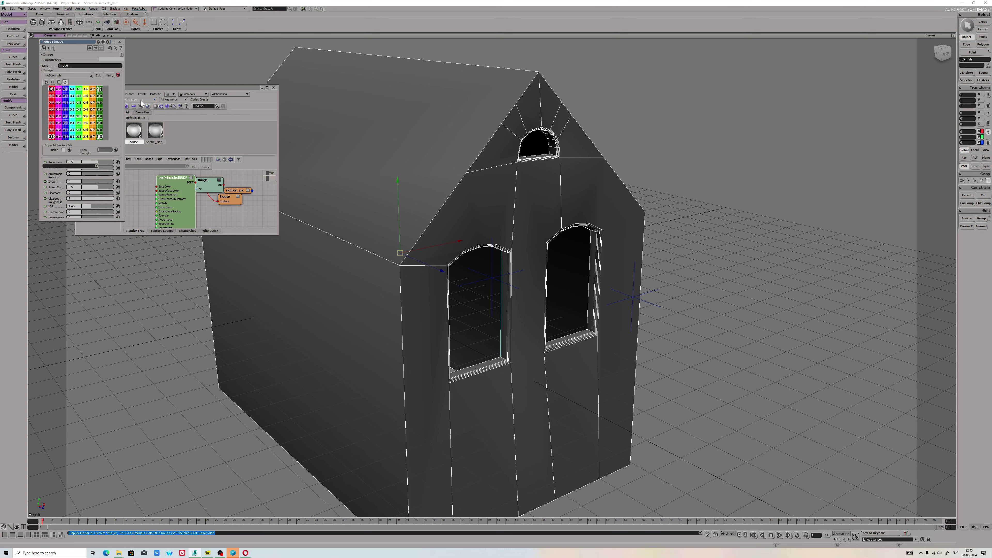
- Create a new Unfold texture projection for the image and move its property window clear of the Image properties
click(116, 167)
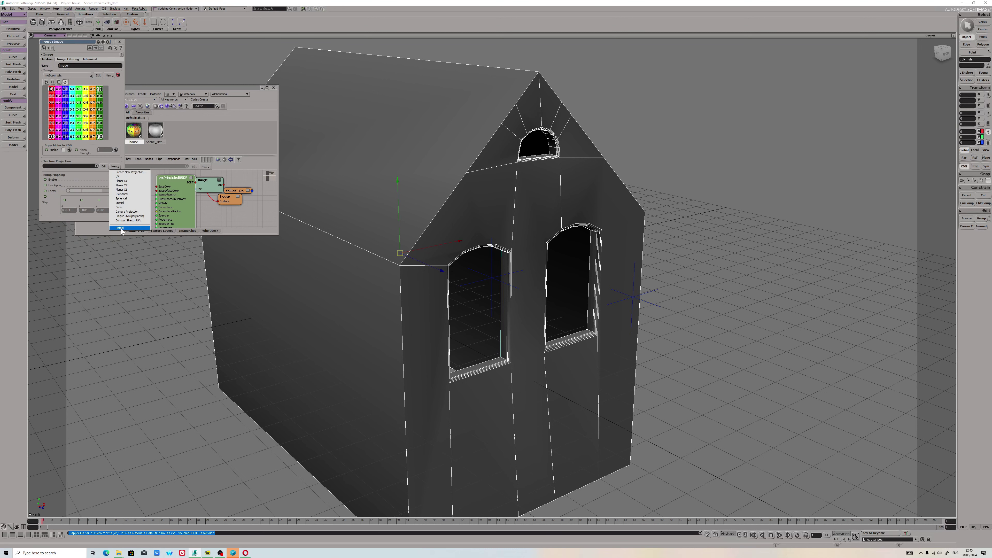
click(124, 232)
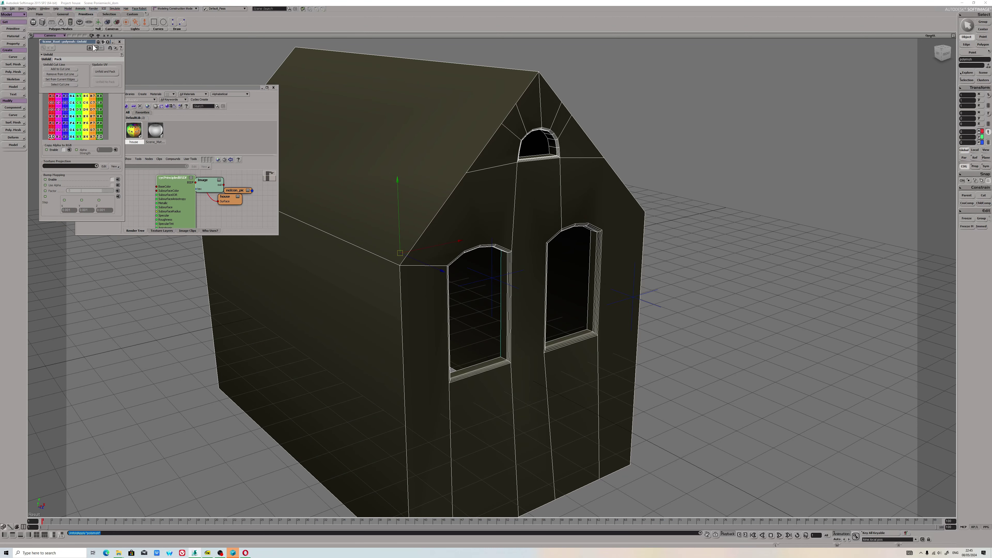
drag(94, 47, 165, 299)
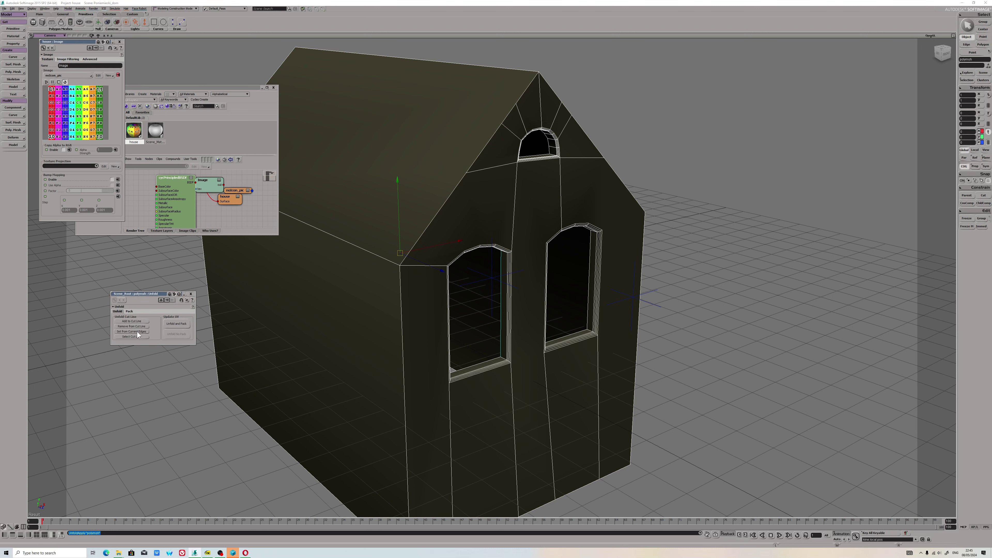
- Restore the four-view layout, show the Texture Editor in place of the Explorer, and move the Unfold property window clear of it
scroll(564, 176, down, 2)
click(953, 35)
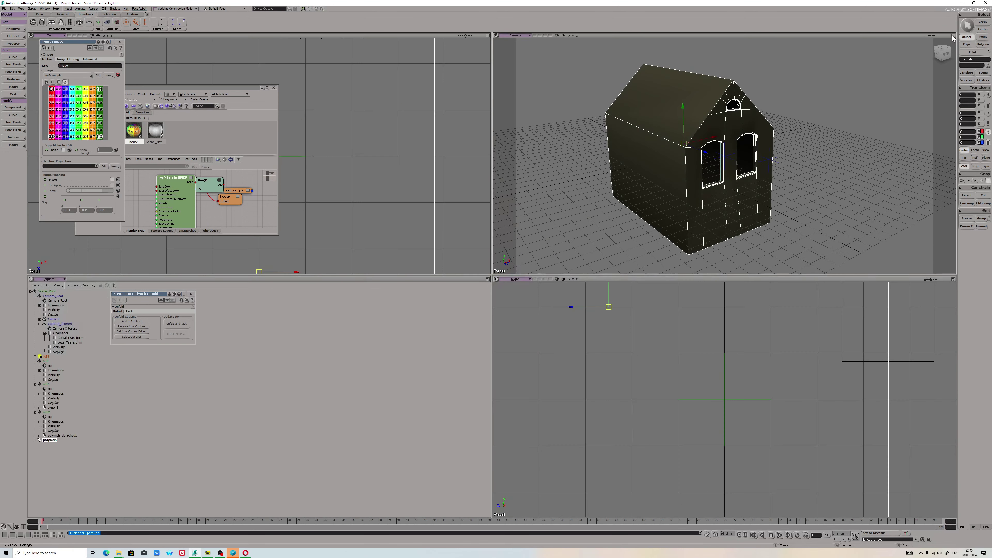
drag(157, 296, 332, 321)
click(55, 281)
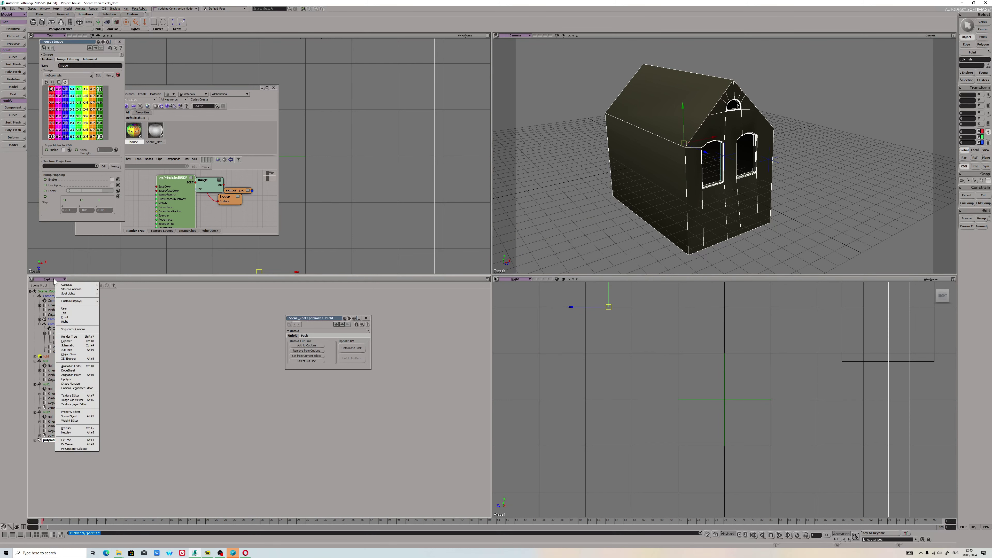
click(74, 396)
drag(332, 318, 552, 195)
- Select the vertical corner edges and the sloping gable edges of the house's front wall
scroll(701, 160, up, 2)
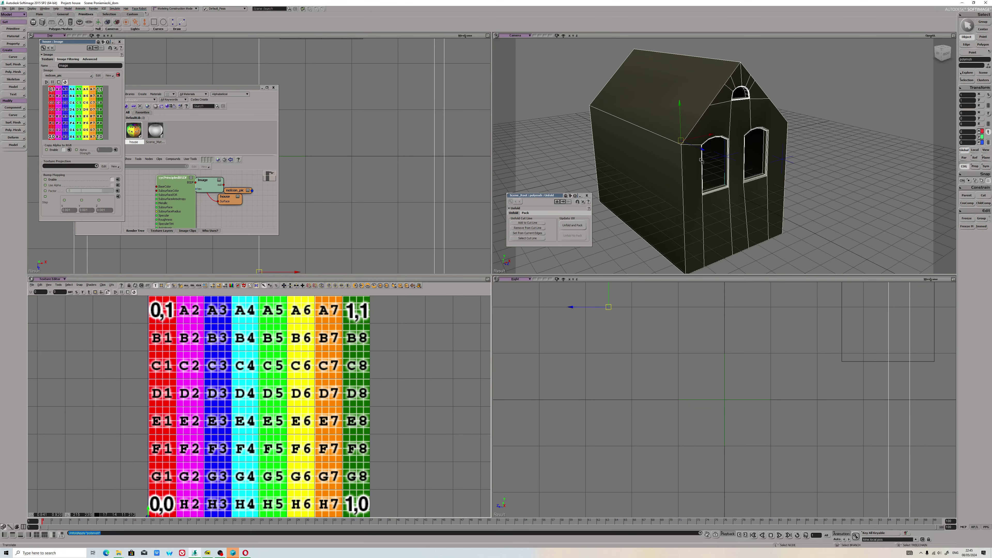
scroll(701, 160, up, 1)
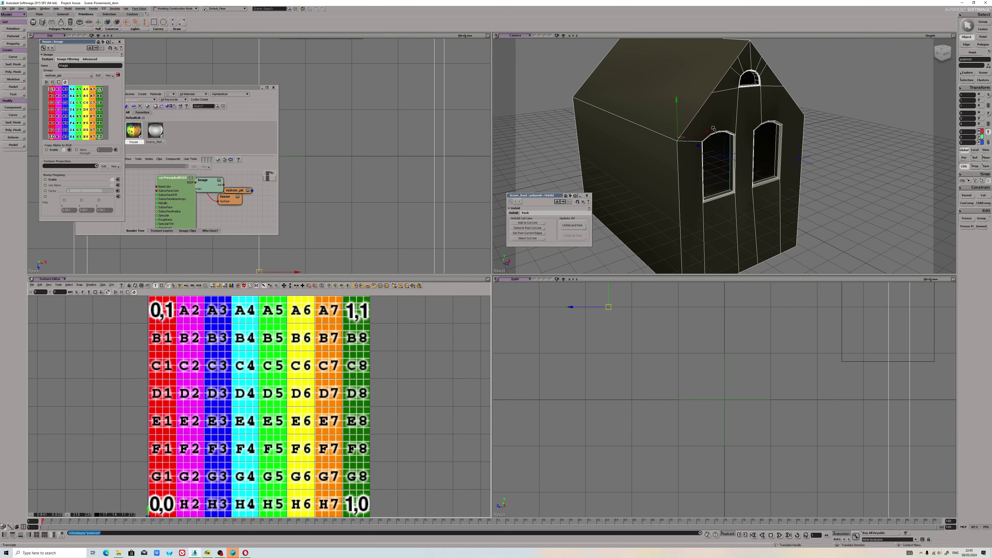
scroll(701, 161, up, 1)
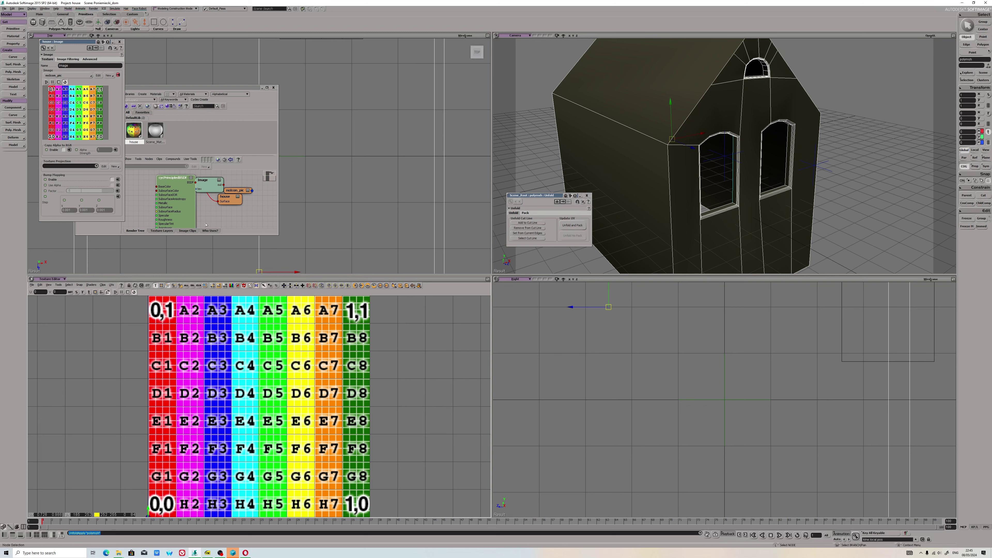
click(530, 238)
shift+click(670, 184)
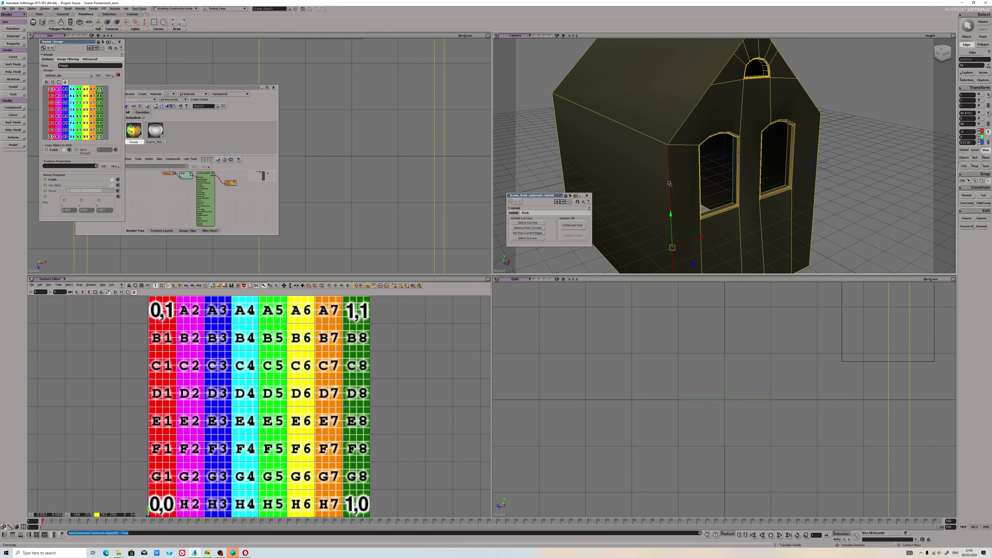
shift+click(683, 125)
middle_drag(743, 128, 699, 111)
shift+click(688, 117)
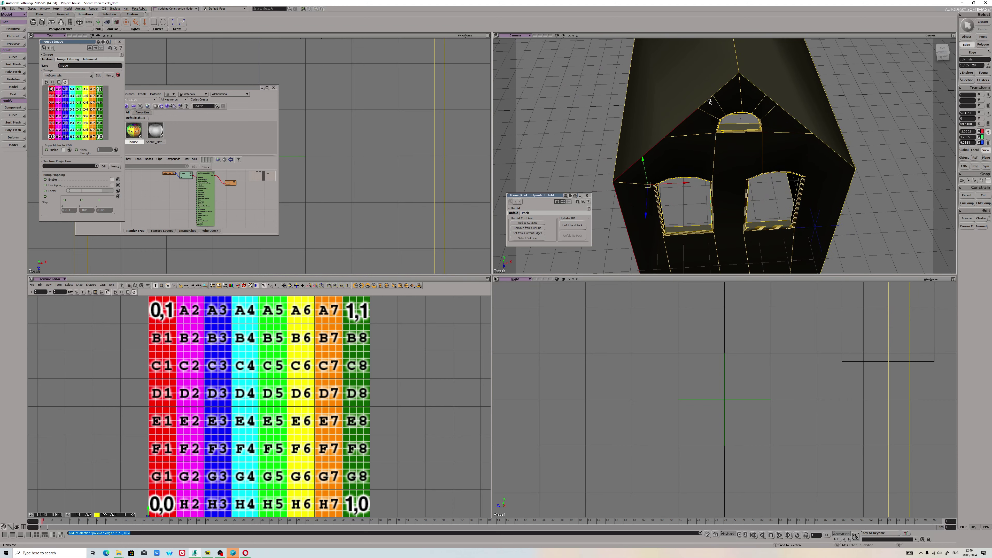
shift+click(709, 102)
shift+click(752, 83)
shift+click(825, 144)
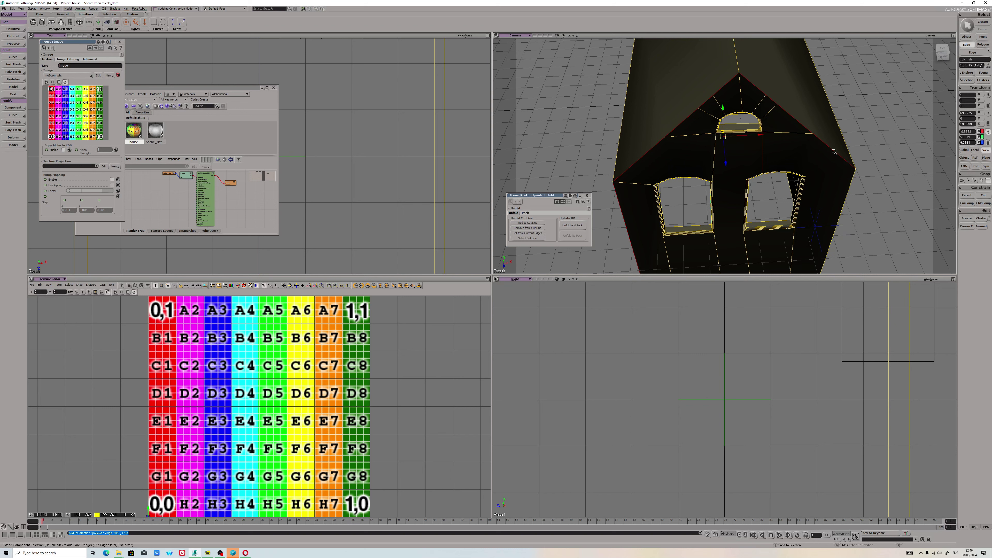
shift+click(851, 189)
- Add the bottom edges of the front wall to the edge selection
middle_drag(851, 189, 718, 264)
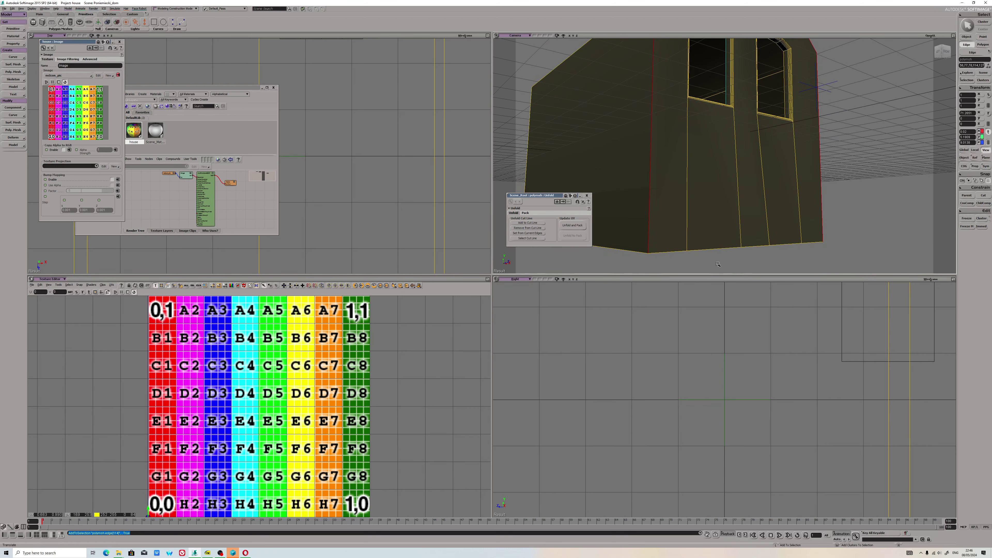
shift+click(668, 252)
shift+click(716, 249)
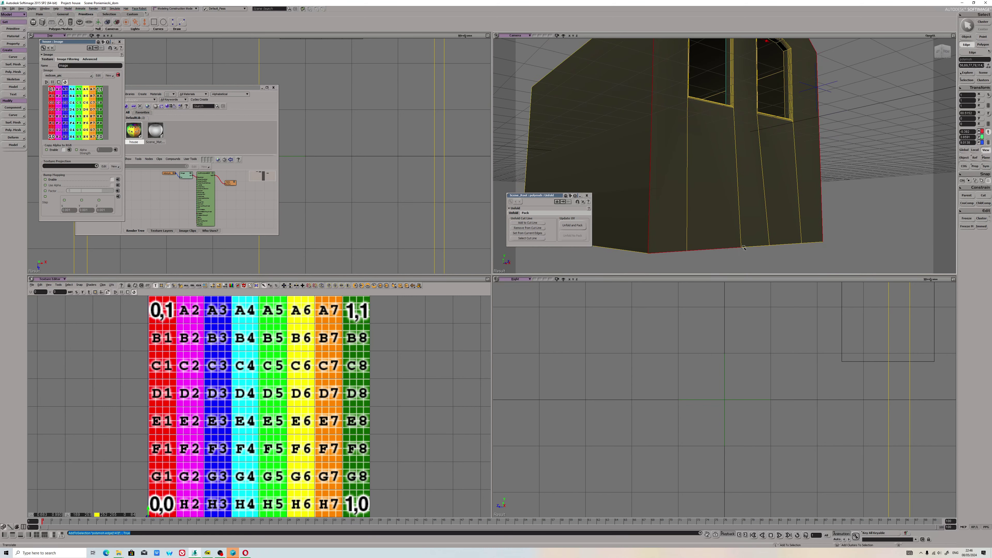
shift+click(774, 247)
- Add the edge loops around both front arched windows, and unfold and pack the UVs with the selected edges as cut lines
alt+drag(699, 202, 685, 153)
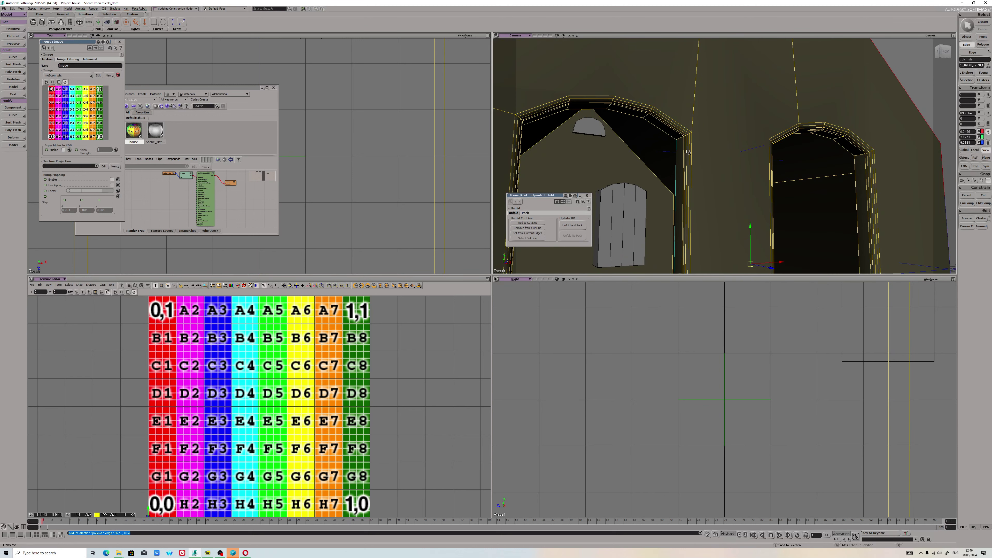
shift+click(688, 153)
shift+click(683, 132)
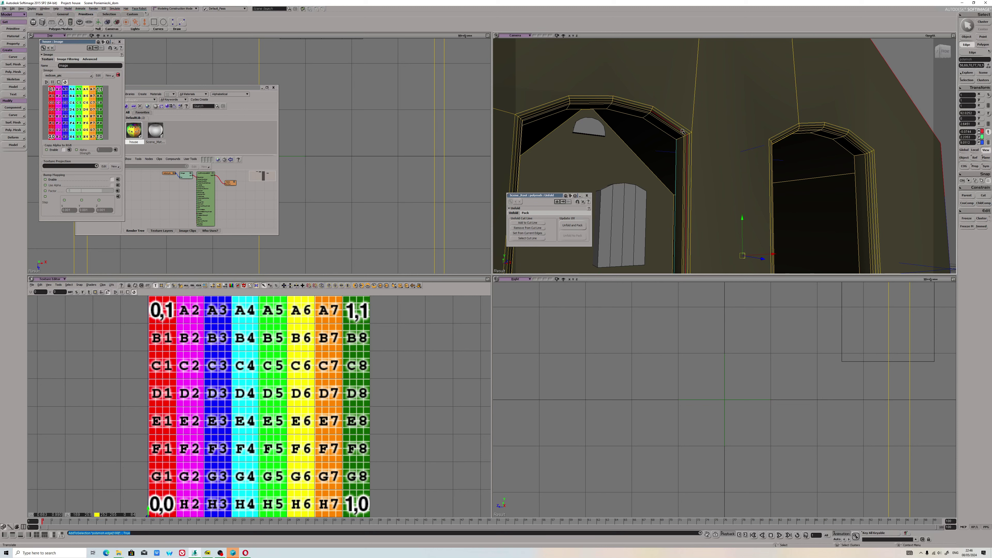
key(e)
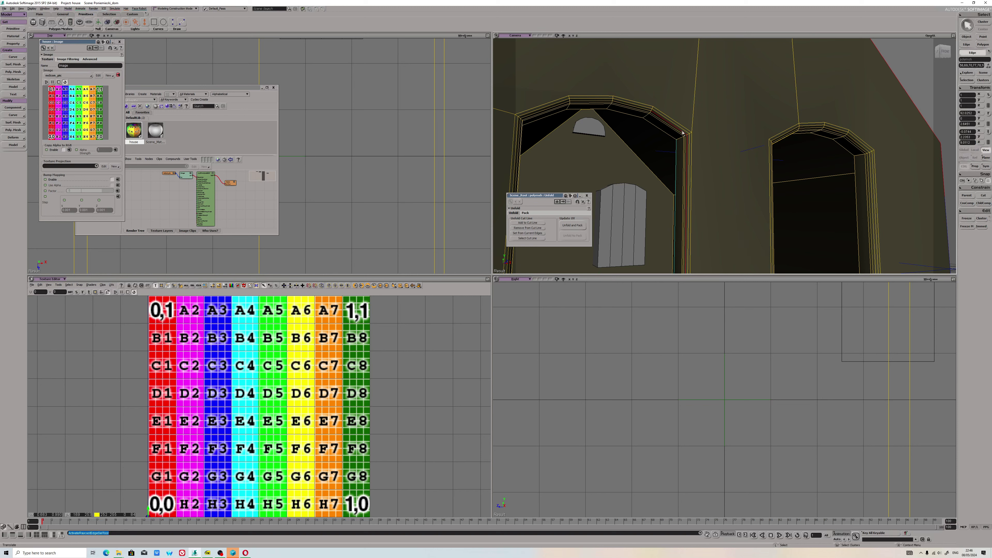
shift+double_click(648, 112)
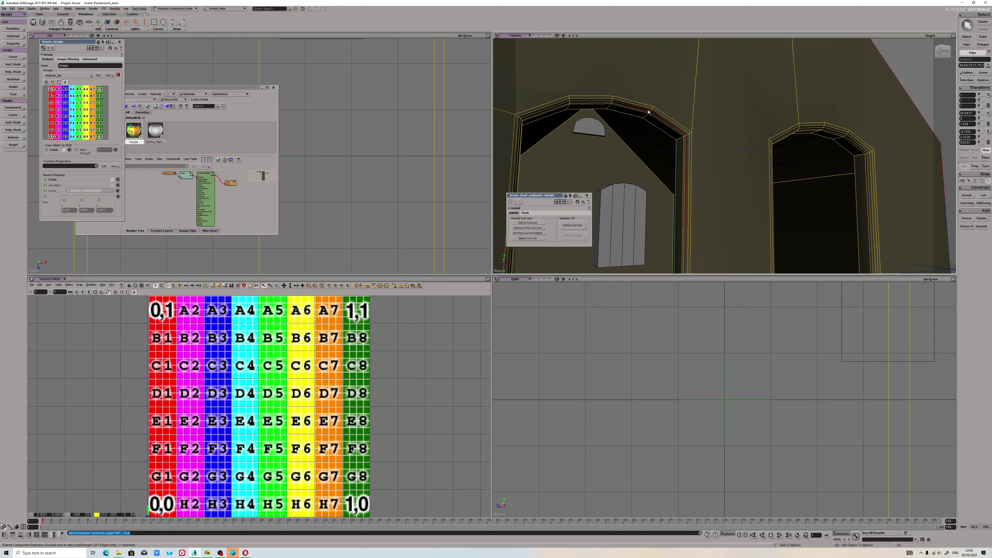
shift+double_click(793, 133)
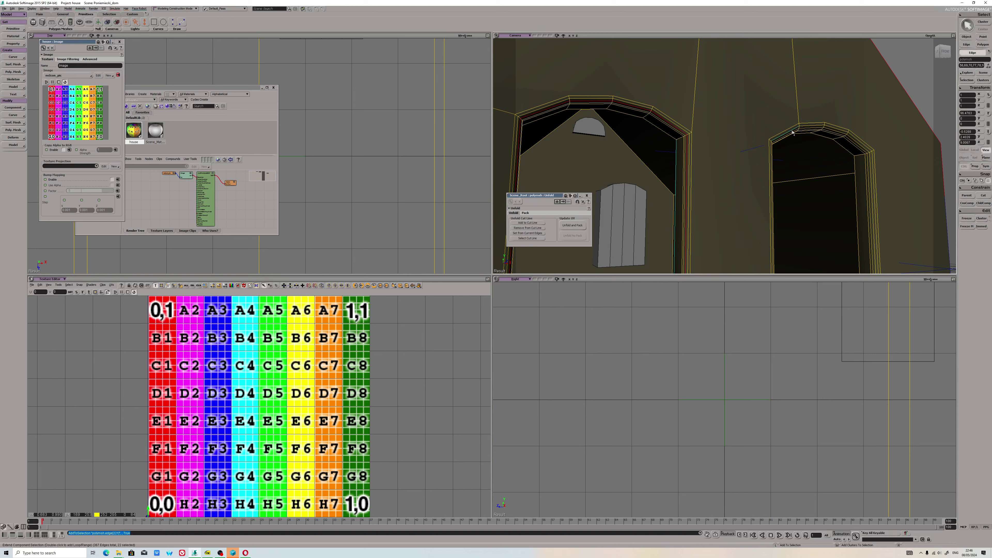
click(530, 233)
click(575, 225)
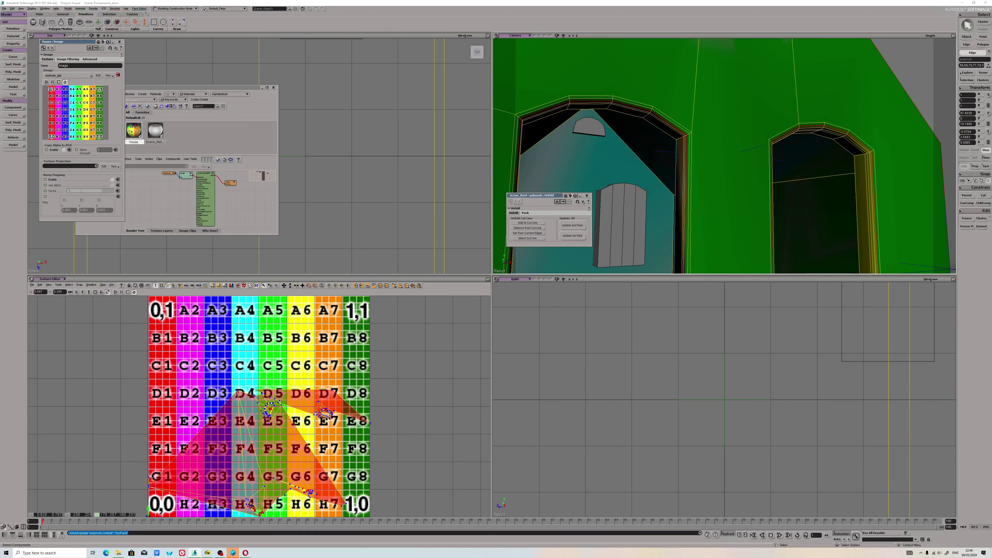
- Add the roof ridge, an eave, and the gable and corner edges on one side of the rear wall to the selection
key(s)
scroll(703, 164, down, 5)
drag(703, 164, 617, 160)
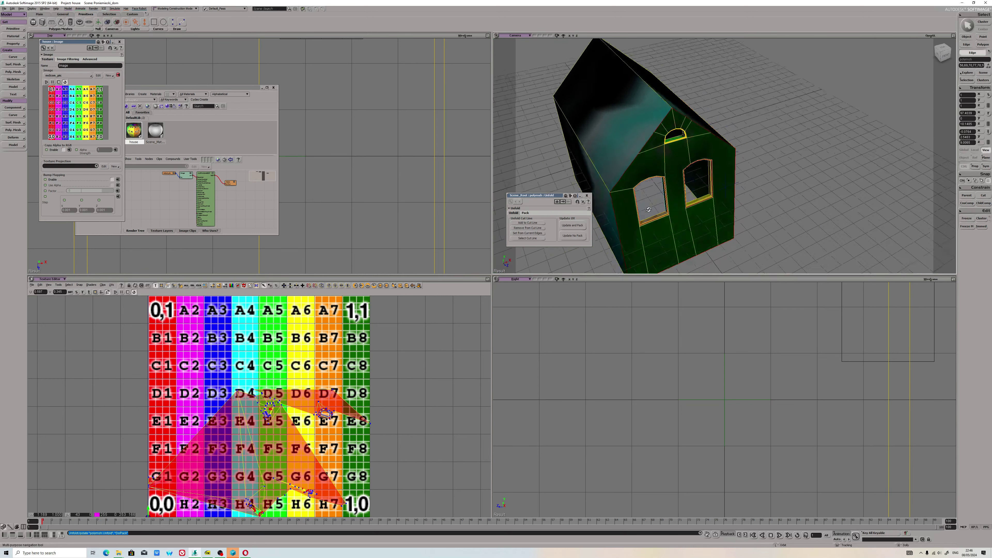
shift+click(664, 108)
shift+click(619, 162)
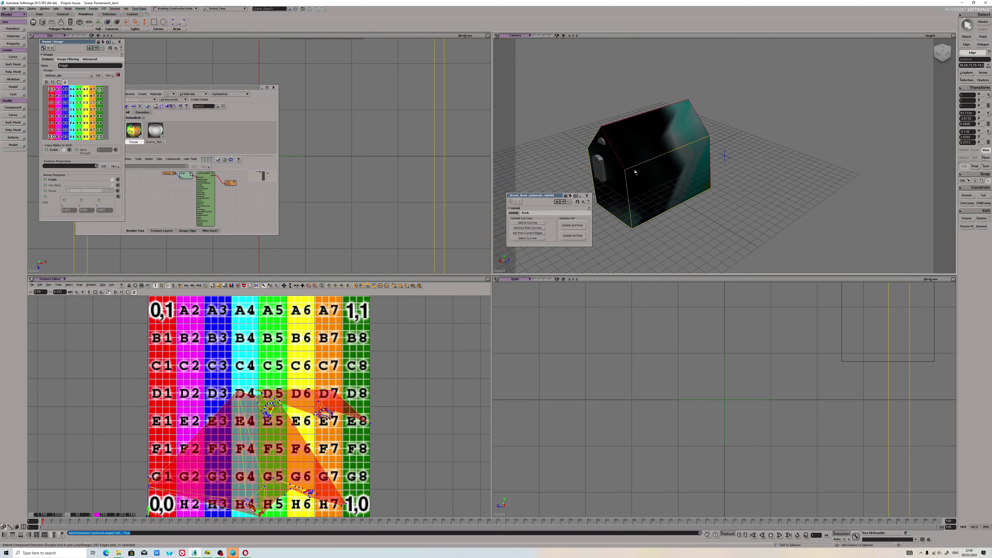
shift+click(632, 168)
shift+click(629, 174)
- Add the gable and corner edges on the rear wall's other side and the outer base edges to the selection
drag(629, 174, 666, 166)
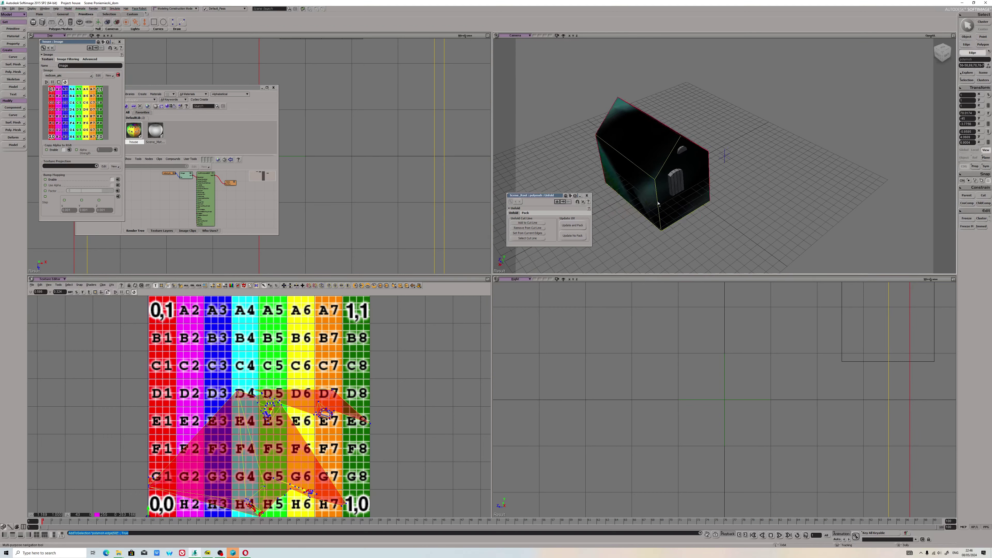
shift+click(666, 167)
shift+click(659, 203)
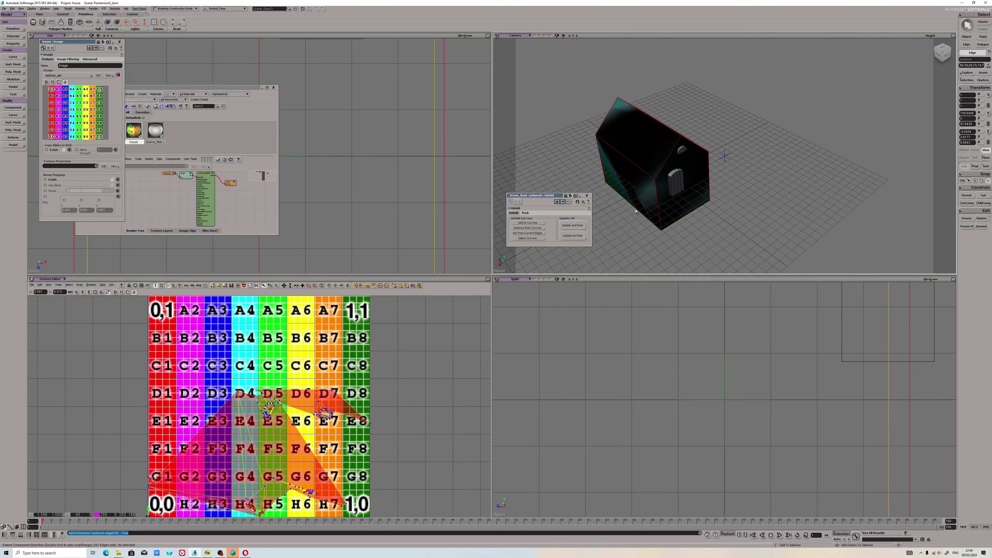
shift+click(688, 216)
shift+click(691, 226)
- Add the inner base edges and the interior wall and roof edges, seen from beneath the house, to the selection
drag(691, 225, 656, 135)
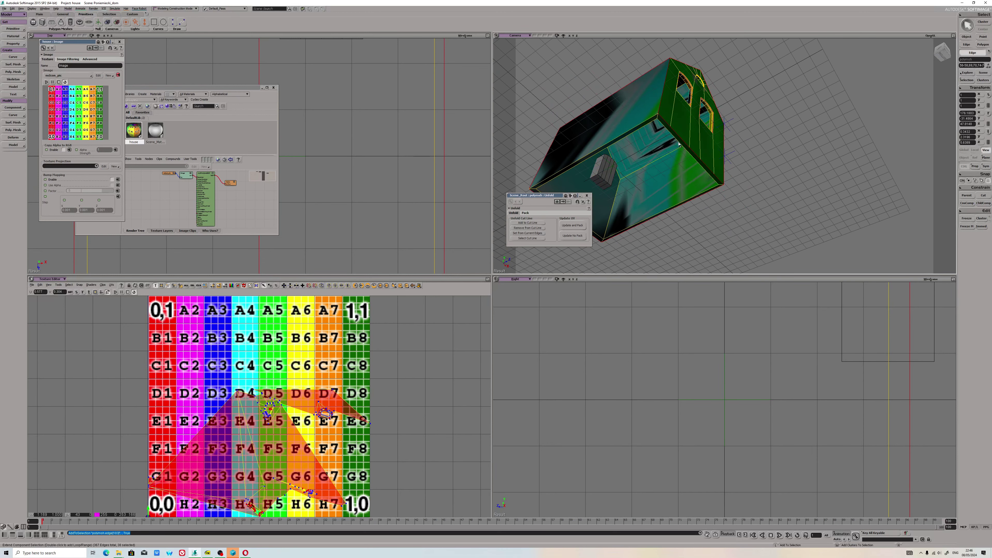
shift+click(656, 135)
shift+click(646, 127)
shift+click(629, 175)
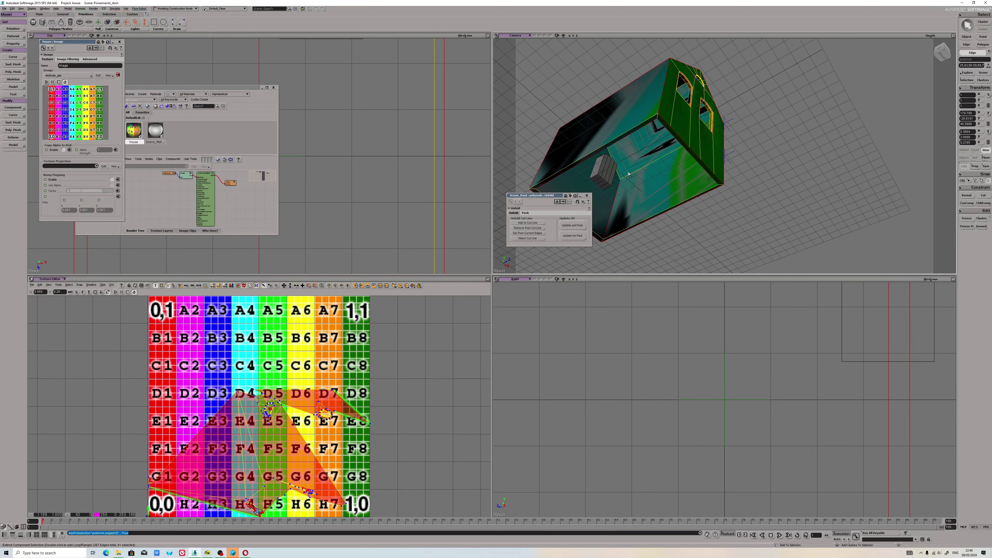
shift+click(611, 153)
shift+click(608, 145)
middle_drag(669, 143, 661, 82)
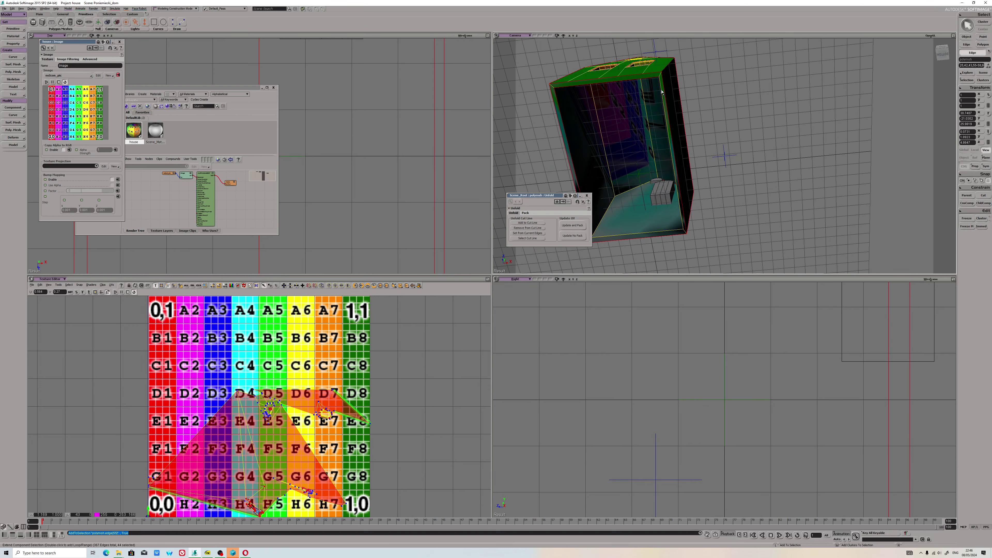
shift+click(660, 80)
shift+click(609, 165)
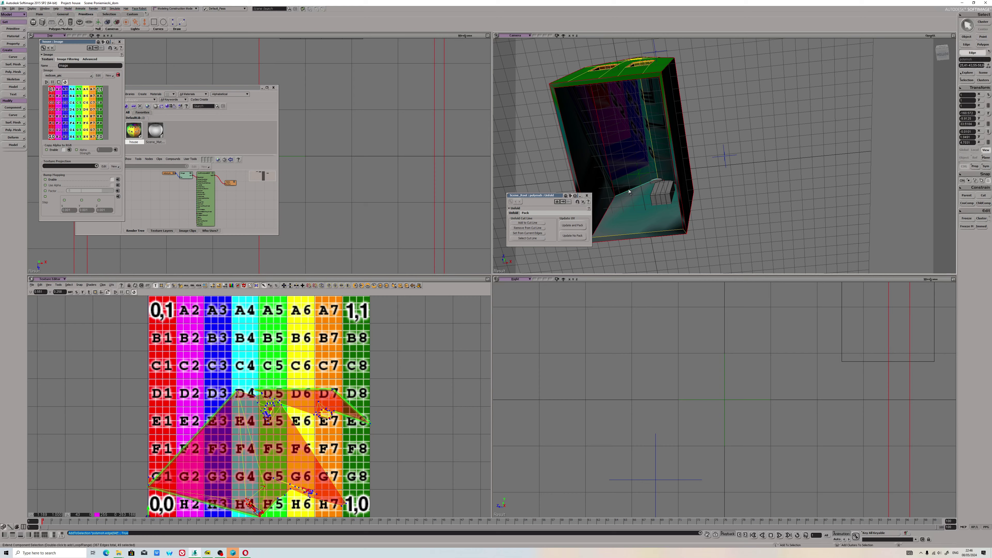
shift+click(617, 196)
- Add the interior edges of the front gable wall, and unfold and pack the UVs again from the current edges
key(s)
drag(617, 196, 629, 179)
scroll(629, 179, up, 3)
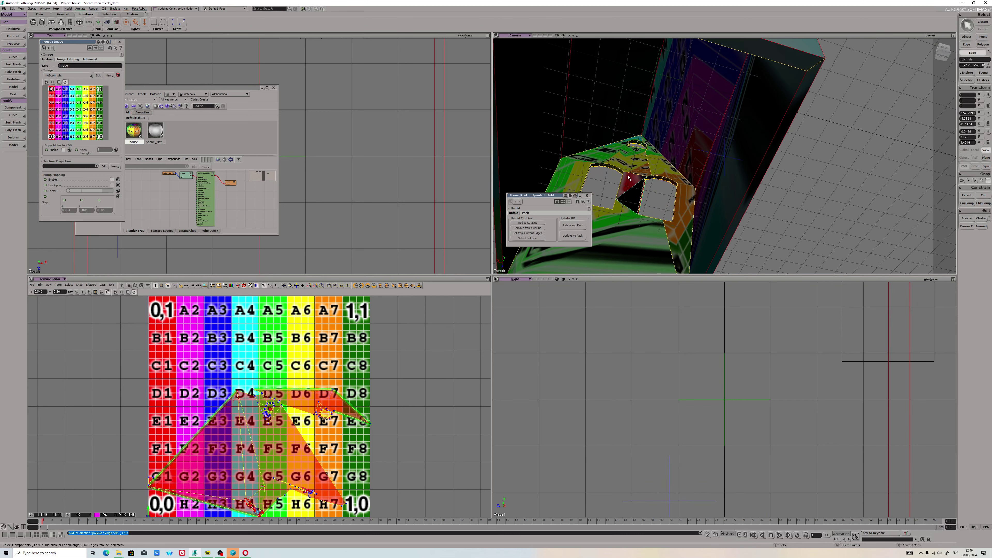
shift+click(655, 160)
shift+click(660, 155)
scroll(668, 168, up, 3)
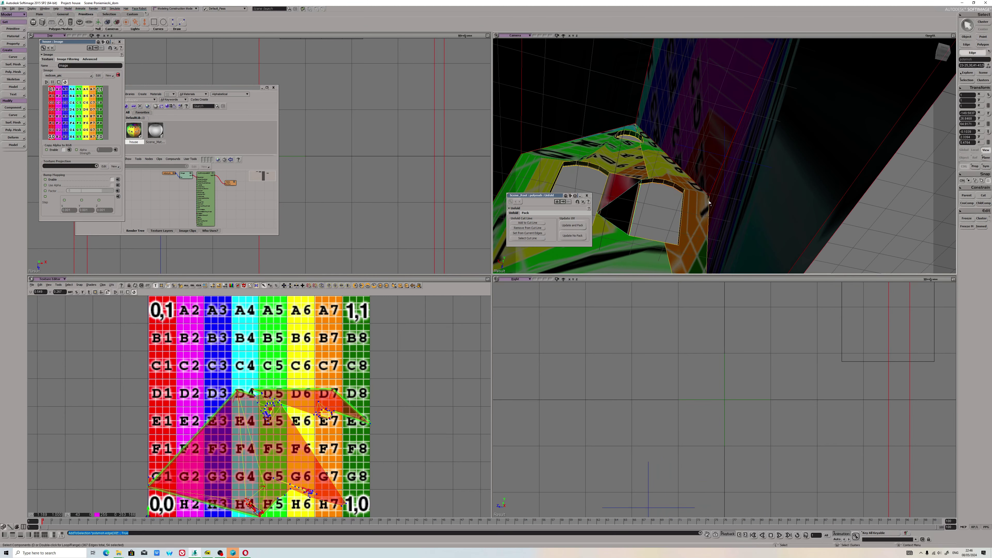
shift+click(709, 203)
key(f)
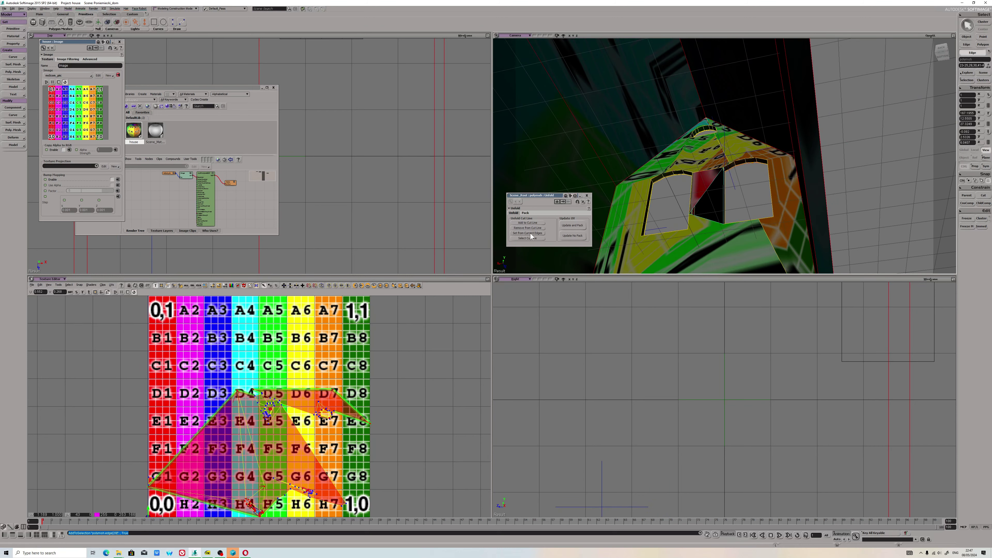
click(528, 233)
click(571, 225)
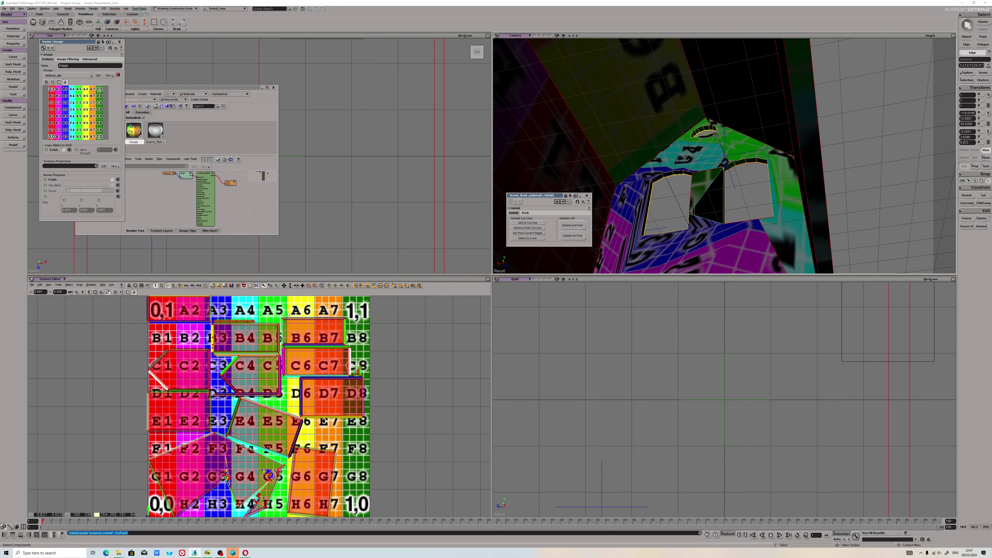
- Add the interior edge loops of the two arched windows to the selection, undoing the extra loop picked at the small gable window
scroll(682, 149, down, 4)
right_drag(683, 149, 648, 164)
scroll(664, 208, up, 5)
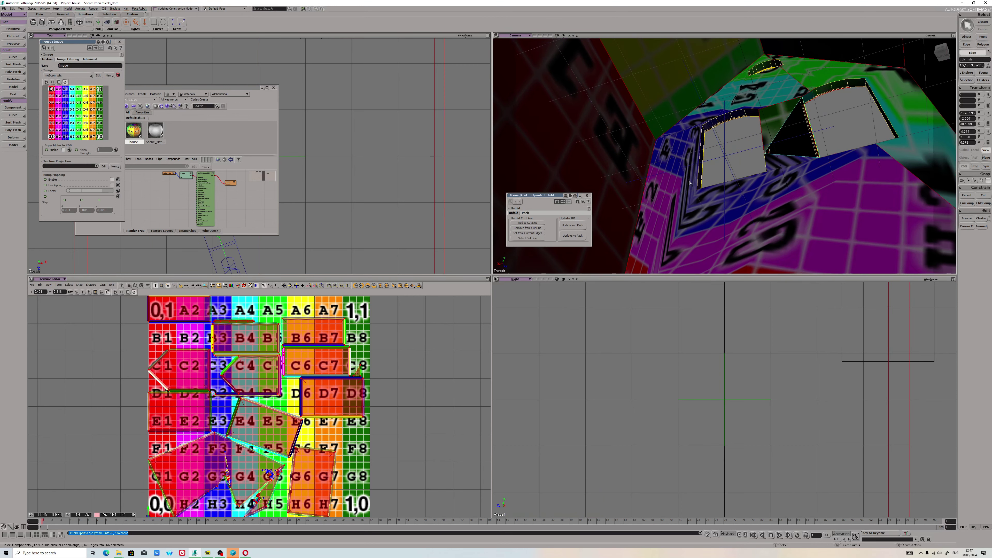
shift+click(709, 127)
shift+click(756, 115)
right_drag(812, 113, 854, 91)
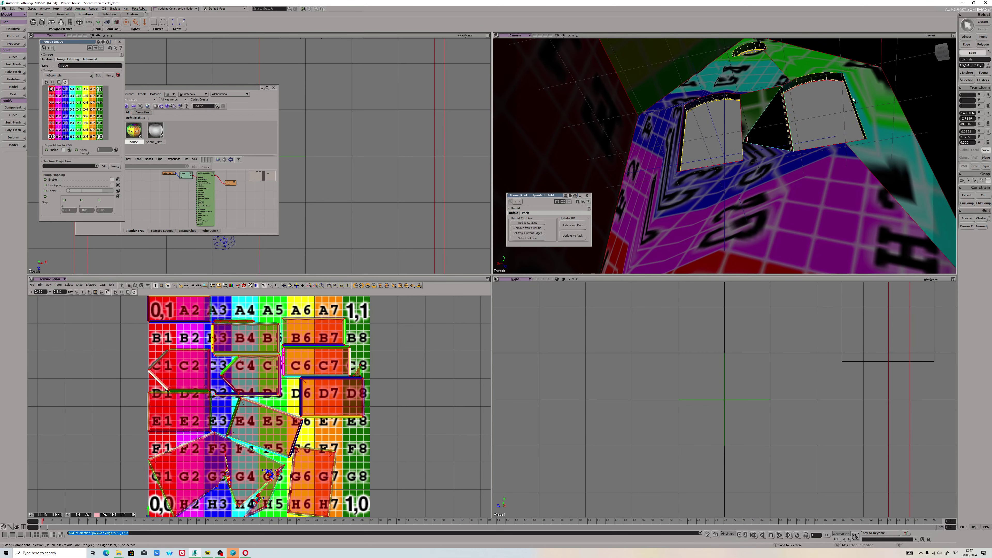
shift+click(853, 92)
shift+click(787, 136)
shift+double_click(733, 55)
key(ctrl+z)
- Set the cut lines from the extended edge selection, and update and pack the house's UVs
middle_drag(750, 71, 719, 187)
mouse_move(719, 186)
mouse_down()
mouse_move(800, 129)
mouse_move(765, 129)
mouse_move(684, 219)
mouse_move(791, 196)
mouse_move(752, 185)
mouse_up()
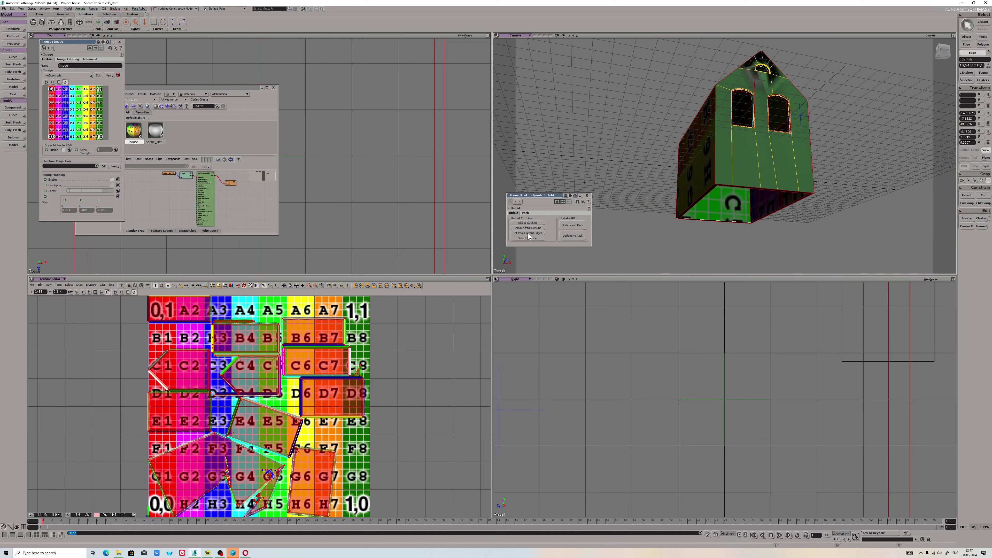
click(573, 225)
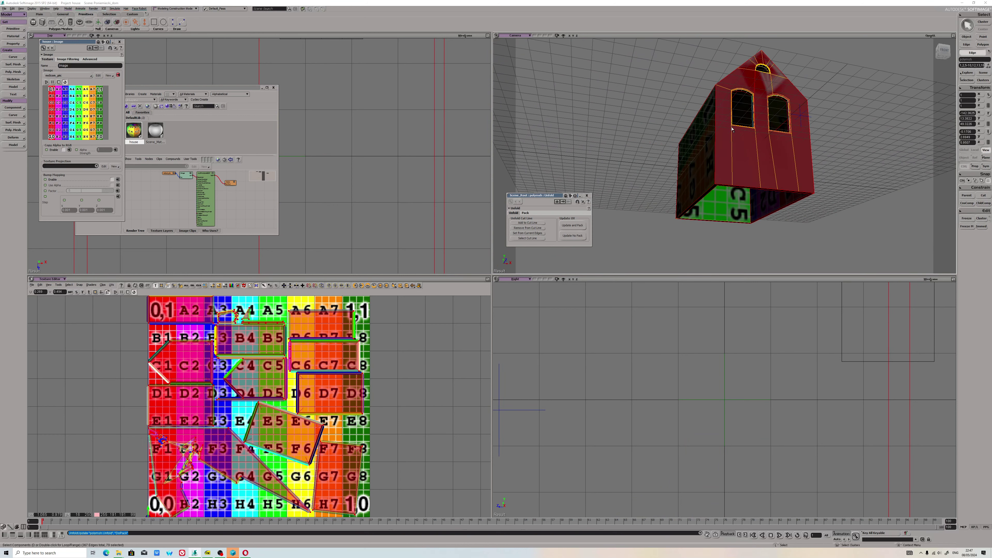
drag(756, 139, 741, 180)
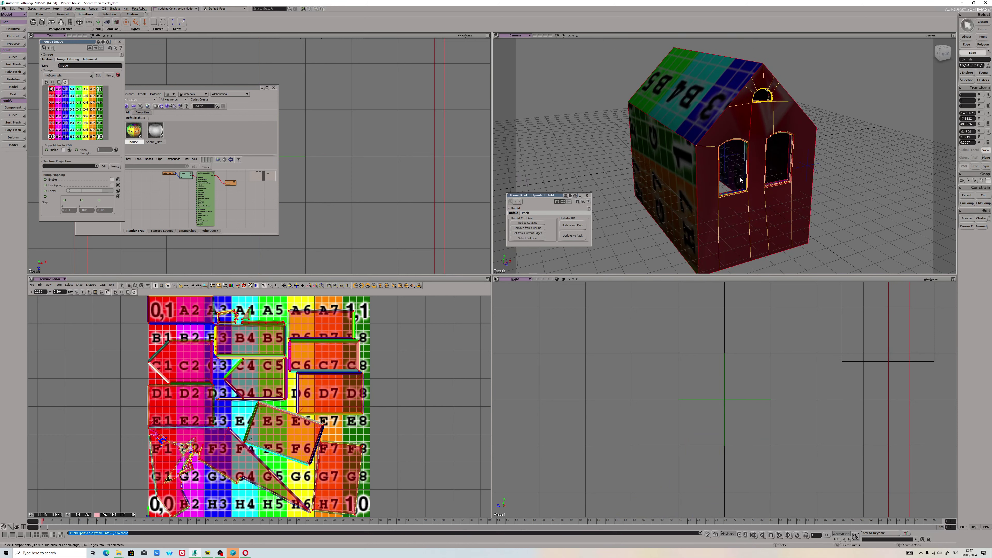
scroll(746, 167, up, 5)
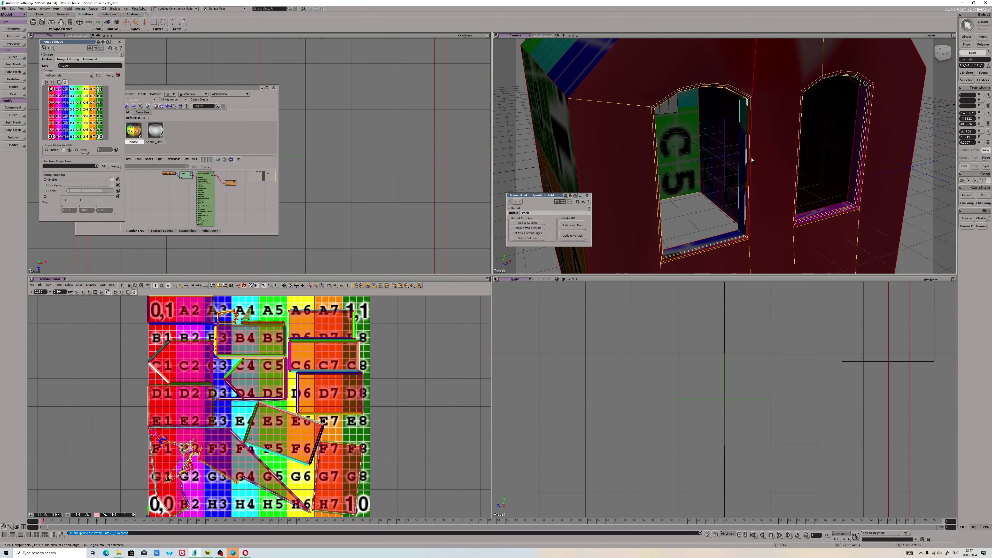
scroll(788, 133, down, 5)
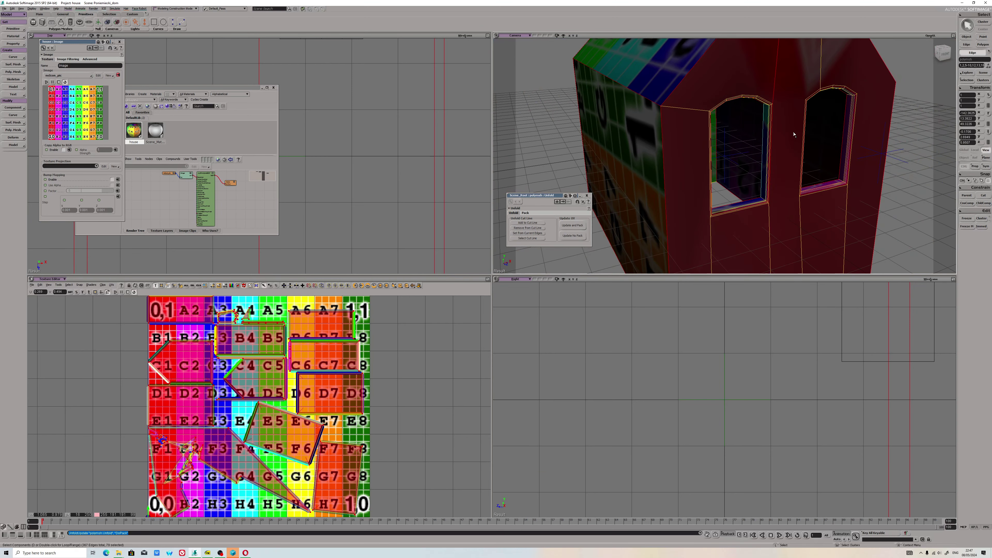
- Add the missing sill edge of the arched window to the cut lines, and update and pack the house's UVs
drag(791, 133, 778, 131)
scroll(766, 132, up, 5)
scroll(775, 151, up, 5)
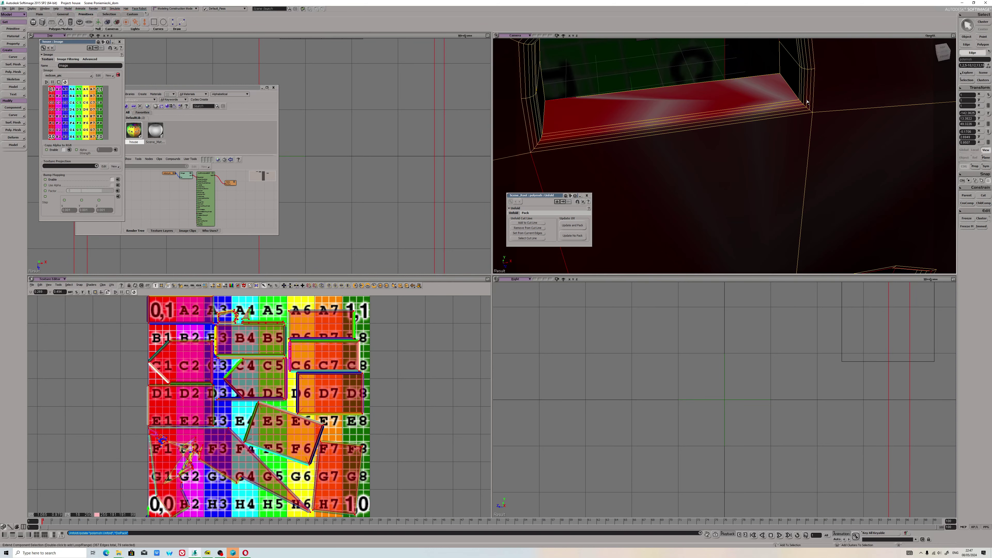
click(527, 238)
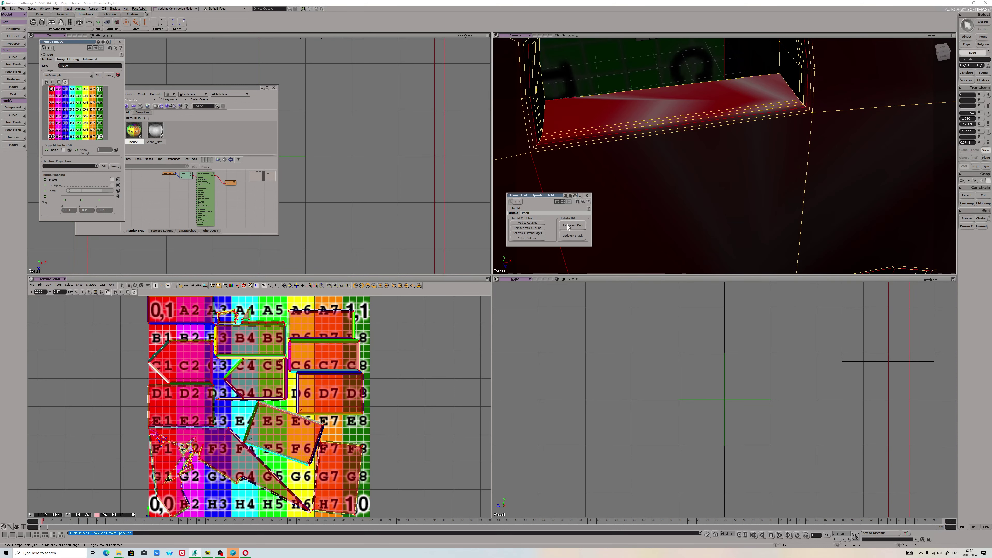
click(568, 226)
scroll(664, 168, down, 5)
drag(664, 168, 678, 167)
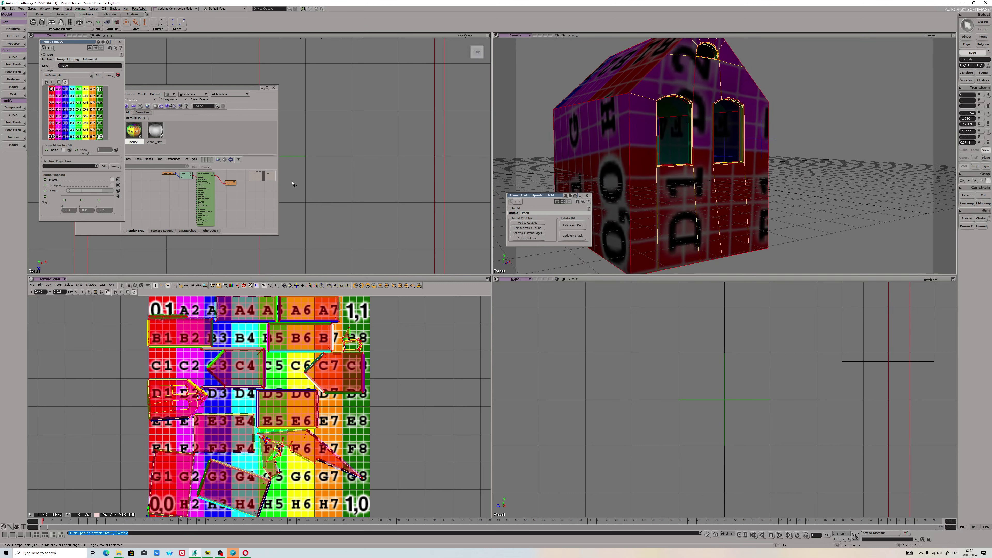
- Close the image and unfold property windows, and save the scene
click(119, 42)
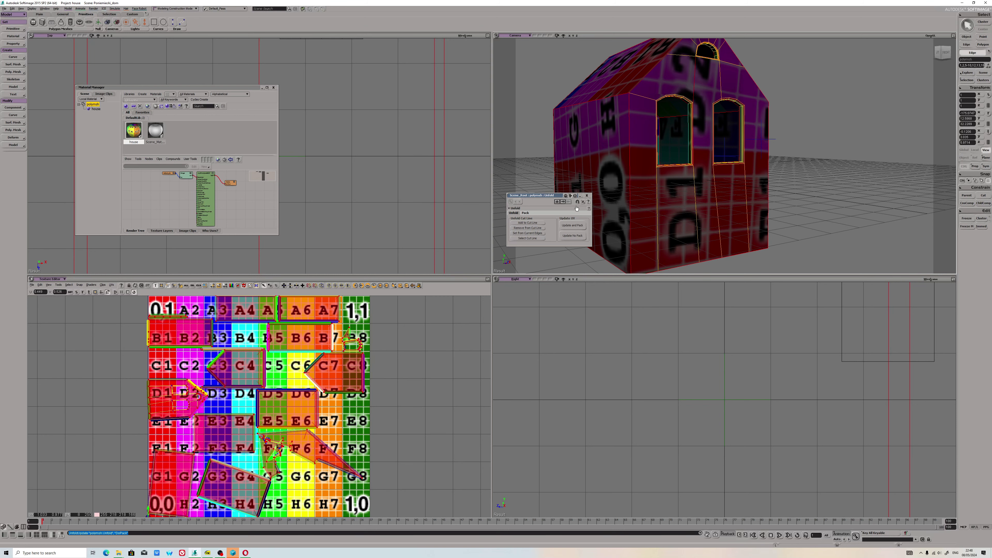
click(587, 196)
click(3, 8)
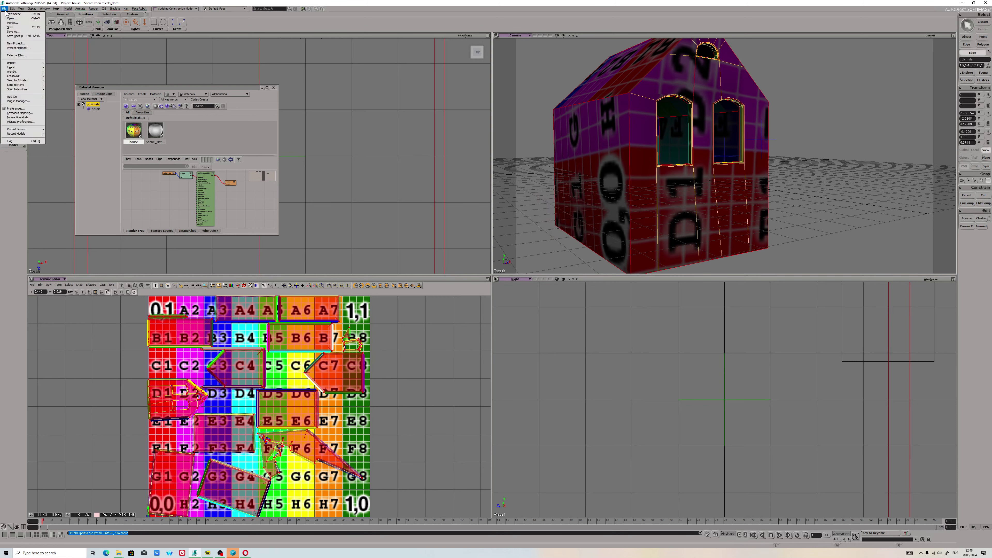
click(19, 26)
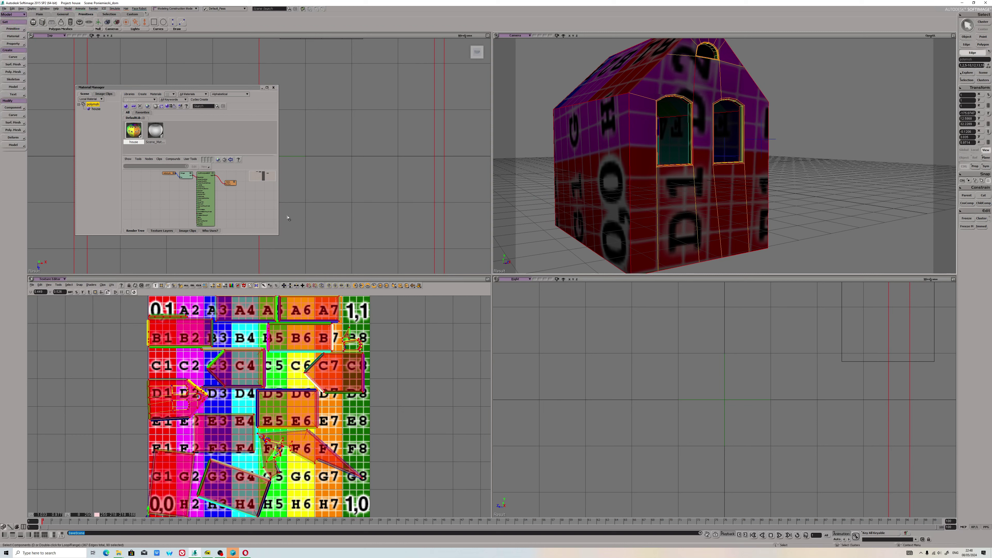
- Enlarge the Material Manager, and delete the image clip and the Image node feeding the house material's cycPrincipledBSDF
drag(277, 235, 469, 310)
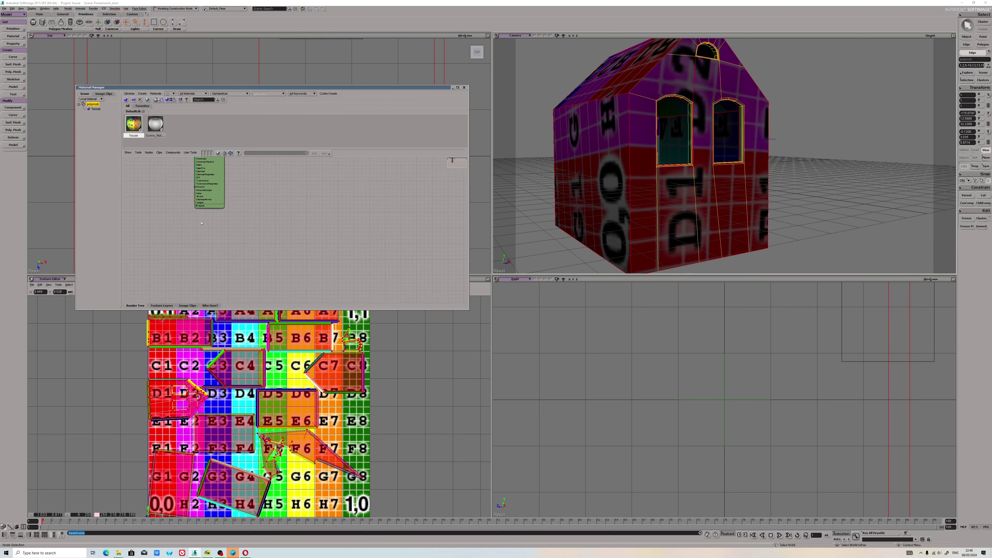
scroll(217, 169, up, 2)
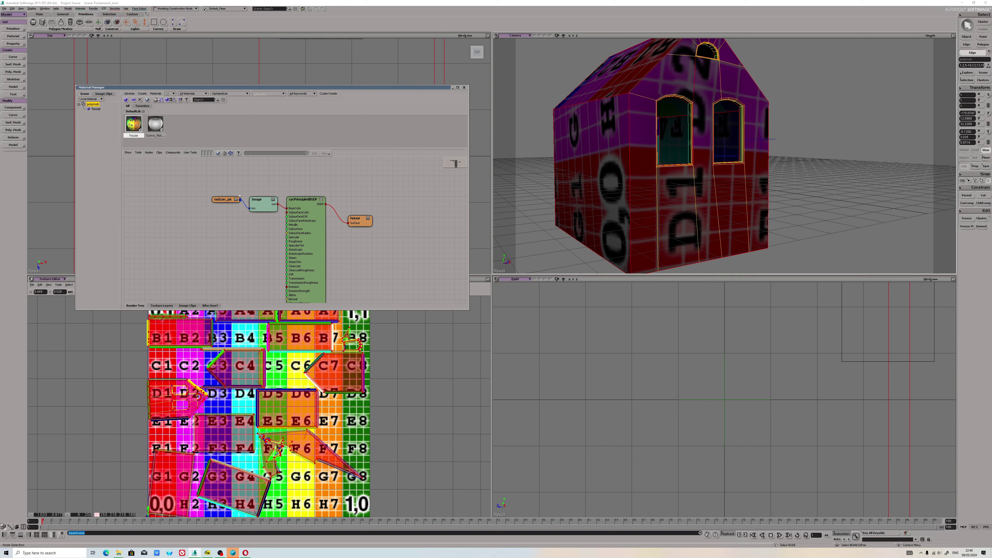
click(225, 201)
key(Delete)
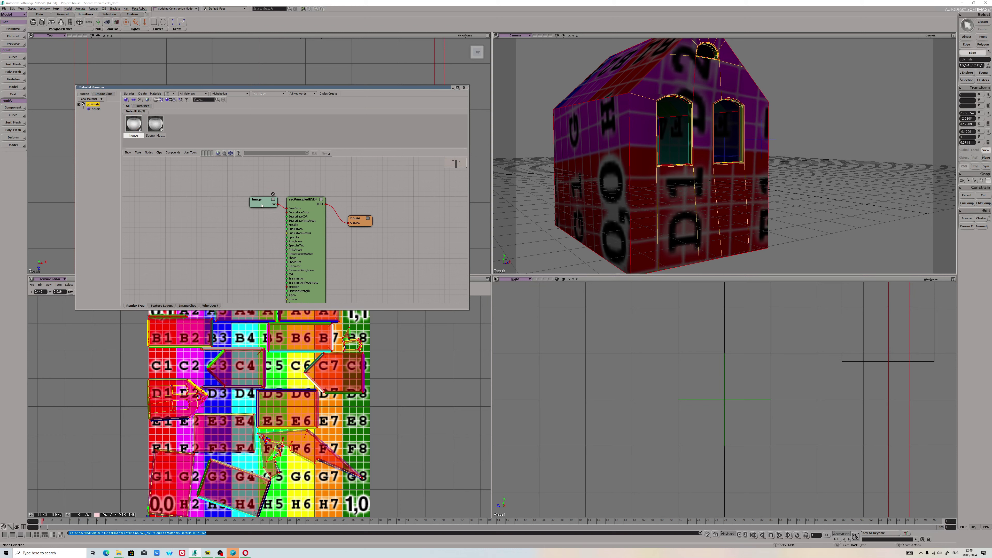
click(273, 200)
drag(271, 204, 240, 213)
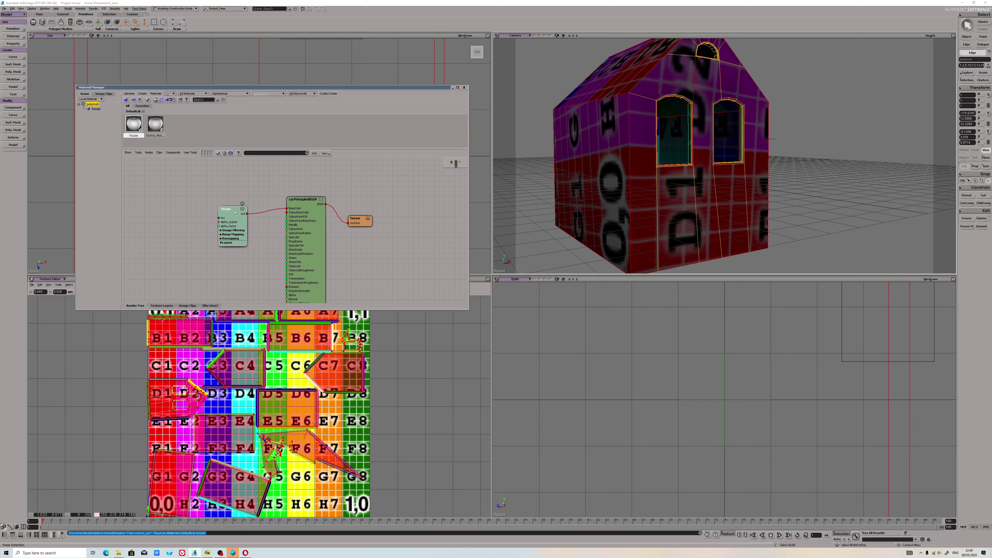
click(236, 212)
key(Delete)
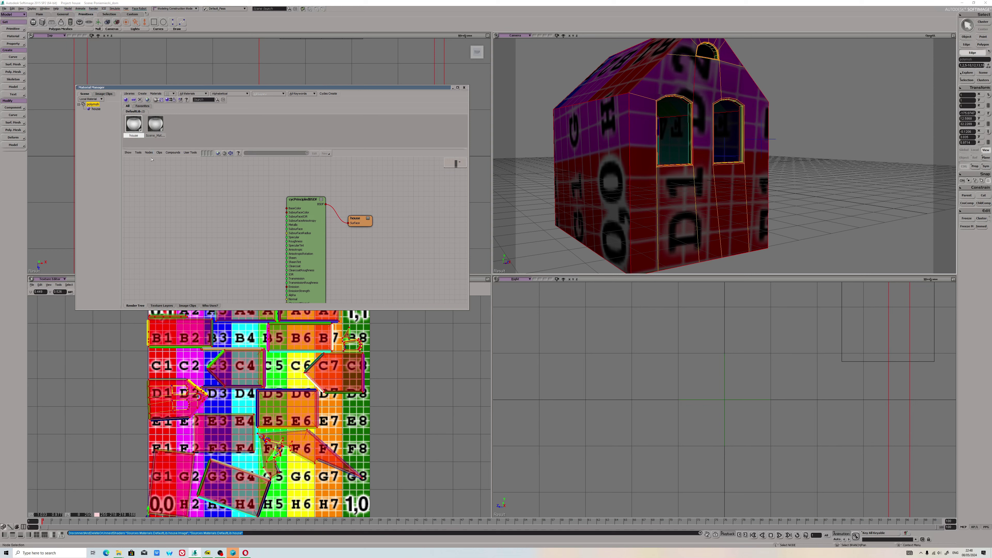
- Add a Cycles cycTextureCoordinate input node to the house material's render tree
click(150, 153)
mouse_move(168, 271)
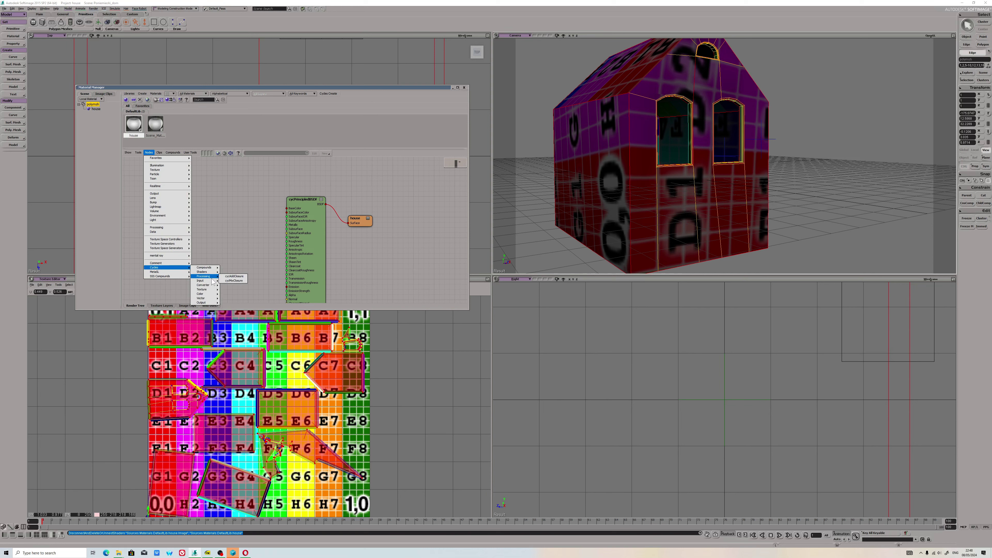
mouse_move(212, 281)
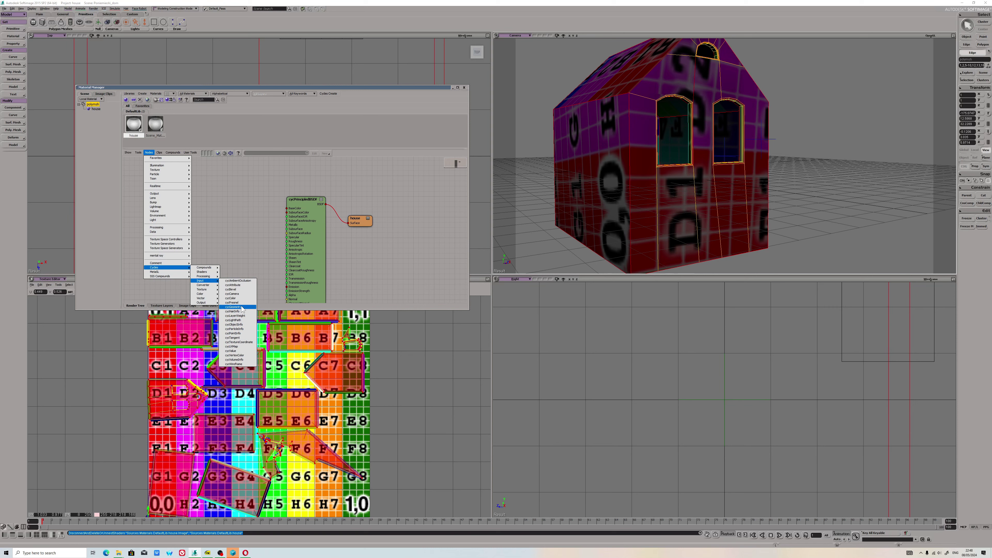
click(242, 343)
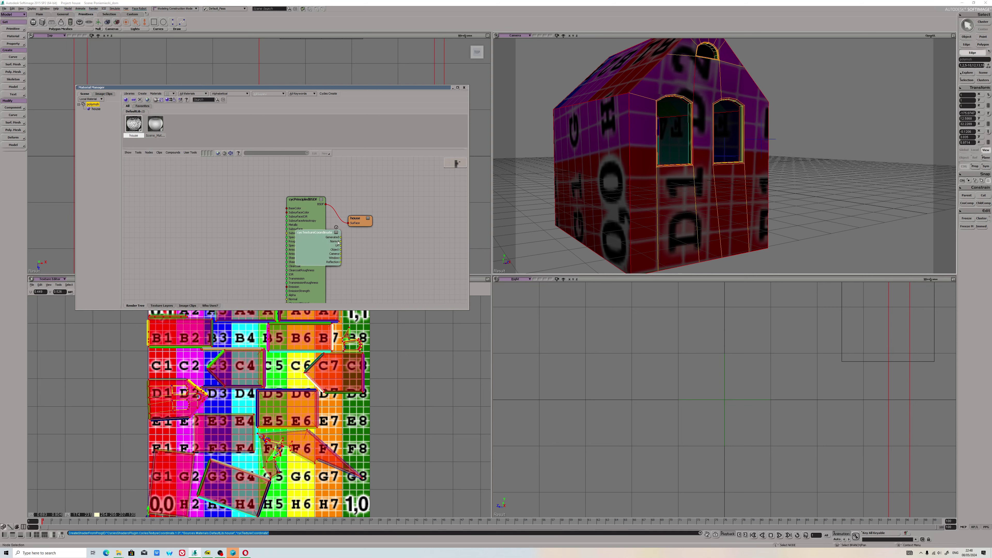
- Add a cycMapping node beside the texture coordinate node, and connect the coordinate's UV output to the mapping's Vector input
click(149, 152)
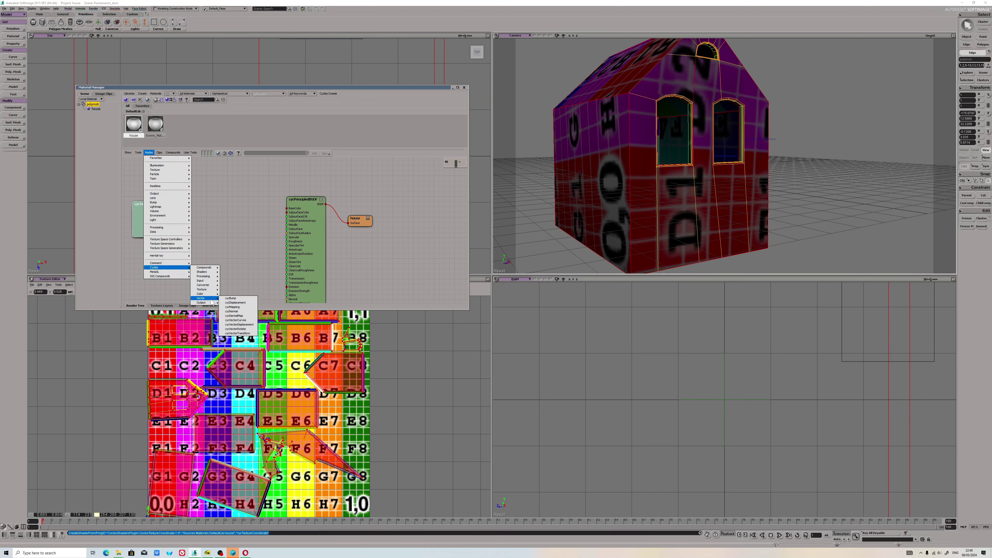
click(234, 311)
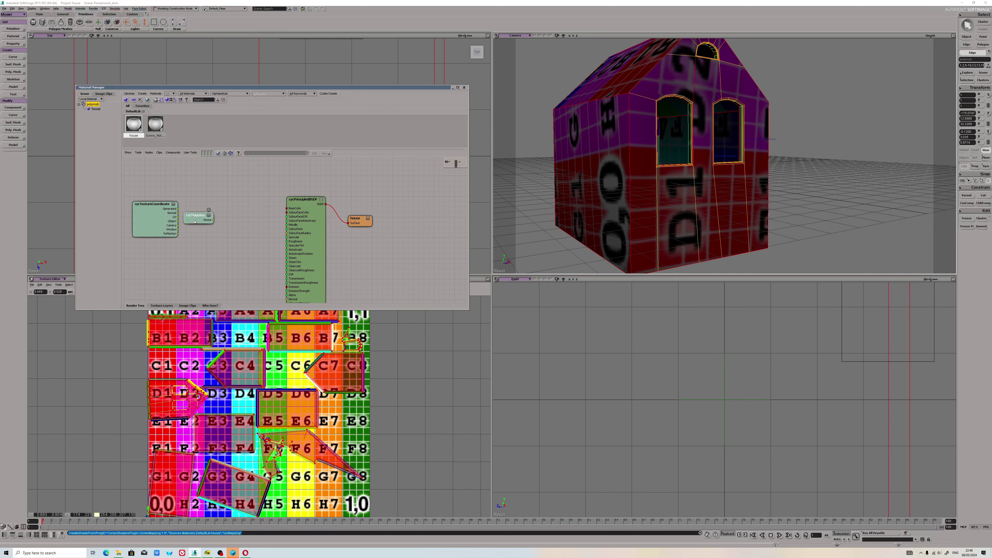
click(215, 228)
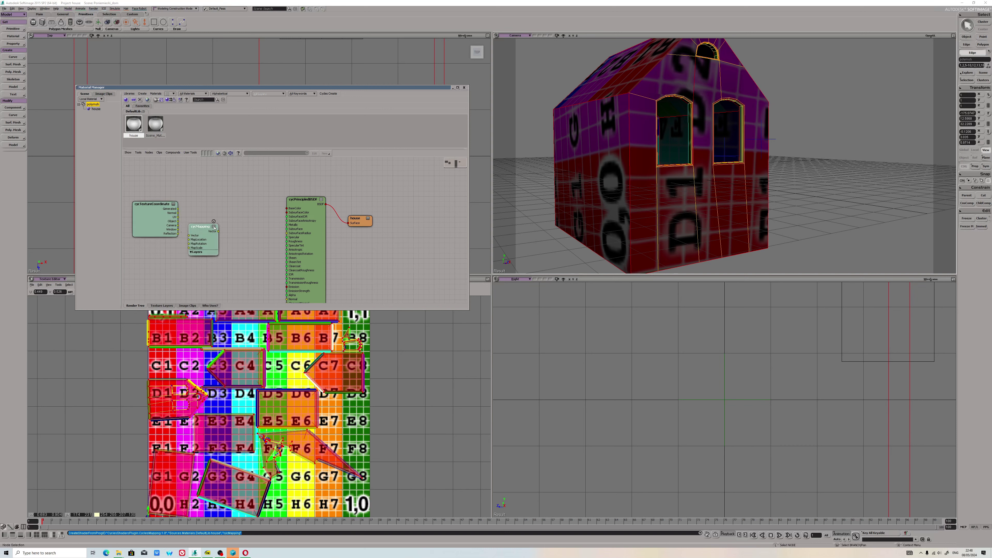
drag(214, 228, 217, 222)
drag(179, 220, 192, 231)
drag(153, 204, 148, 223)
drag(203, 222, 190, 242)
- Add a cycImageTexture node driven by the mapping node, and connect its Color output to the Principled BSDF's BaseColor
click(149, 152)
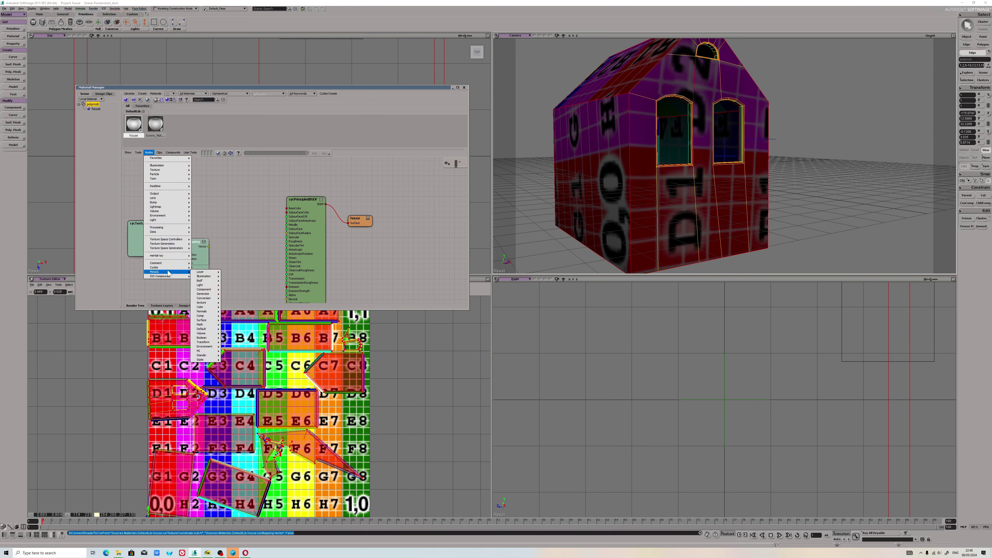
mouse_move(169, 268)
mouse_move(210, 289)
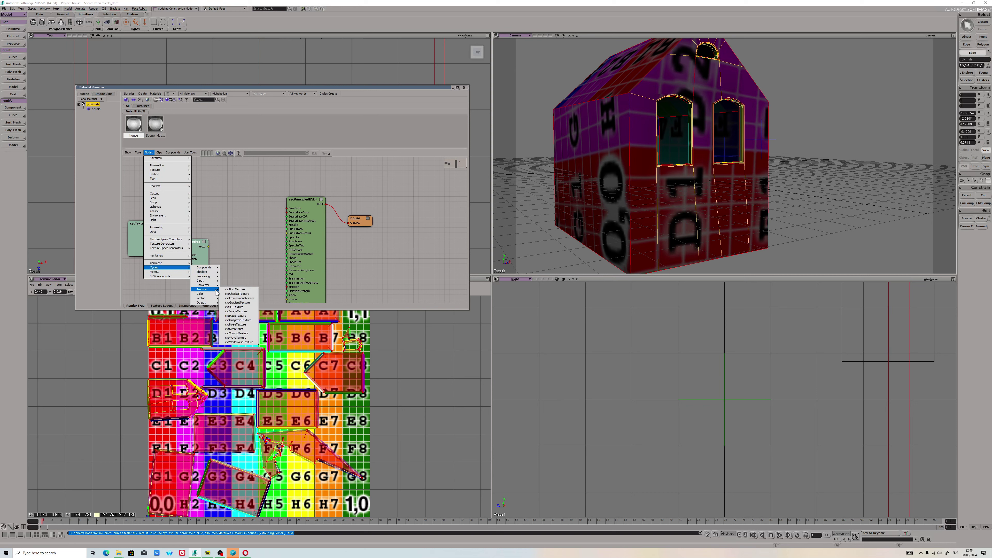
click(246, 313)
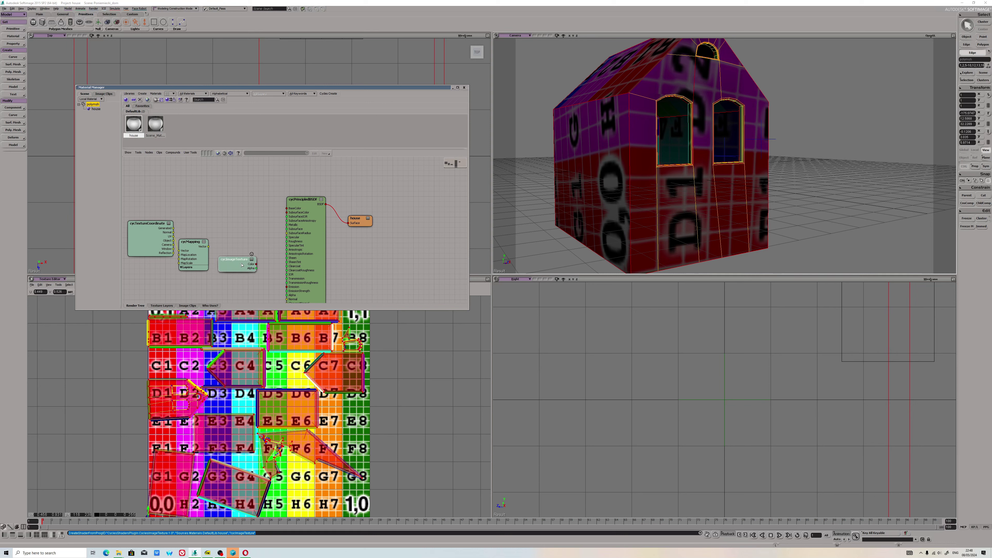
click(247, 258)
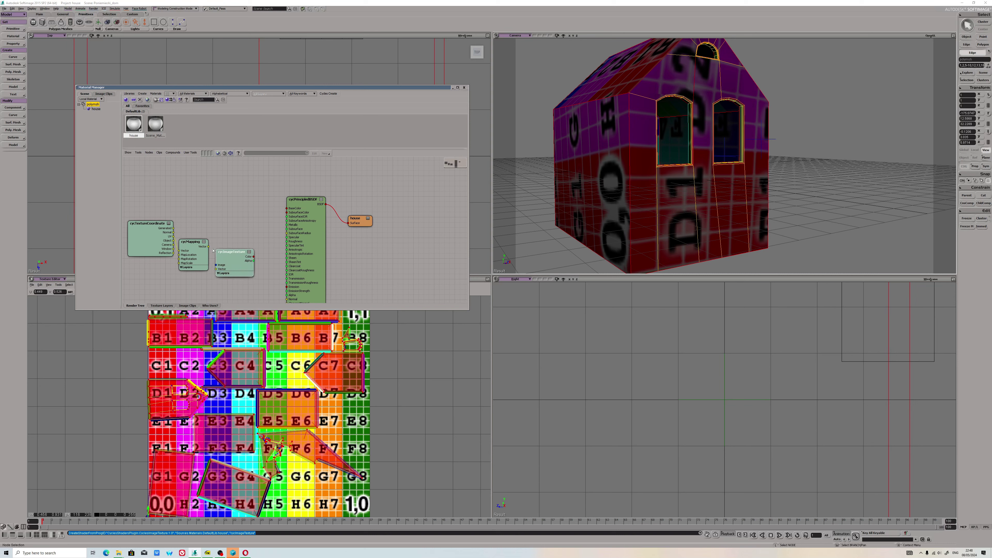
drag(218, 269, 288, 209)
click(357, 221)
drag(357, 225, 376, 224)
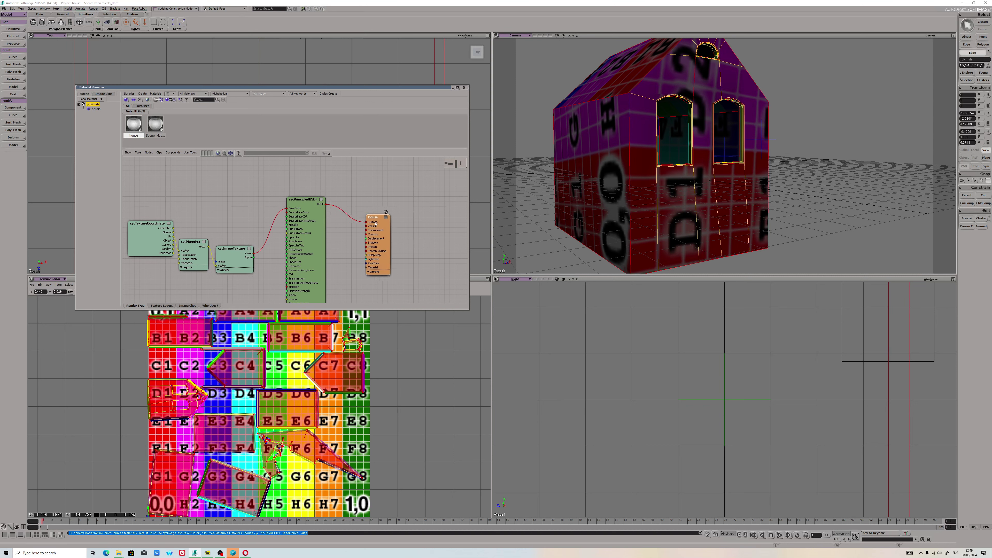
- Open the cycImageTexture node's properties, and copy the Bricks 092 texture folder's path from File Explorer
double_click(229, 255)
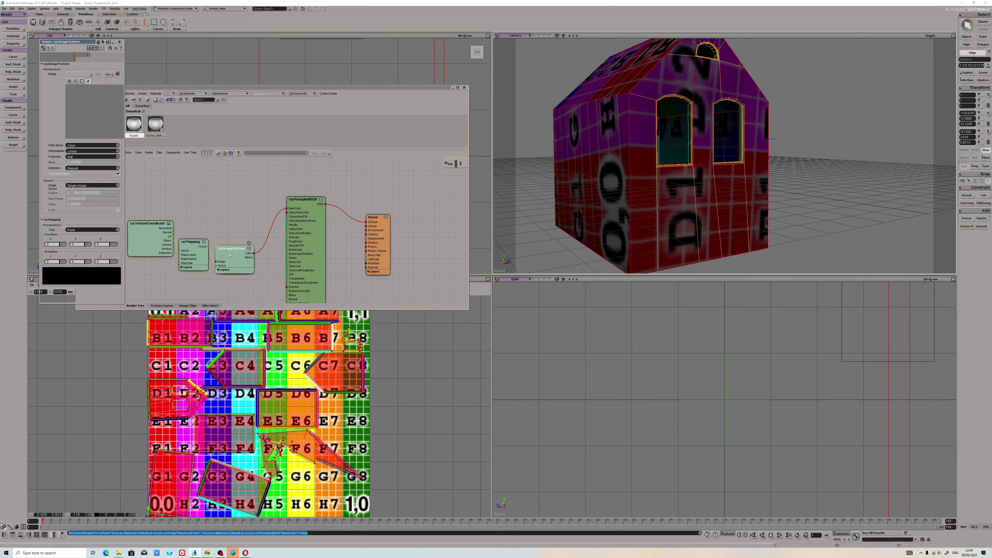
mouse_move(120, 555)
click(91, 530)
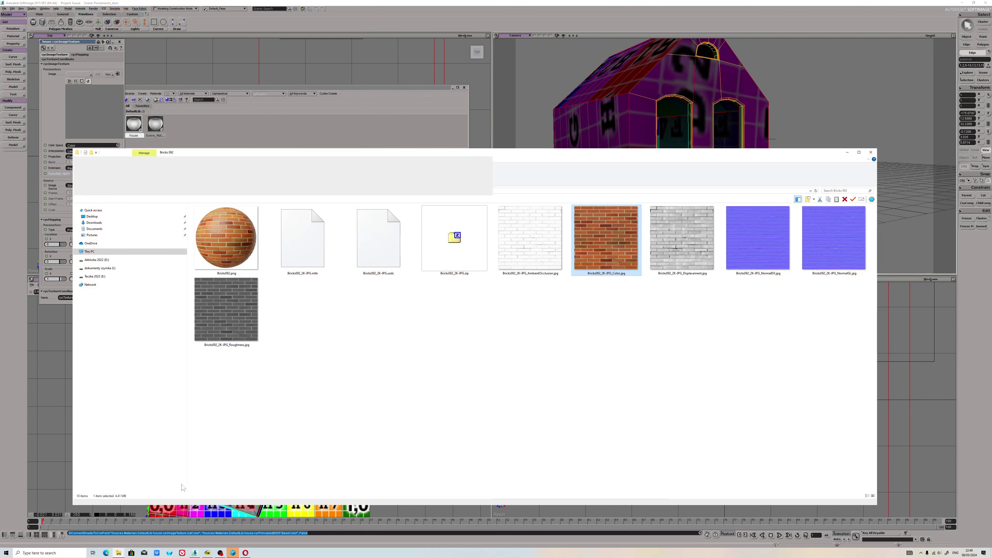
click(234, 191)
key(ctrl+c)
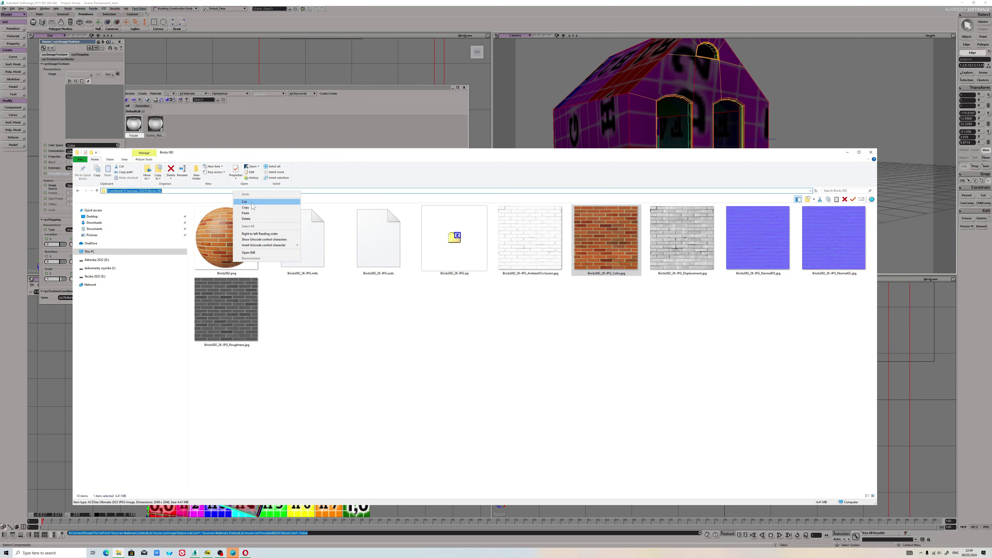
click(847, 152)
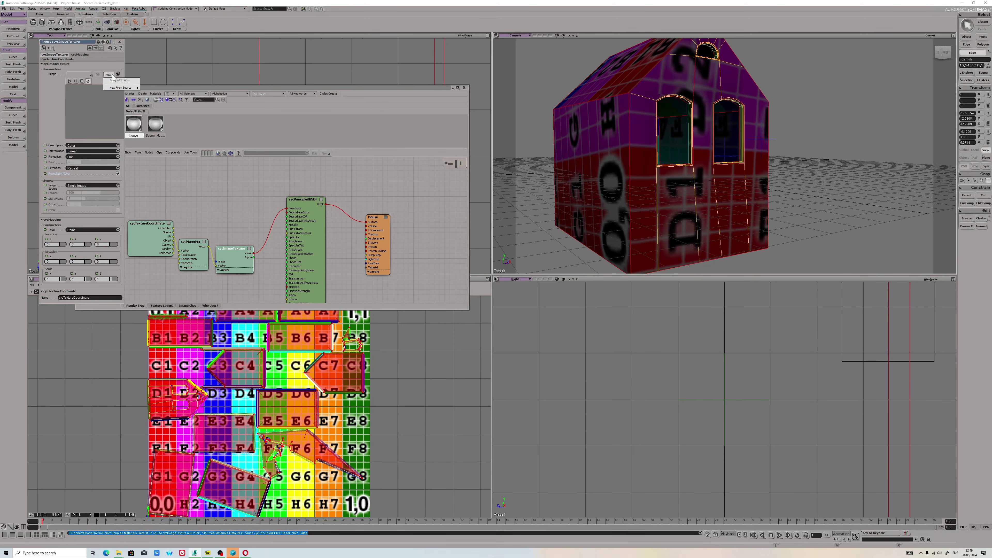
- Load Bricks092_2K-JPG_Color.jpg from the copied folder path as the node's image, and close the material windows
right_click(468, 390)
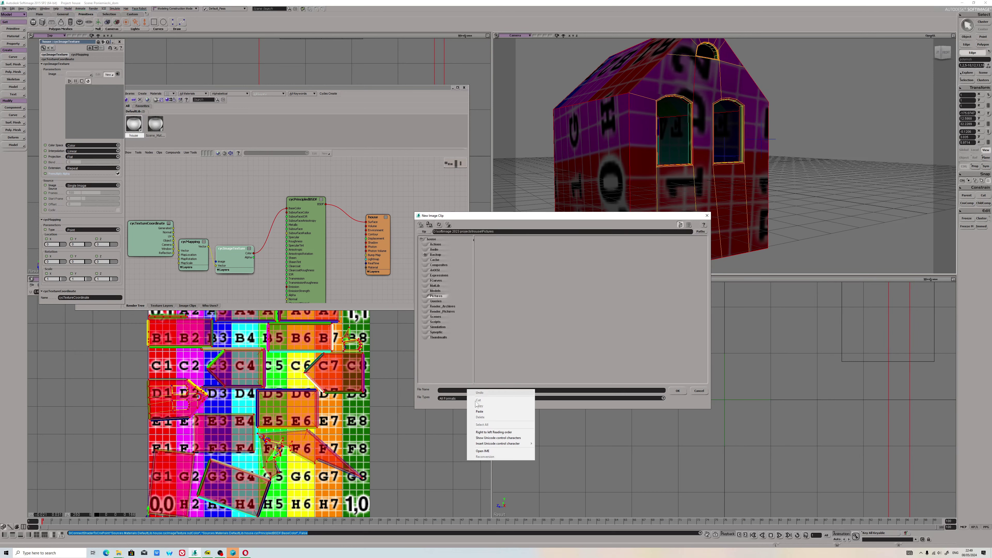
click(479, 412)
key(Return)
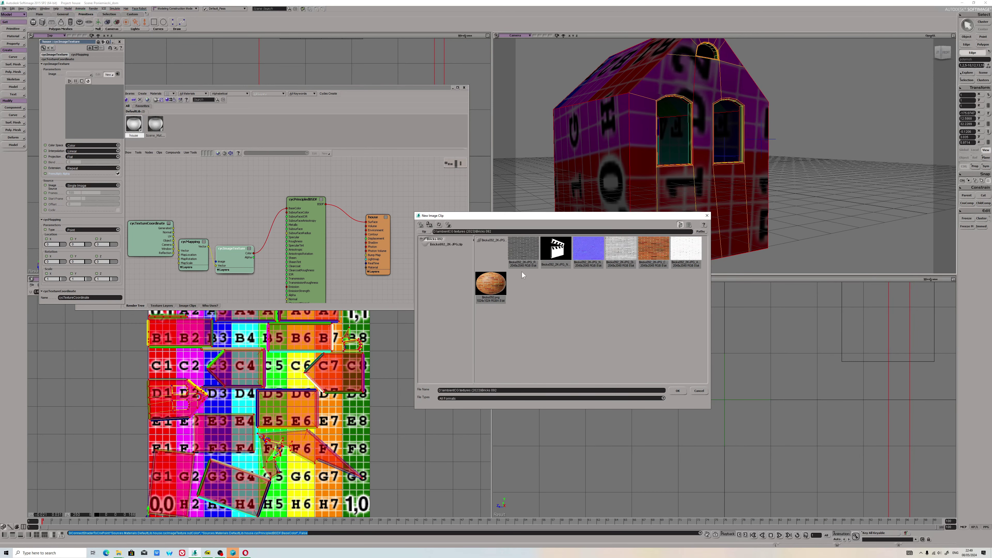
click(653, 250)
click(678, 391)
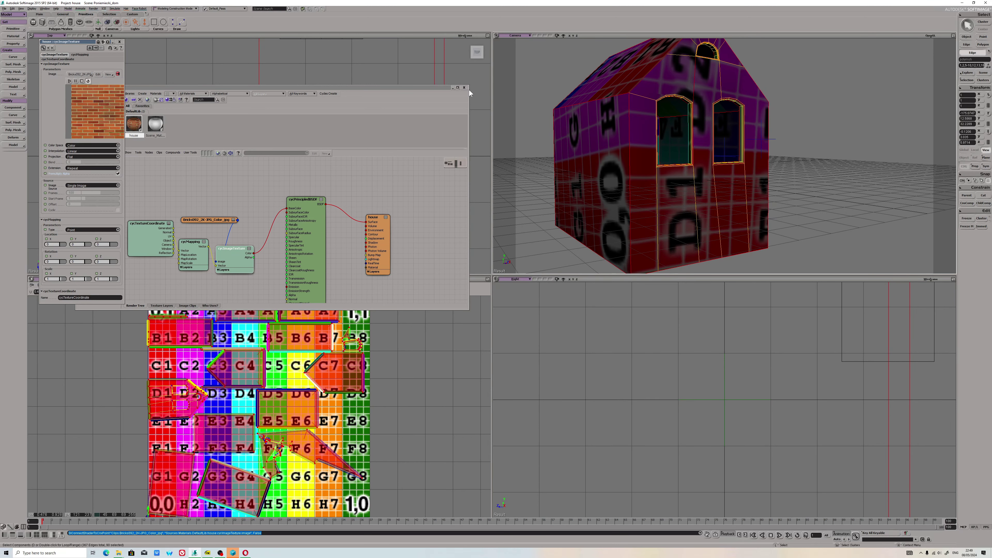
key(7)
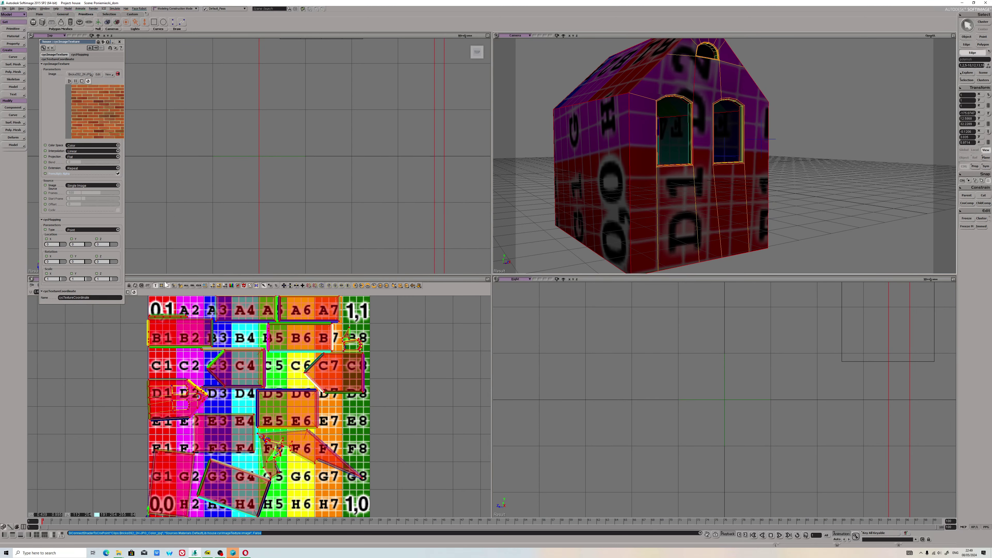
key(Escape)
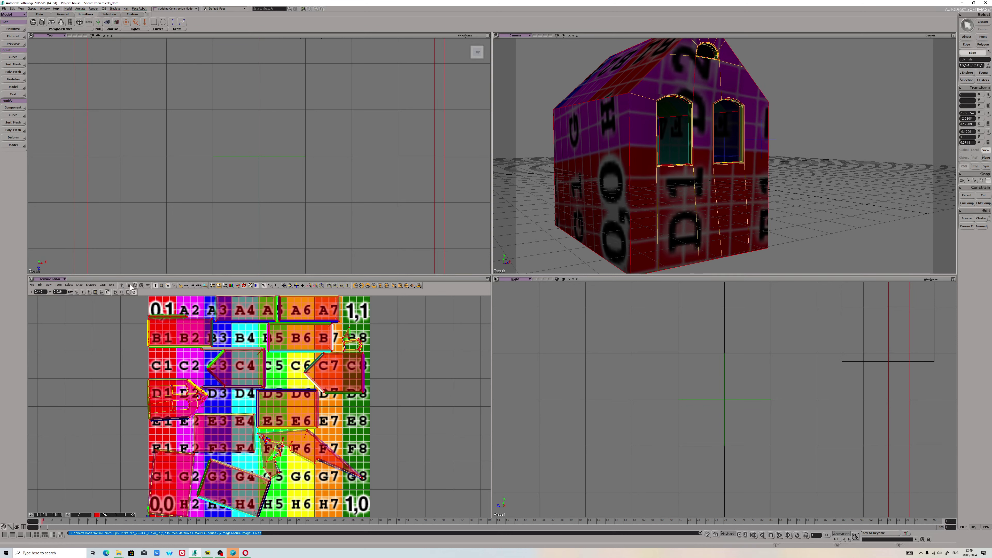
- Insert Bricks092_2K-JPG_Color.jpg as the Texture Editor's background clip in place of the coloured UV test grid
click(104, 286)
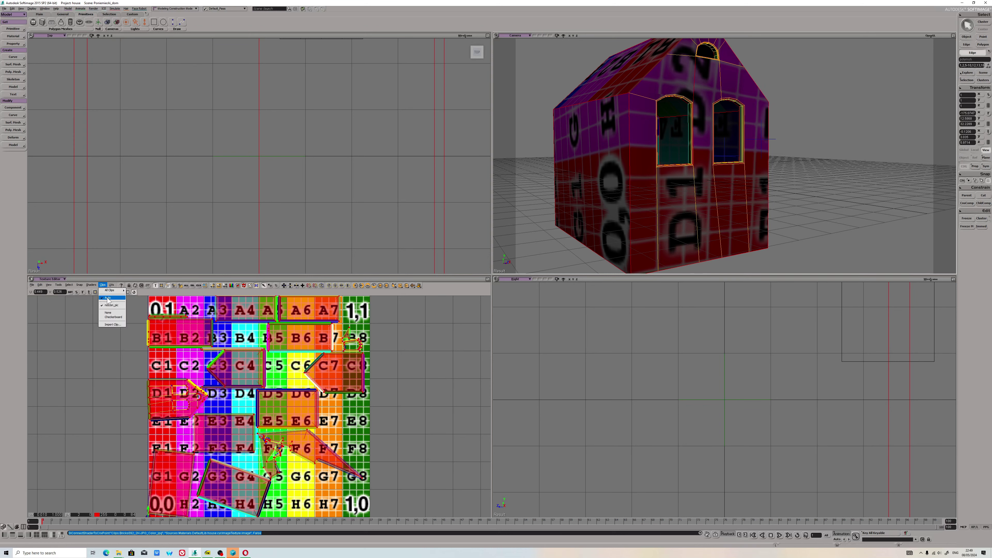
click(113, 325)
click(646, 260)
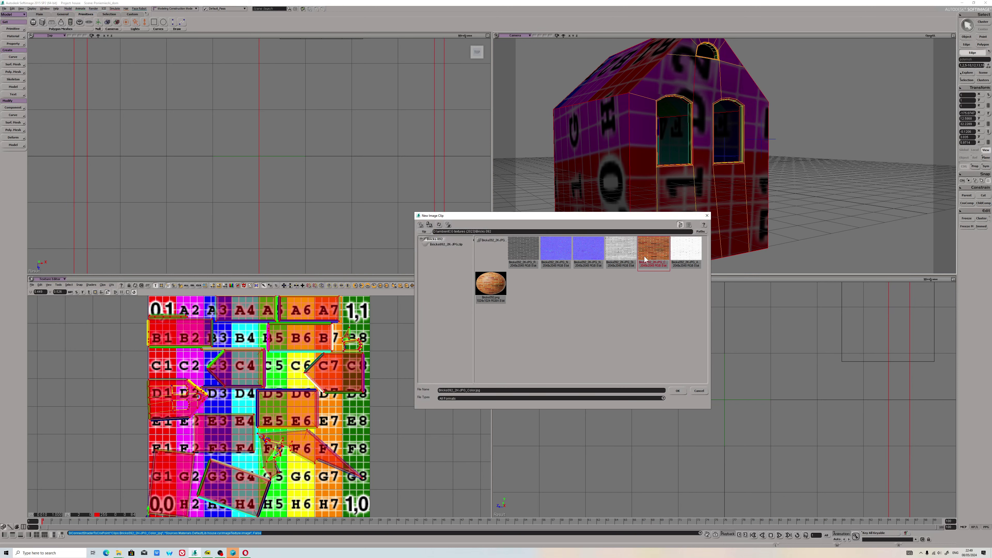
click(678, 391)
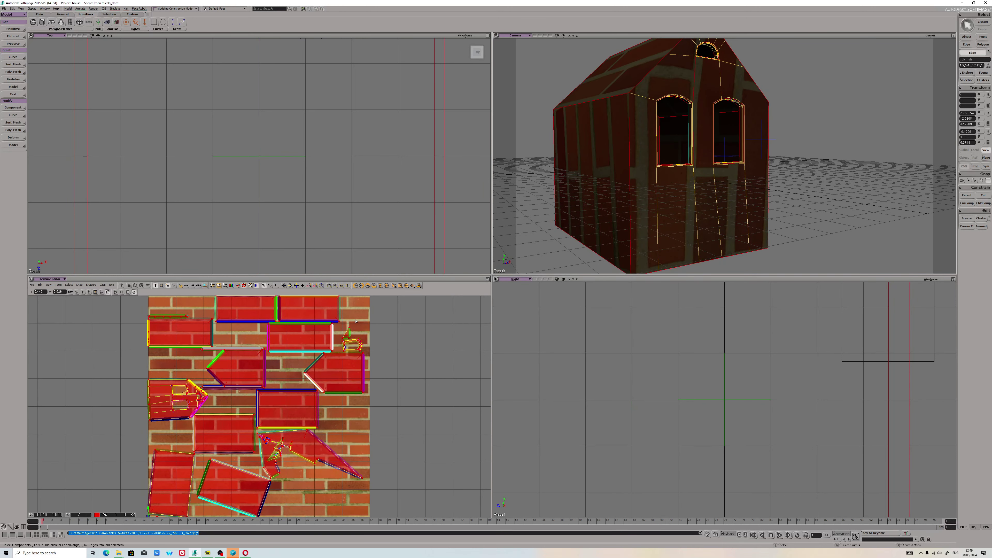
scroll(305, 370, down, 1)
scroll(306, 370, down, 1)
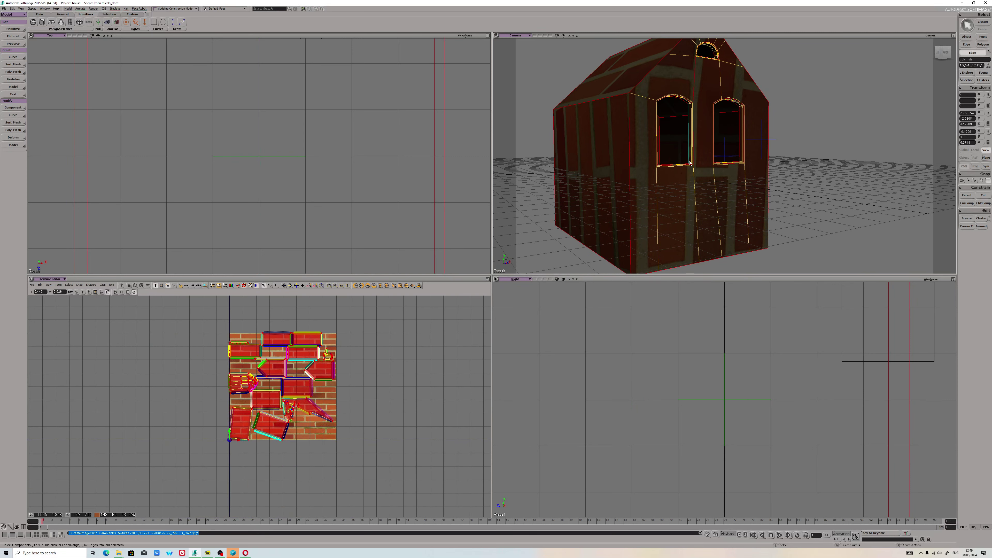
- Try to stretch the box-selected UV islands over the brick image in the Texture Editor
click(953, 35)
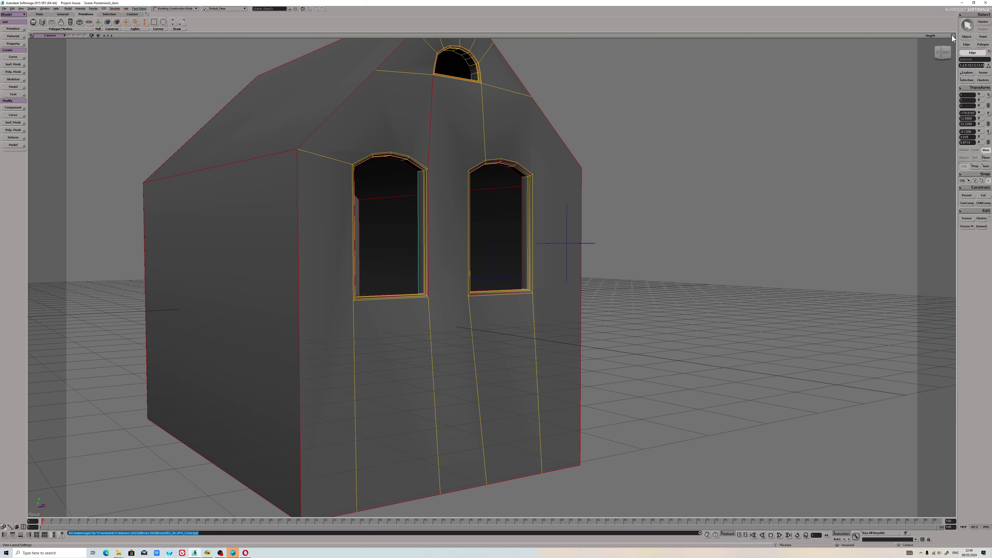
click(952, 36)
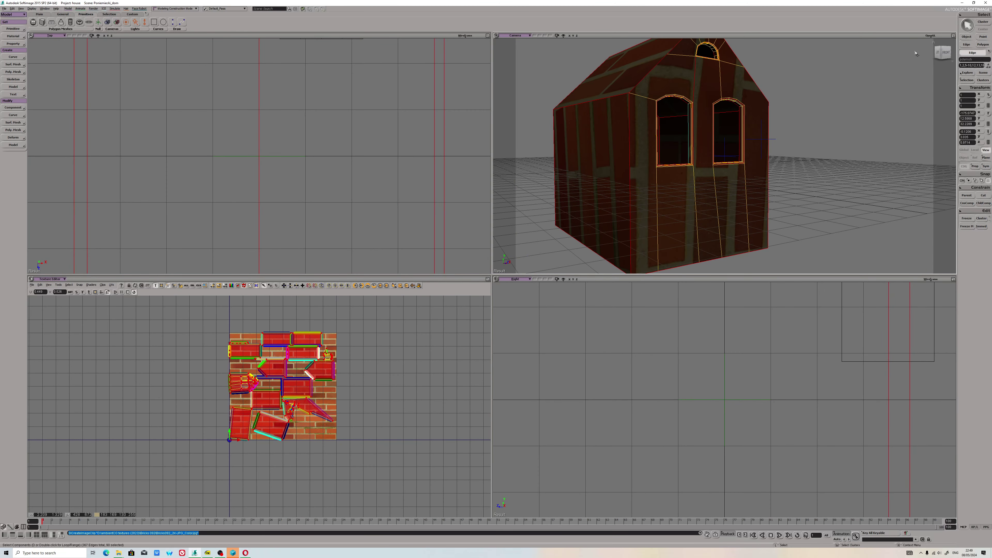
drag(199, 320, 414, 518)
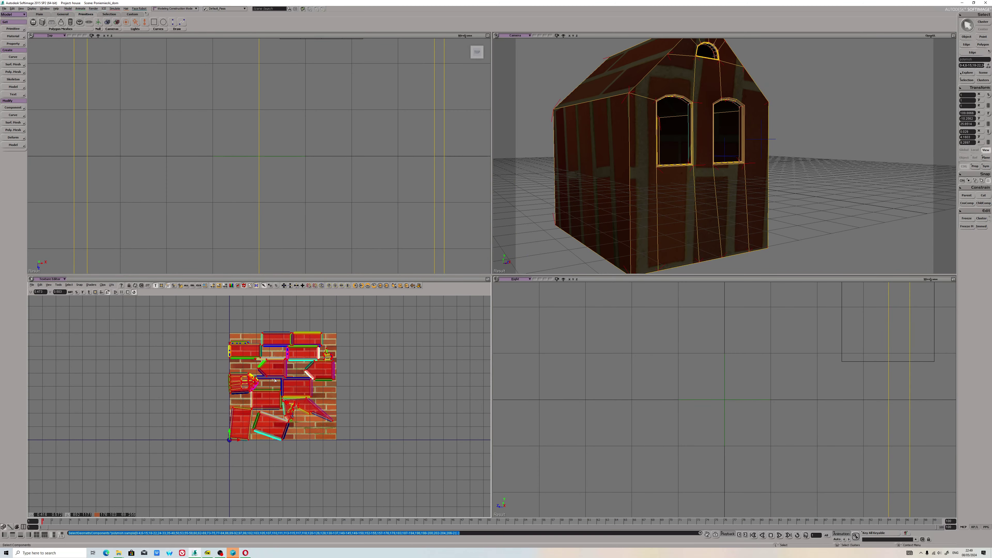
scroll(275, 369, down, 3)
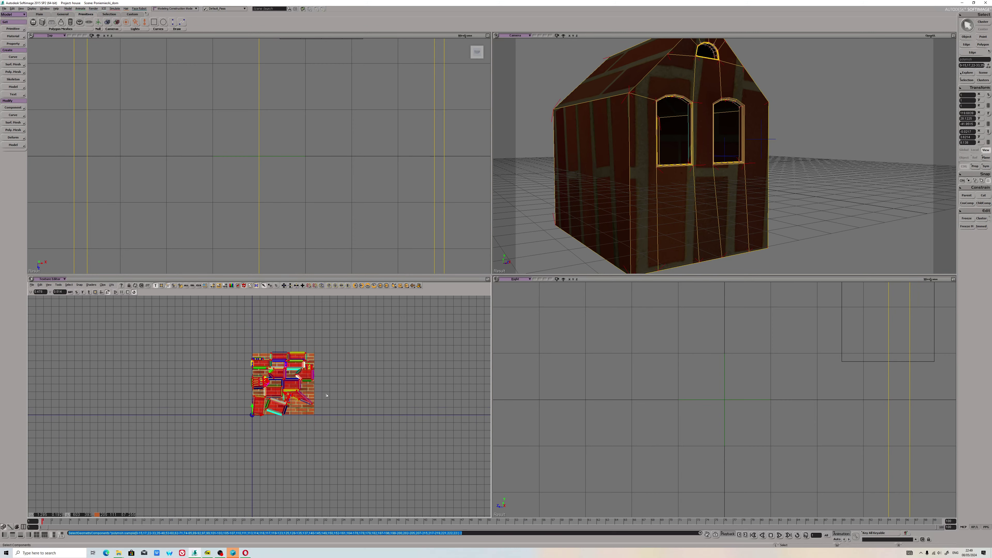
scroll(304, 366, up, 2)
key(x)
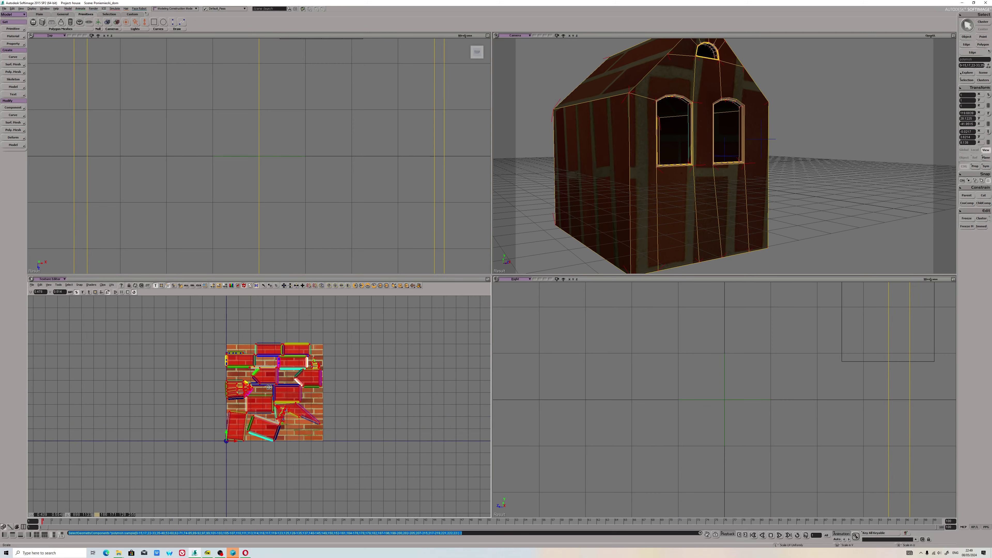
middle_drag(270, 387, 293, 390)
key(ctrl+z)
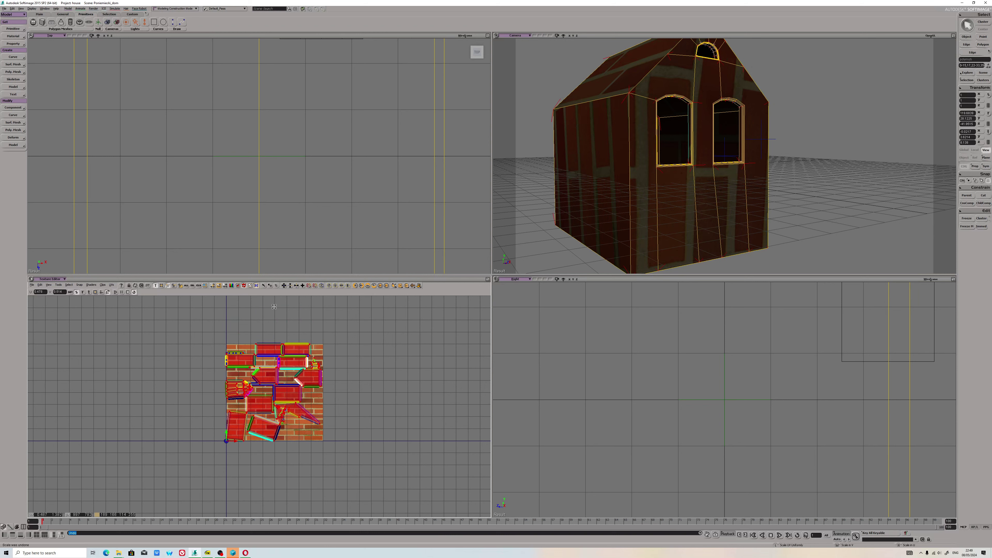
alt+click(276, 389)
middle_drag(275, 389, 335, 379)
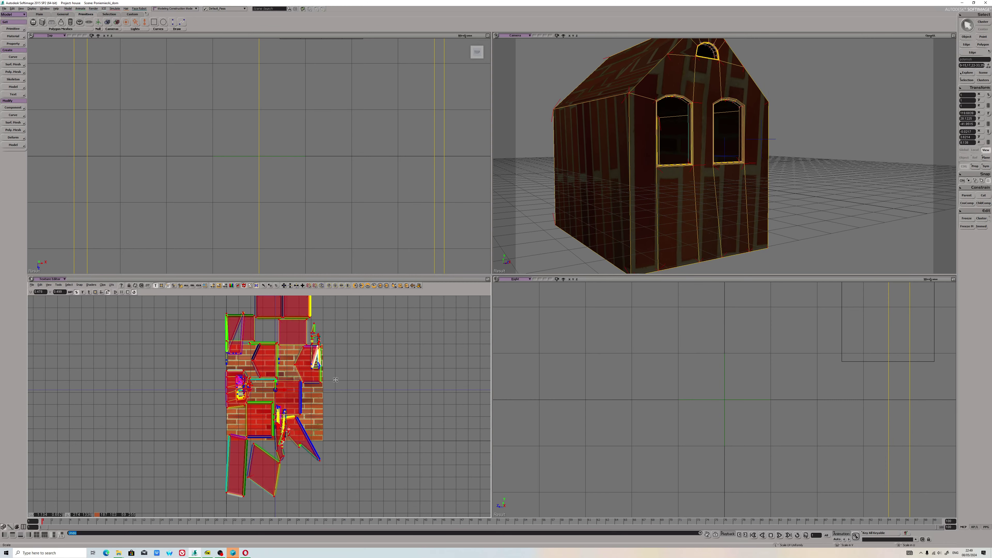
key(ctrl+z)
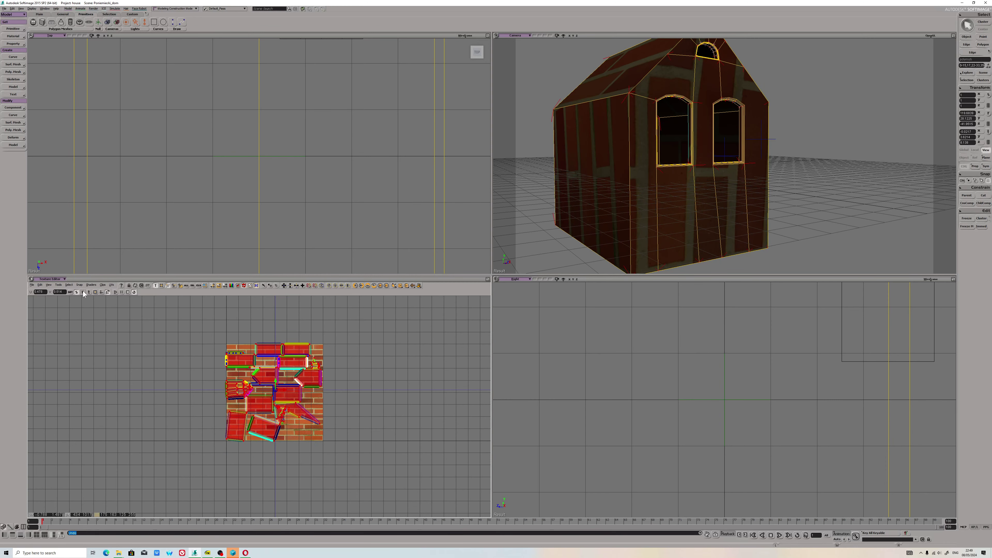
- Box-select the UV layout again and try to scale it over the brick image
drag(183, 318, 415, 520)
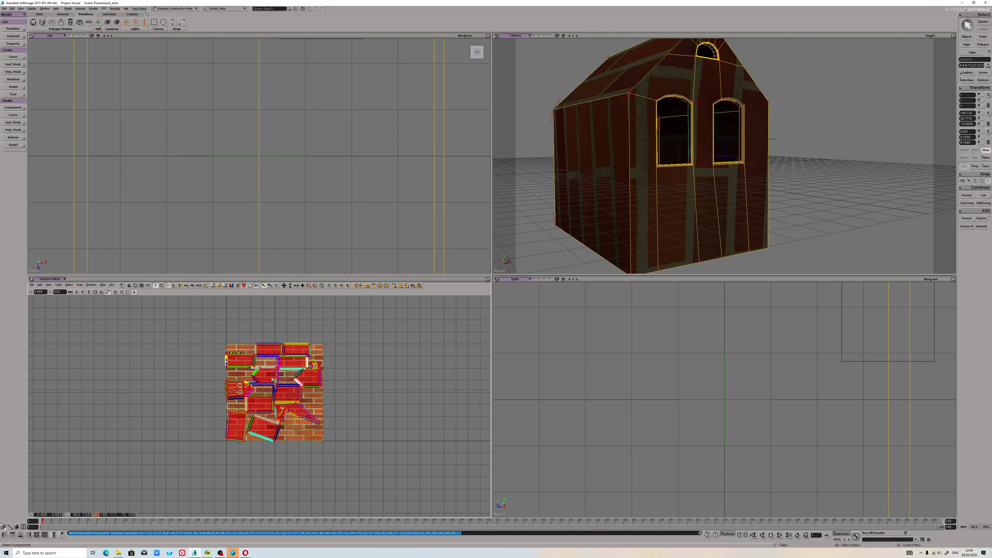
key(x)
middle_drag(281, 393, 295, 366)
key(ctrl+z)
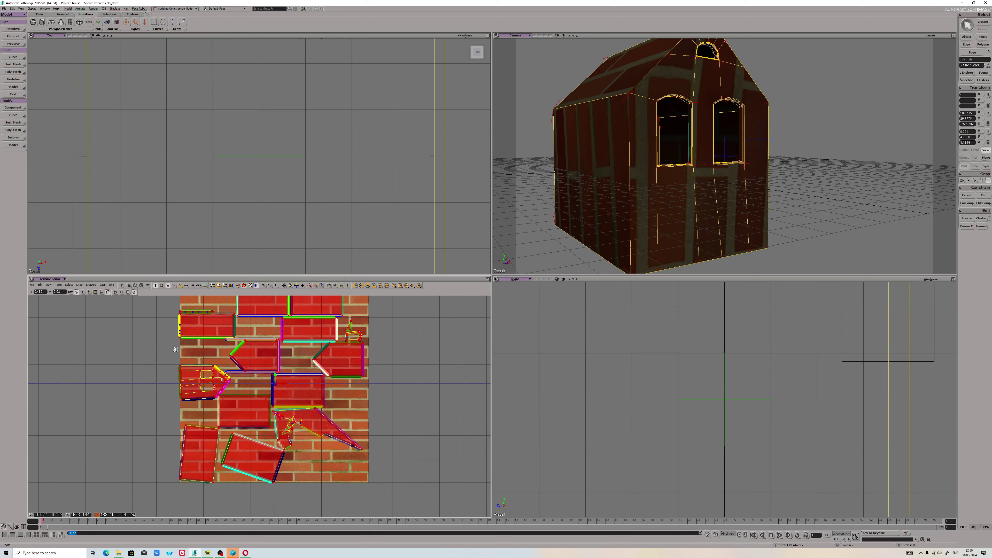
drag(148, 336, 365, 454)
scroll(170, 362, down, 3)
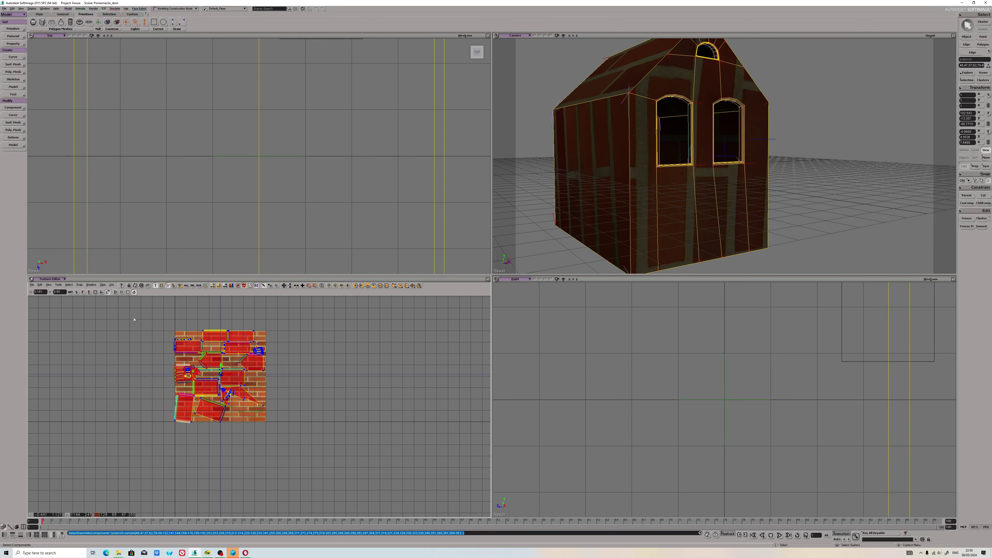
scroll(199, 332, up, 5)
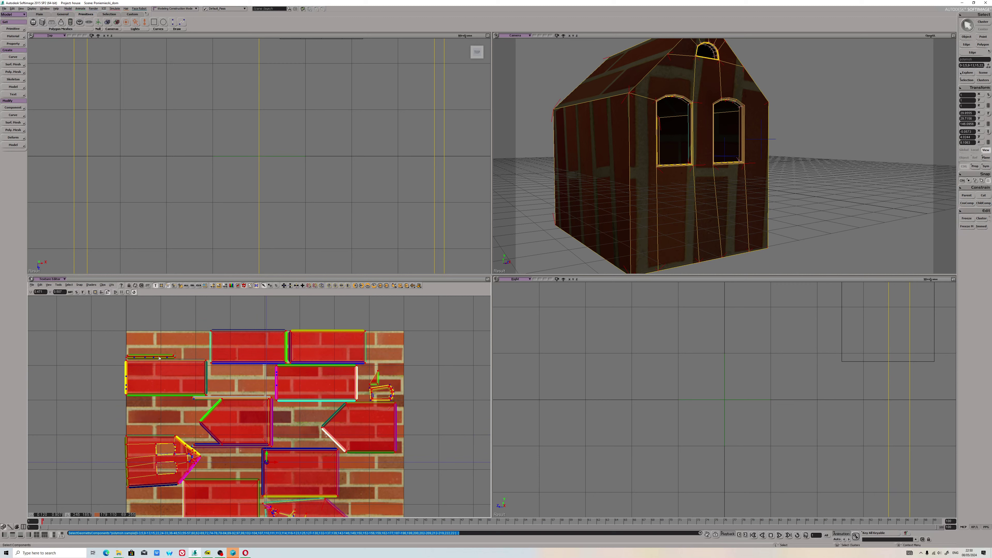
- Select all UV samples and scale them up until the islands extend far beyond the brick image, making the bricks smaller on the house
click(12, 8)
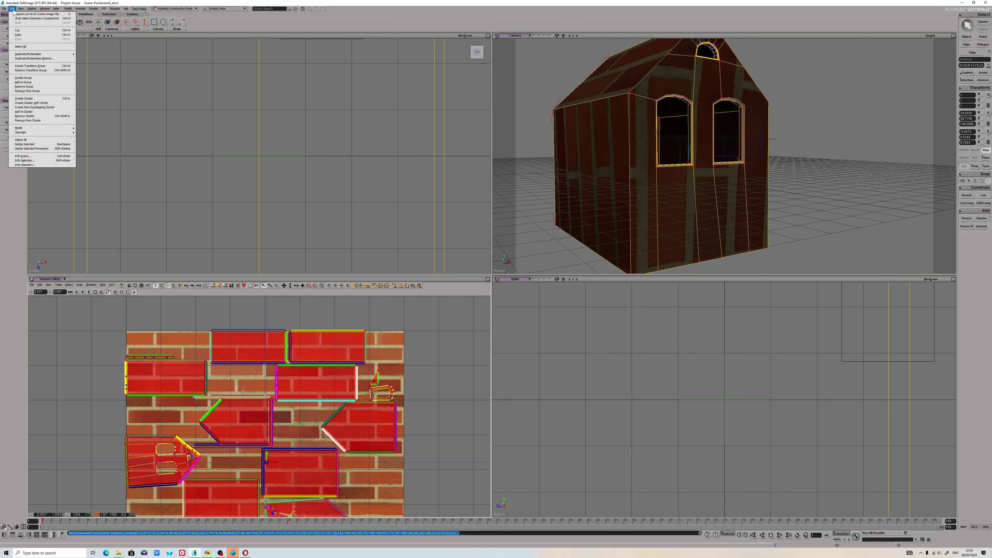
click(30, 47)
scroll(261, 368, down, 4)
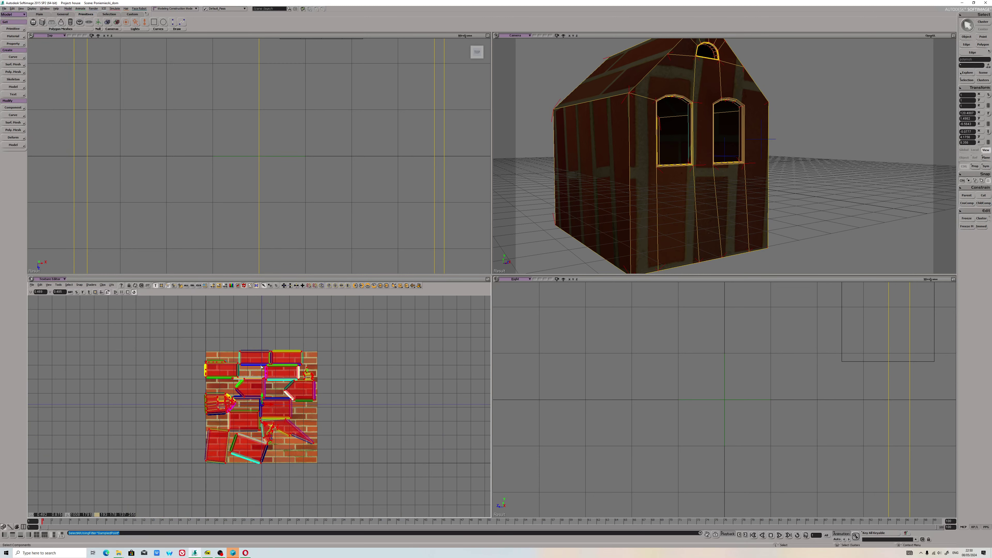
key(x)
middle_drag(261, 378, 278, 364)
right_drag(277, 364, 255, 395)
middle_drag(255, 395, 324, 395)
mouse_move(323, 395)
right_down()
mouse_move(369, 395)
mouse_move(340, 402)
right_up()
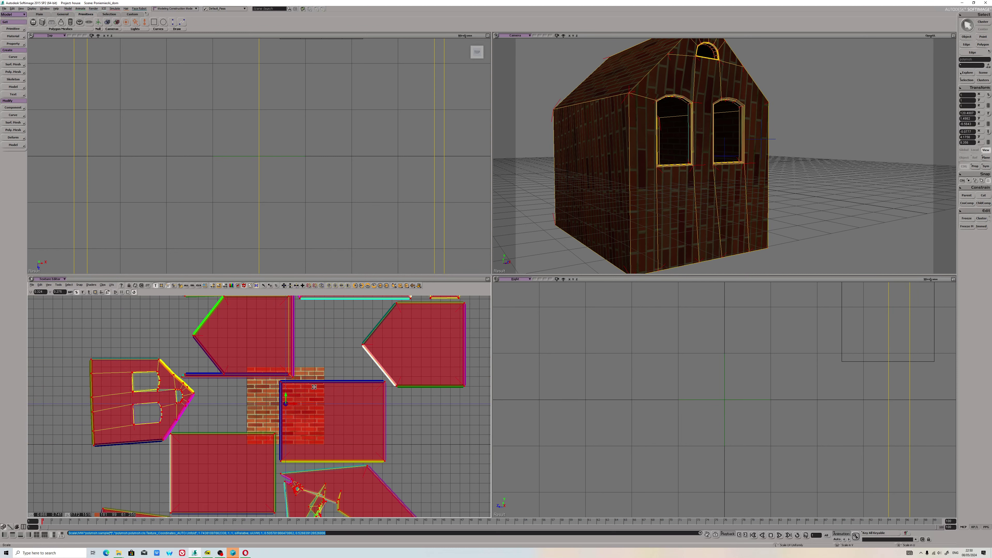
- Select the rectangular UV island overlapping the brick image and rotate it slightly
key(space)
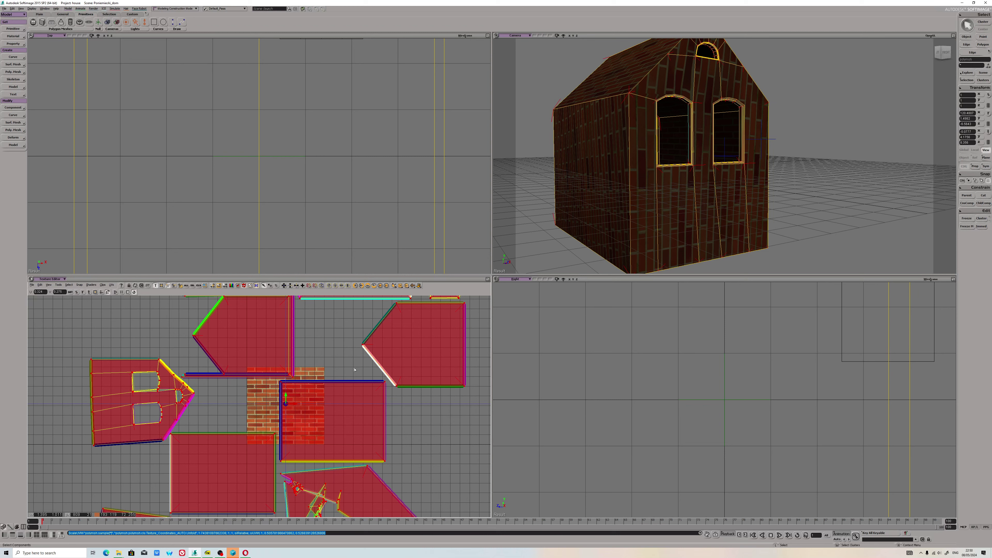
click(349, 385)
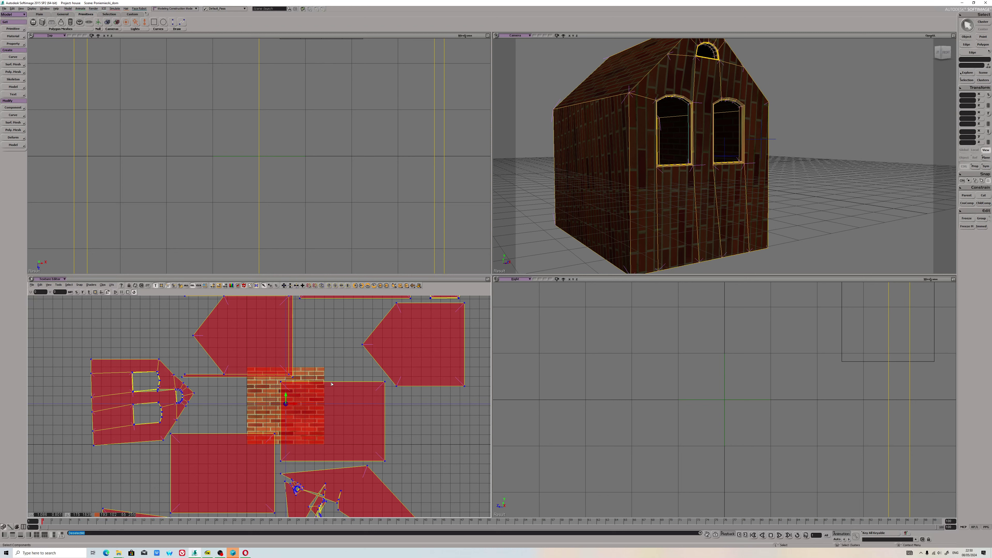
click(385, 384)
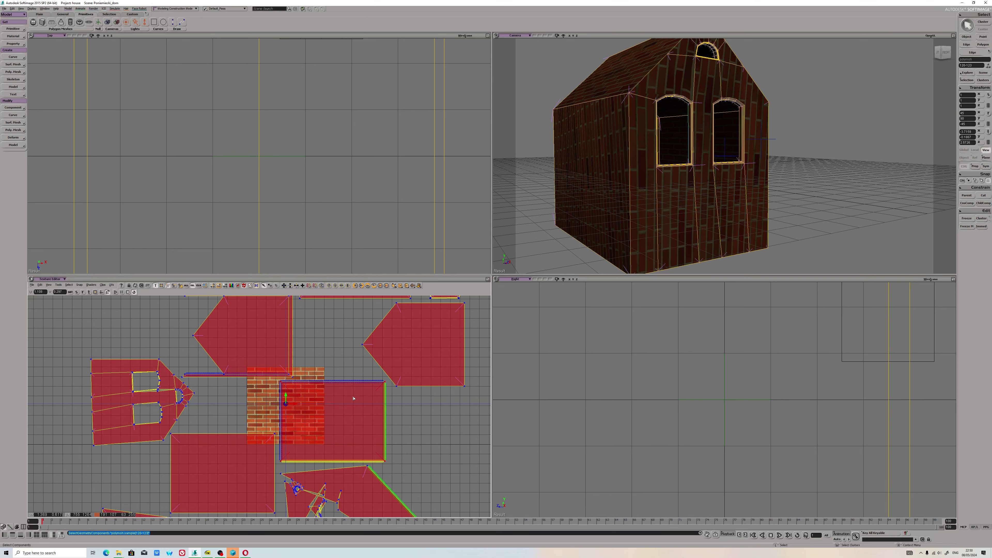
scroll(353, 398, down, 3)
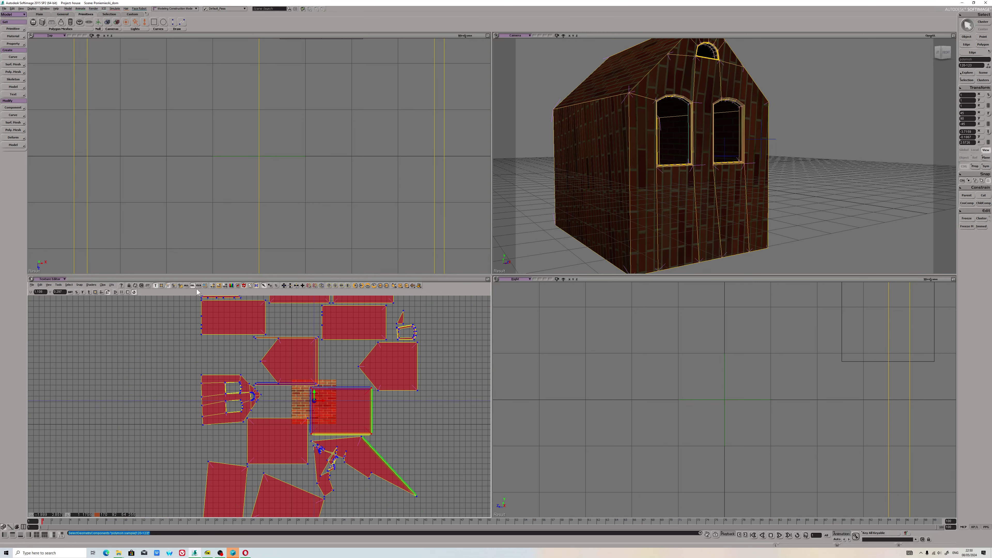
key(r)
scroll(340, 403, up, 3)
drag(335, 403, 341, 402)
scroll(341, 402, down, 3)
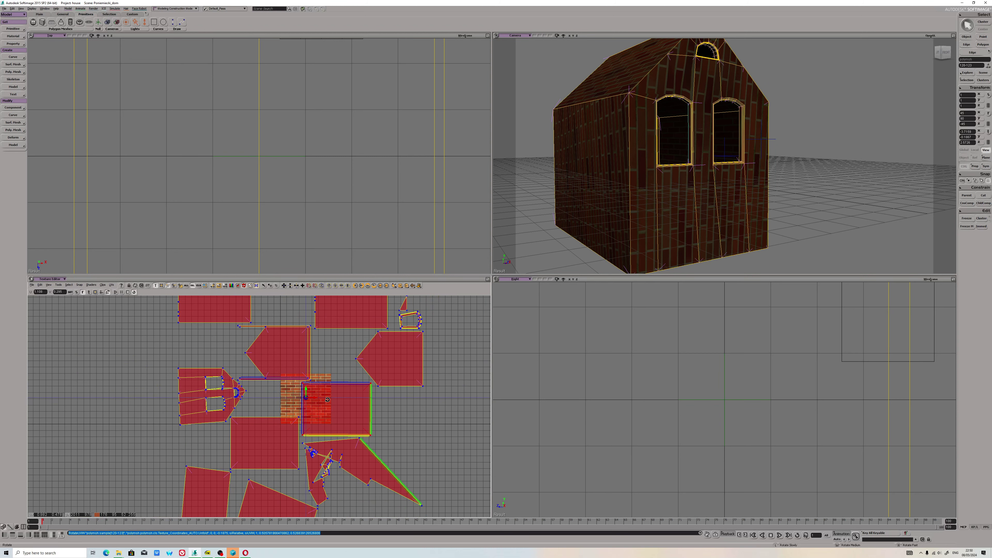
- Select the rectangular UV island just below and left of the brick image and nudge it slightly upward
key(space)
click(232, 420)
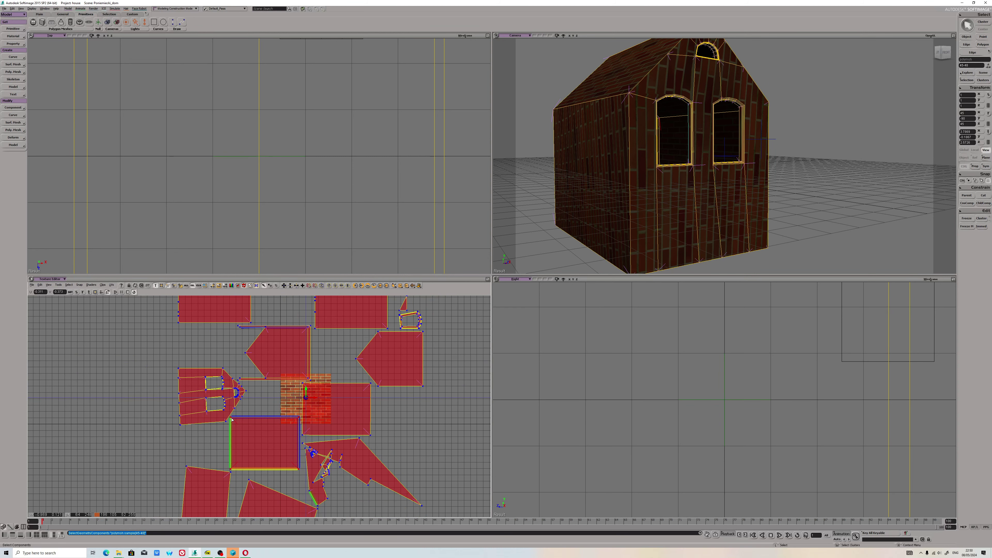
key(v)
drag(281, 413, 282, 412)
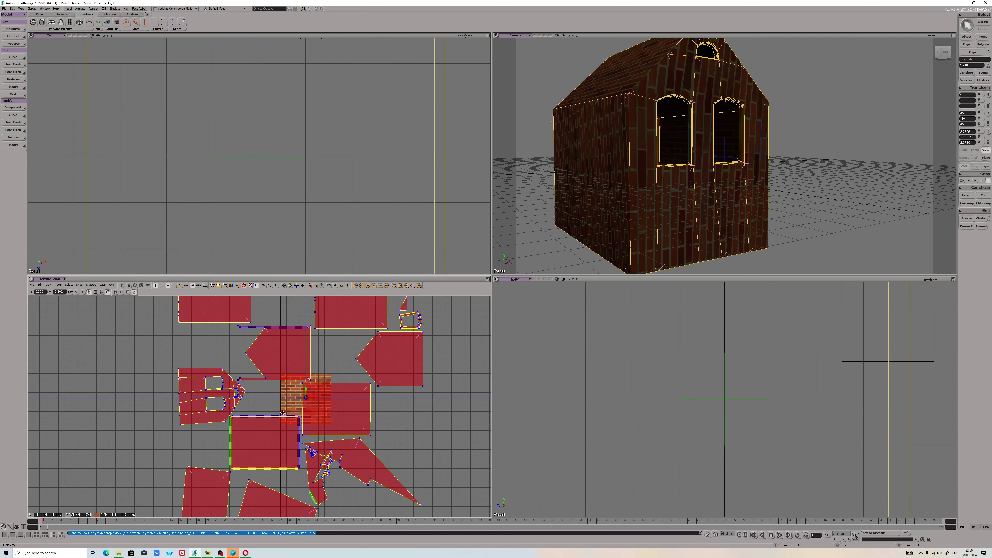
- Select the pentagonal gable UV island above the brick image and rotate it slightly
key(space)
click(250, 351)
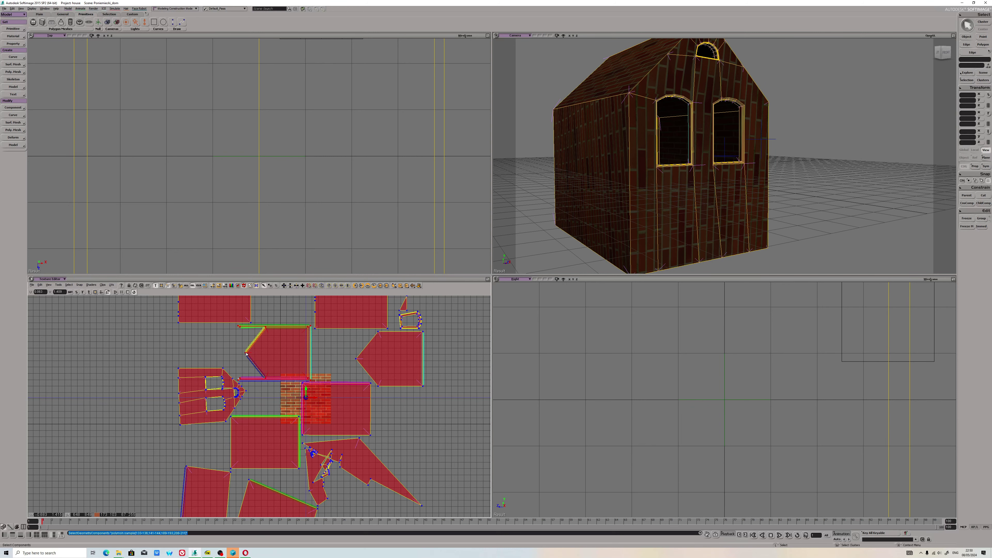
scroll(257, 362, up, 2)
key(c)
drag(258, 363, 278, 353)
scroll(278, 354, down, 3)
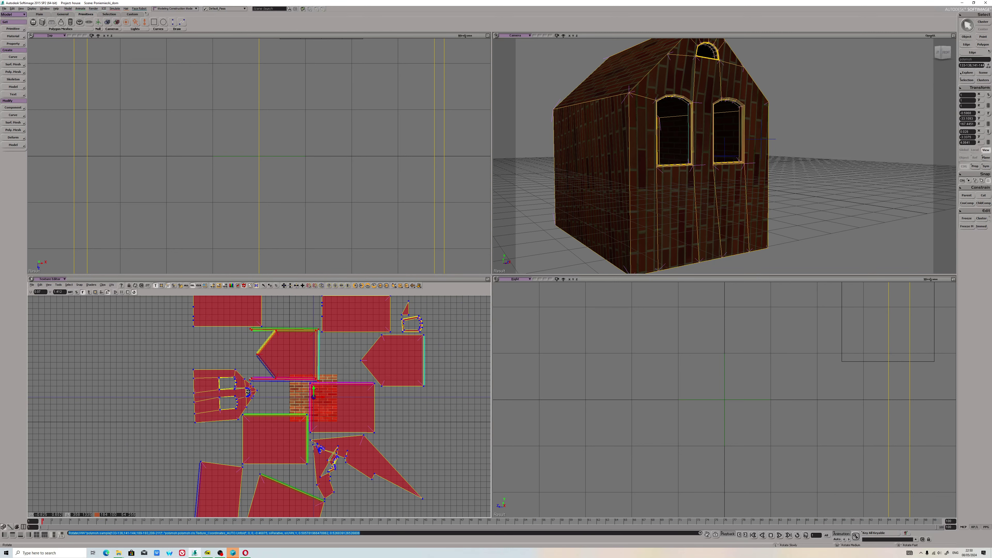
- Rotate the UV island of the gable wall with windows until its peak points up and the brick courses run horizontally
key(space)
click(256, 392)
scroll(258, 392, up, 3)
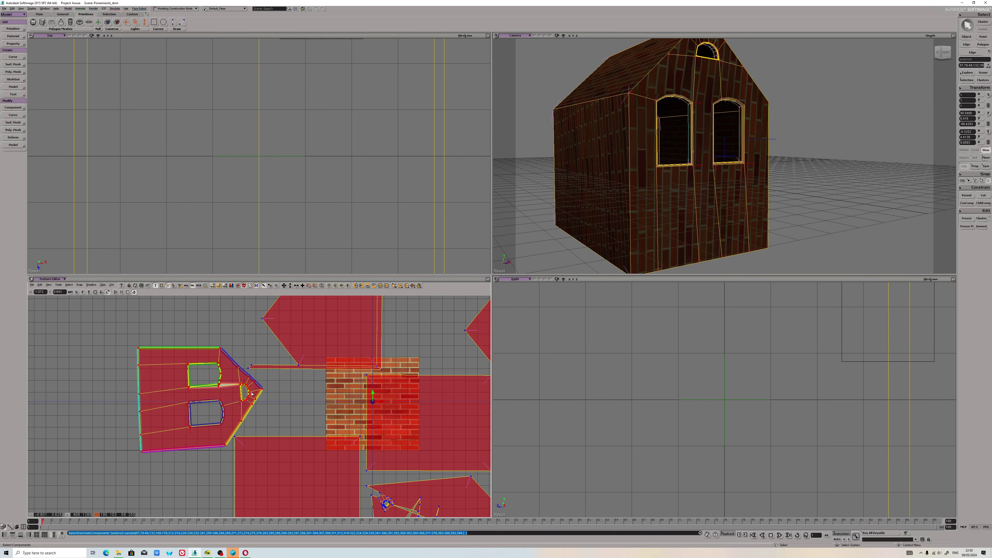
key(c)
alt+click(187, 397)
drag(187, 397, 339, 339)
scroll(166, 359, up, 5)
scroll(217, 382, up, 2)
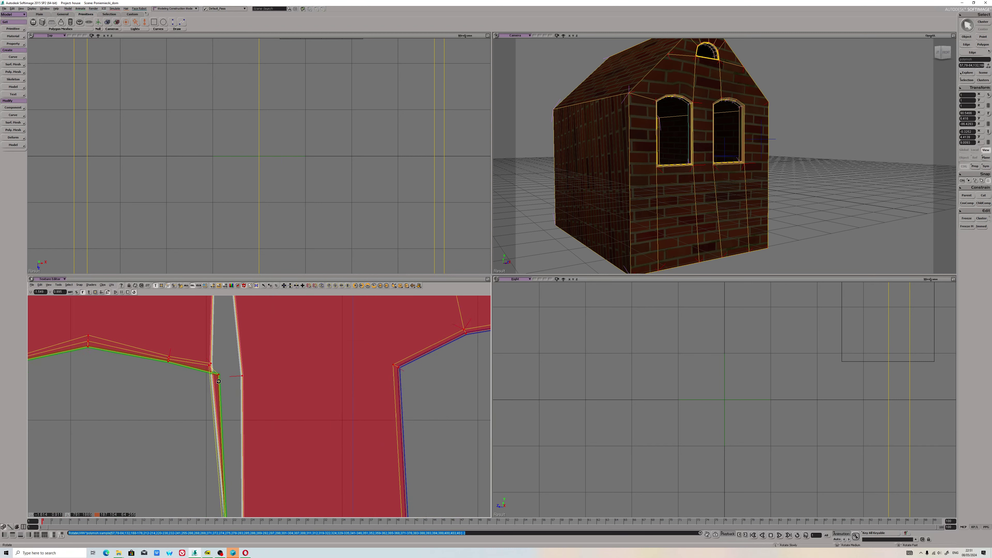
scroll(218, 381, down, 6)
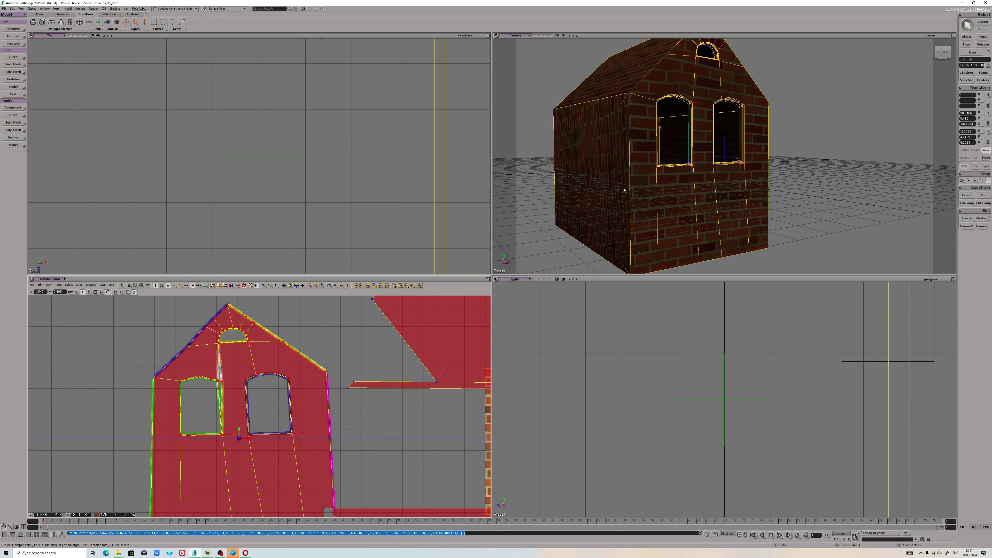
- Select the corner points of the triangular hole between the two arched windows, save the scene, and close the hole with Cap Hole
click(953, 35)
right_drag(361, 234, 477, 224)
scroll(452, 212, up, 3)
scroll(452, 212, up, 2)
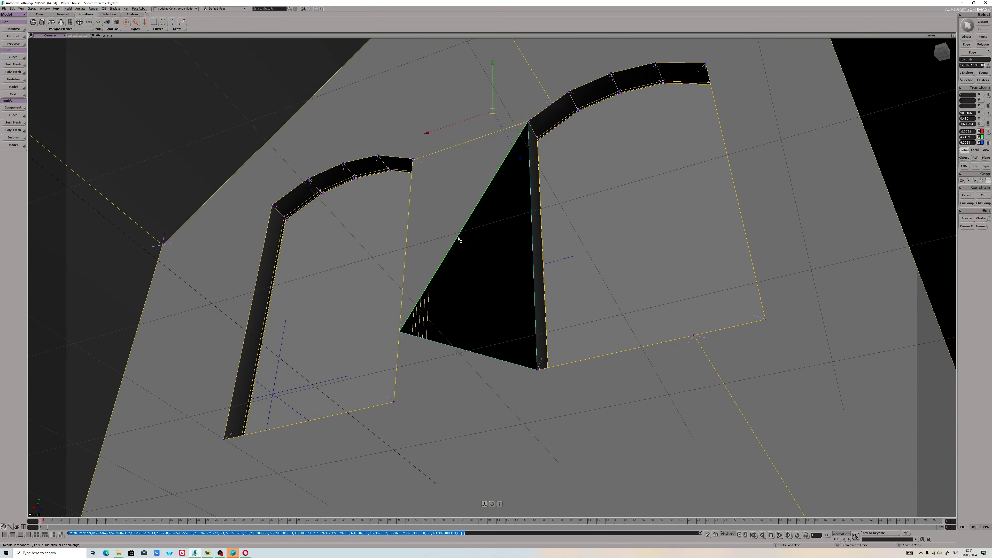
key(t)
key(m)
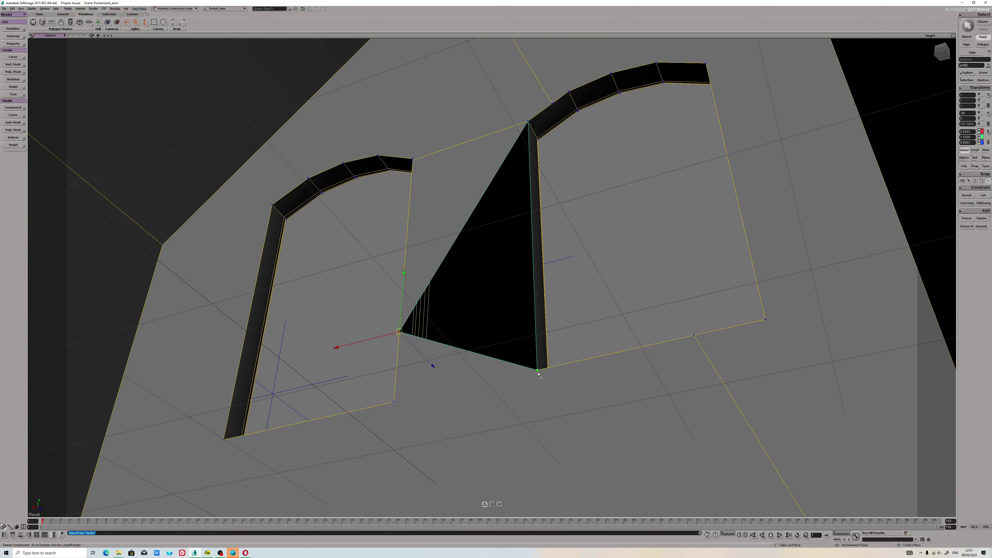
shift+click(546, 329)
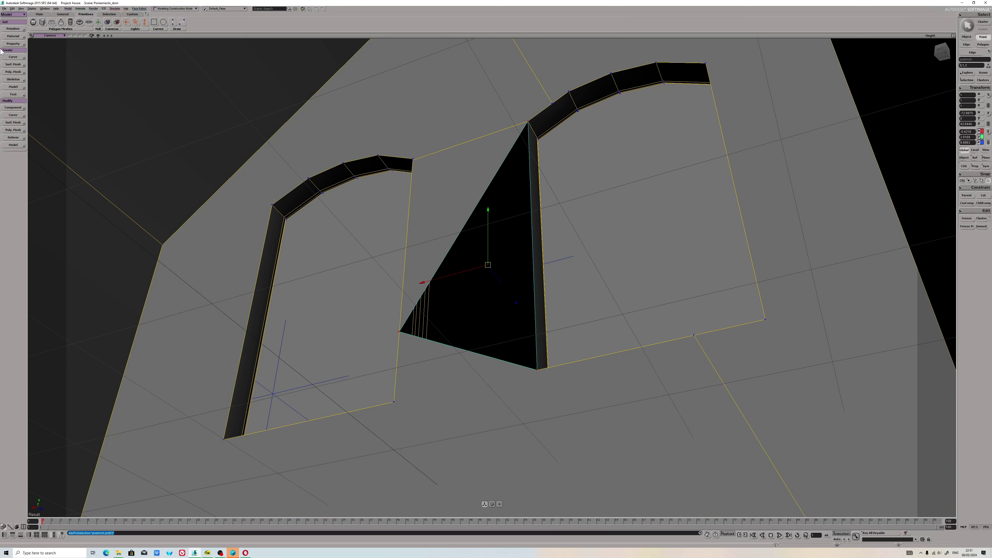
click(5, 9)
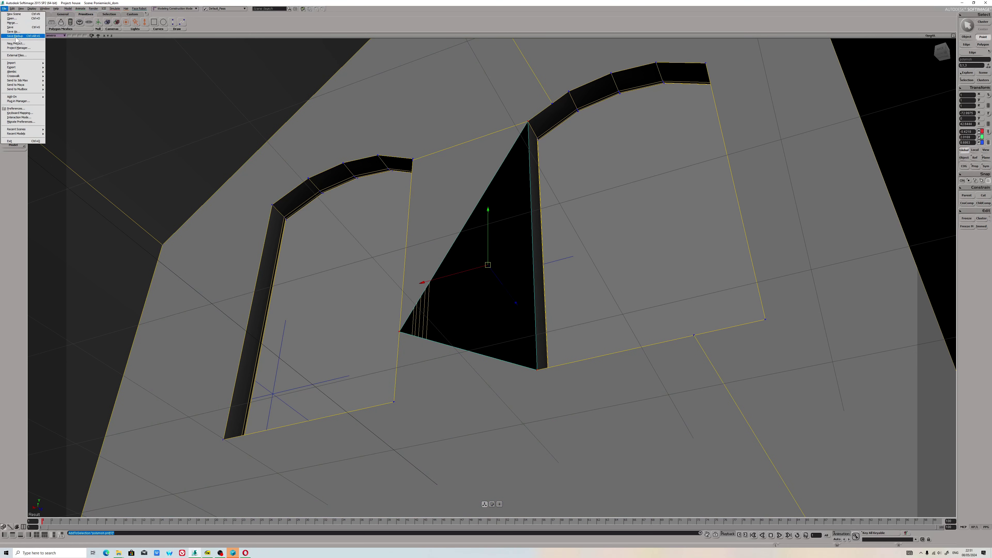
click(17, 28)
click(13, 131)
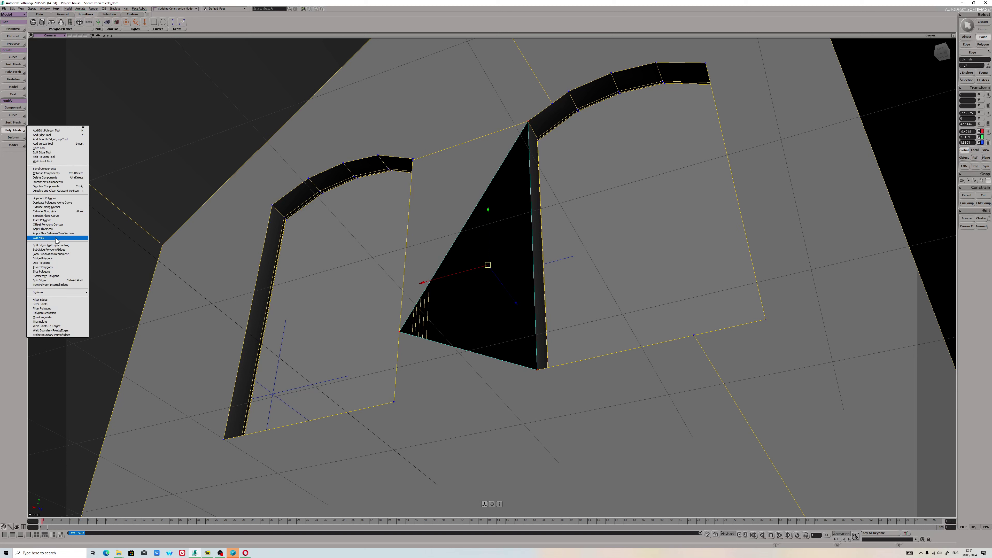
click(39, 238)
- Add an edge from the left arched window's lower right corner to the right window's lower left corner
key(u)
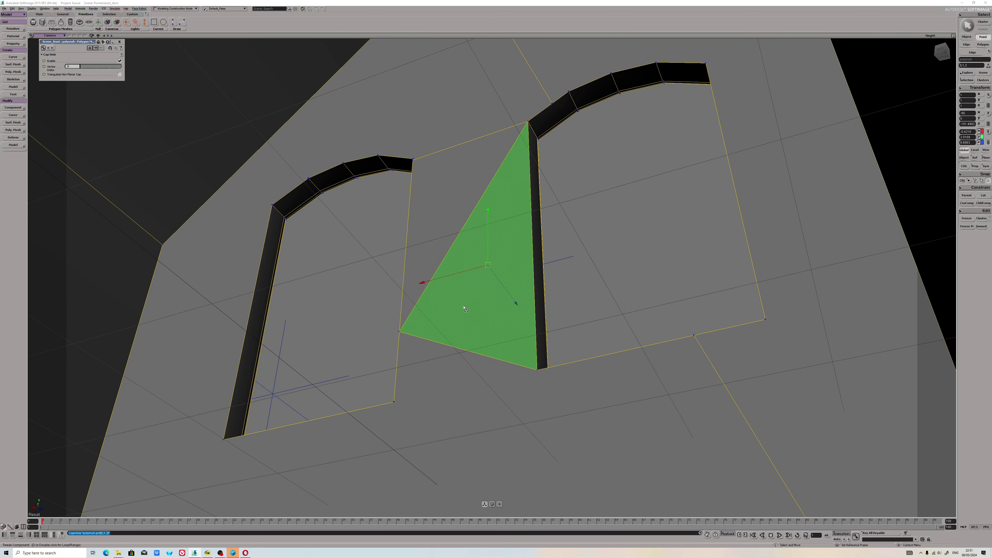
click(482, 228)
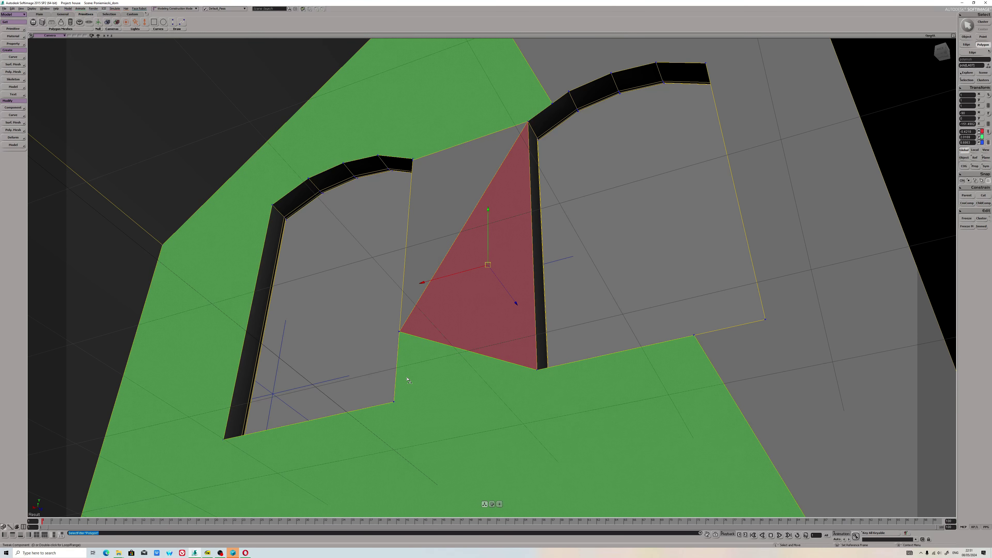
key(backslash)
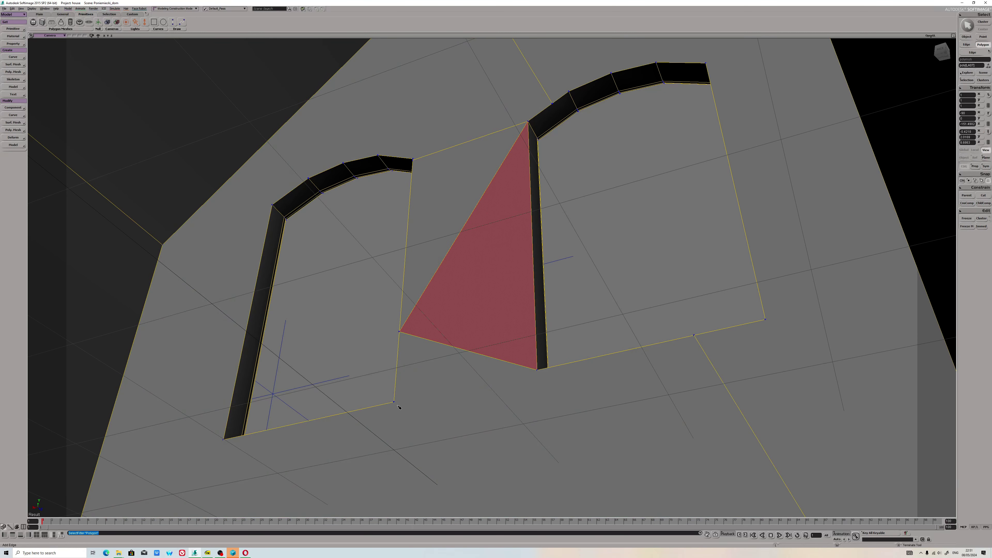
click(540, 371)
key(m)
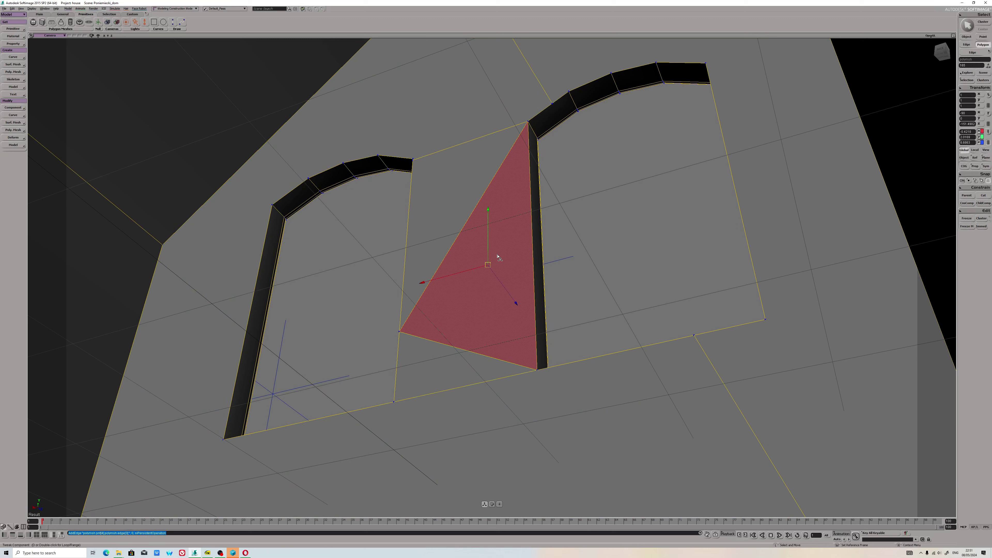
- Merge the capped triangle and its two neighbouring polygons into a single four-sided panel between the arched windows
shift+click(473, 220)
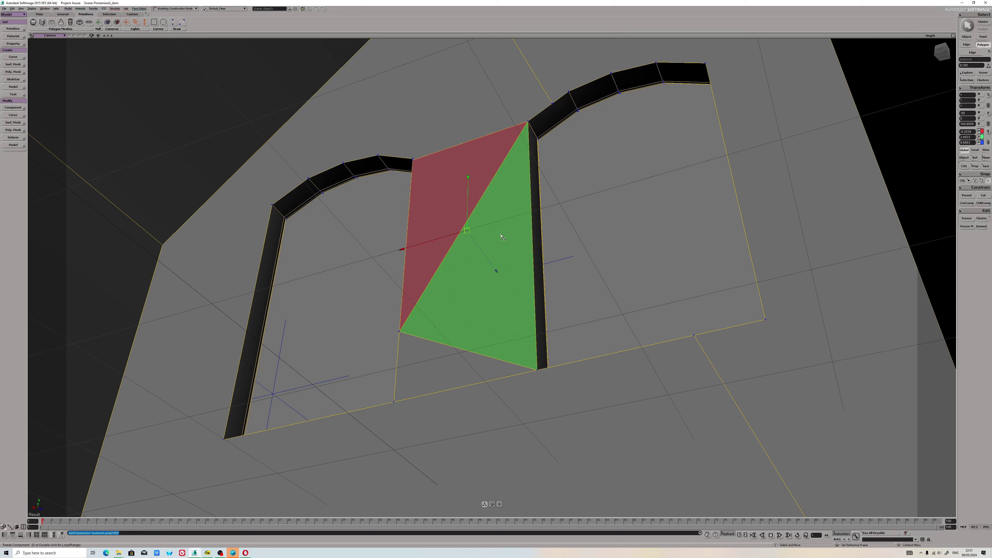
key(ctrl+Delete)
click(470, 393)
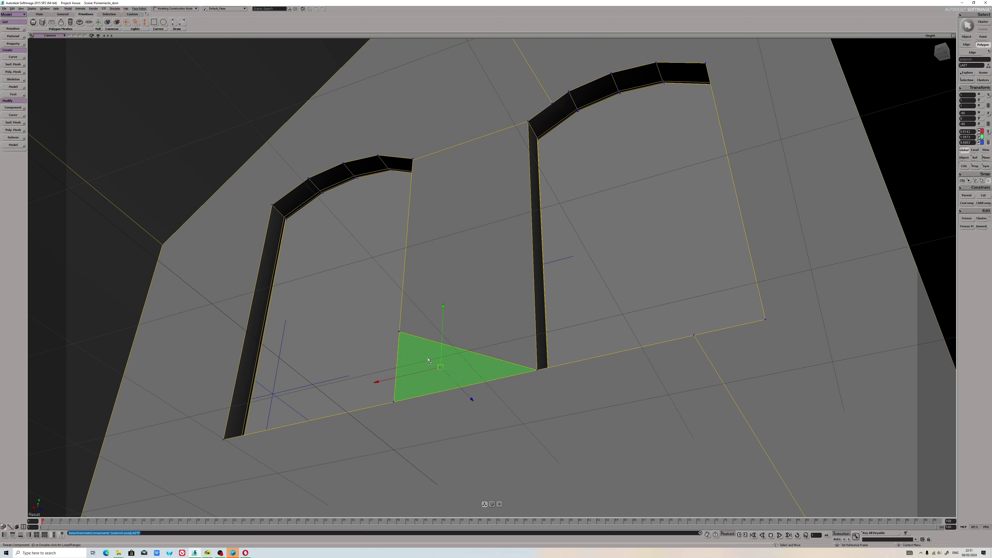
click(488, 324)
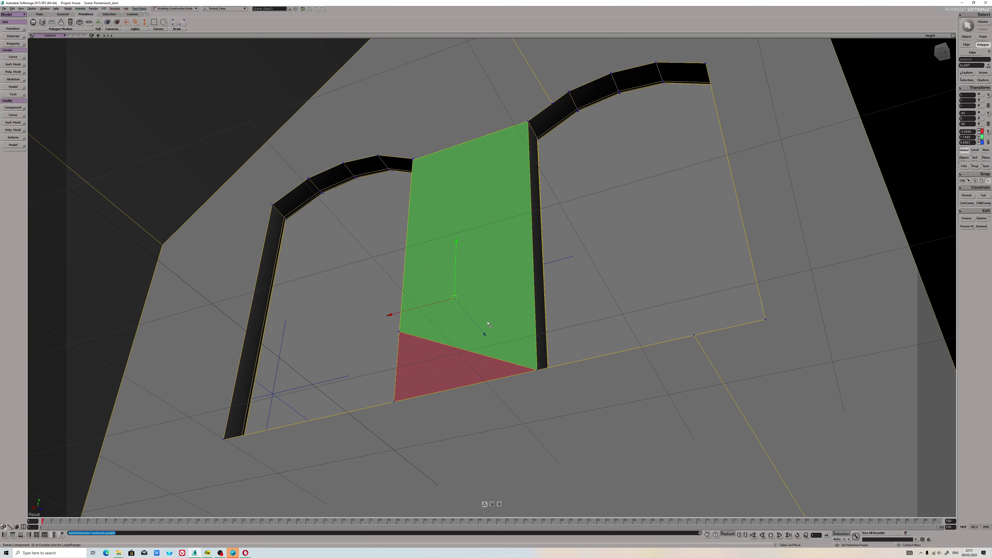
key(ctrl+Delete)
key(s)
drag(489, 324, 549, 332)
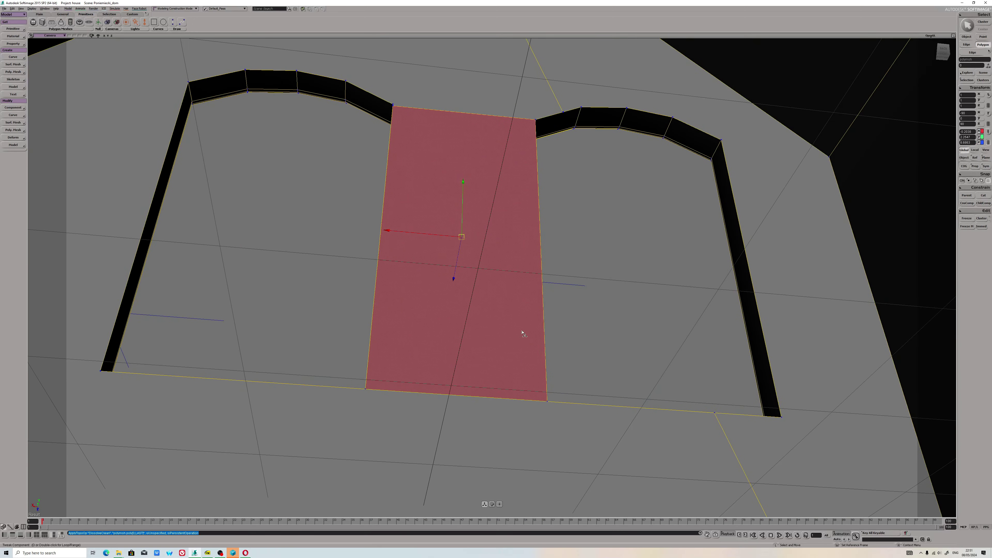
scroll(522, 332, down, 5)
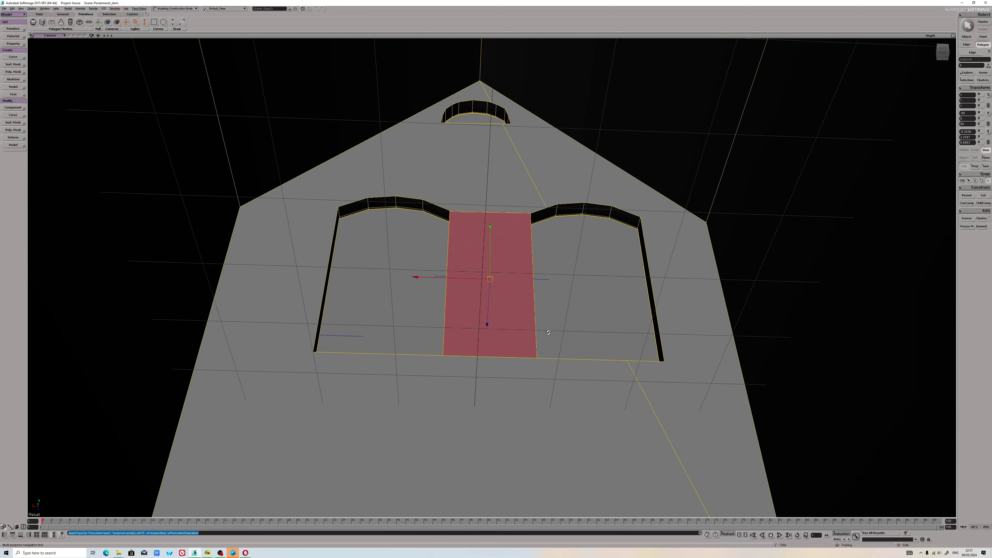
scroll(548, 332, up, 3)
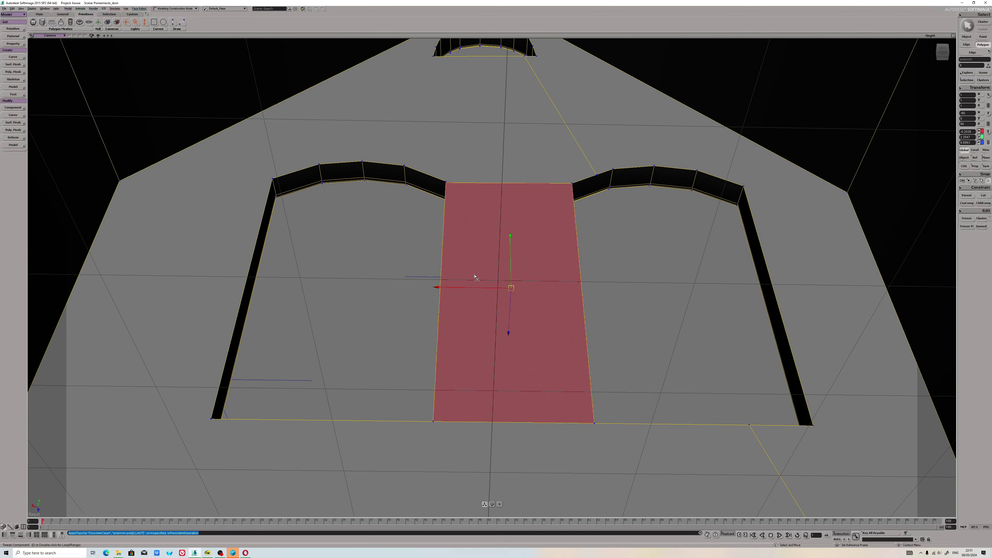
- Freeze the house mesh's modeling history, then freeze all its transforms and its scaling
click(966, 36)
scroll(875, 298, down, 3)
click(967, 226)
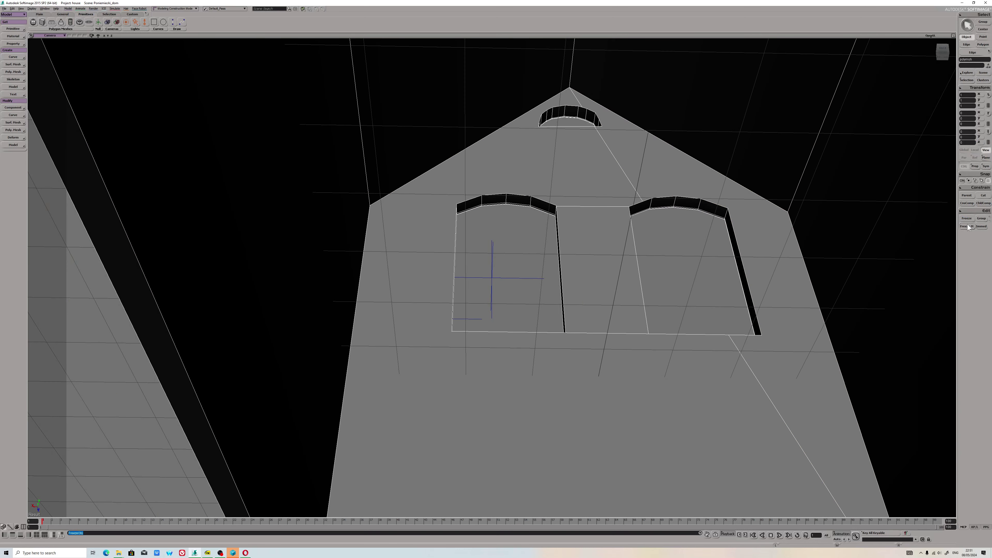
click(967, 226)
click(964, 89)
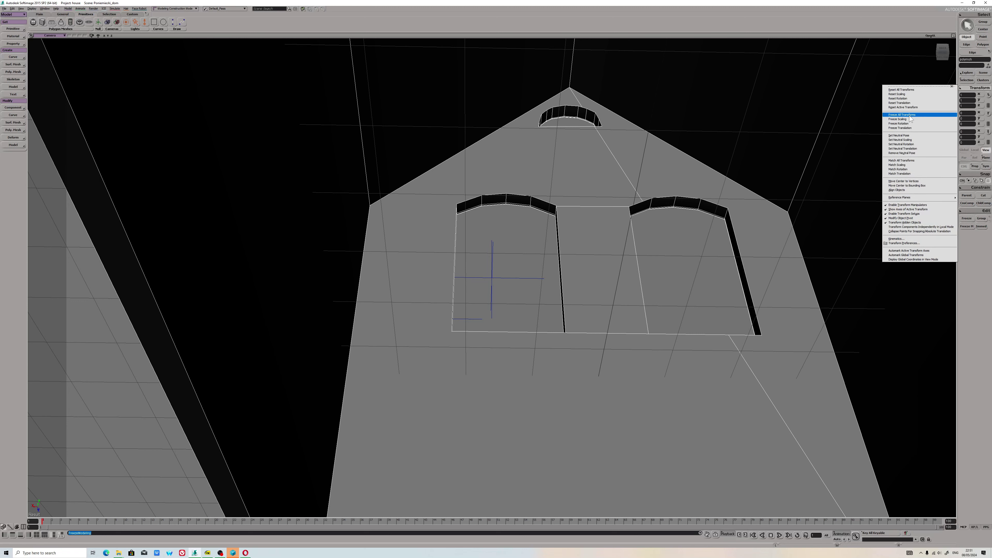
click(910, 116)
click(964, 89)
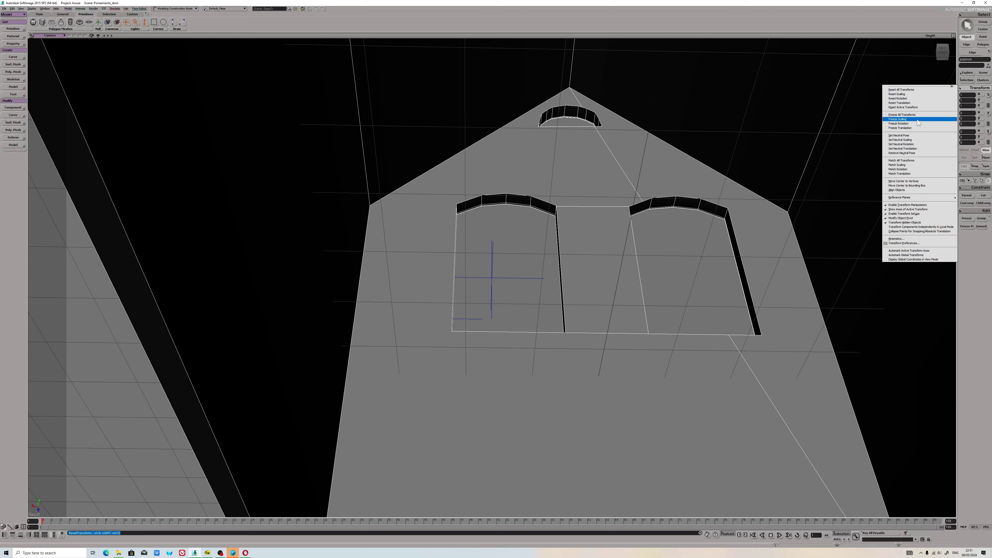
click(900, 120)
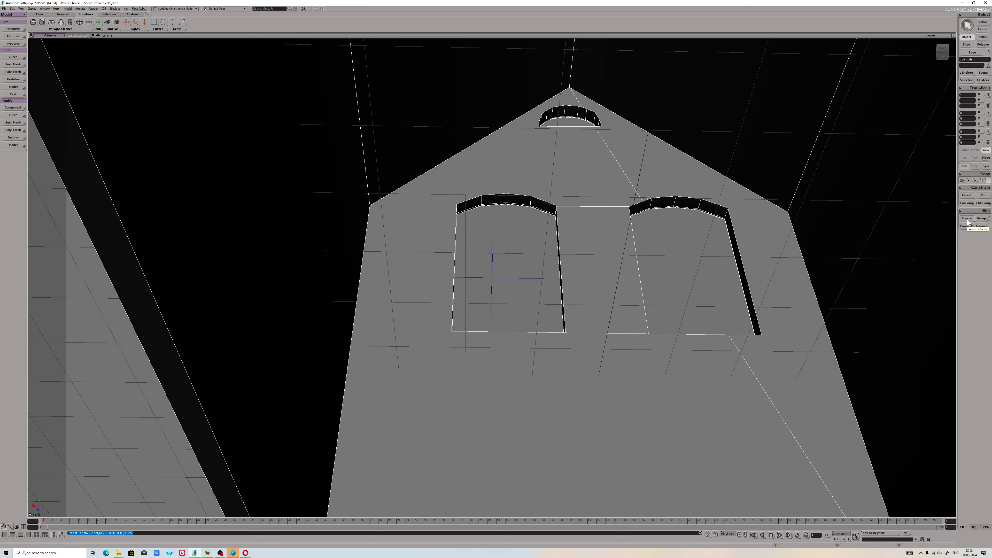
- Weld the stray point on the right arched window's bottom line to that window's lower right corner
key(s)
drag(623, 201, 675, 206)
key(m)
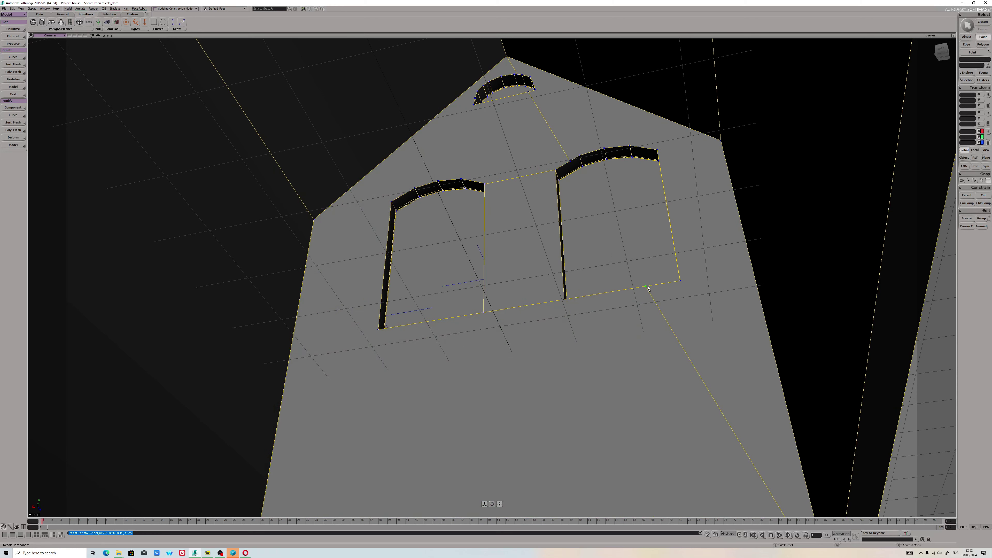
ctrl+drag(646, 288, 684, 288)
- Try to bevel the outer outline edges of the left arched window, then undo the bevel
click(473, 181)
shift+double_click(473, 182)
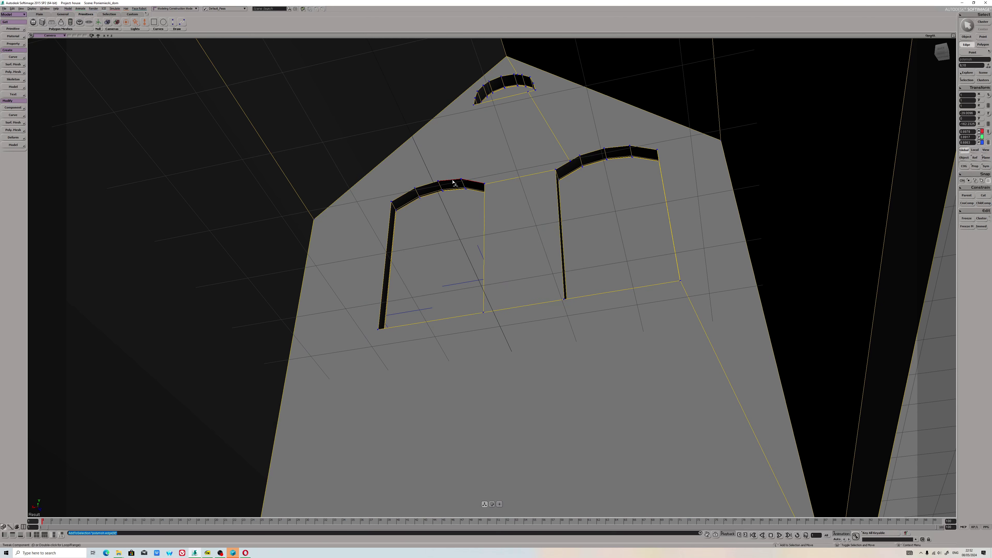
shift+click(485, 204)
shift+click(430, 321)
shift+click(386, 254)
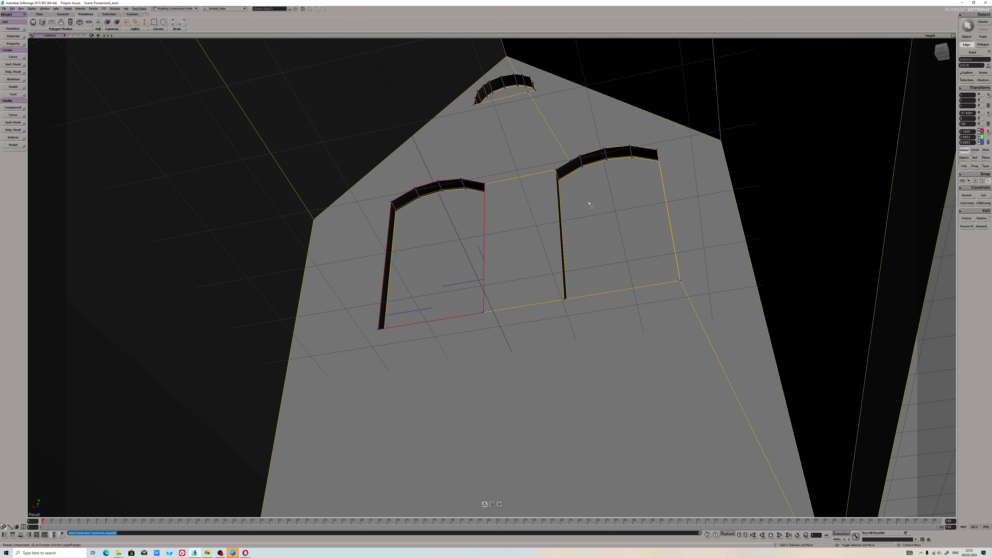
right_click(451, 265)
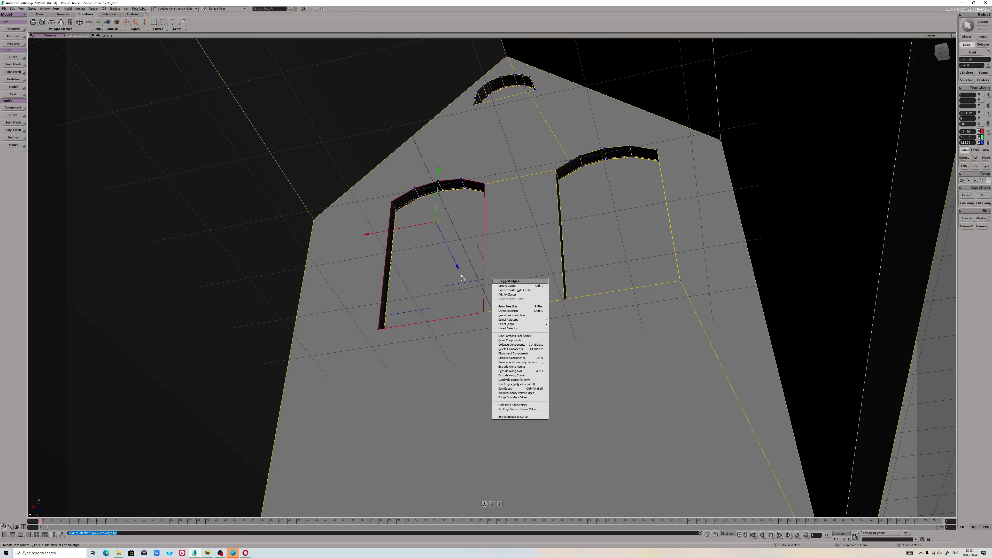
click(516, 343)
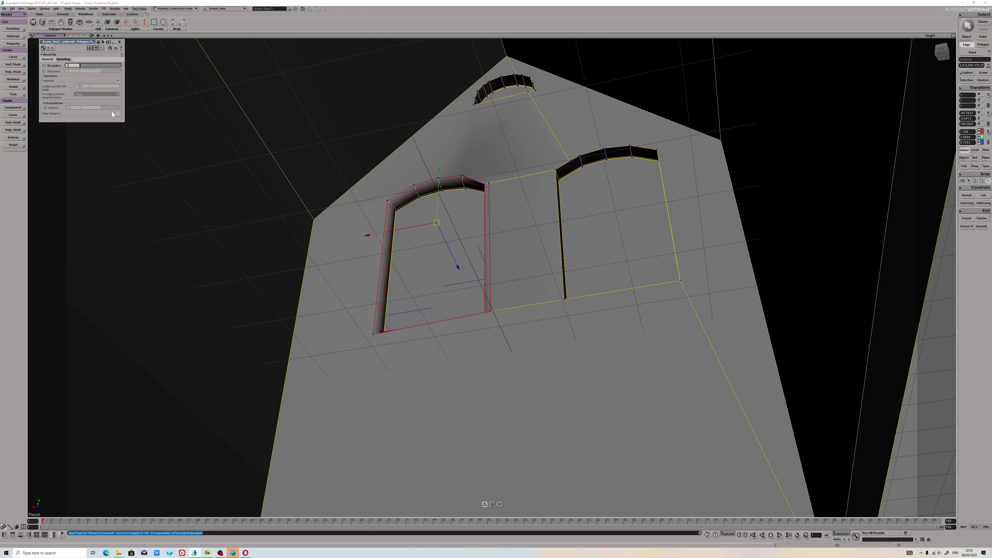
click(47, 59)
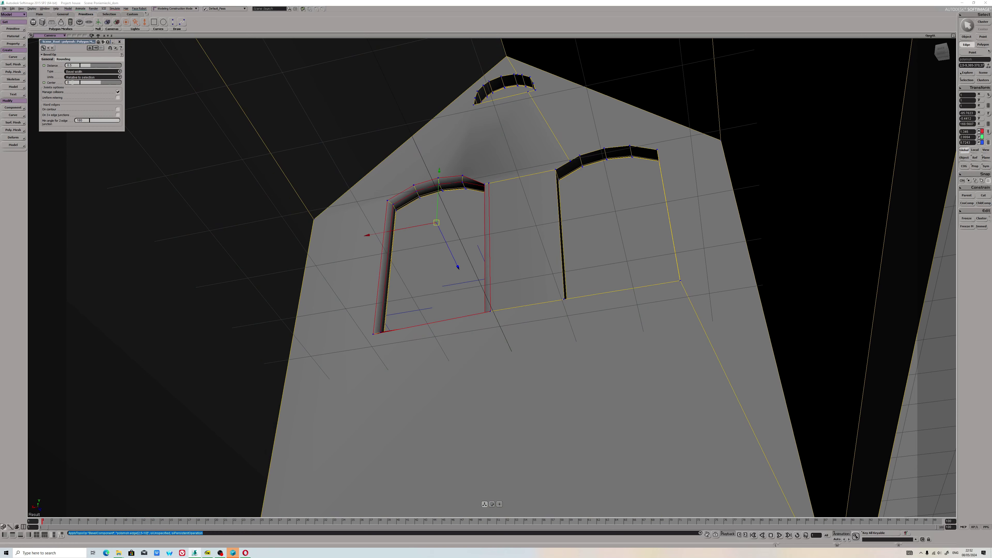
click(118, 98)
click(118, 97)
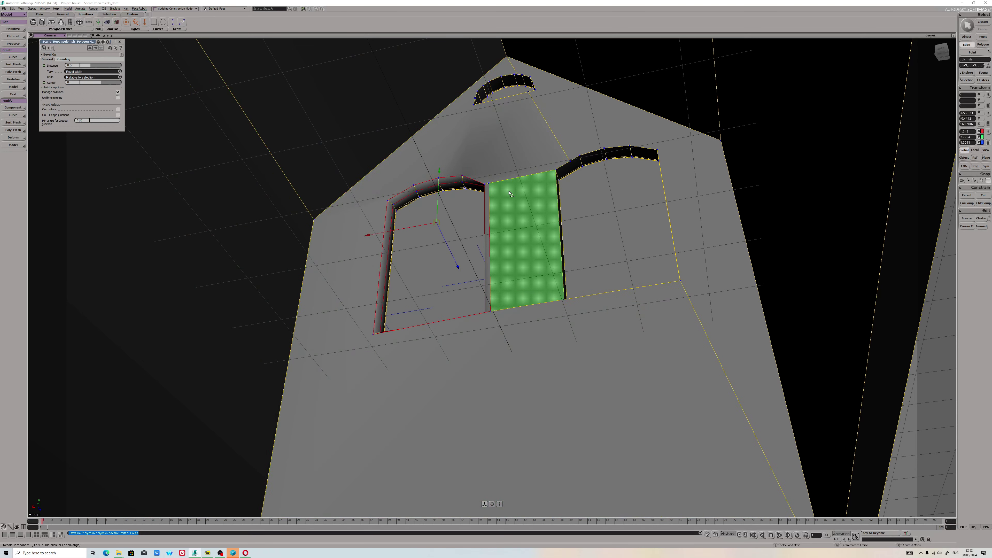
key(ctrl+z)
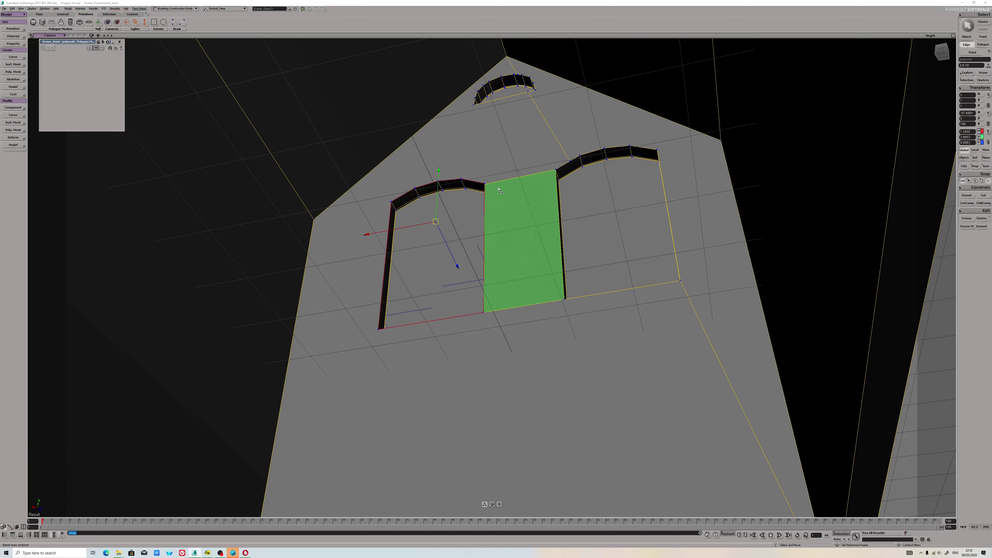
- Weld the duplicate points at the left arched window's upper right corner, where the middle panel begins
key(u)
scroll(490, 191, up, 6)
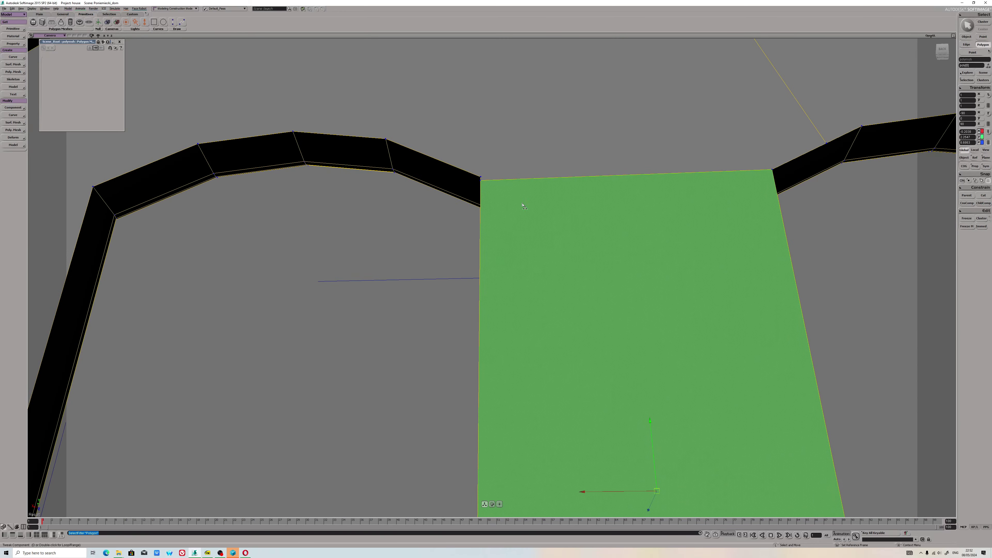
click(482, 187)
key(t)
click(485, 186)
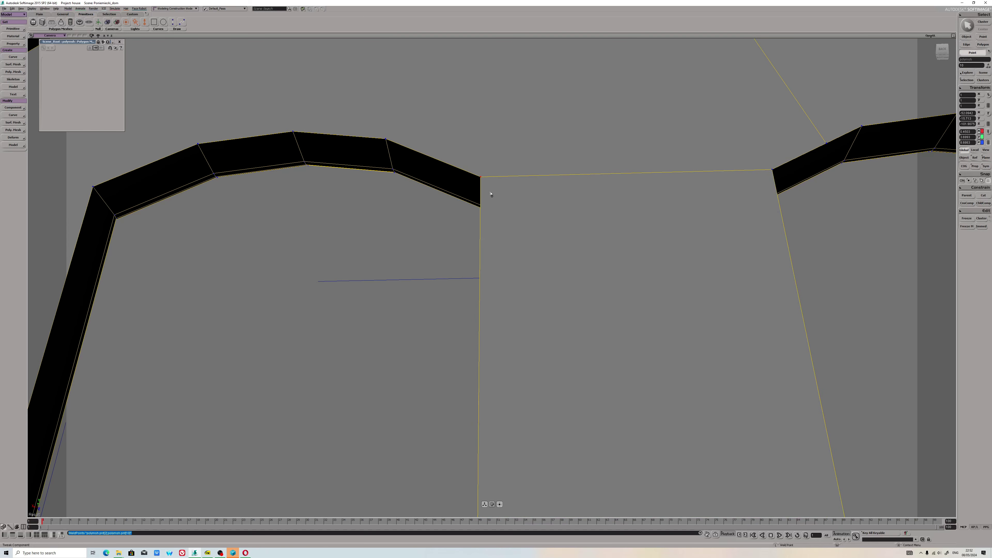
scroll(491, 207, down, 5)
scroll(492, 213, up, 1)
- Select the complete outer outline of the left arched window, including its arch, both sides and bottom edge
key(e)
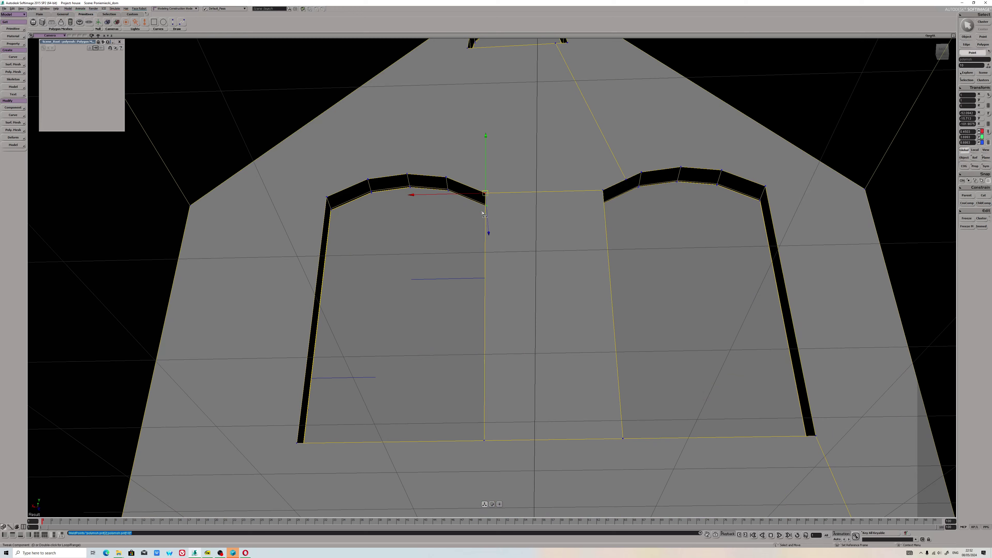
click(485, 218)
drag(512, 228, 469, 196)
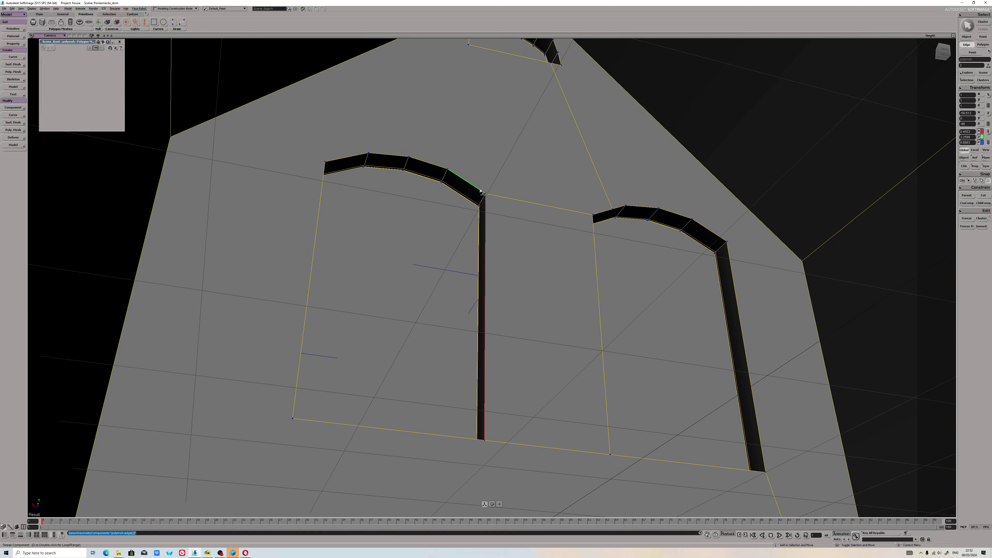
shift+click(467, 180)
shift+click(399, 161)
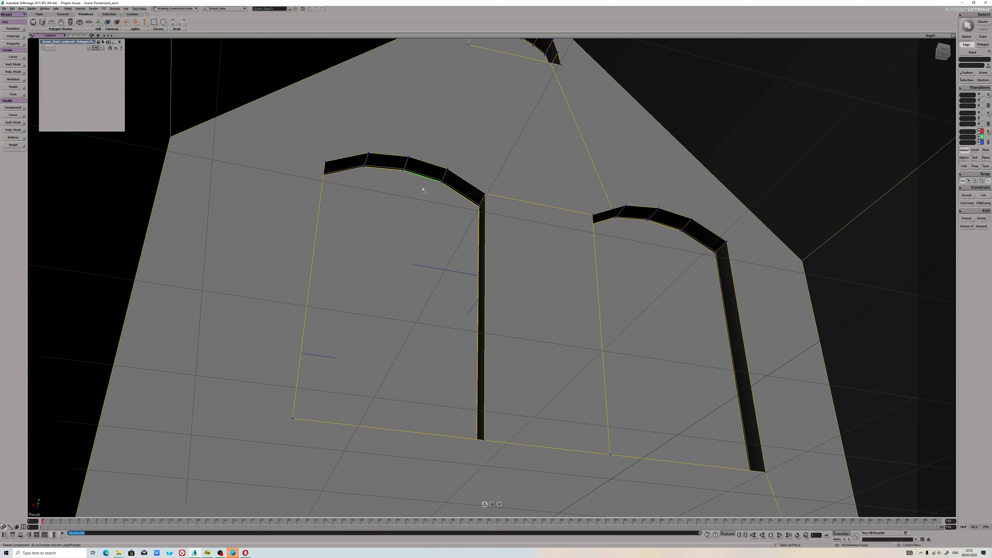
key(ctrl+z)
shift+click(389, 156)
shift+click(345, 158)
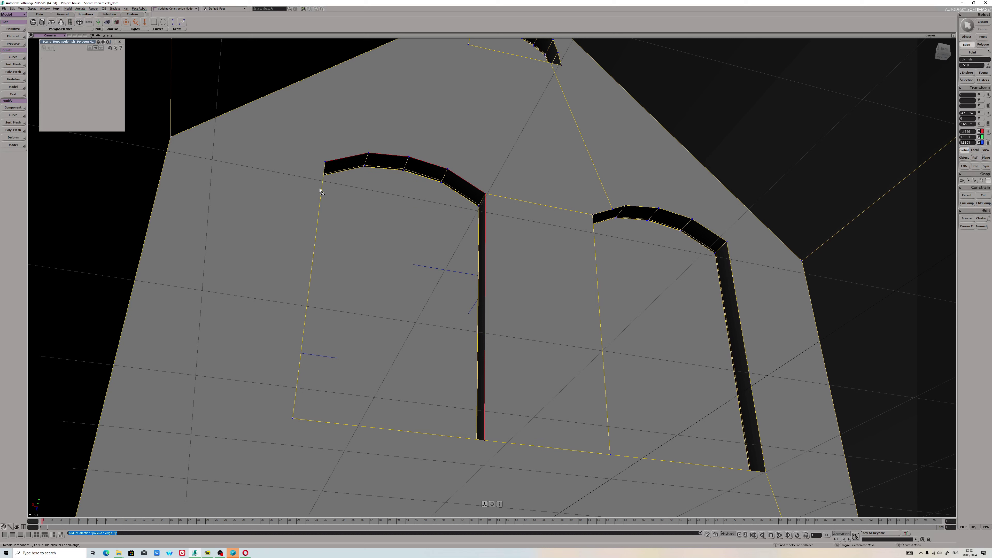
shift+click(324, 199)
shift+click(382, 429)
- Bevel the selected window outline with a reduced distance for a narrow border and add rounding subdivisions
right_click(434, 394)
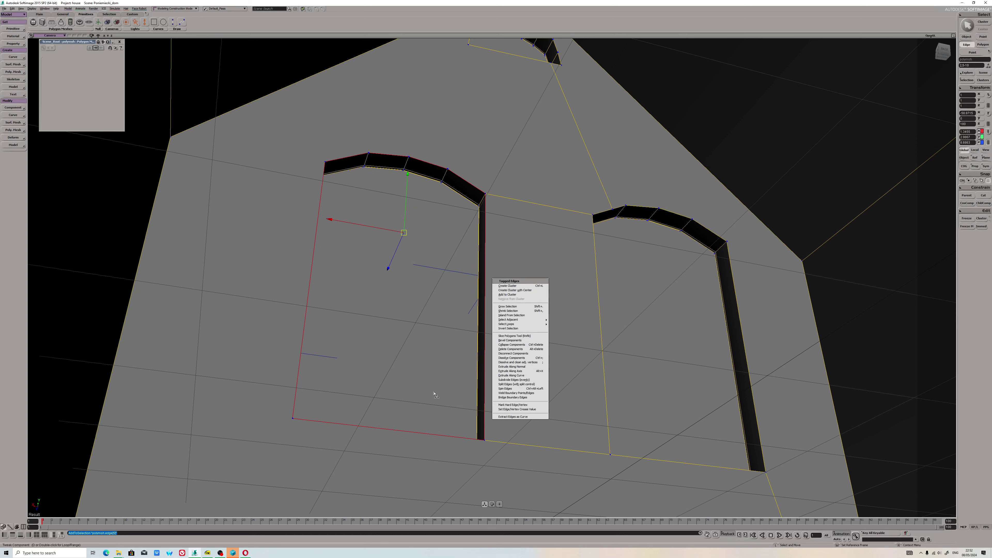
click(510, 340)
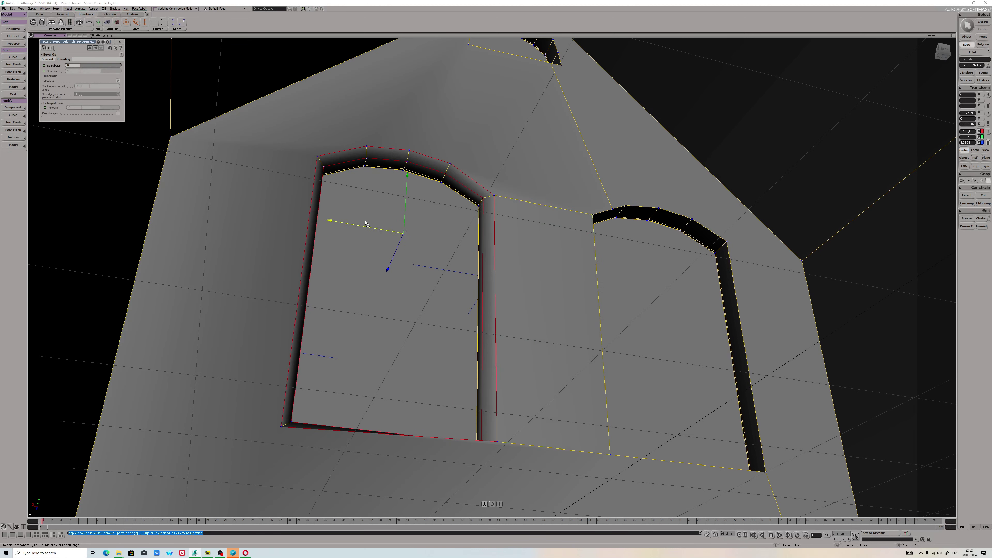
click(47, 59)
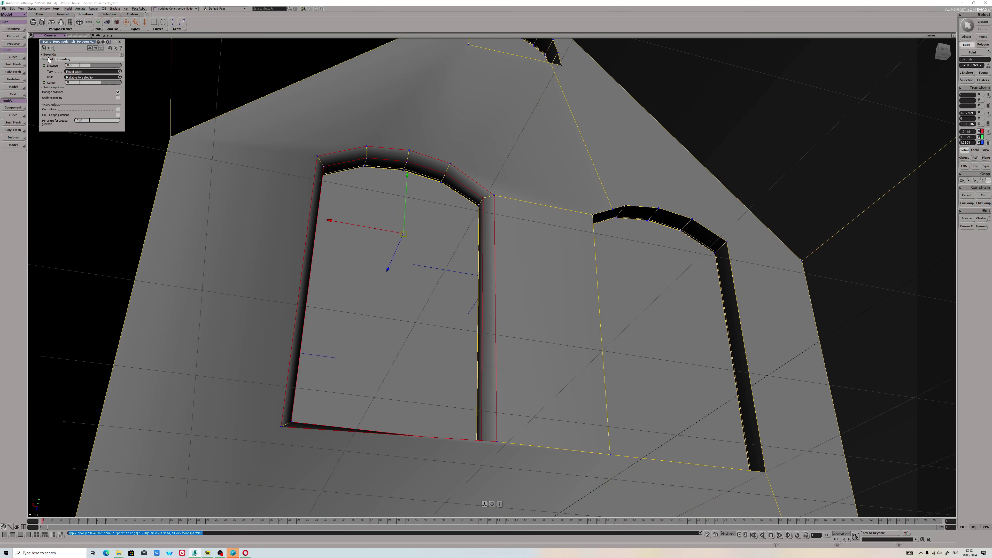
drag(90, 66, 85, 65)
click(63, 59)
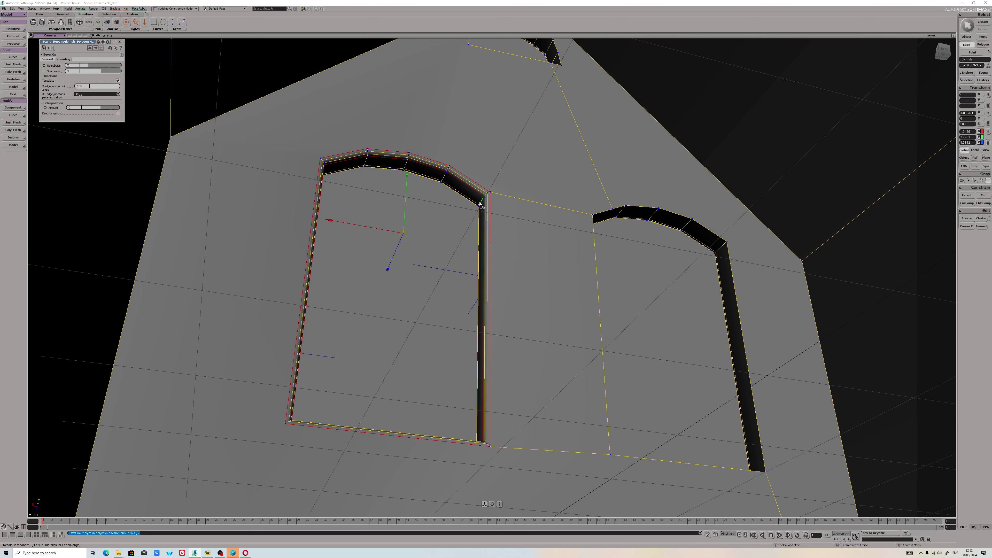
- Weld the stray point on the first segment of the right window's arch to the neighbouring arch point
click(611, 212)
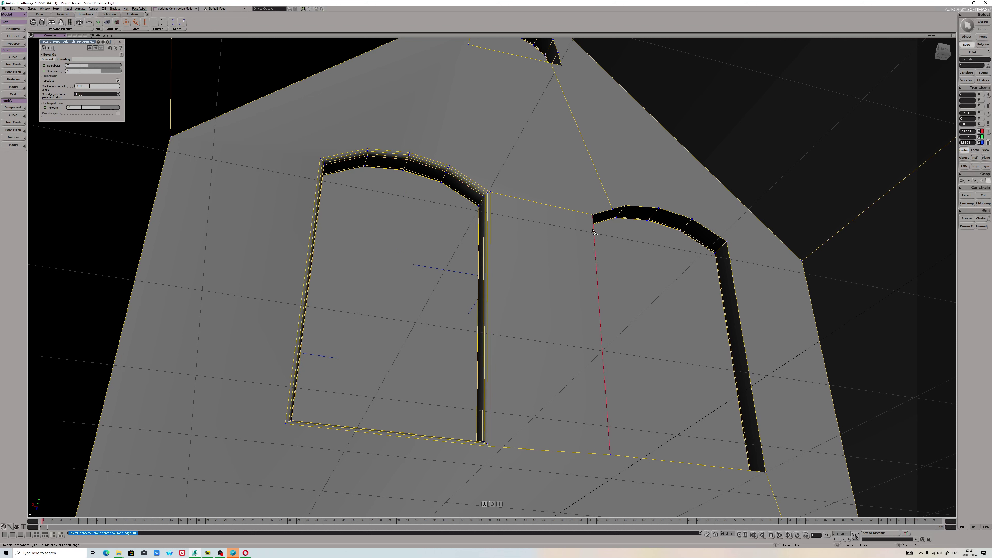
key(t)
click(611, 211)
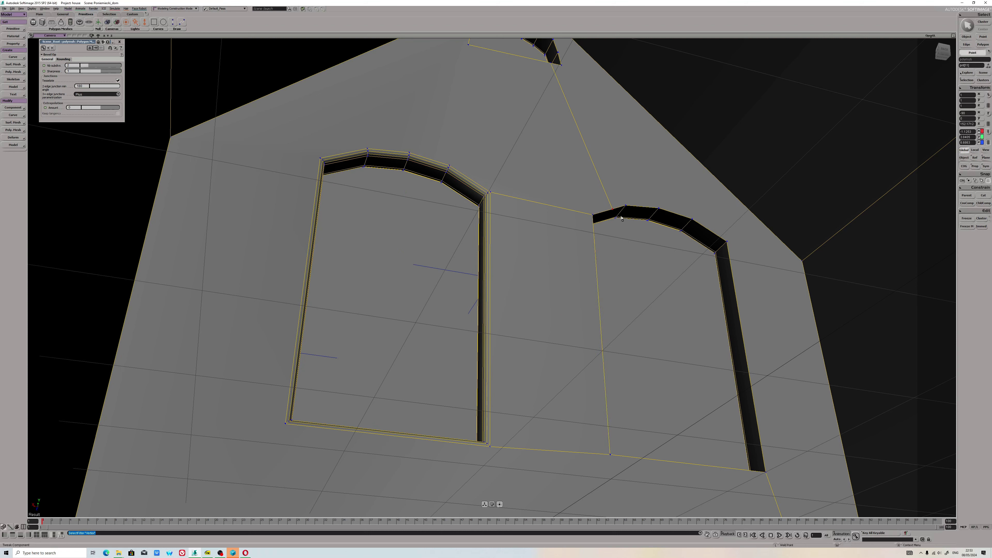
drag(612, 209, 626, 205)
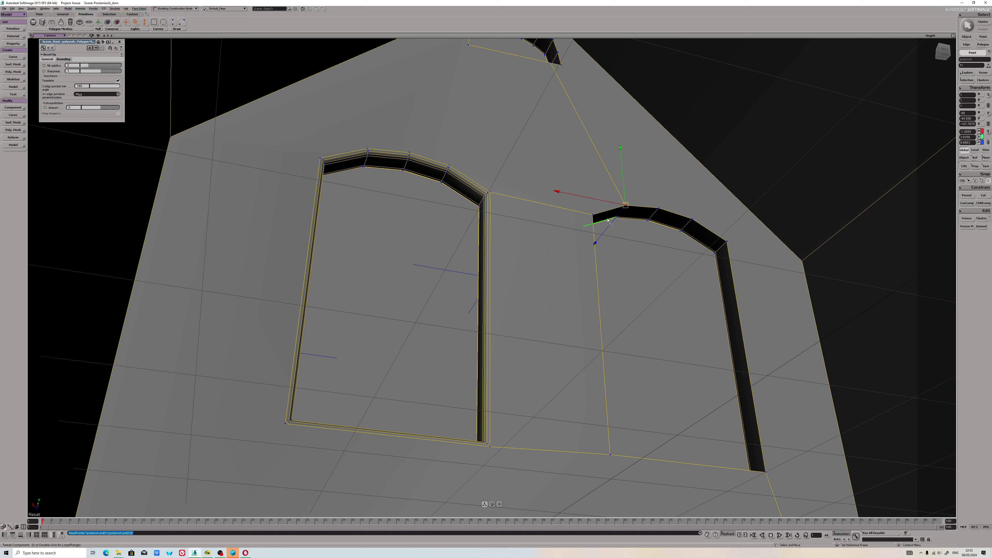
- Select the complete outer outline of the right arched window, including its arch, both sides and bottom edge
key(e)
shift+click(643, 207)
shift+click(675, 216)
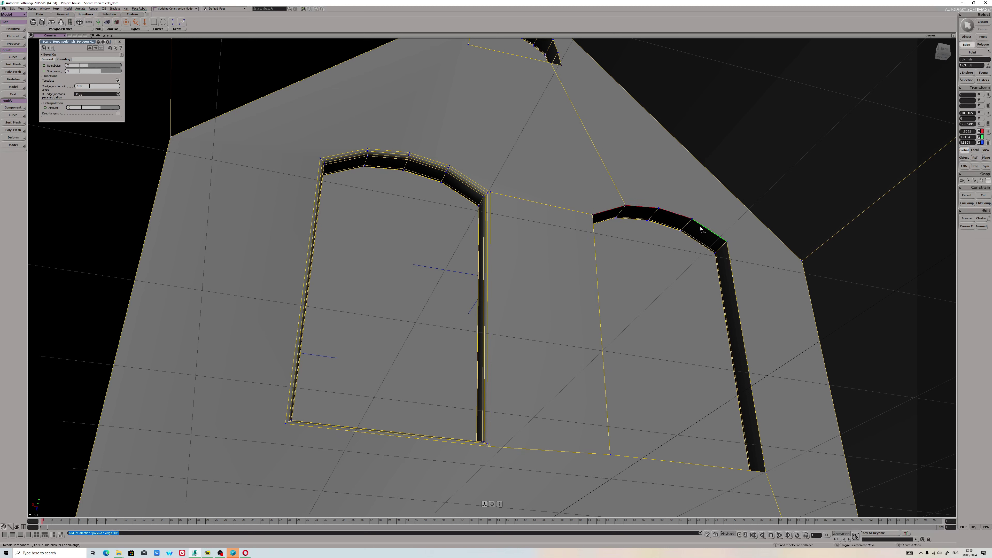
shift+click(709, 230)
shift+click(736, 298)
shift+click(595, 249)
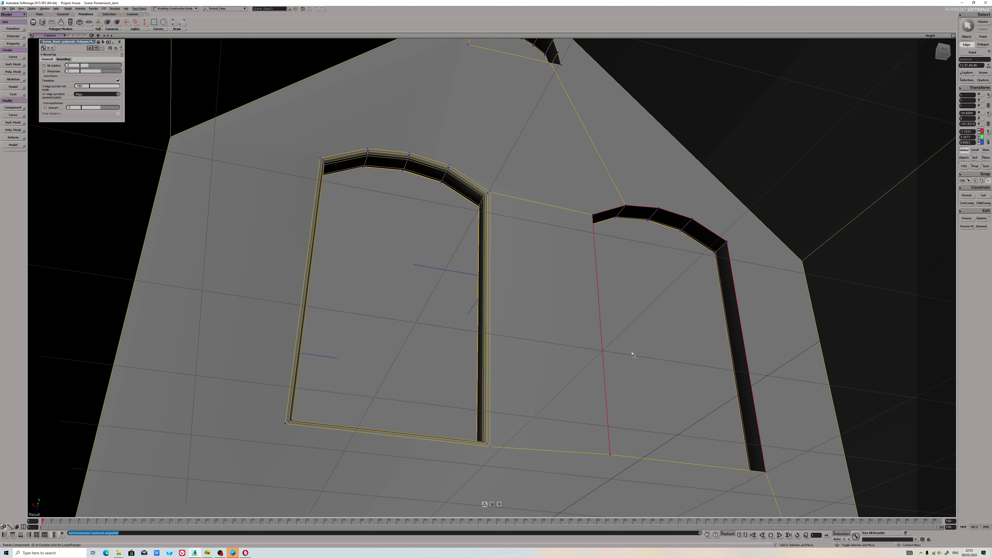
shift+click(705, 469)
- Bevel the selected right window outline with uniform beveling and a reduced distance for a narrow border
right_click(706, 468)
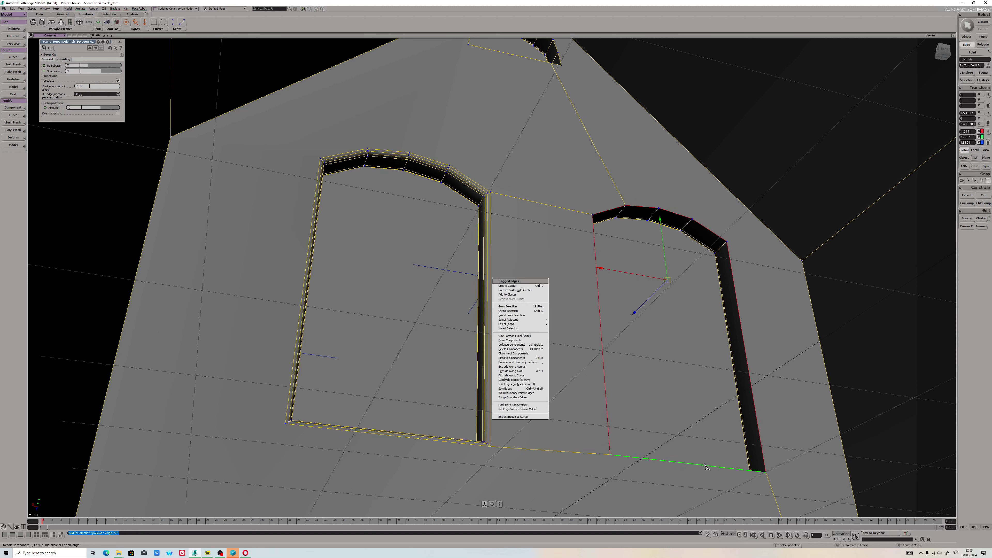
click(516, 340)
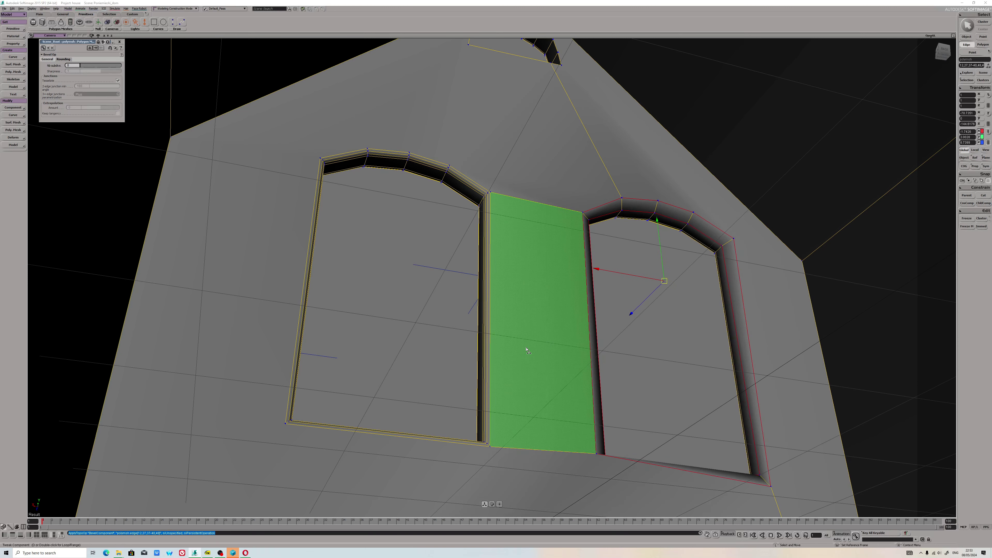
click(54, 60)
click(118, 98)
click(63, 59)
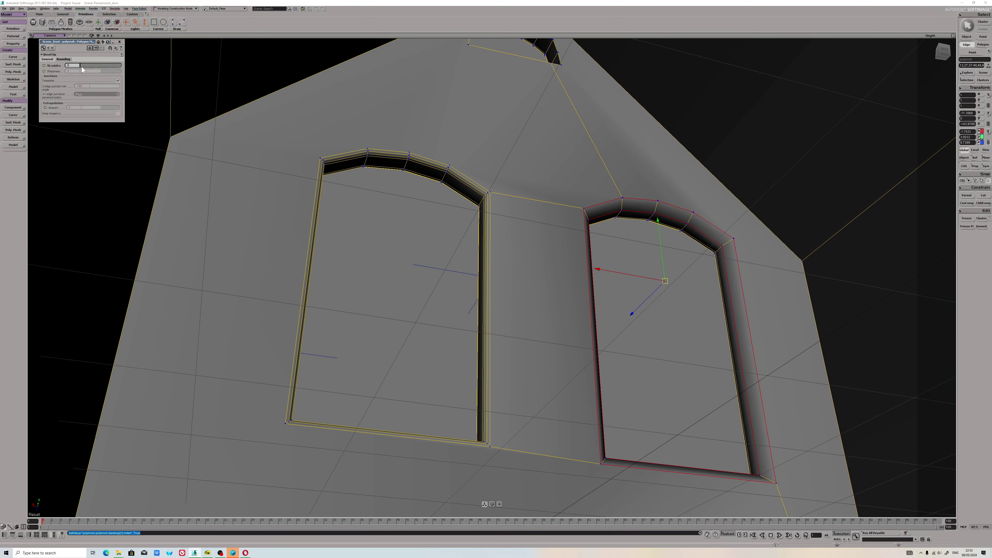
click(53, 61)
drag(85, 68, 88, 68)
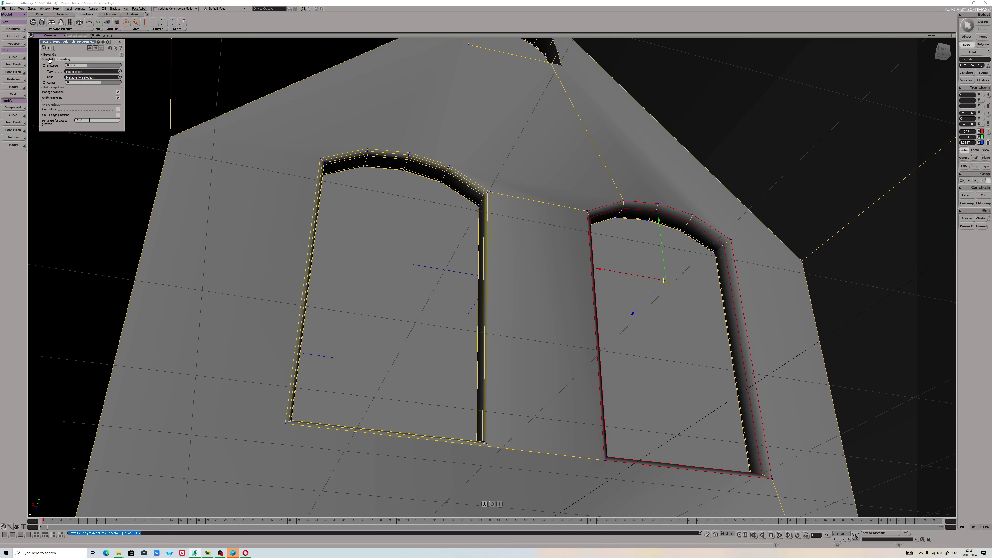
- Add rounding subdivisions to the right window's bevel so it matches the left window's border
click(62, 60)
drag(81, 66, 93, 67)
scroll(464, 202, down, 5)
scroll(464, 202, up, 5)
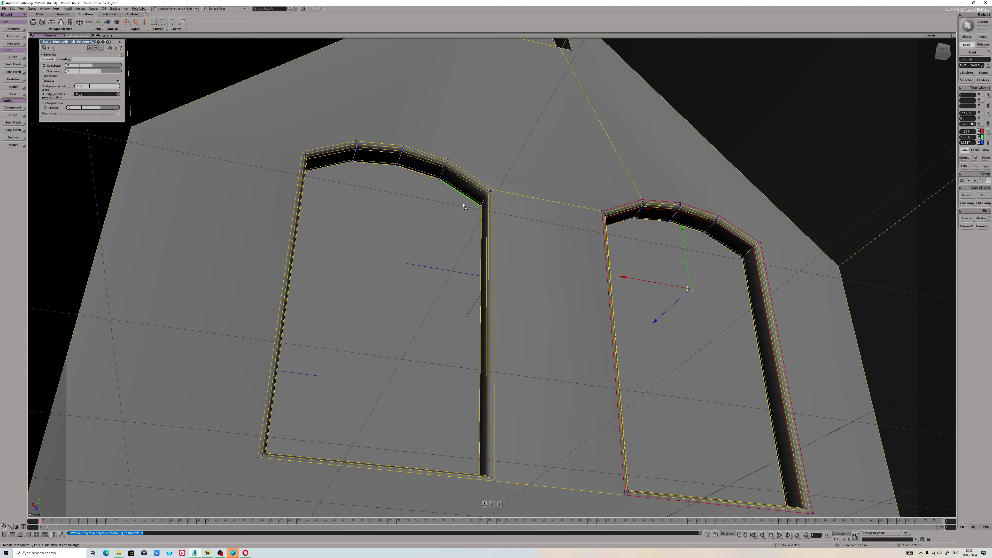
- Return to whole-object selection and freeze the house mesh's modeling history
scroll(464, 203, down, 5)
middle_drag(527, 195, 916, 80)
click(964, 80)
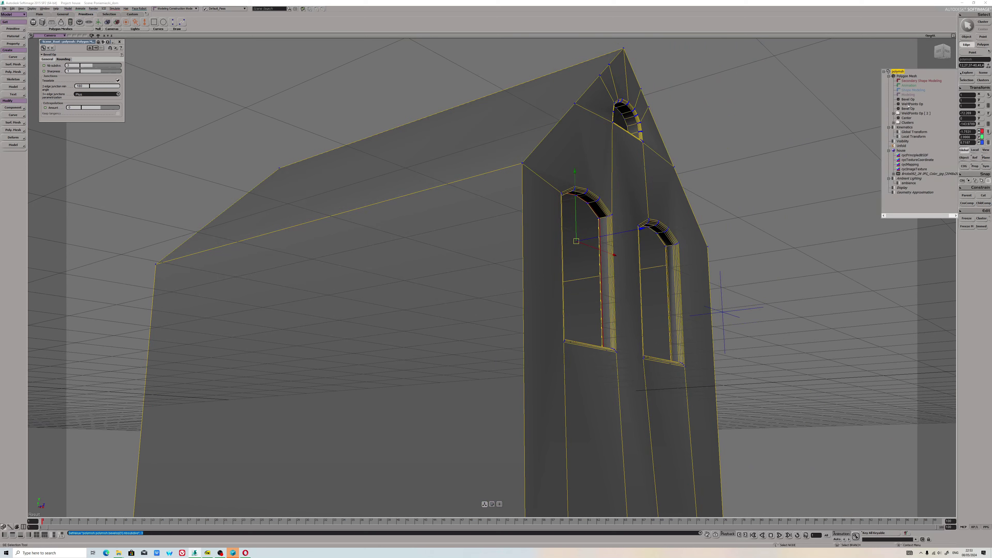
click(970, 21)
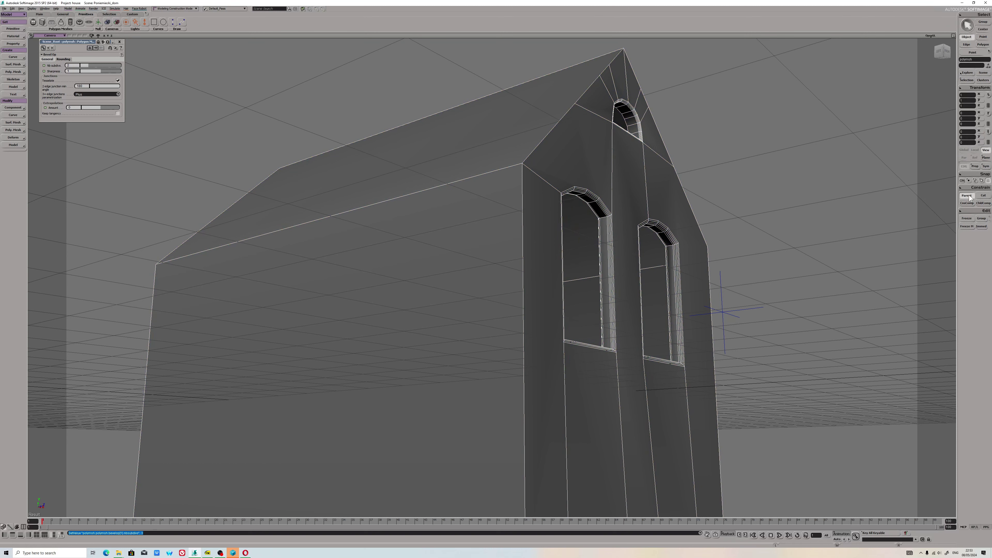
click(967, 226)
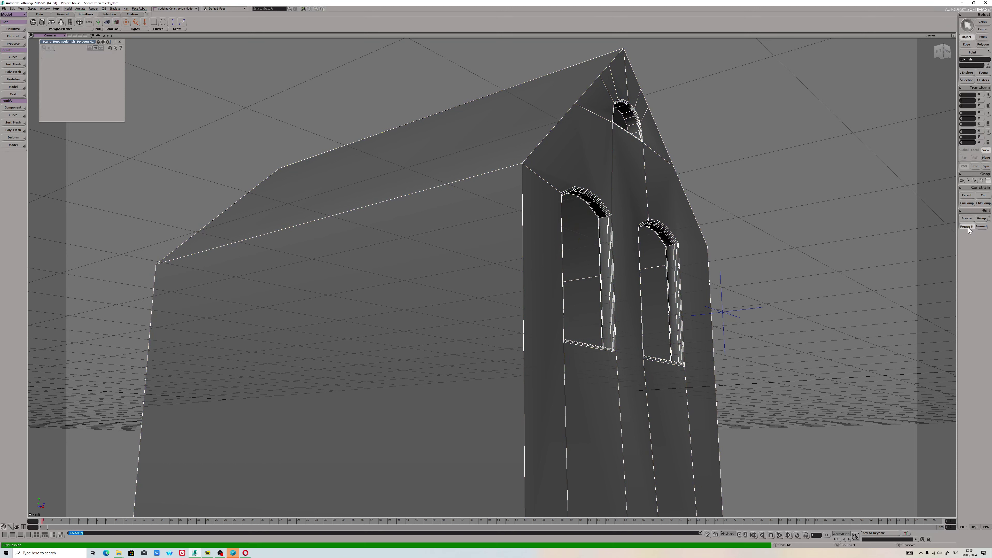
key(v)
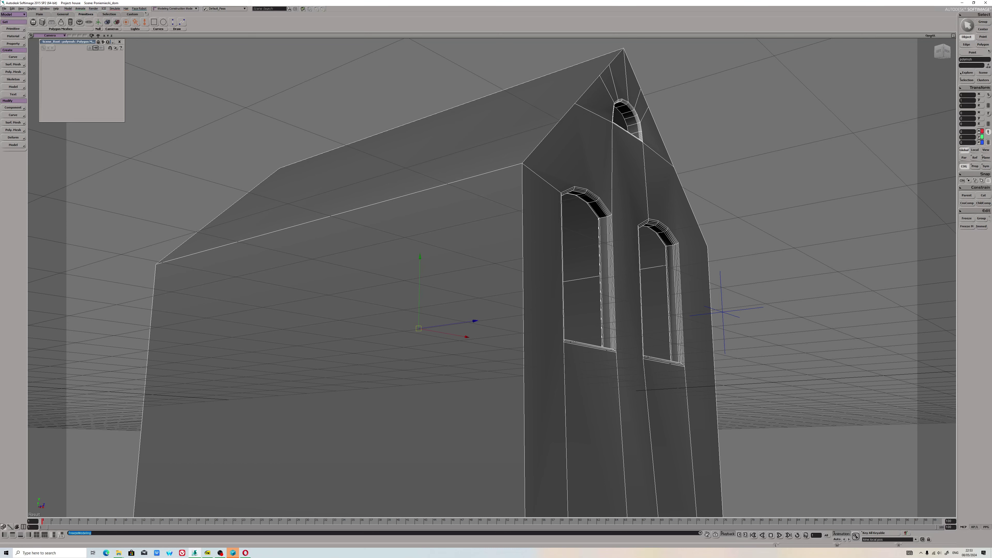
- Show the scene explorer in place of the texture editor and rename the house mesh as german_house
click(4, 8)
click(11, 27)
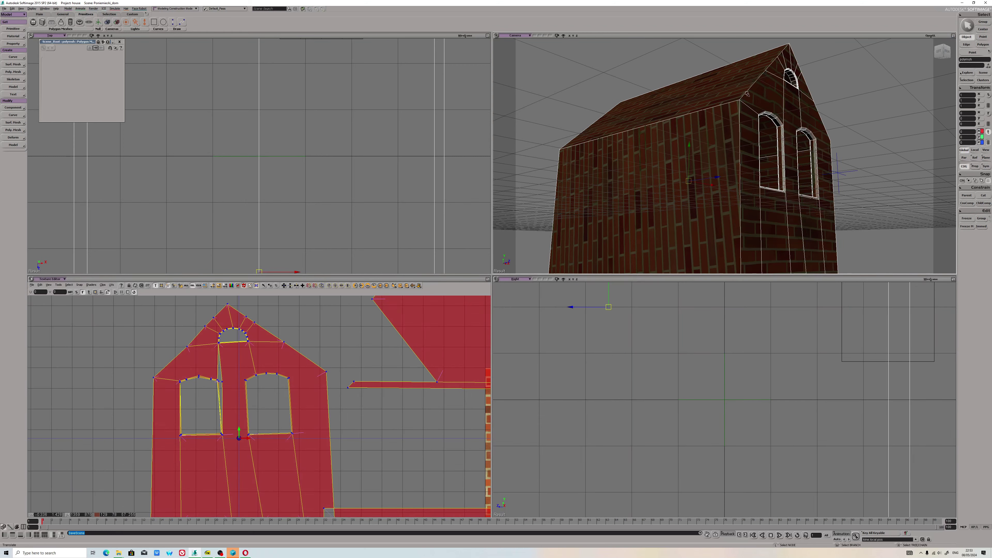
click(53, 280)
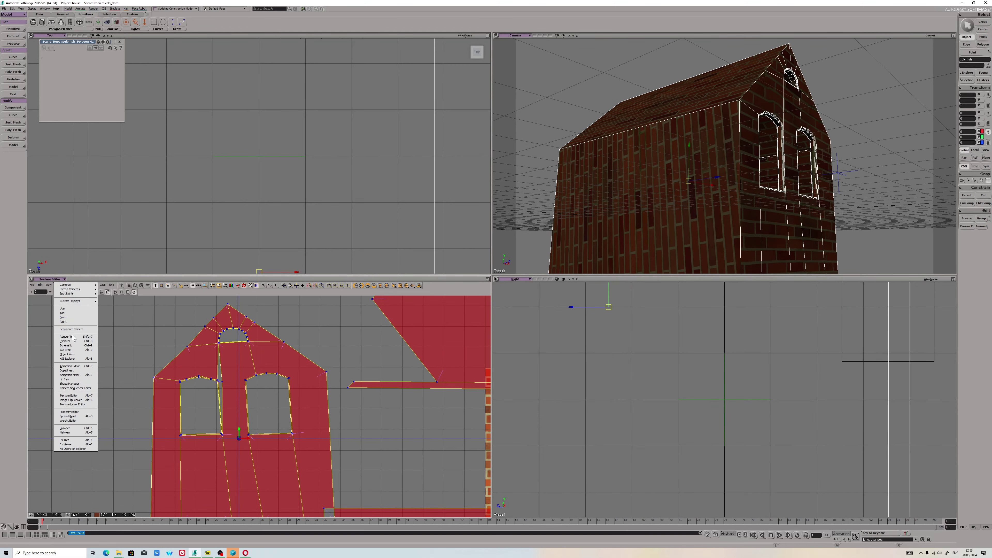
click(65, 342)
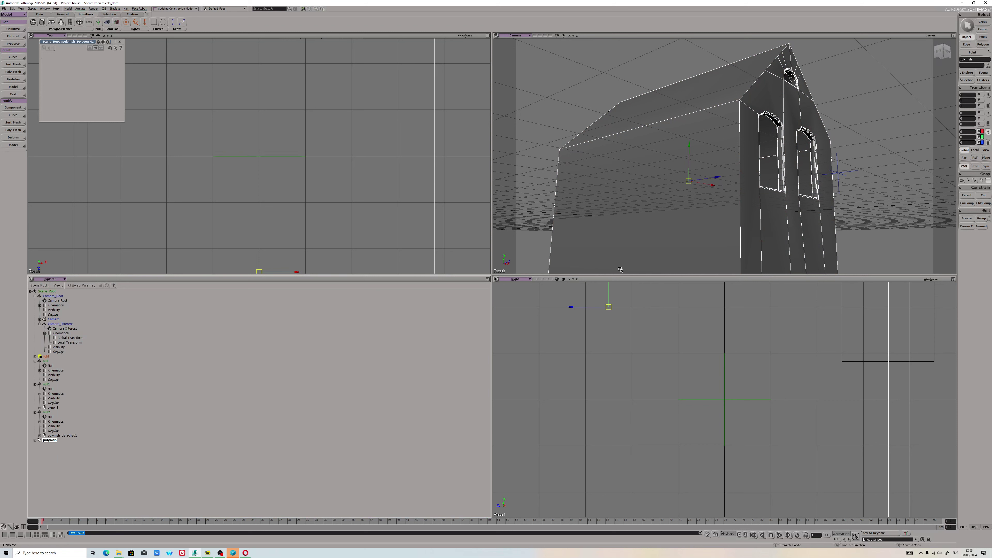
double_click(50, 442)
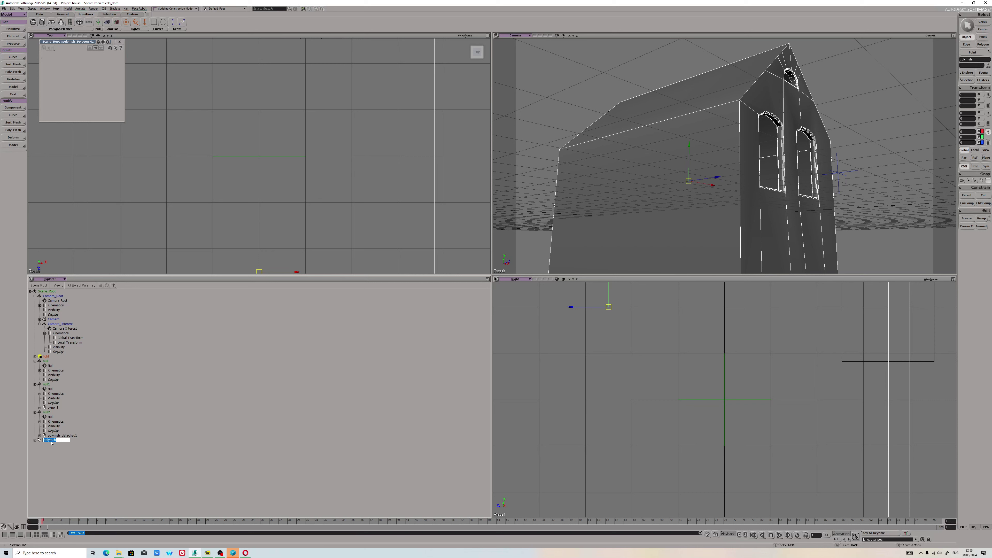
text(german_house)
key(Return)
click(954, 35)
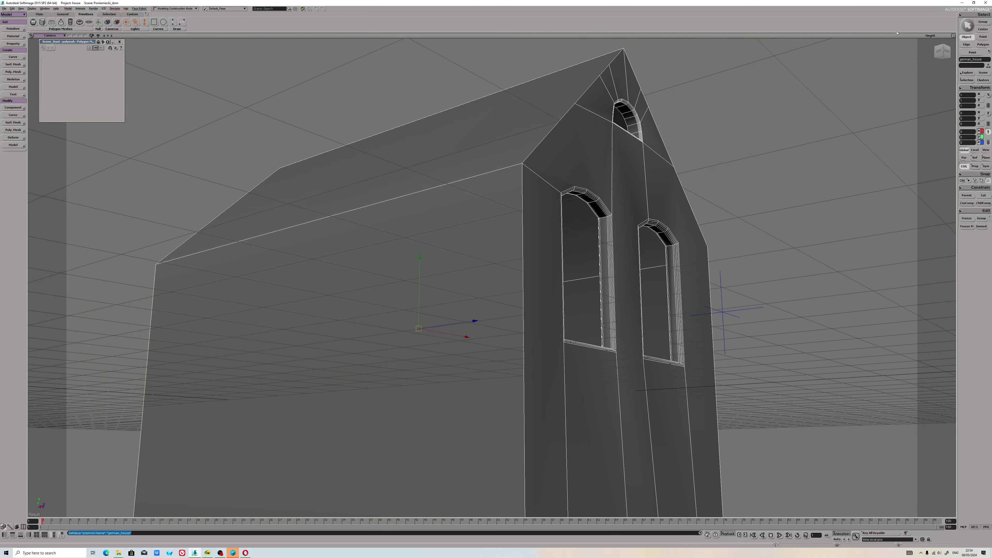
- Open the house's Unfold properties and select all edges of its stored cut line
key(s)
right_drag(804, 164, 663, 186)
middle_drag(663, 186, 573, 193)
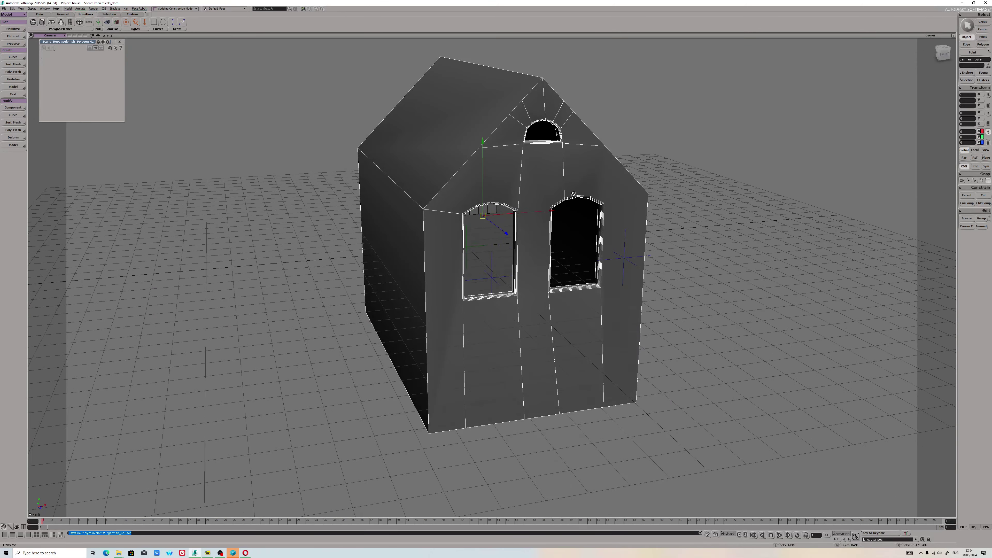
right_drag(572, 193, 594, 178)
click(953, 36)
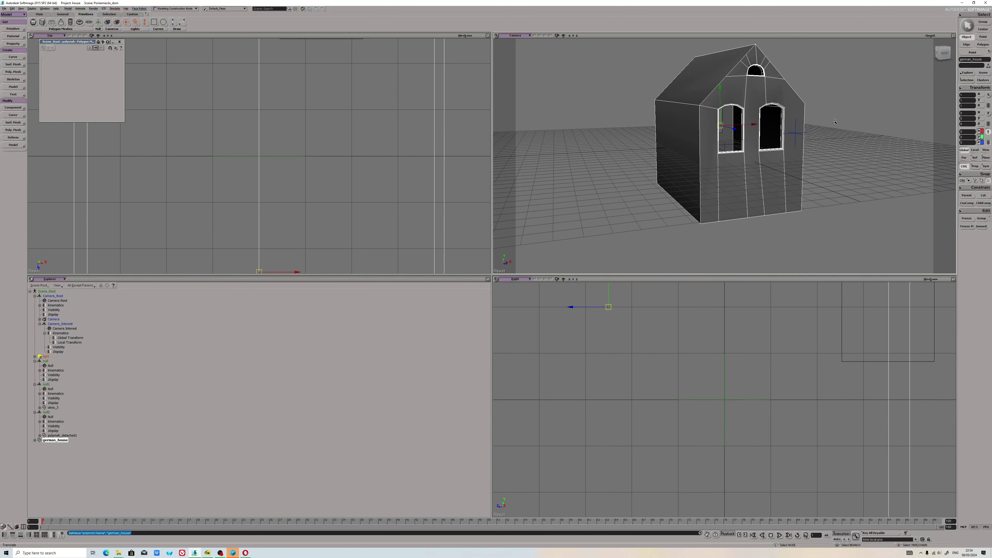
click(954, 35)
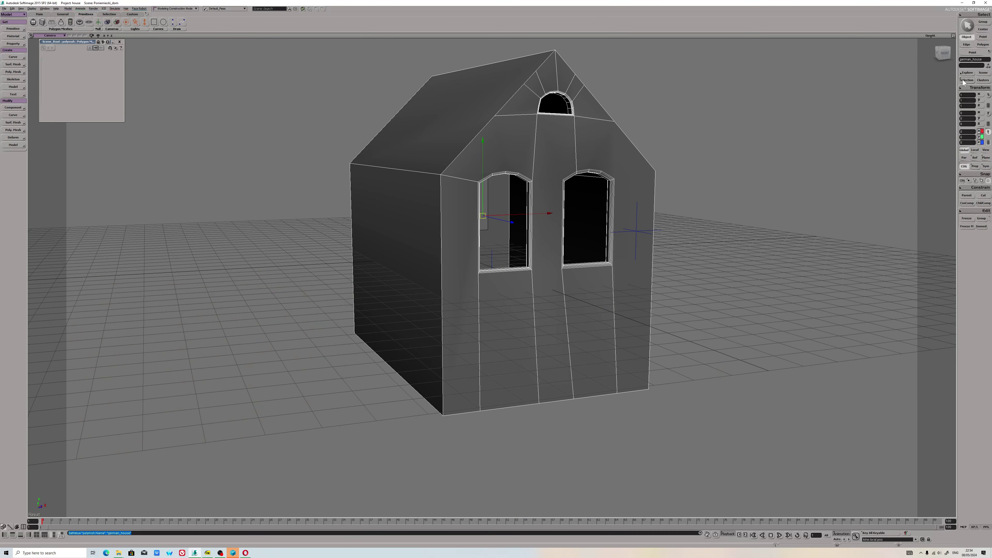
click(964, 80)
click(901, 122)
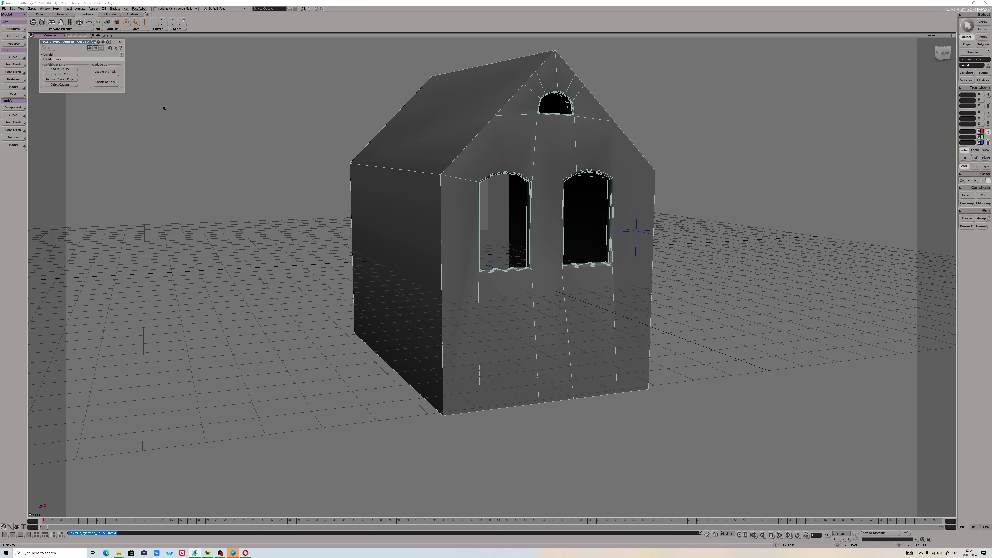
click(60, 85)
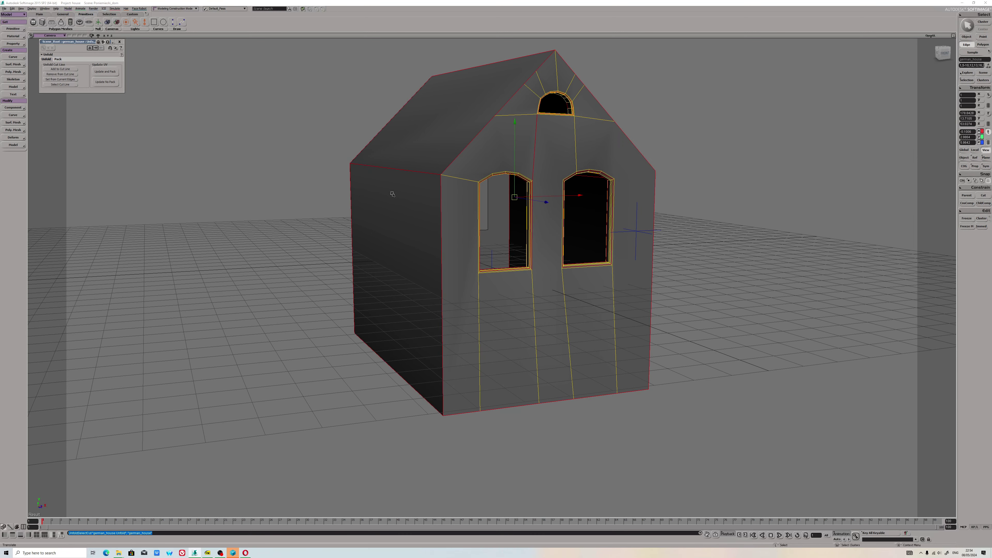
- Add the wall-base edge along the far end of the house's underside to the cut-line selection
key(s)
drag(468, 190, 441, 428)
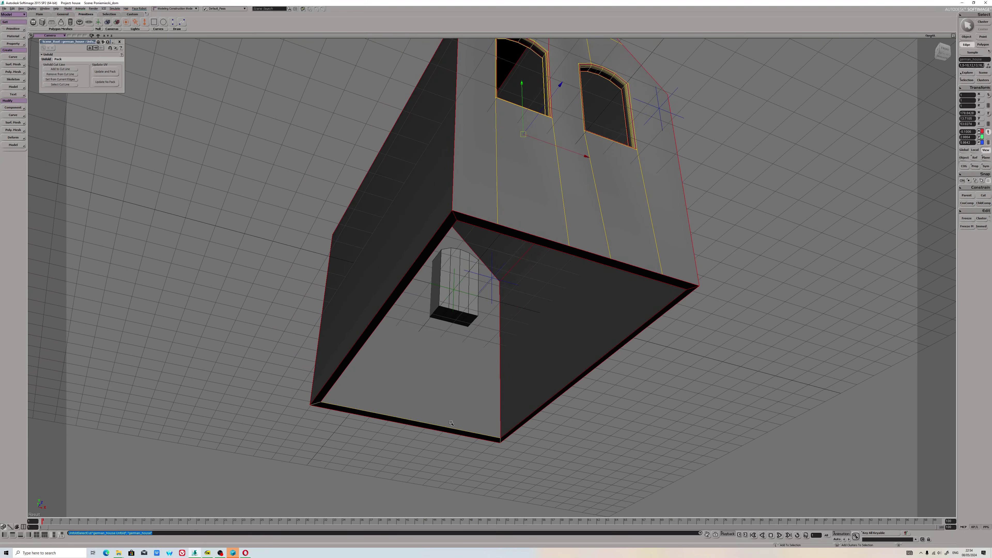
shift+click(441, 427)
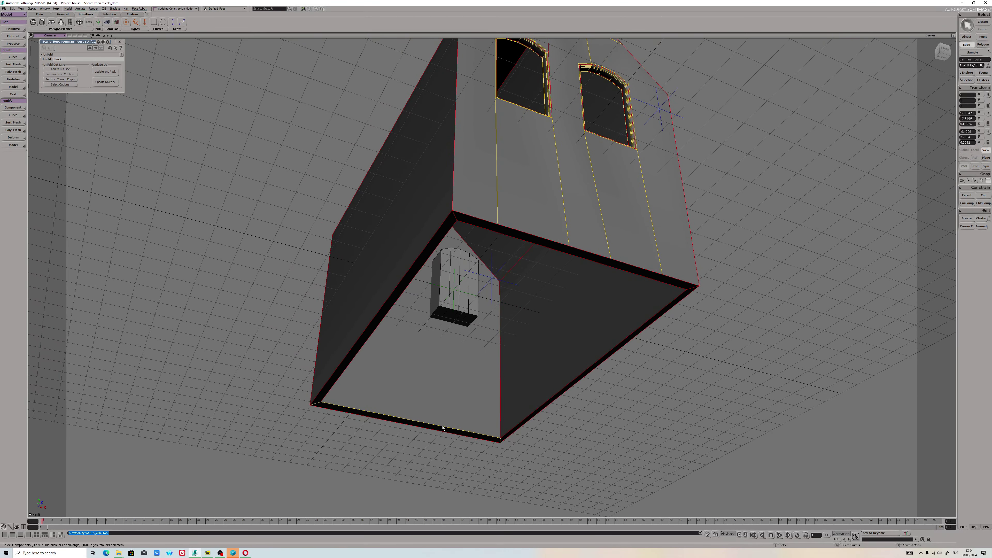
- Remove the edge between the small gable window and the left window from the selection, and toggle the left window's adjoining side edge
drag(563, 263, 487, 206)
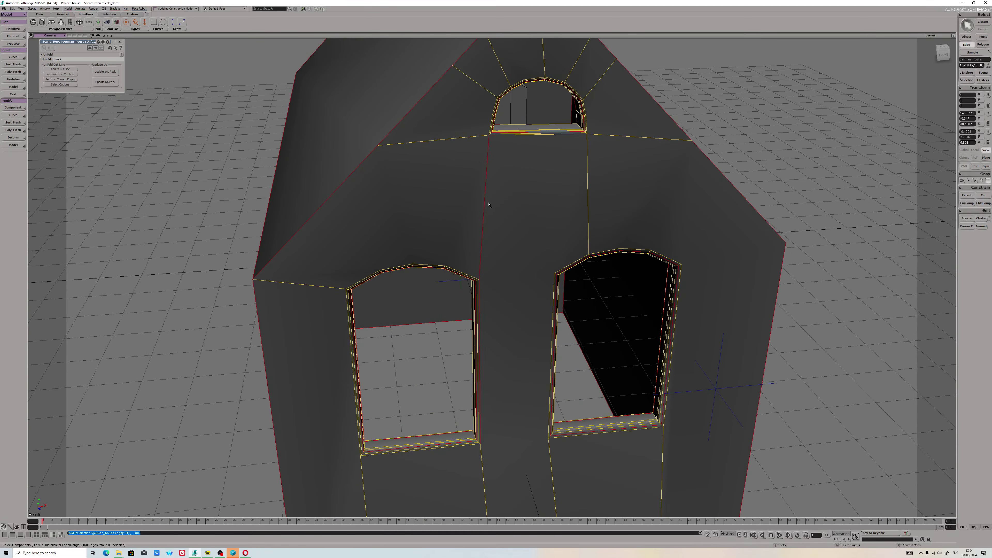
ctrl+click(487, 206)
scroll(558, 252, up, 3)
mouse_move(557, 252)
mouse_down()
mouse_move(582, 239)
mouse_move(571, 243)
mouse_up()
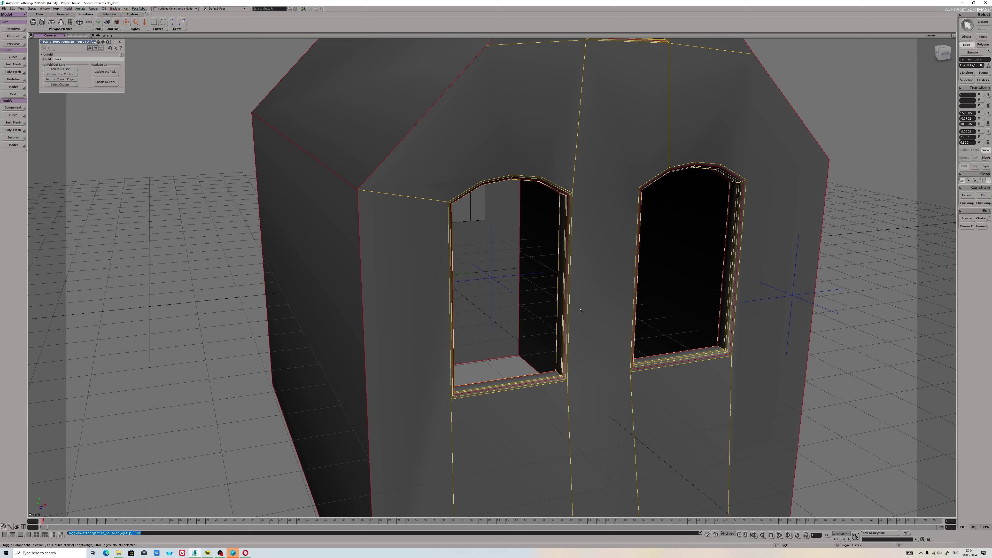
ctrl+click(572, 231)
- Toggle the edge loop around the left window's inner arch in the cut-line selection
scroll(573, 232, up, 2)
drag(621, 159, 614, 153)
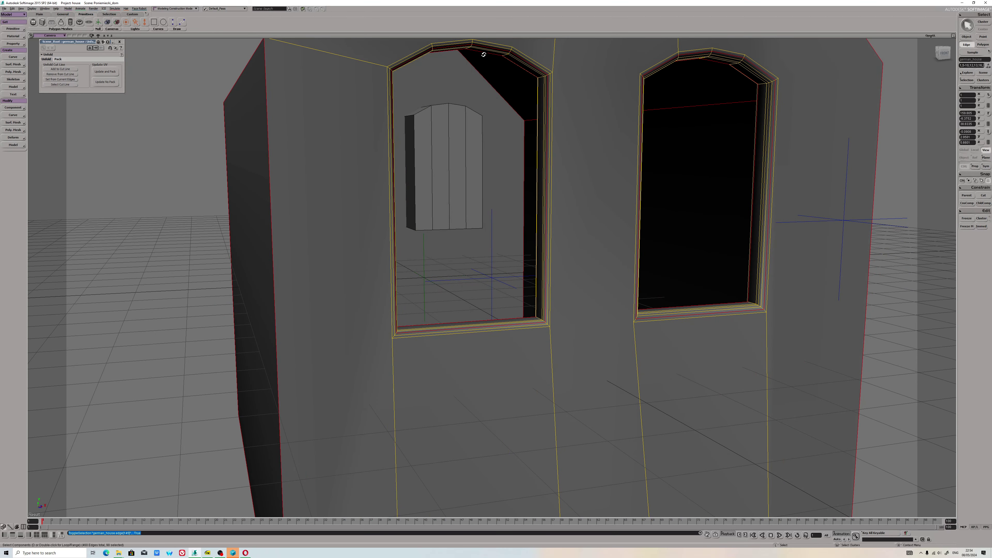
drag(483, 54, 492, 116)
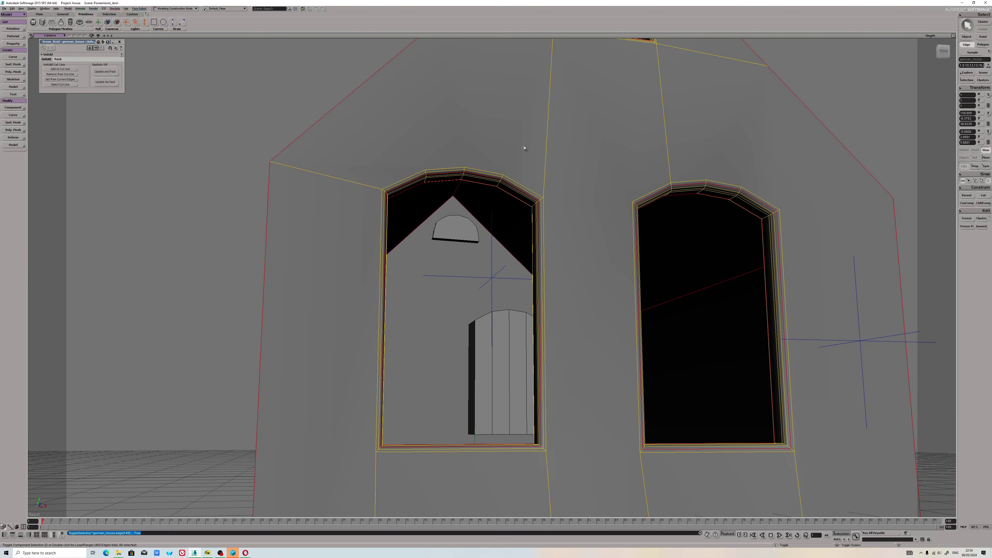
drag(524, 148, 411, 66)
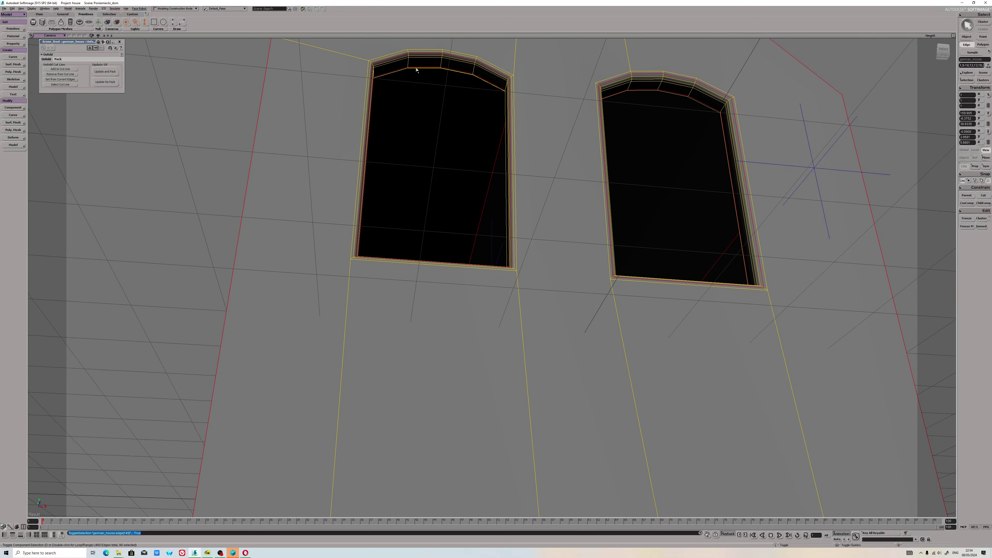
click(414, 68)
drag(469, 84, 575, 147)
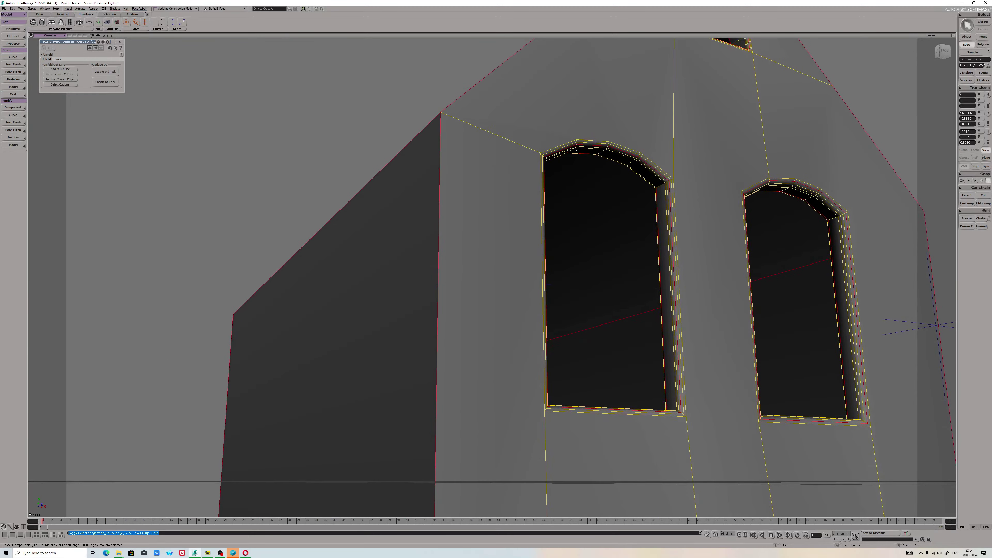
scroll(658, 206, down, 3)
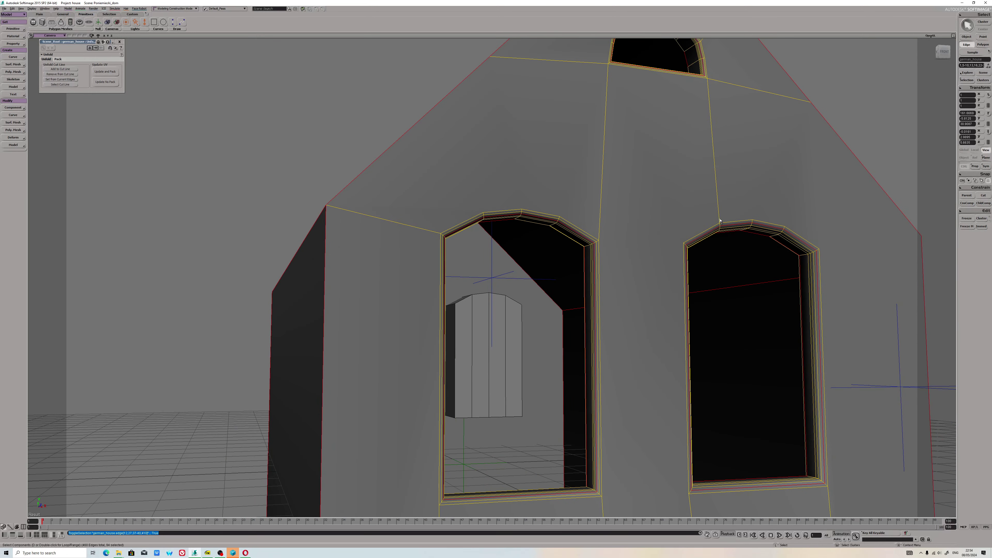
- Add the right window's side edge facing the middle panel to the selection and deselect the diagonal edge above that window
drag(721, 222, 506, 380)
scroll(710, 244, down, 5)
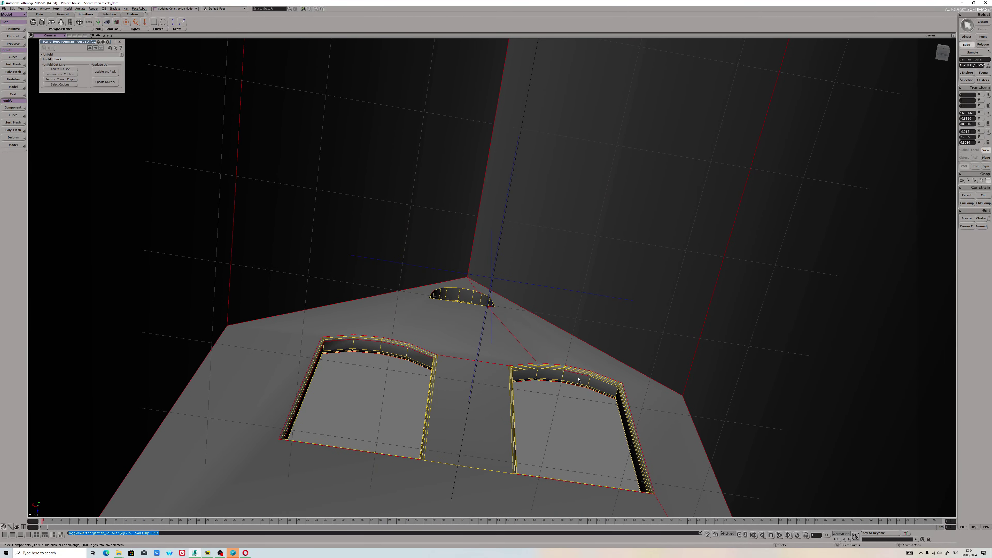
ctrl+click(509, 379)
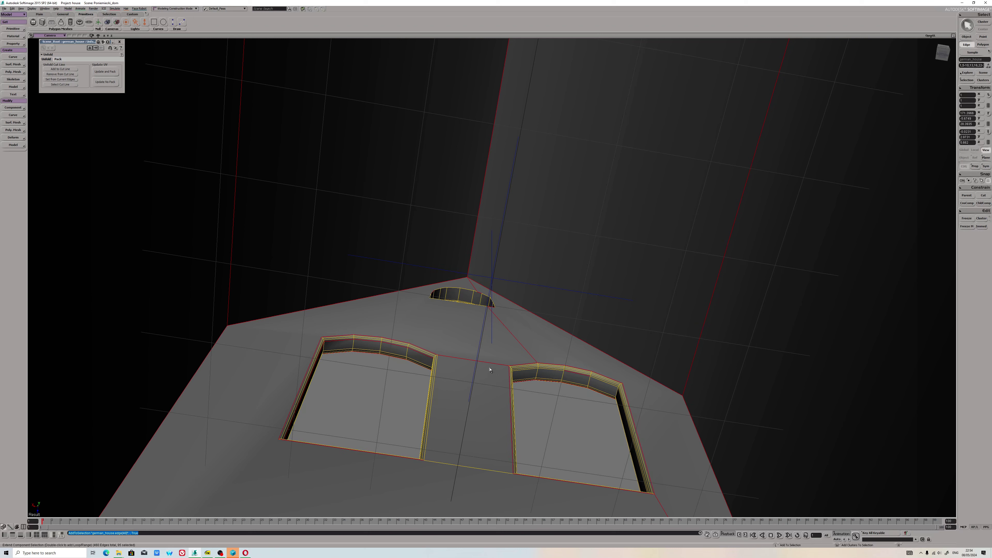
ctrl+click(508, 334)
- Add the bottom edge and arch edges of the small gable window to the cut-line selection
shift+click(470, 293)
middle_drag(430, 299, 452, 235)
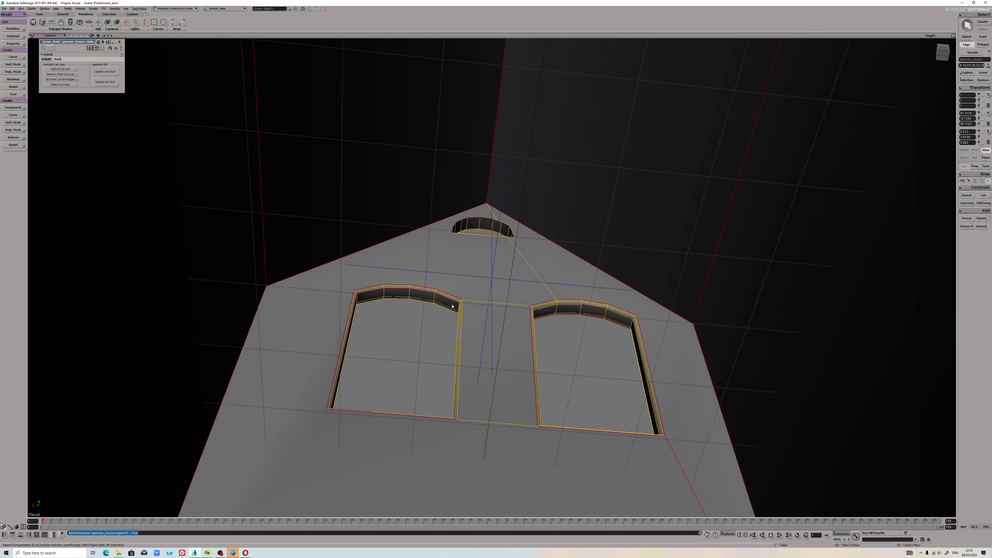
shift+click(452, 235)
shift+click(480, 236)
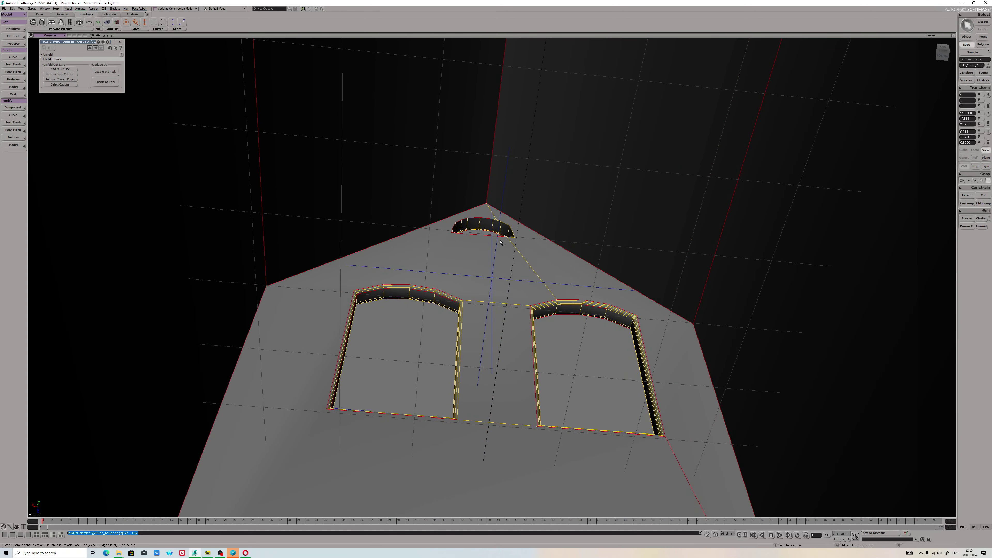
shift+click(511, 234)
shift+click(500, 224)
shift+click(495, 223)
- Add the left window's side edge facing the middle panel to the selection and toggle arch edges on both large windows
shift+click(460, 340)
ctrl+click(597, 311)
ctrl+click(442, 301)
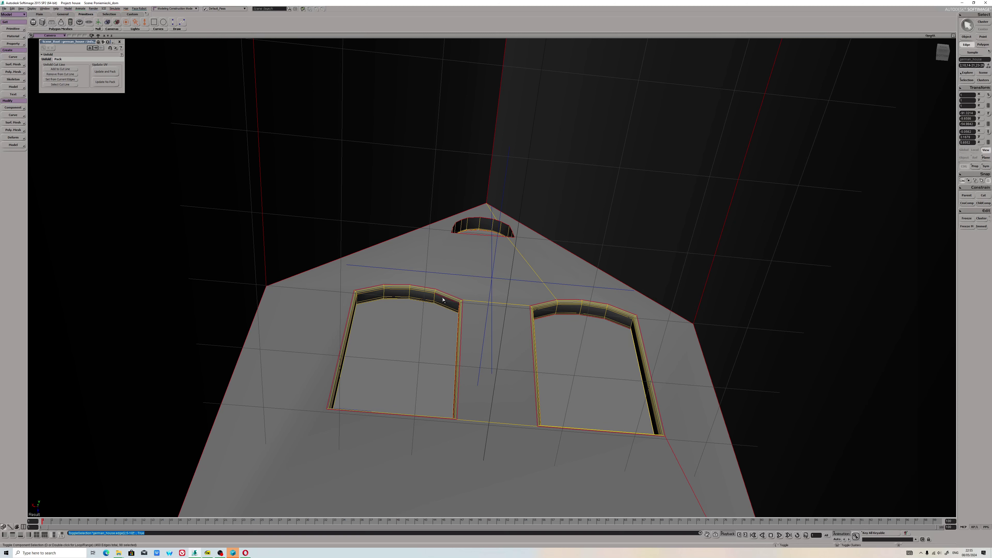
- Set the Unfold cut lines from the currently selected edges, and update and pack the UV layout
drag(466, 394, 358, 360)
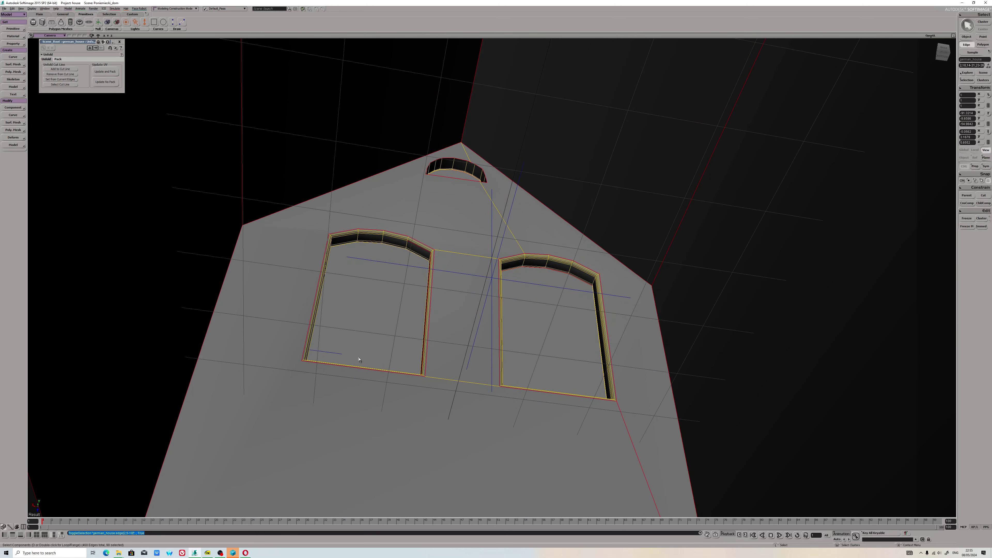
click(67, 80)
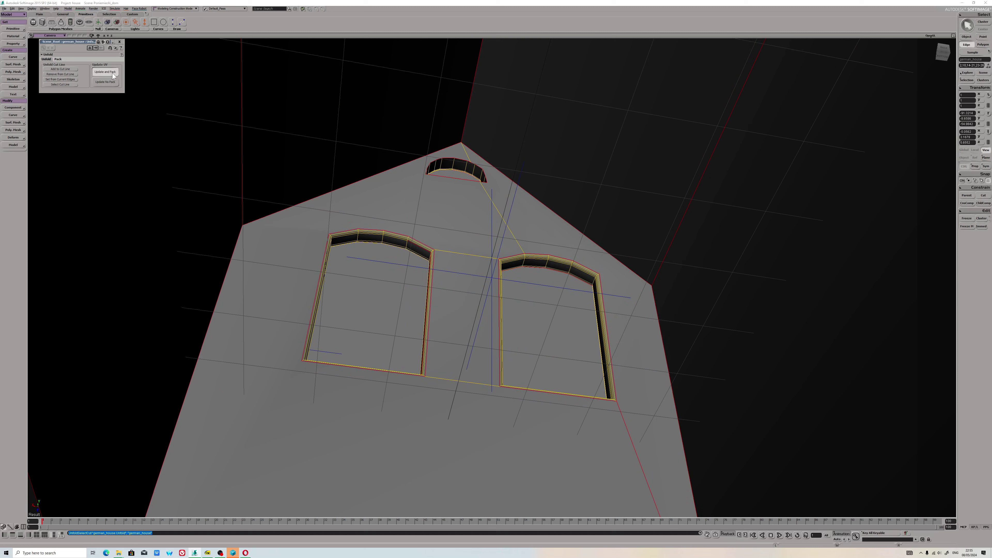
click(105, 72)
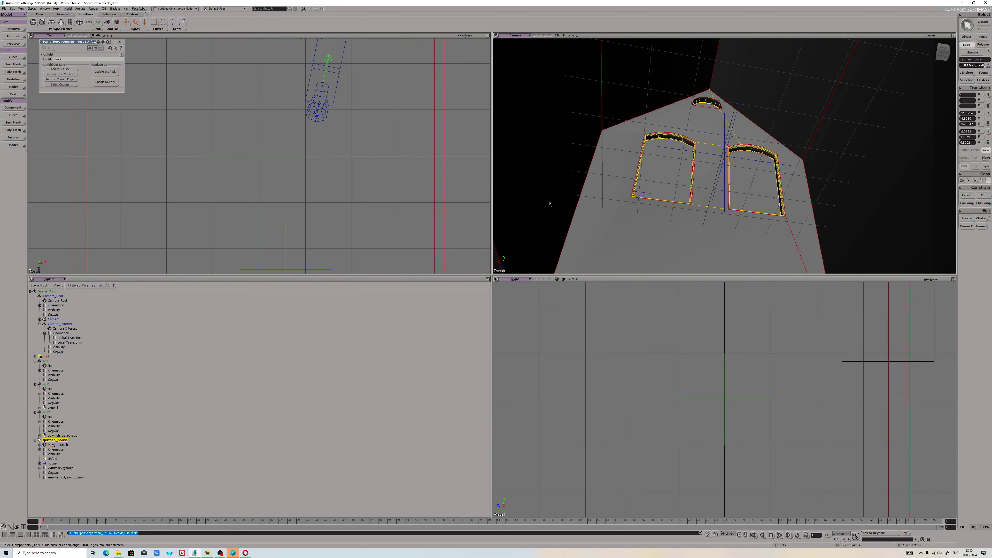
- Replace the Explorer view with the Texture Editor for the unfolded german_house mesh
click(52, 279)
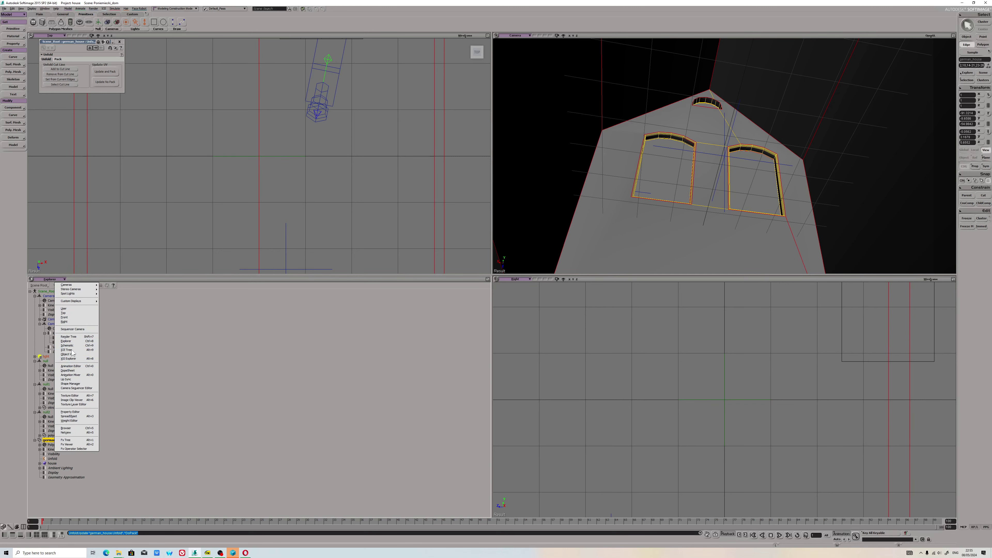
click(70, 395)
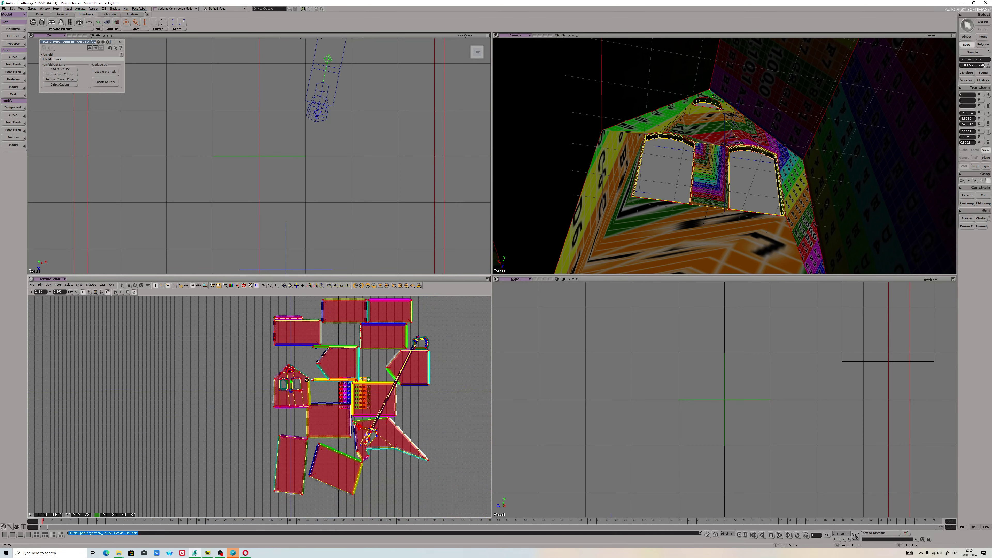
- Examine the checker pattern inside and outside the gable and compare the windows with the gable's UV island
key(s)
drag(686, 159, 728, 146)
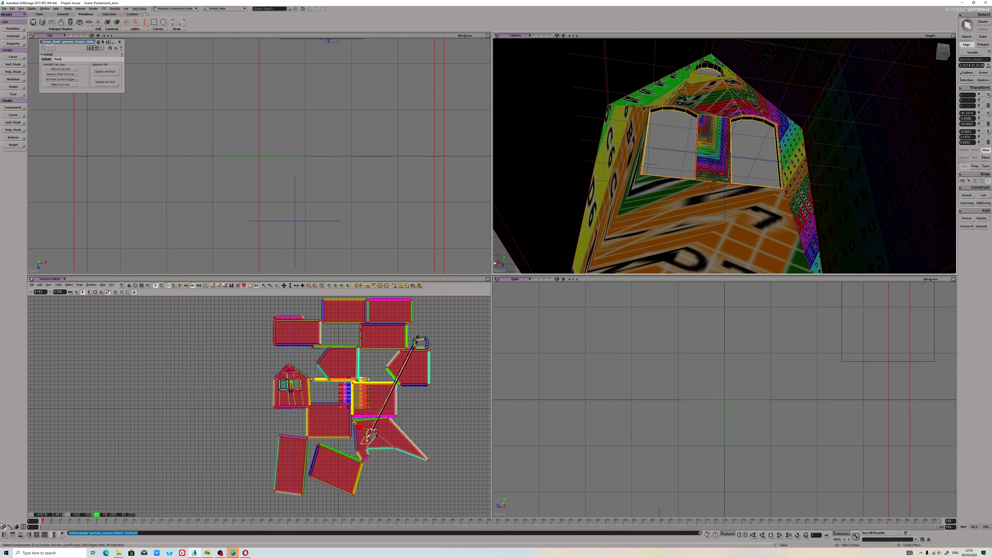
scroll(716, 144, down, 3)
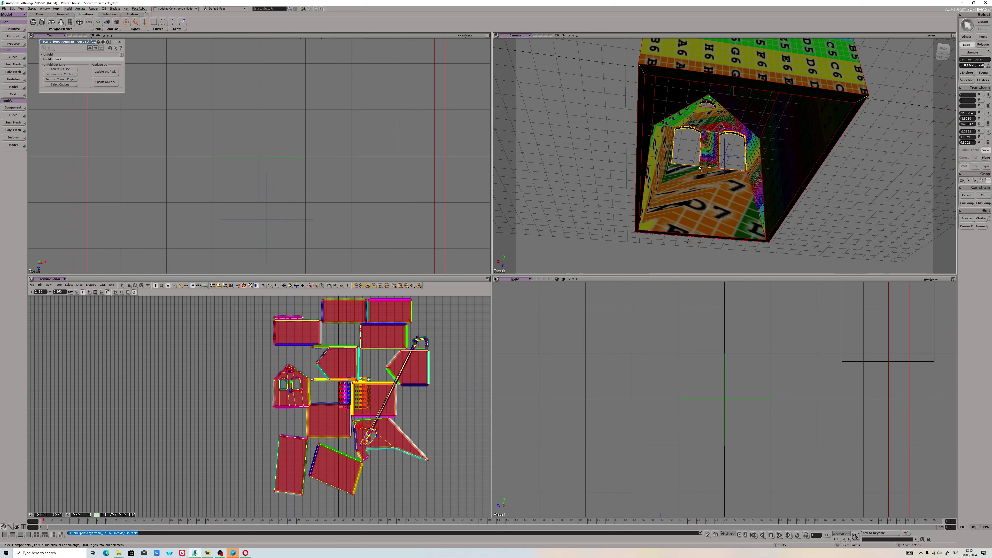
scroll(697, 181, up, 6)
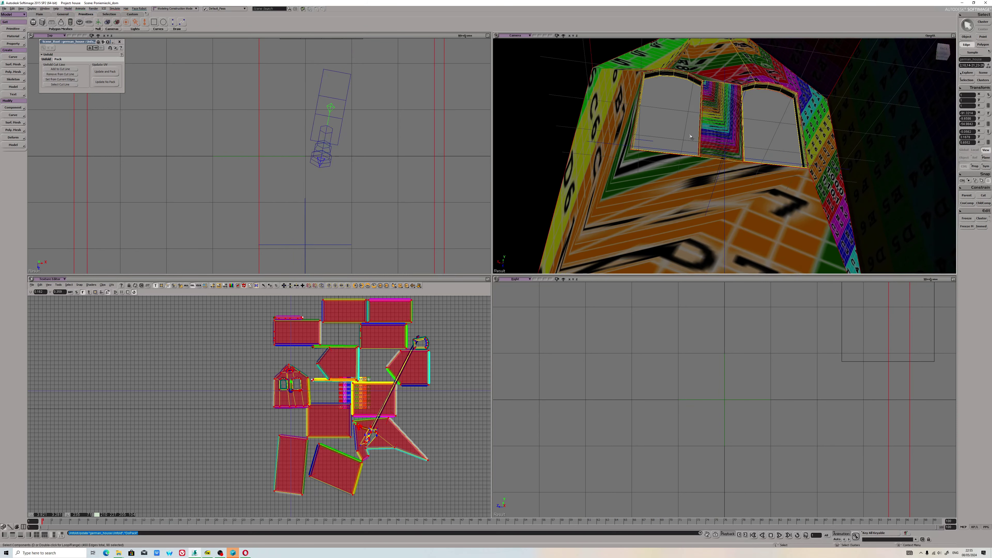
key(s)
drag(687, 141, 688, 113)
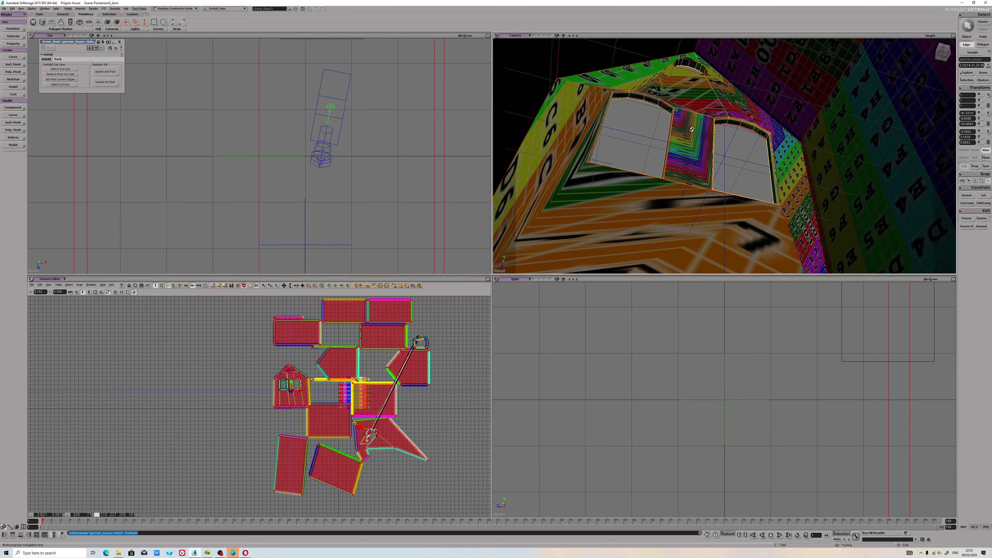
drag(608, 142, 650, 119)
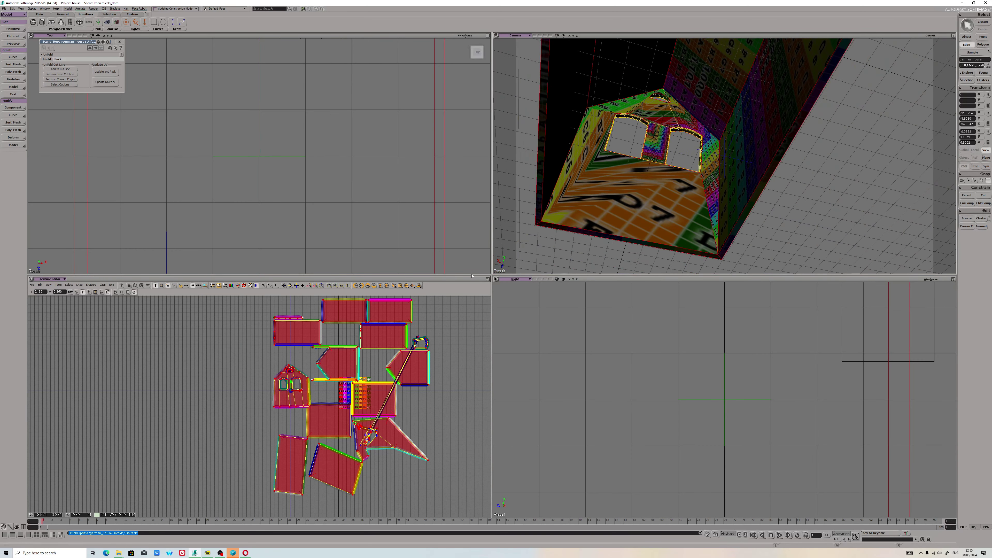
scroll(384, 403, up, 3)
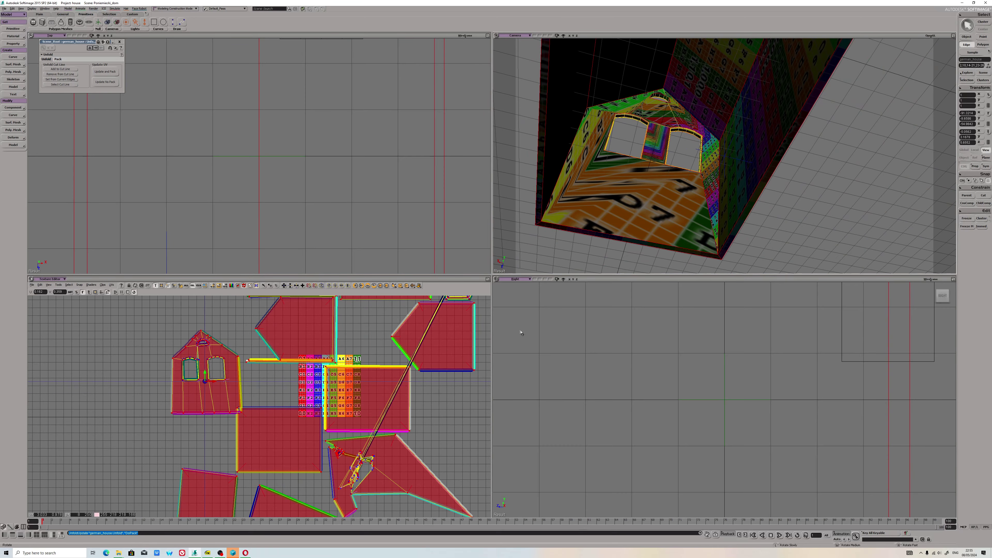
key(s)
drag(641, 168, 687, 168)
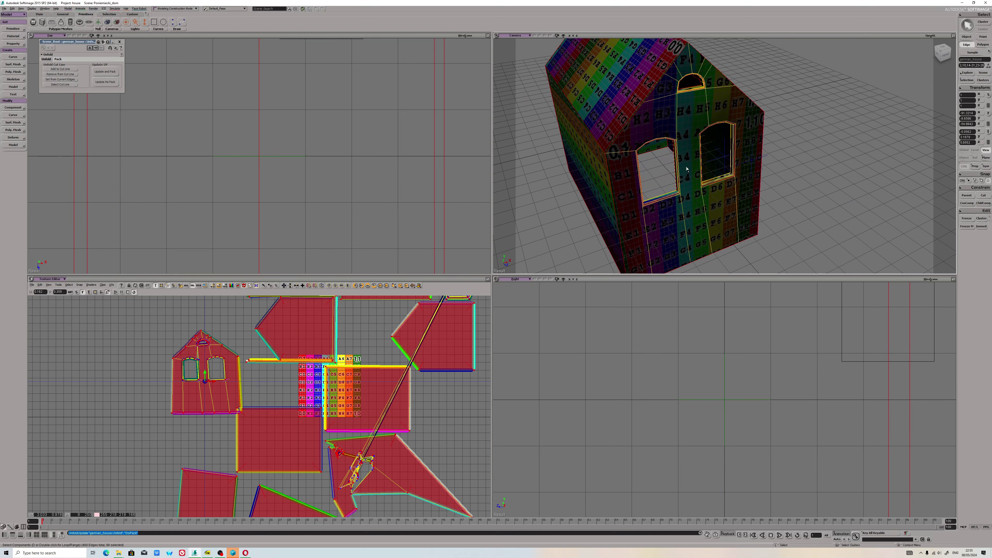
drag(677, 134, 684, 129)
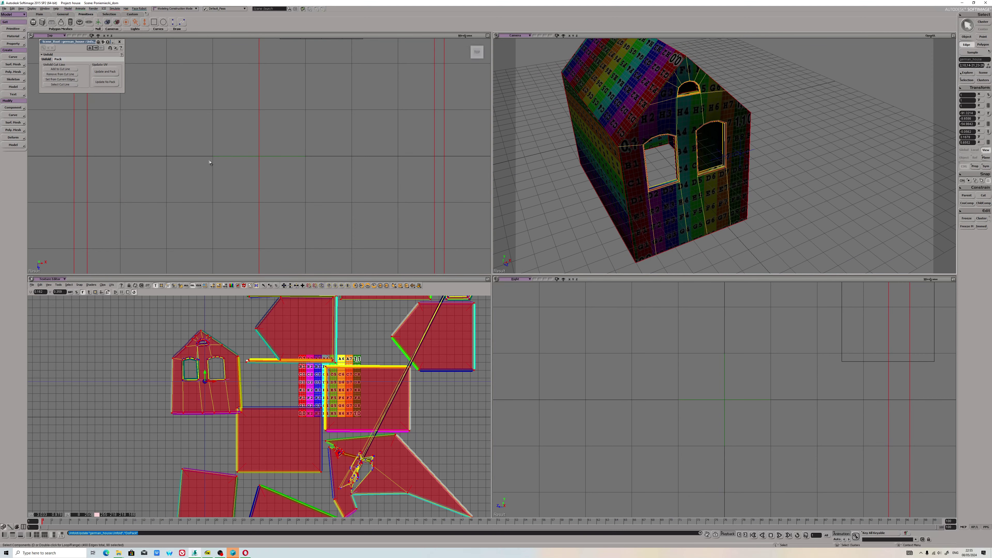
- Import the Bricks 092 color image as the displayed image clip for the house texture
click(111, 285)
mouse_move(106, 286)
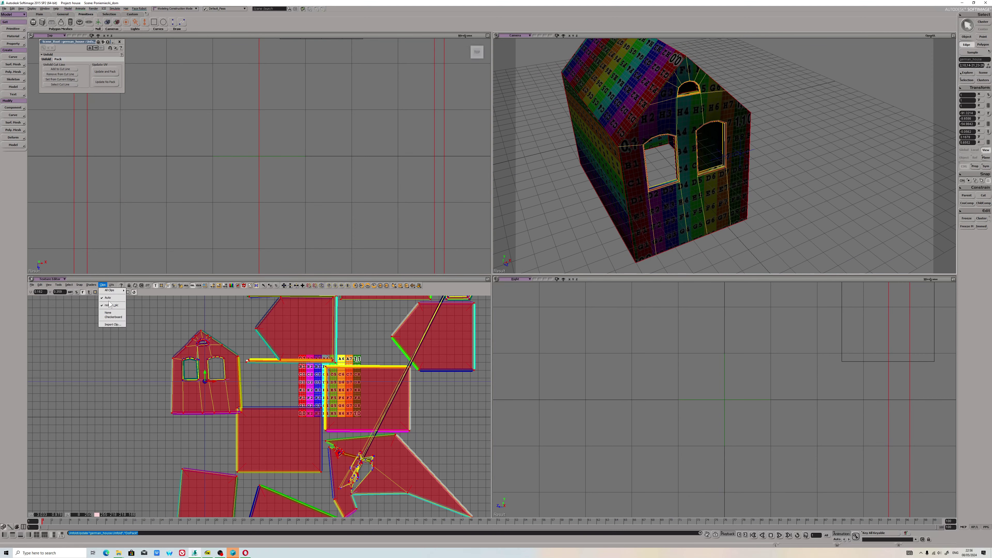
click(113, 324)
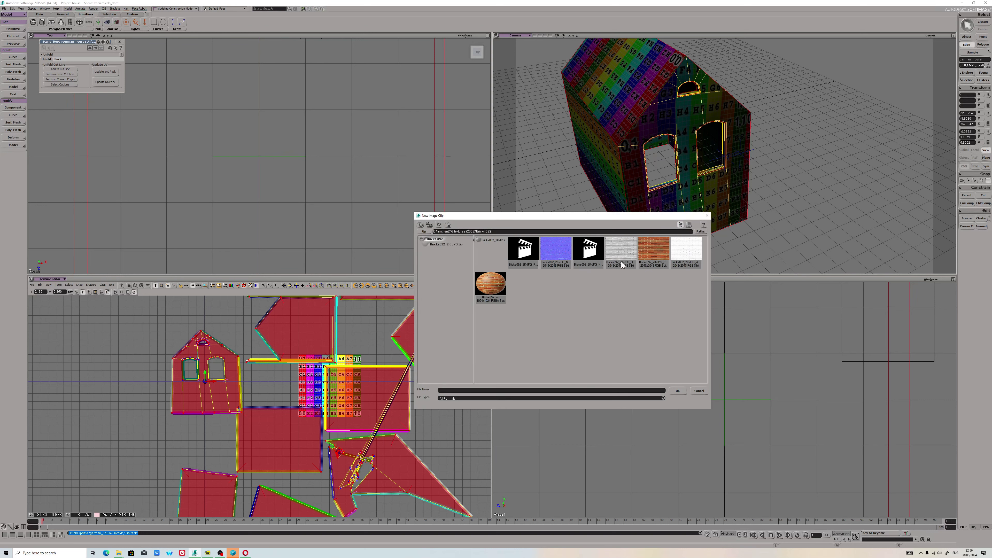
click(648, 252)
click(679, 391)
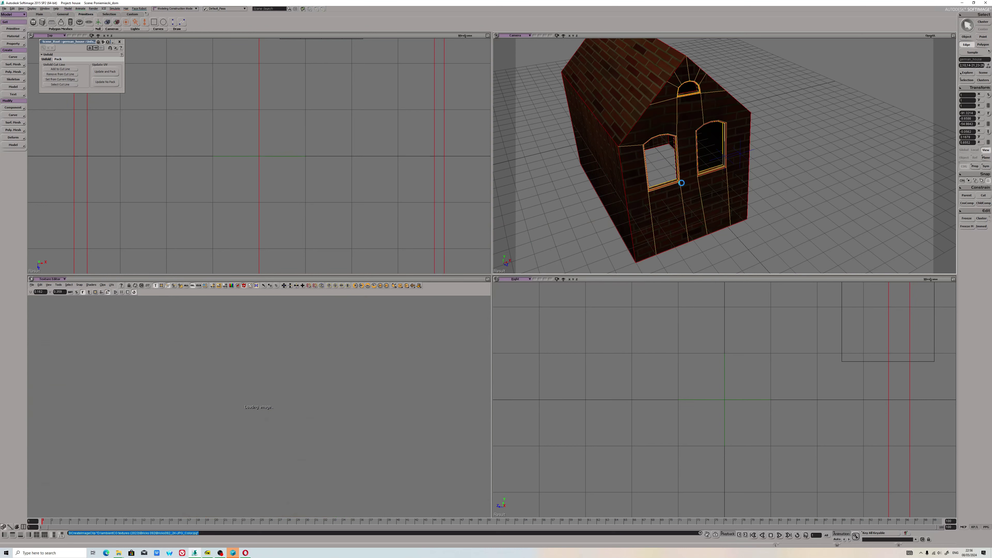
- Examine the brick texture's scale and direction across the gable wall, side walls and roof
key(s)
drag(701, 175, 684, 146)
middle_drag(684, 146, 738, 212)
scroll(409, 327, down, 2)
scroll(409, 327, down, 2)
key(f)
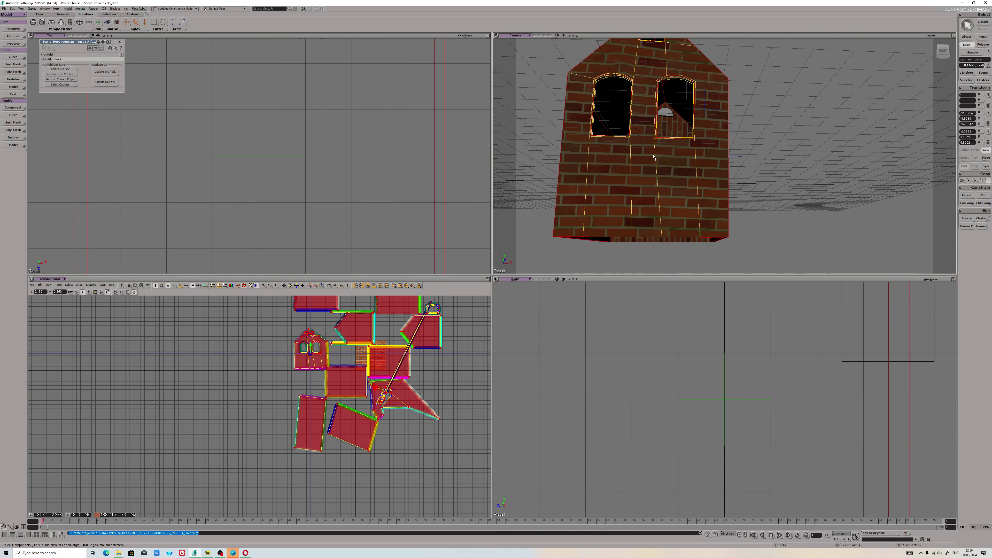
scroll(653, 156, down, 3)
drag(653, 156, 433, 315)
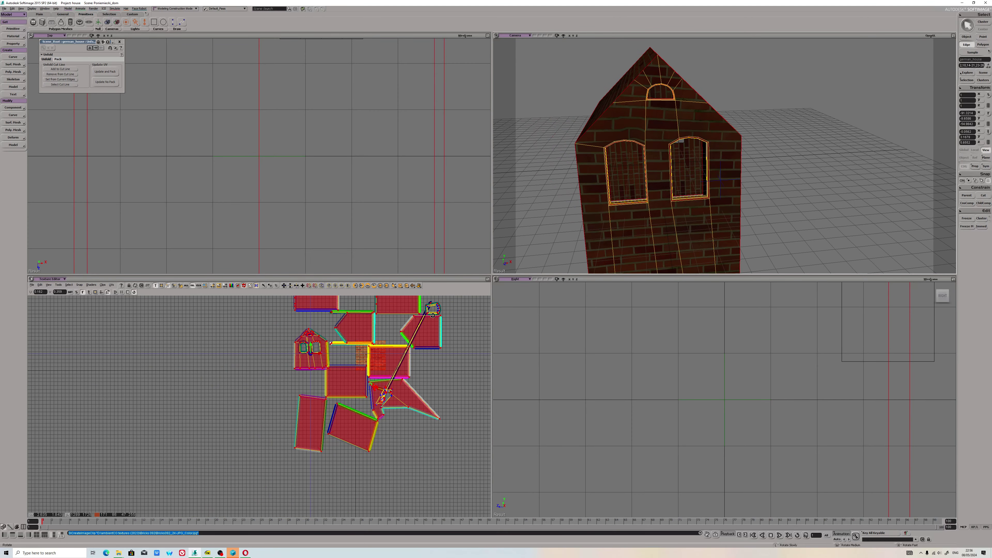
- Inspect the window openings in the gable's UV island and compare them with the bricks on the model
scroll(326, 396, up, 5)
scroll(327, 397, down, 3)
scroll(326, 397, up, 3)
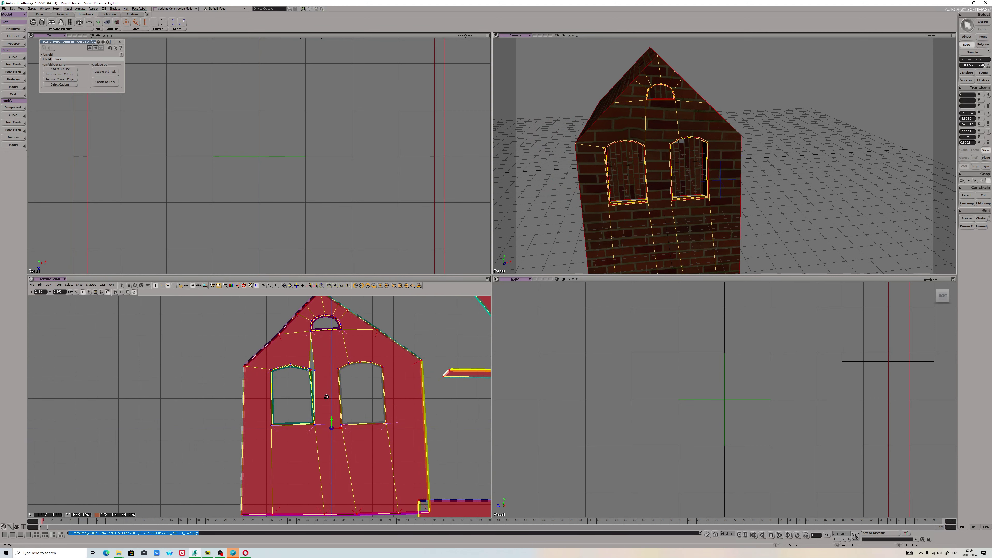
scroll(326, 397, up, 3)
scroll(306, 344, down, 6)
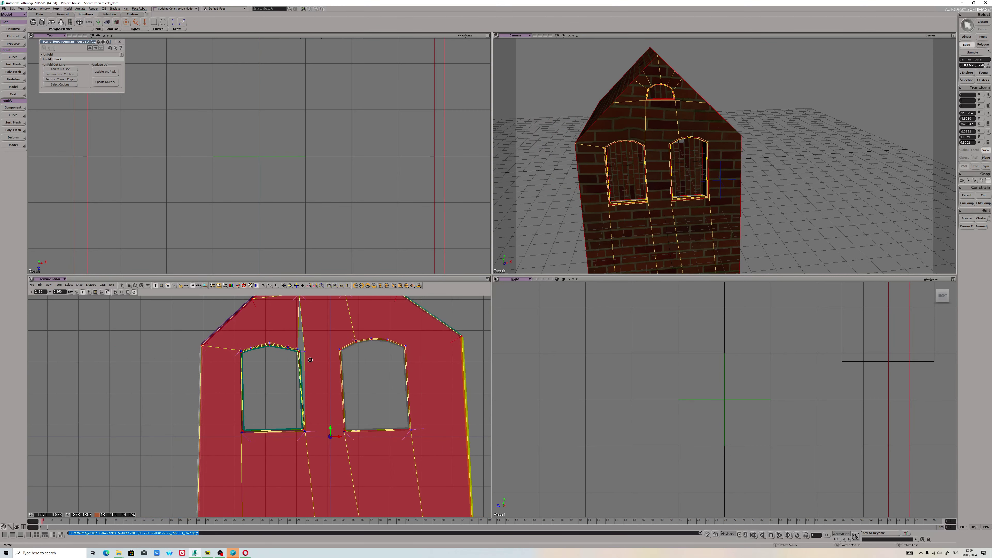
scroll(668, 183, down, 3)
middle_drag(631, 192, 638, 190)
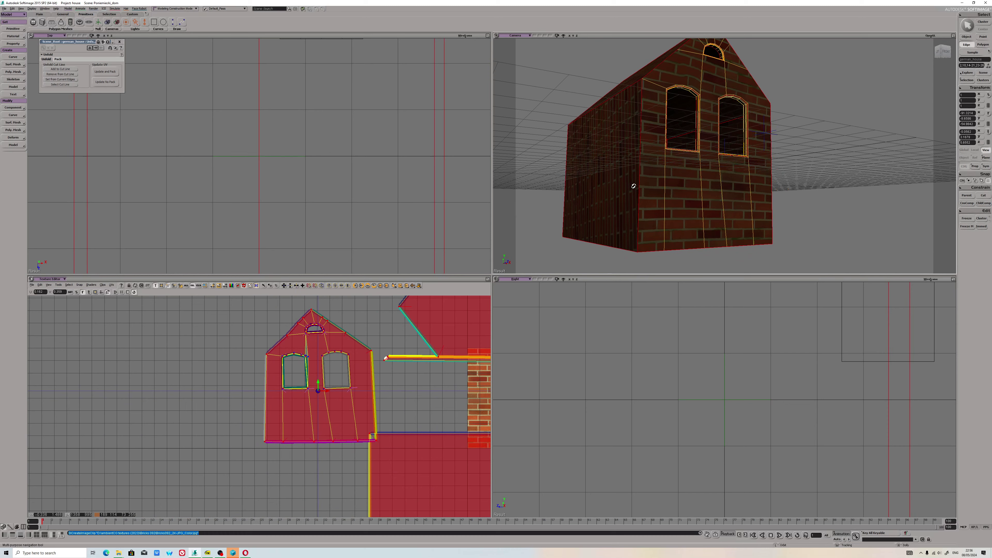
scroll(636, 216, up, 3)
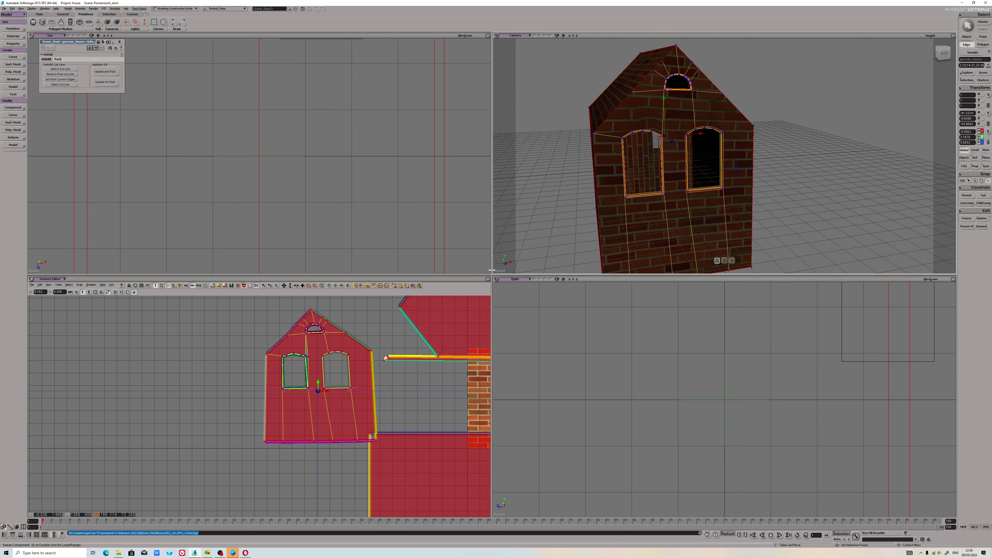
- Try an object-aligned subprojection on the selected window edges twice, undoing it each time
key(v)
click(413, 286)
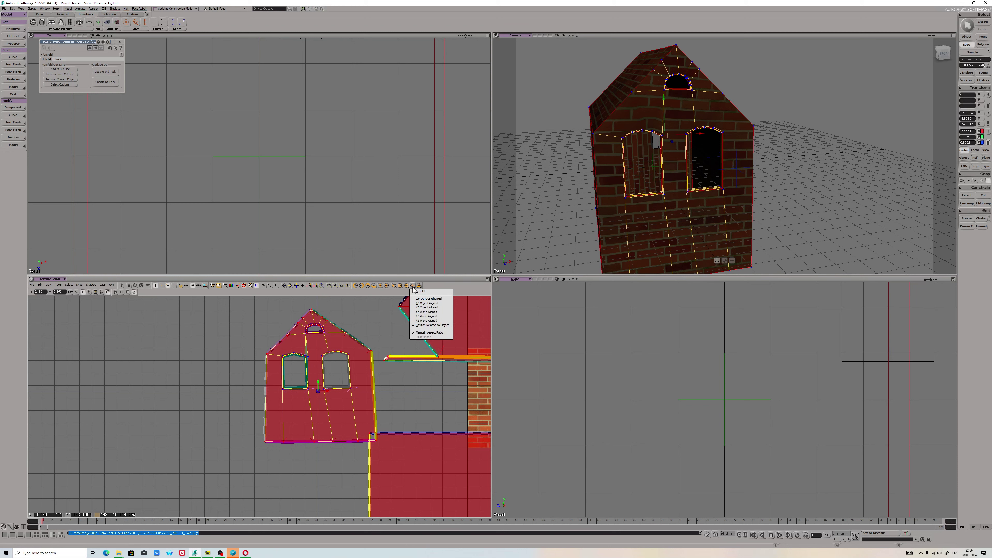
click(418, 303)
key(ctrl+z)
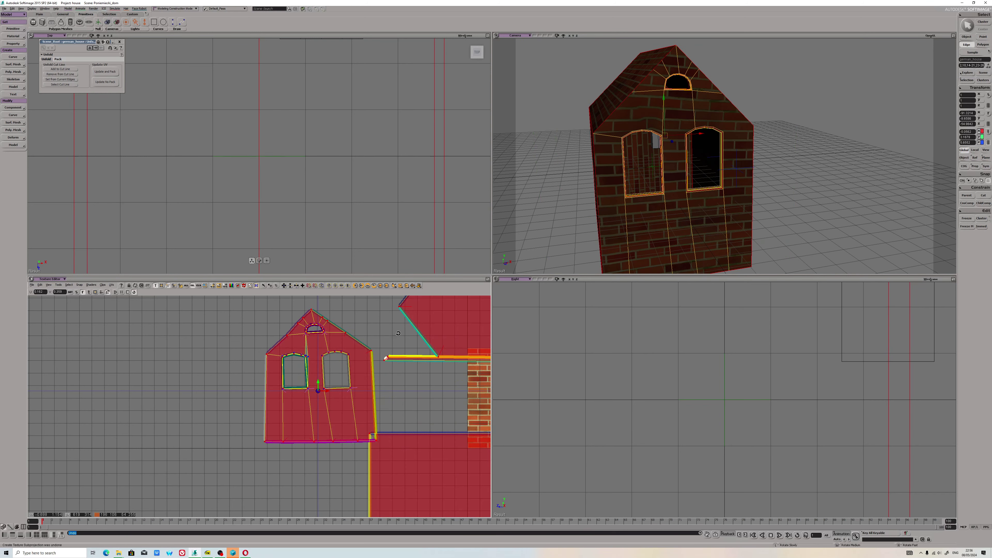
scroll(398, 333, down, 3)
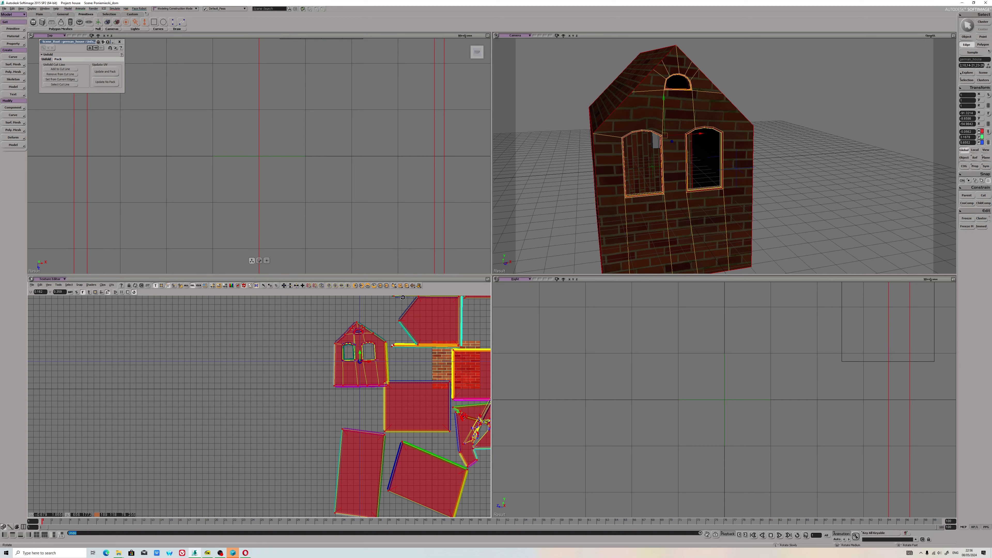
click(413, 286)
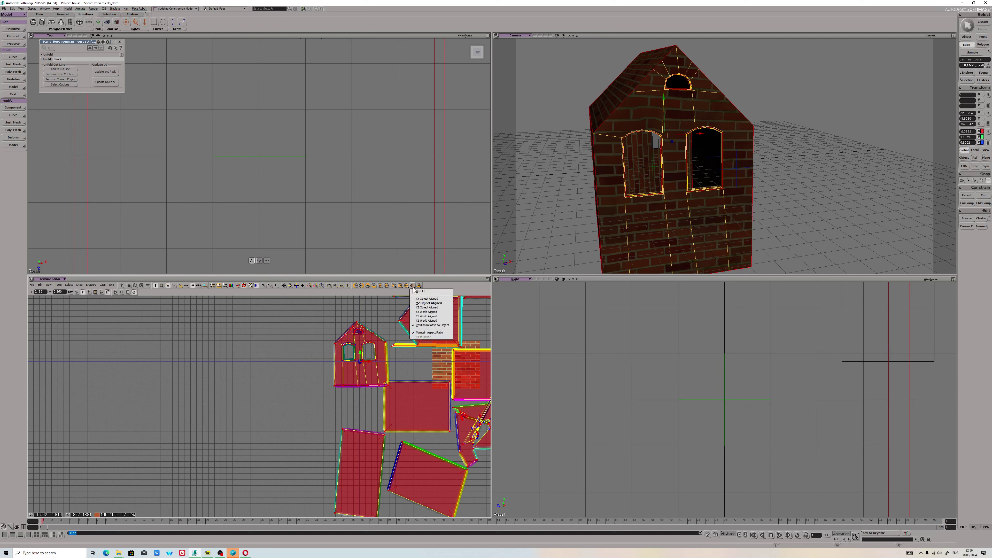
click(427, 303)
key(ctrl+z)
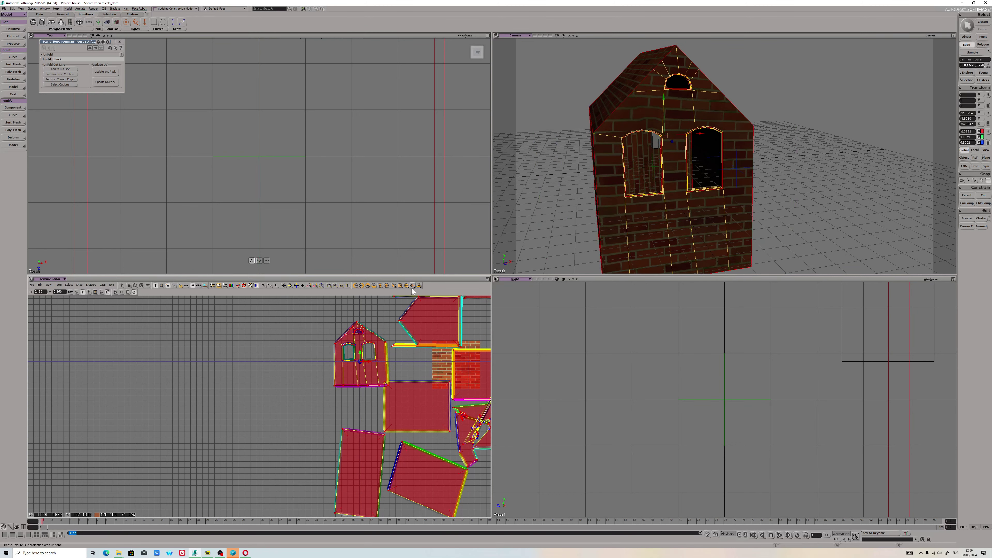
- Try an XY Object Aligned subprojection on the selected edges and undo it
scroll(382, 378, down, 4)
key(c)
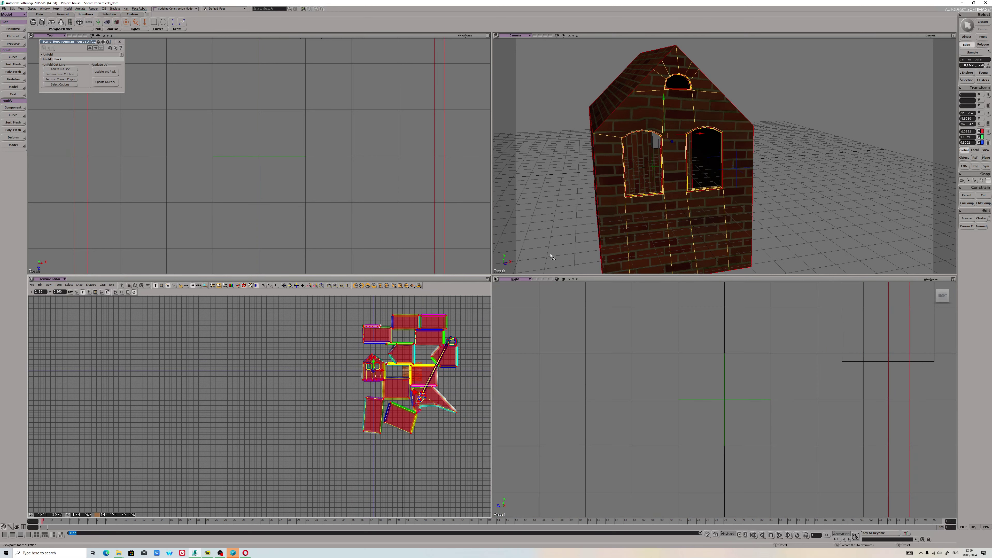
click(394, 285)
click(401, 299)
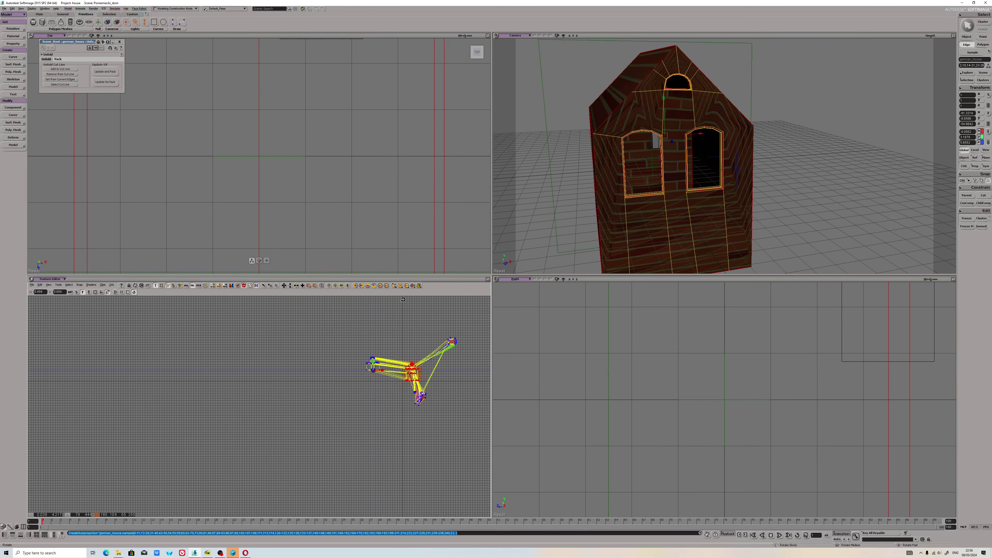
key(ctrl+z)
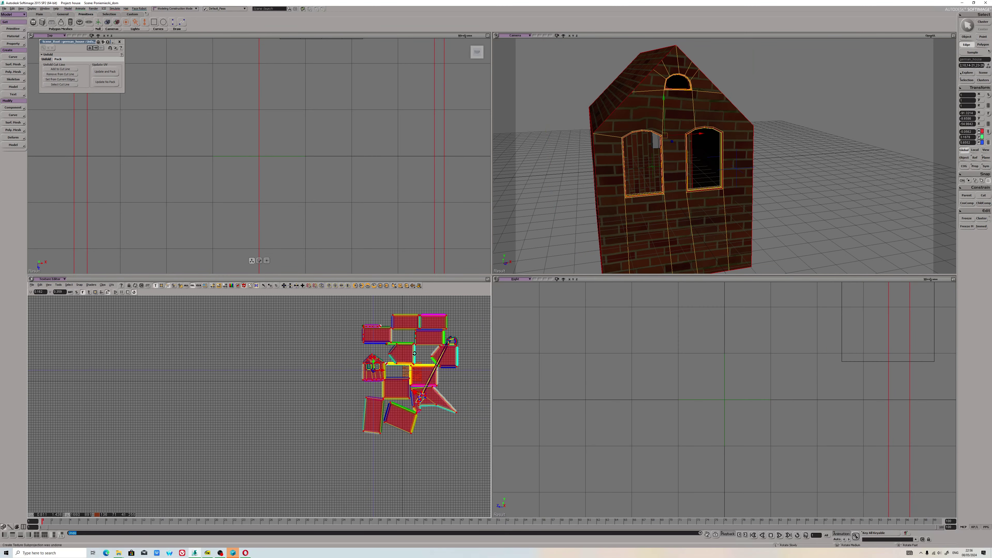
- Toggle Maintain Aspect Ratio, try the subprojection on a different object-aligned plane, and undo it
click(394, 285)
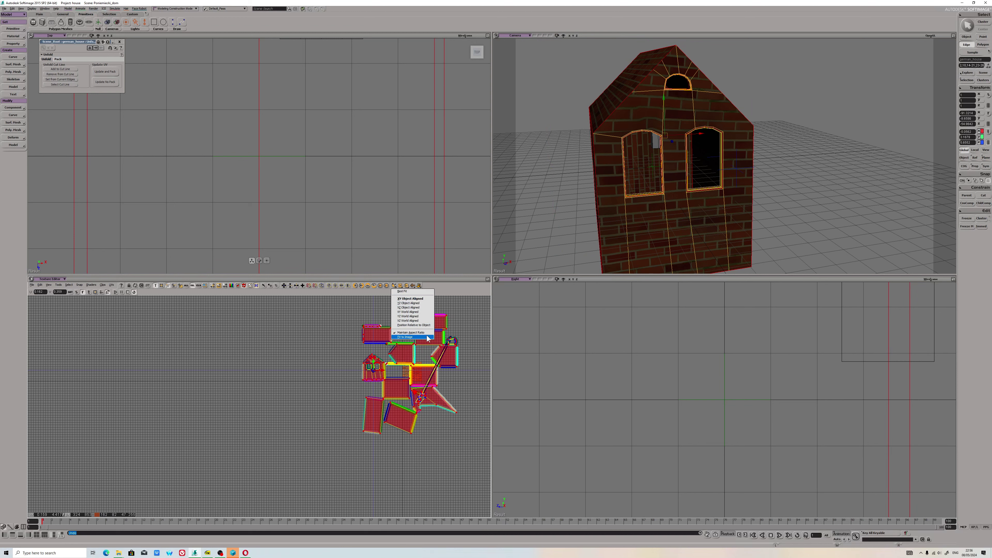
click(410, 332)
click(406, 307)
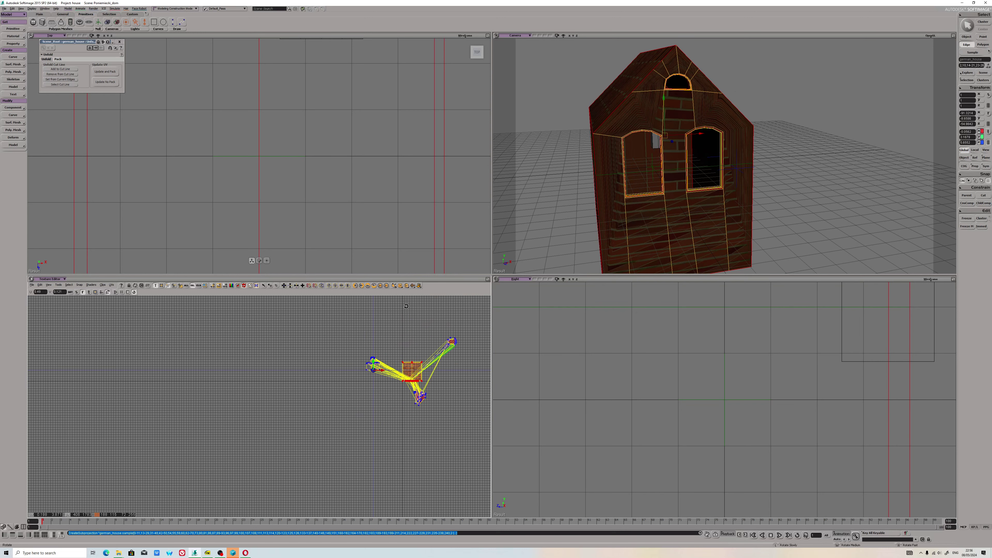
key(ctrl+z)
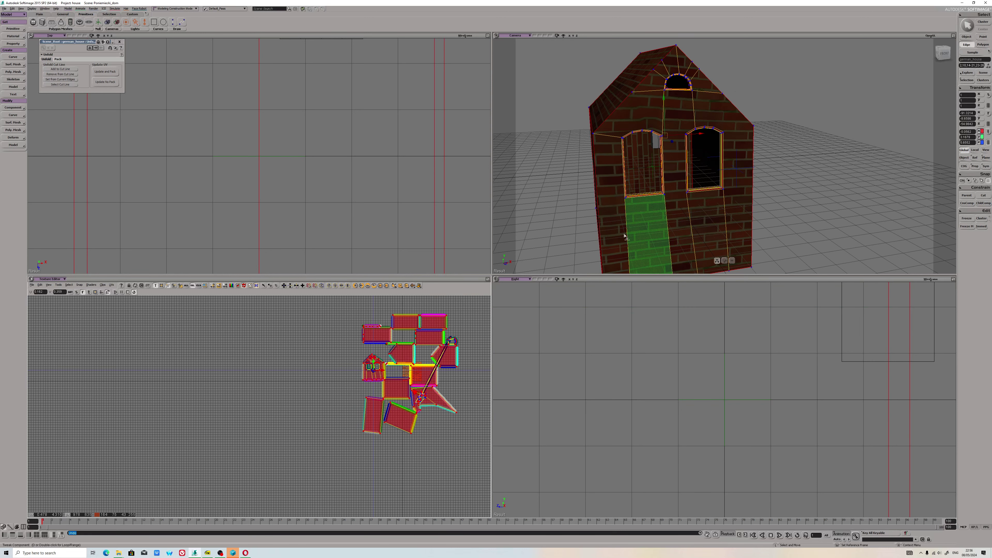
- Select all the front gable wall polygons around the two arched windows and the small attic window
key(u)
click(646, 235)
shift+click(614, 204)
shift+click(640, 118)
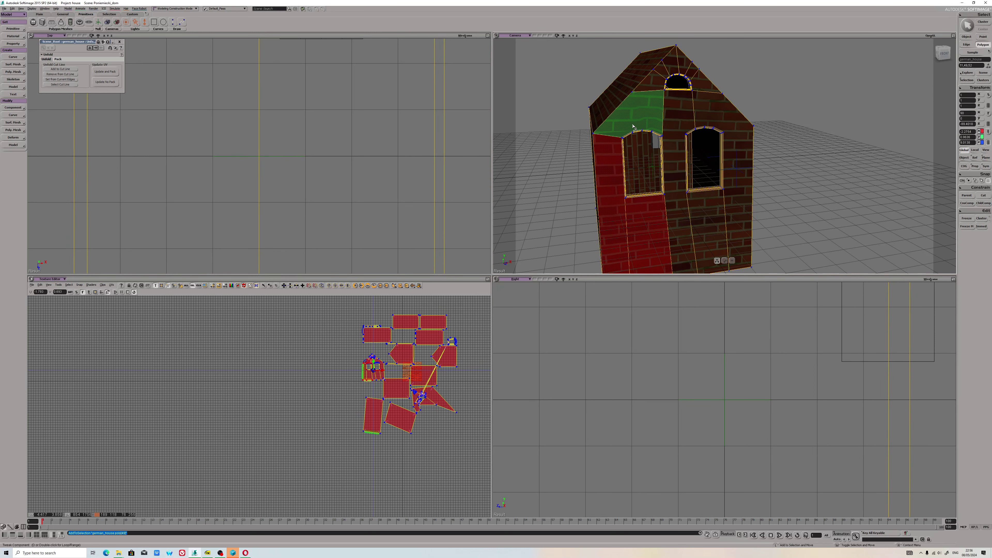
shift+click(672, 113)
shift+click(664, 70)
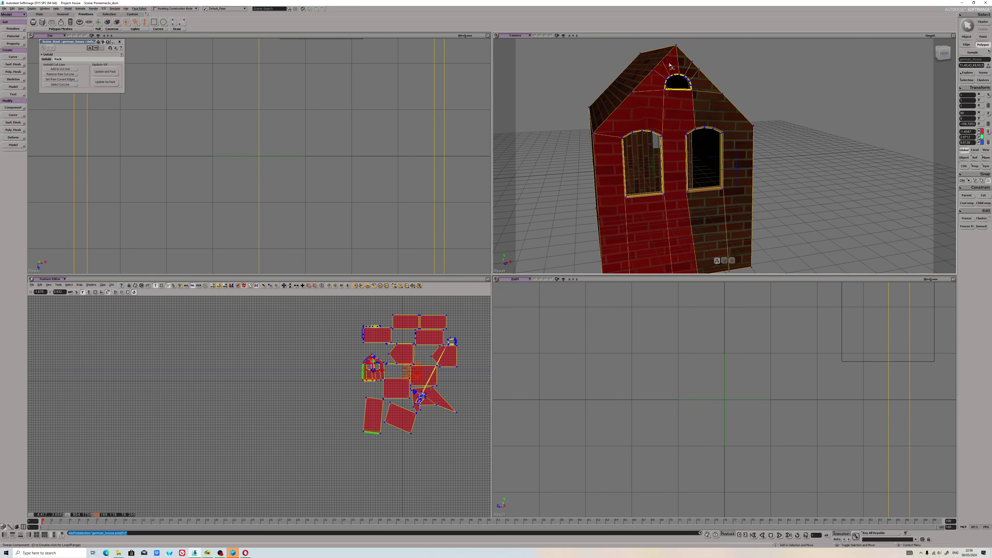
shift+click(684, 65)
shift+click(703, 80)
shift+click(738, 176)
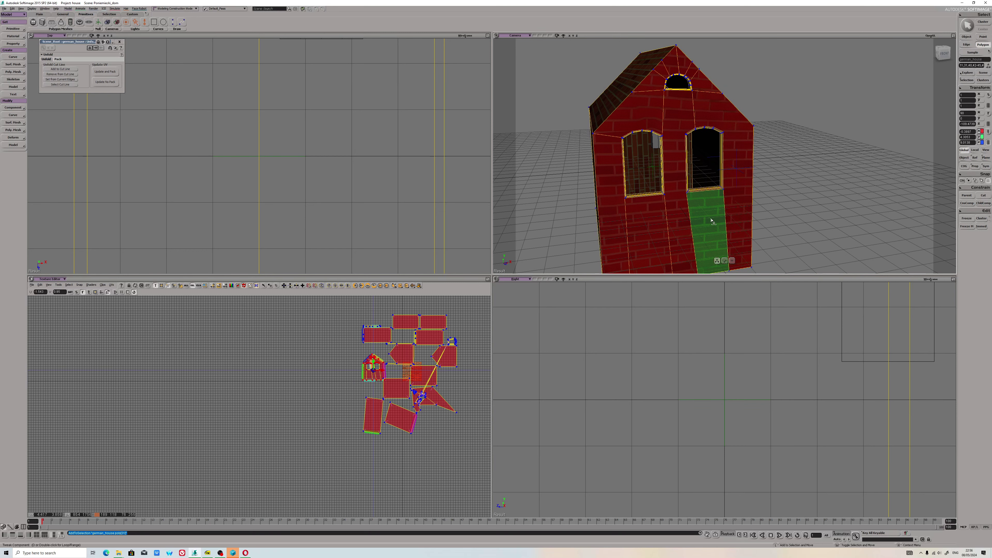
shift+click(707, 230)
- Apply a planar subprojection to the selected gable wall polygons and check the brick layout on the model
key(c)
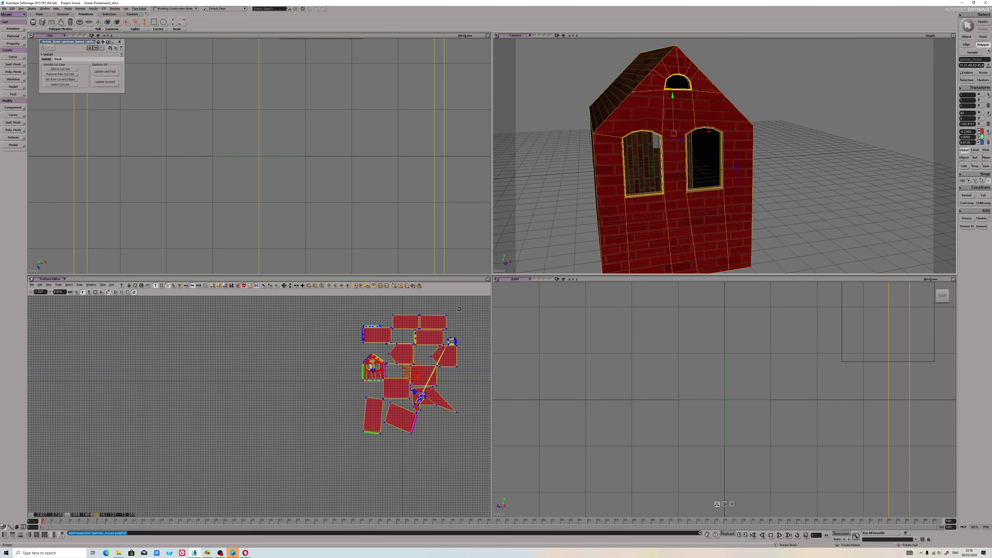
click(407, 286)
click(430, 311)
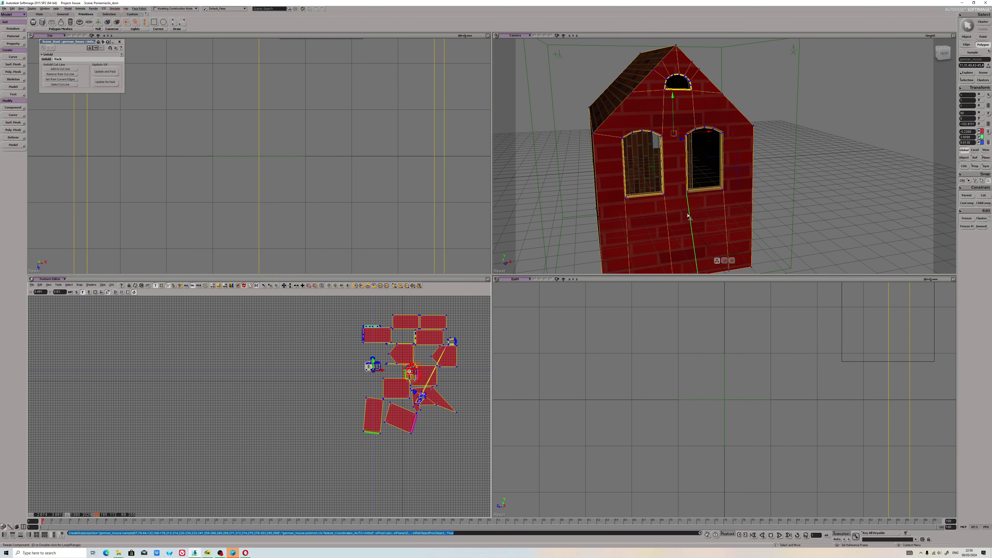
drag(688, 216, 644, 222)
scroll(420, 373, up, 5)
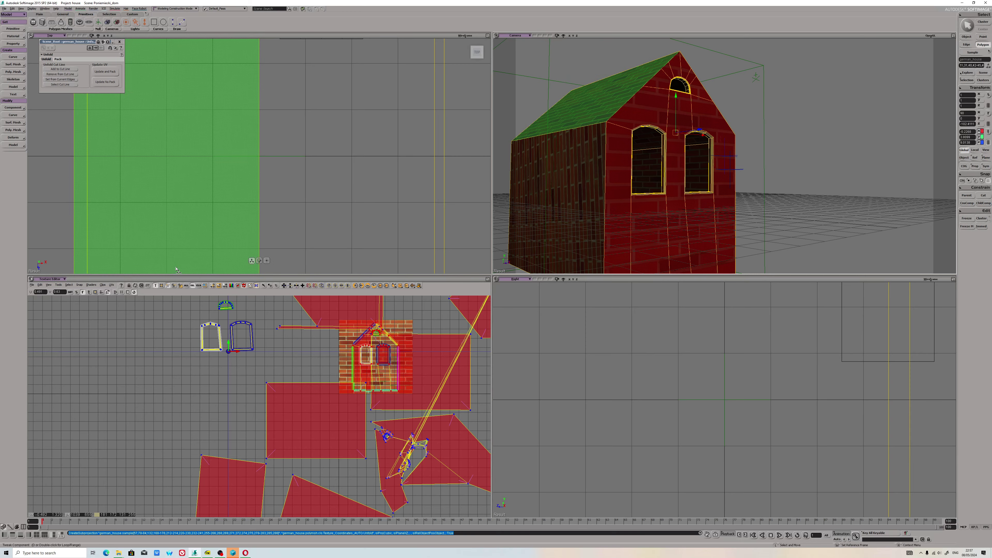
- Move the gable wall's UV island off the brick image into the empty area beneath the window-frame islands
key(m)
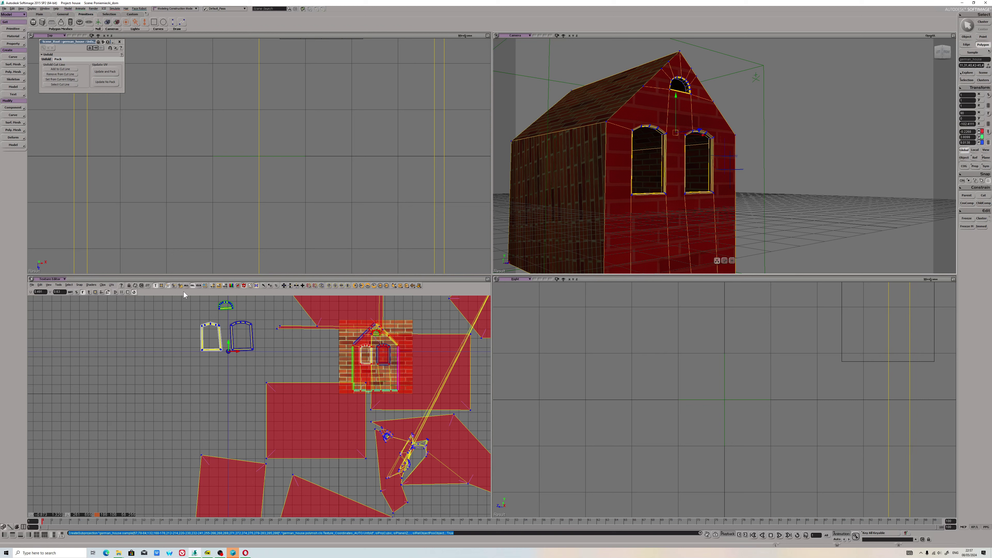
click(378, 366)
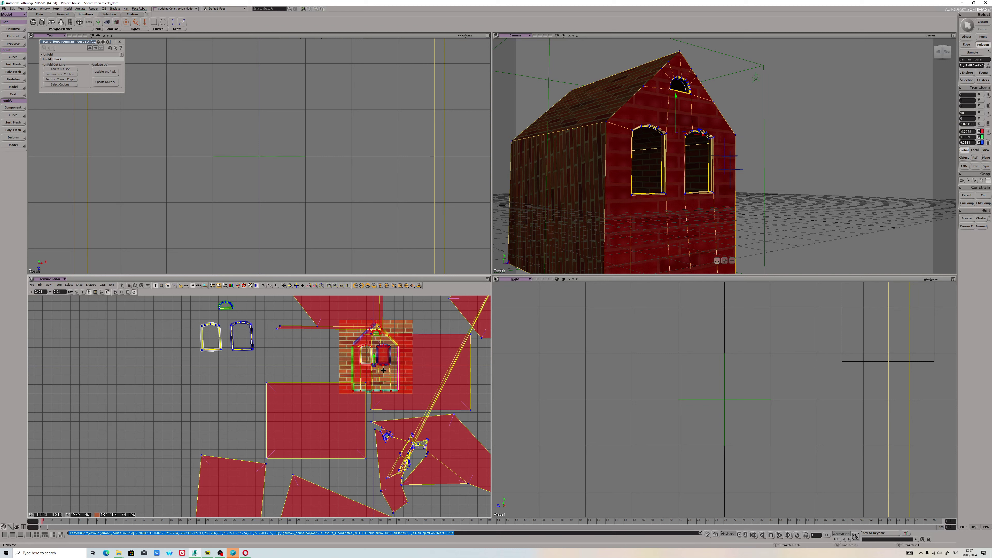
drag(374, 364, 203, 409)
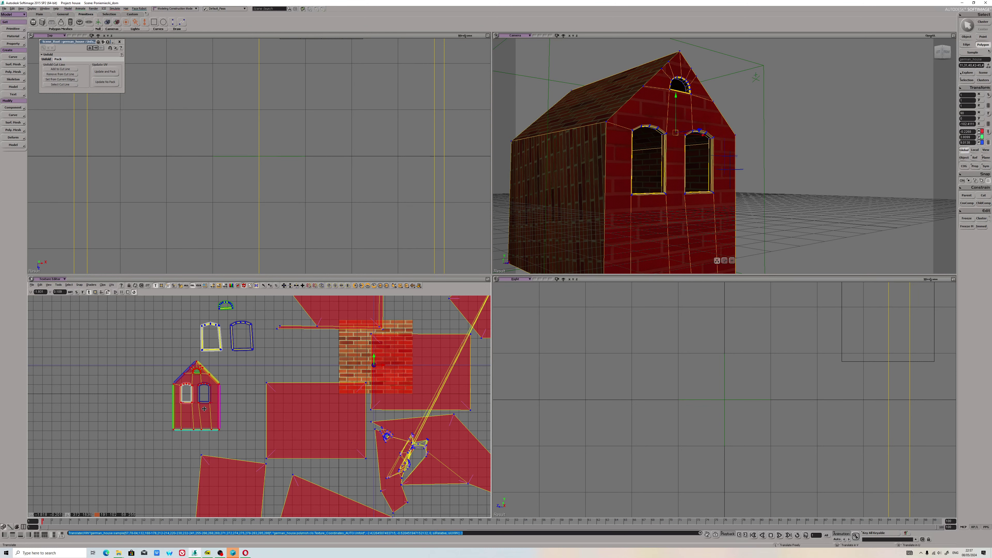
- Scale the gable wall's UV island up uniformly to about three times its size
key(x)
alt+click(198, 402)
drag(195, 402, 287, 350)
key(m)
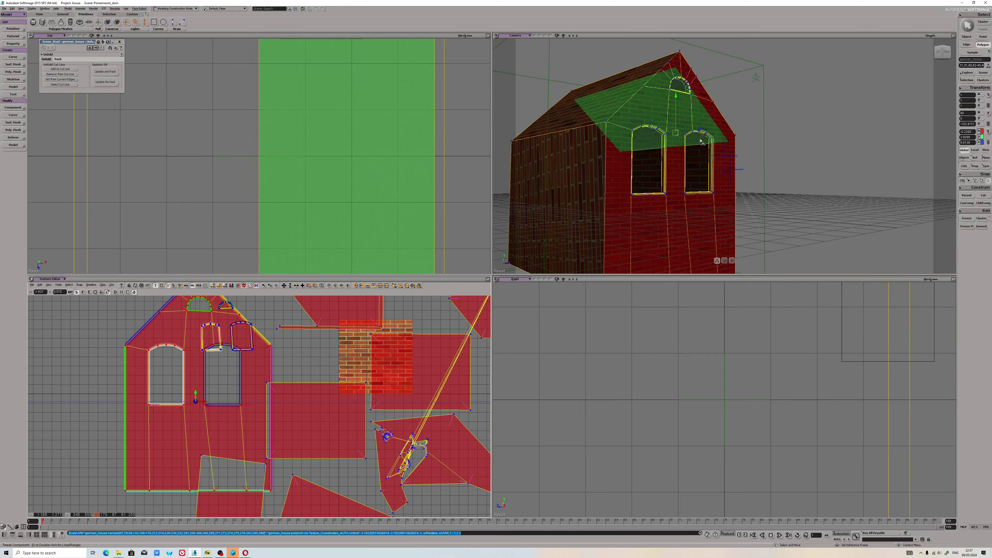
- Clear the polygon selection and inspect the brick scale on the gable wall and roof from another angle
mouse_move(797, 145)
right_down()
mouse_move(855, 132)
mouse_move(807, 153)
right_up()
click(855, 132)
key(s)
drag(806, 153, 932, 37)
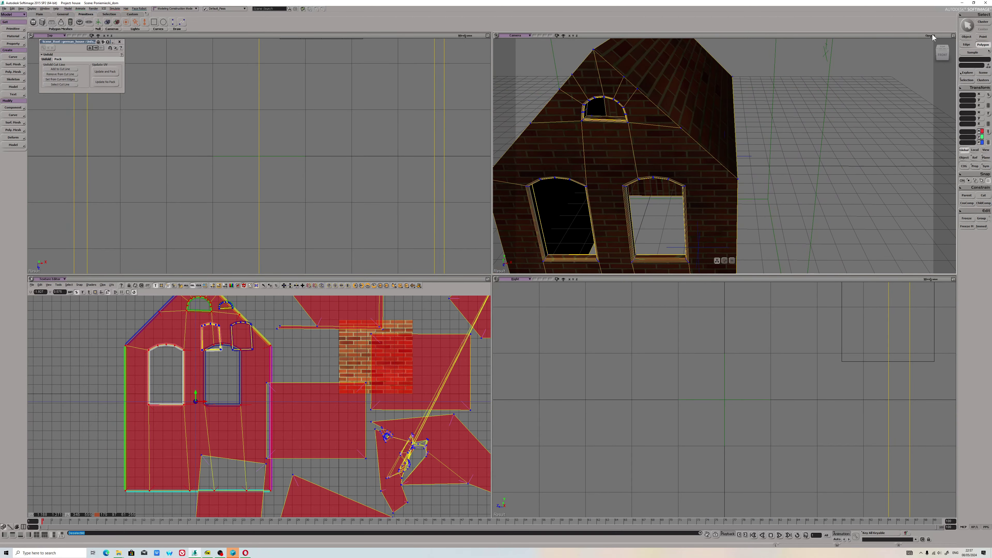
- Select the whole german_house object and freeze its modeling history
click(953, 35)
key(space)
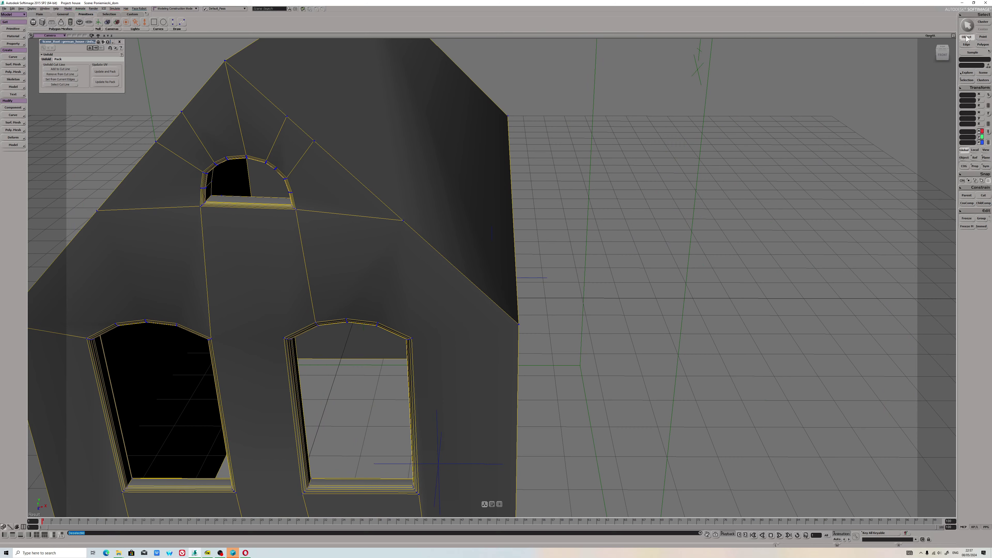
click(557, 173)
key(f)
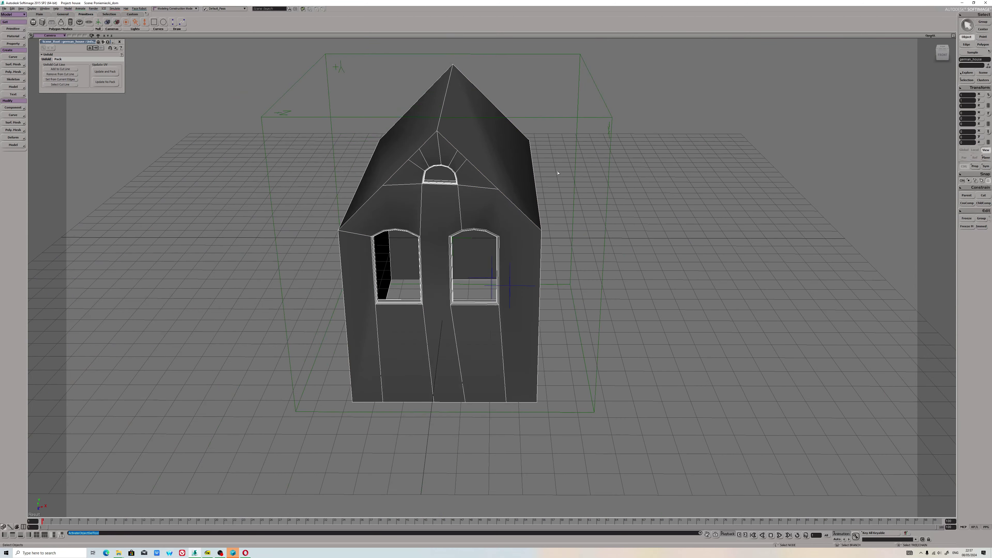
click(967, 226)
click(953, 35)
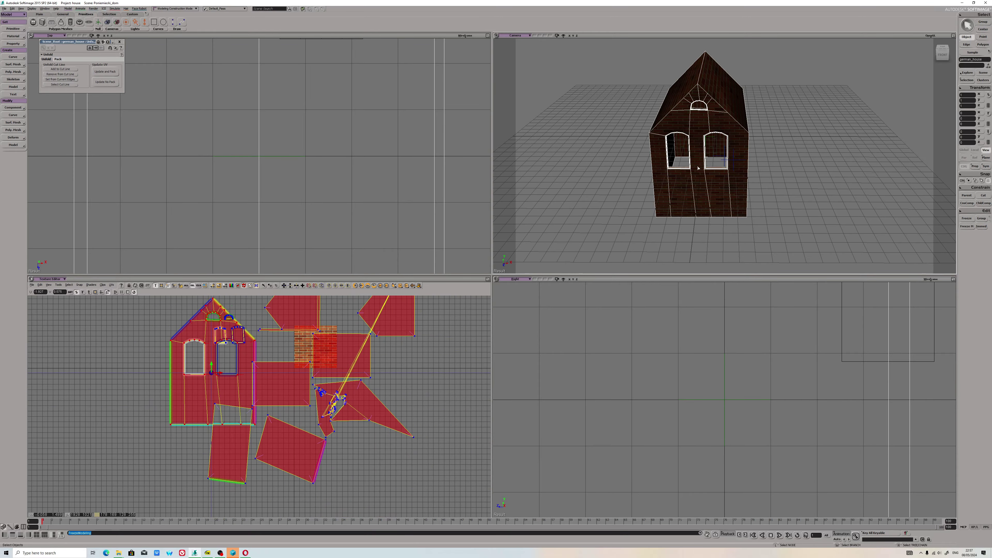
- Enlarge the camera view of the house, then check the mental ray renderer options and close them
click(953, 35)
key(s)
drag(485, 196, 296, 97)
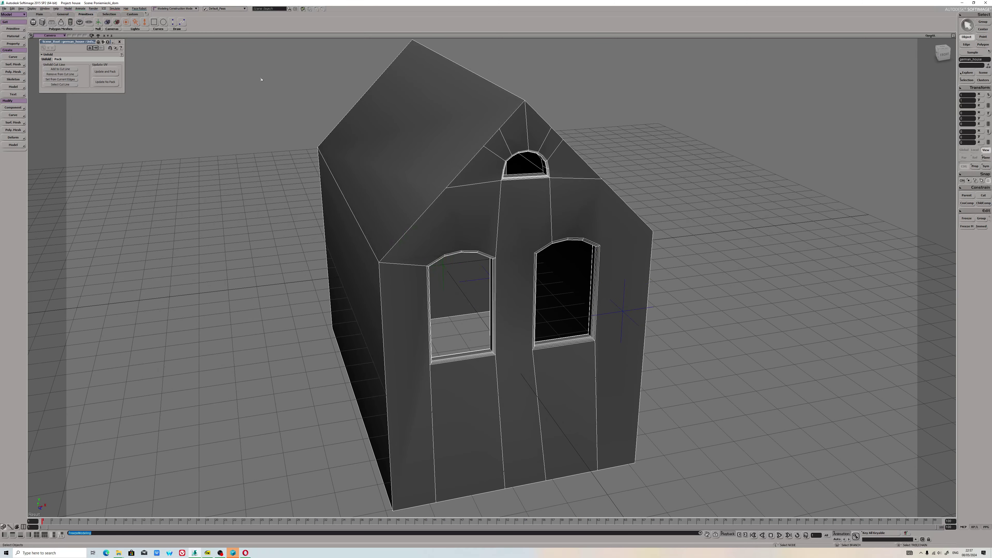
click(94, 9)
click(129, 82)
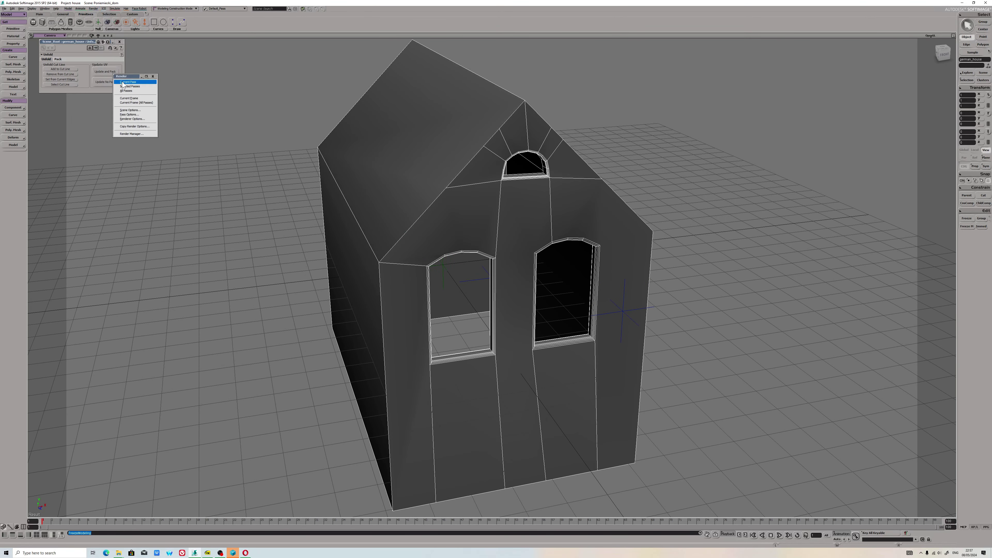
click(132, 119)
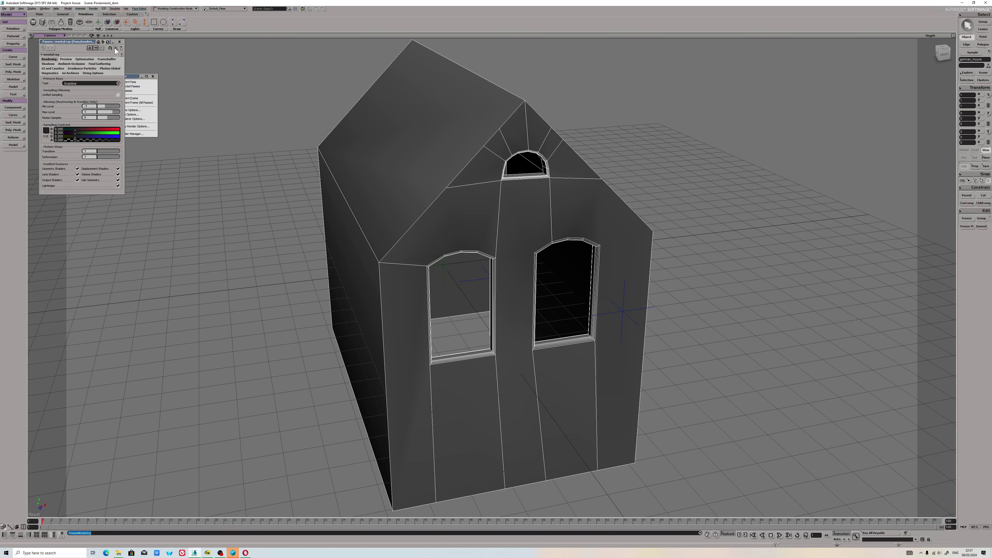
click(119, 42)
- Set the Default_Pass renderer to Cycles Renderer in the Render Manager
click(13, 15)
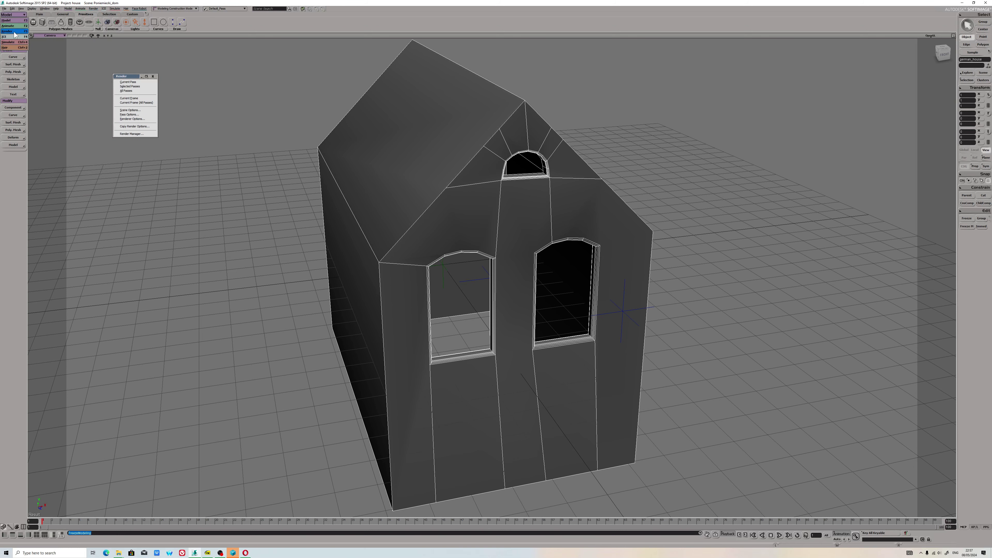
click(13, 32)
click(14, 131)
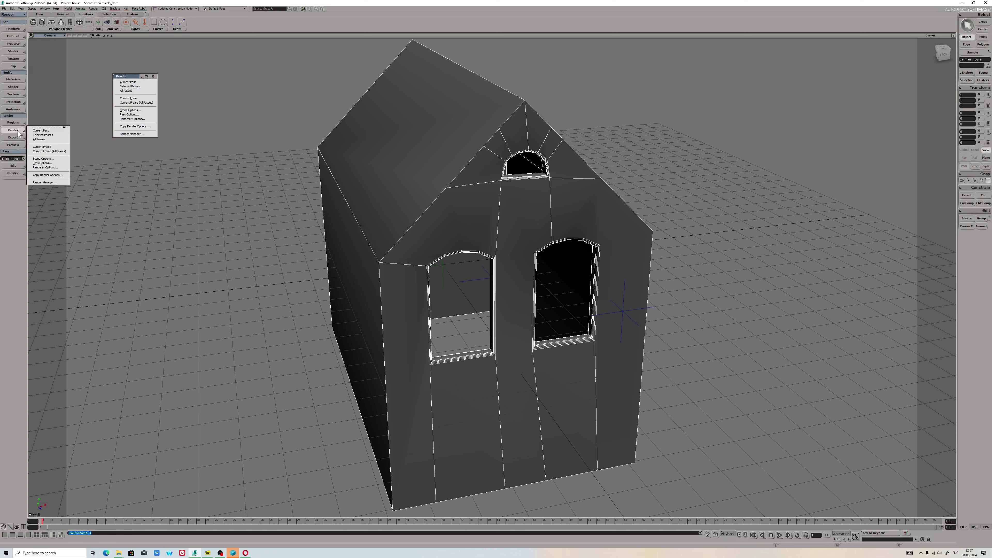
click(55, 181)
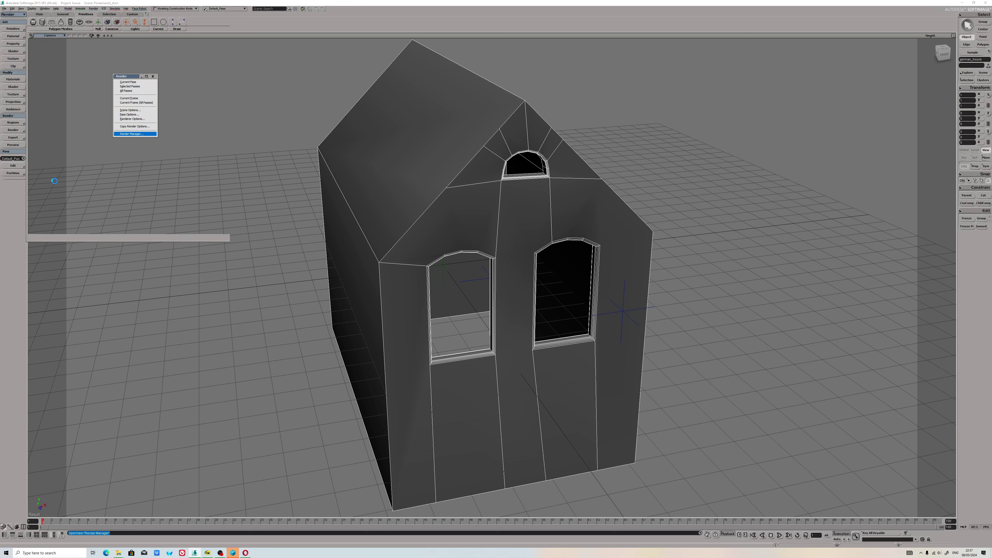
click(112, 67)
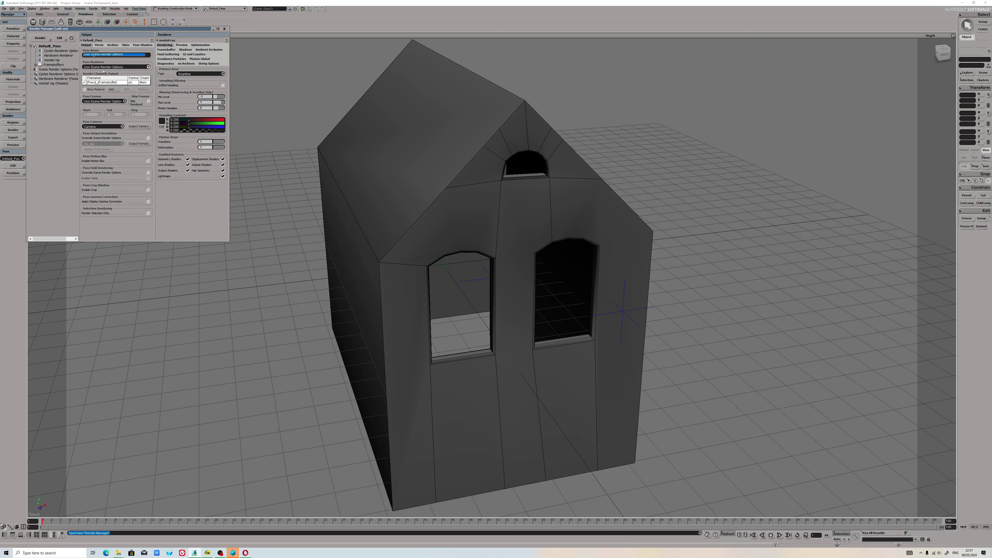
click(99, 56)
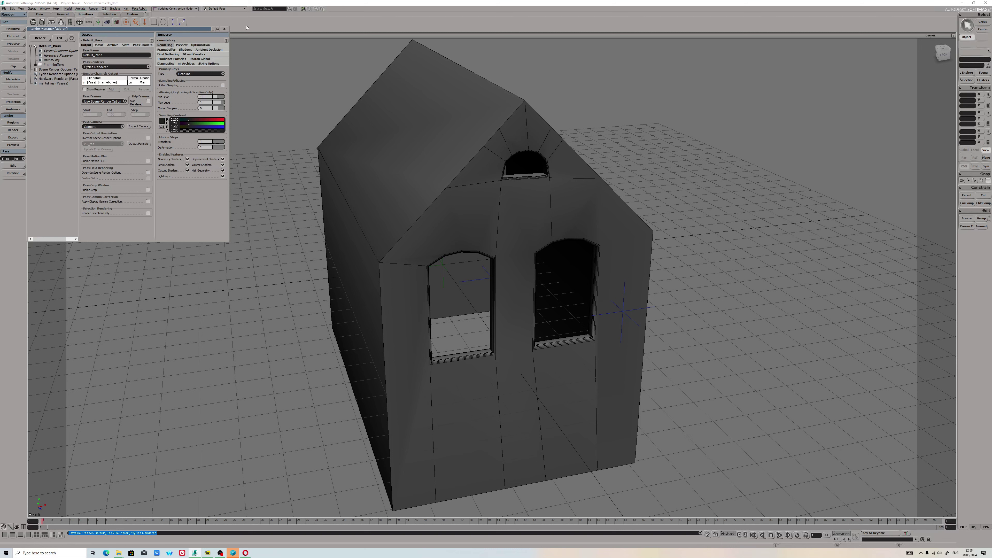
click(225, 29)
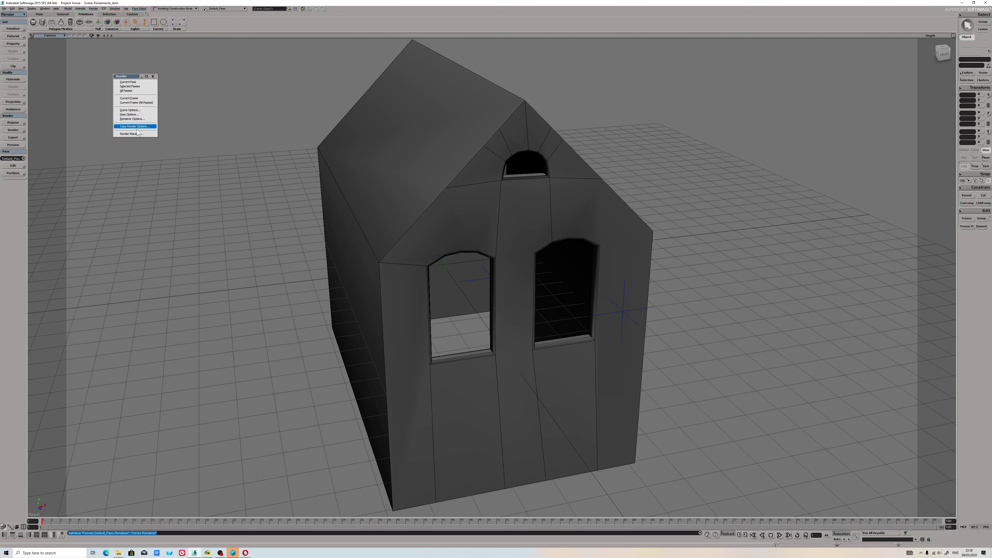
- Raise the Cycles sampling Samples value and turn off the transparent film background
click(131, 119)
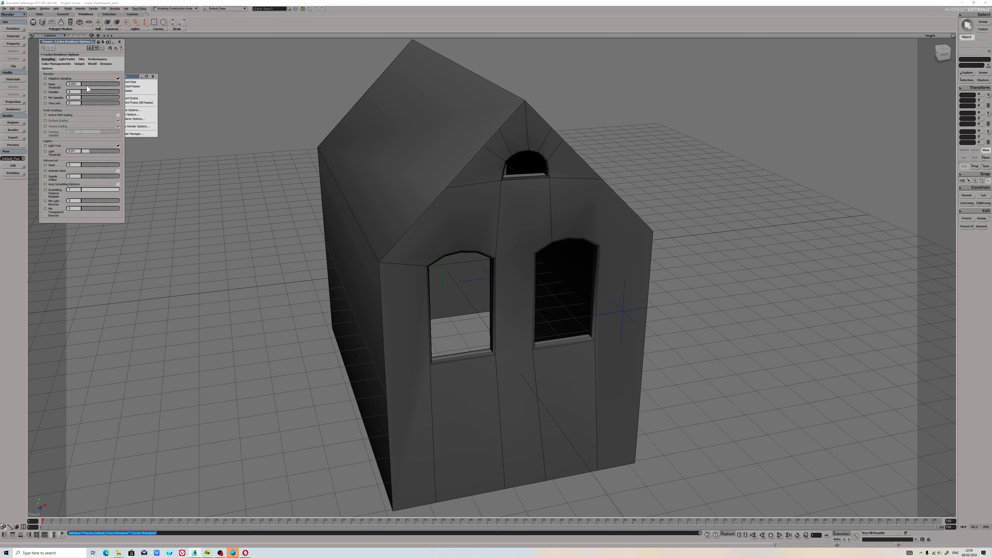
drag(83, 95, 114, 98)
click(71, 60)
click(81, 59)
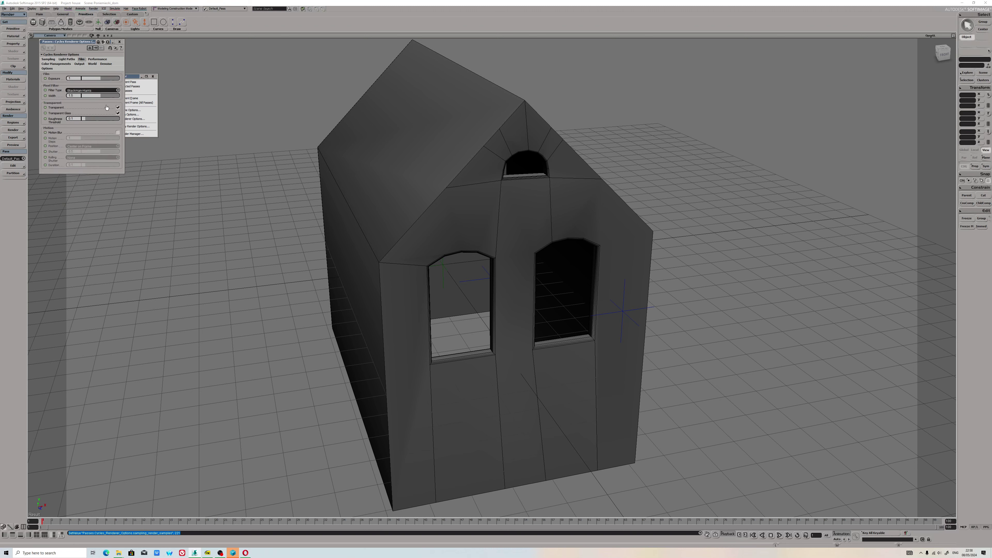
click(119, 108)
- Set the Cycles denoise mode to OpenImageDenoise and enable the NVIDIA GeForce RTX device for rendering
click(94, 60)
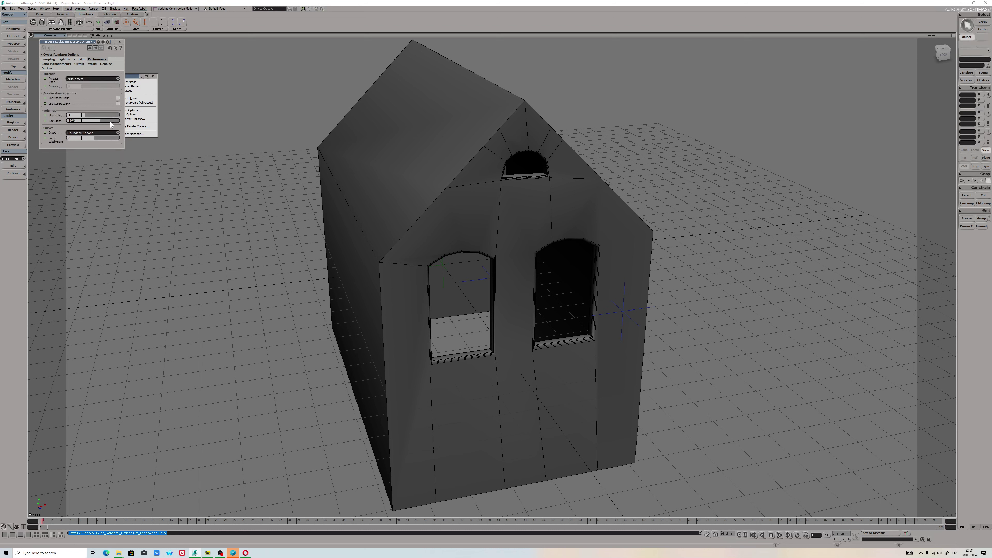
click(103, 65)
click(85, 82)
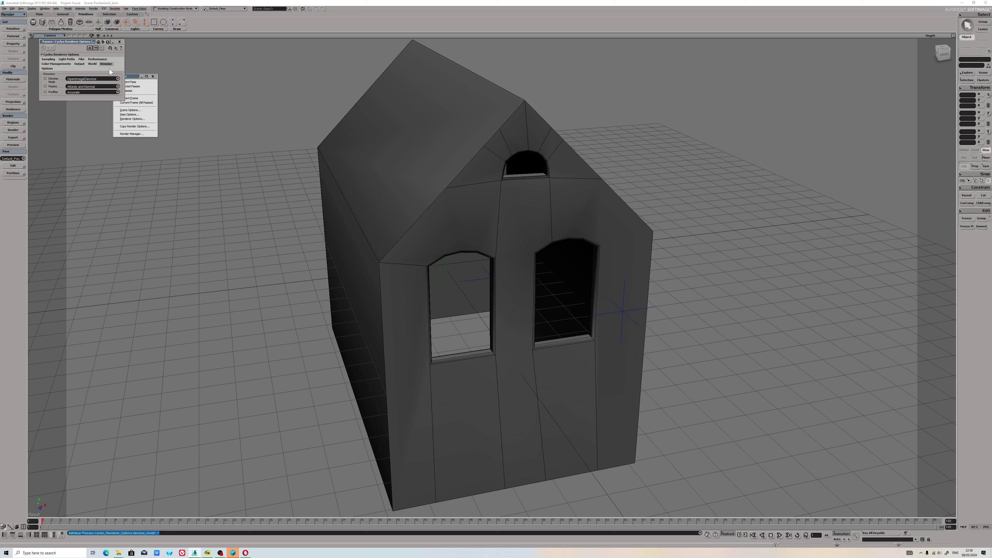
click(48, 69)
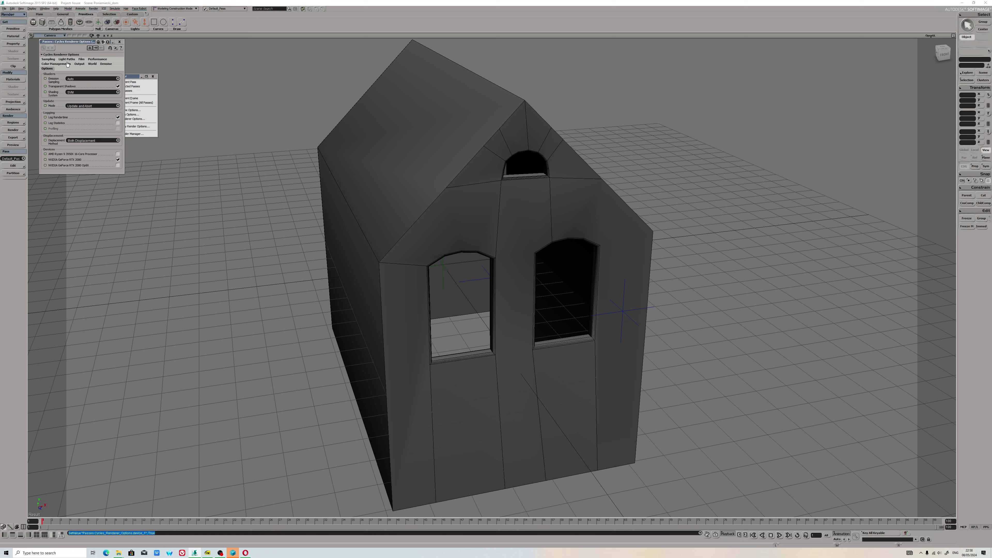
click(50, 59)
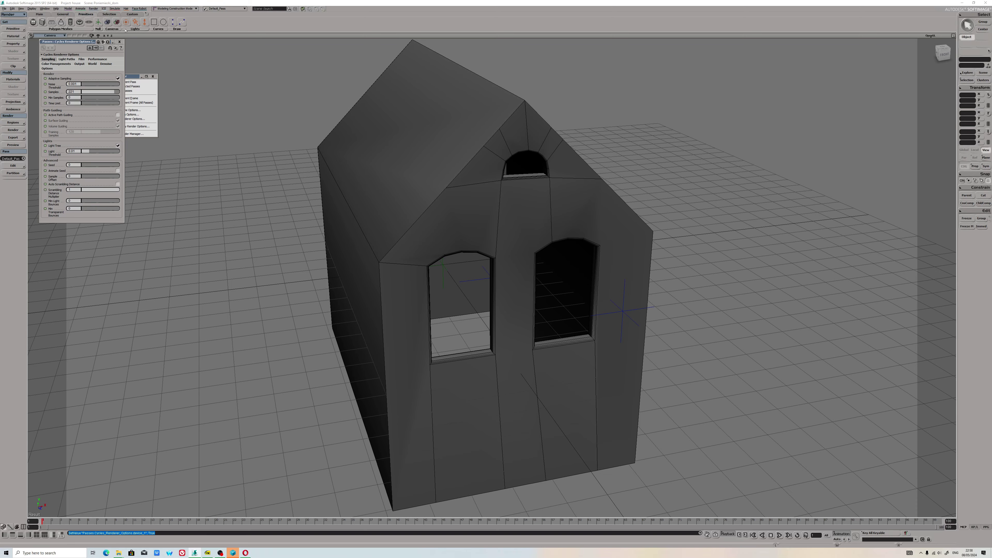
click(120, 42)
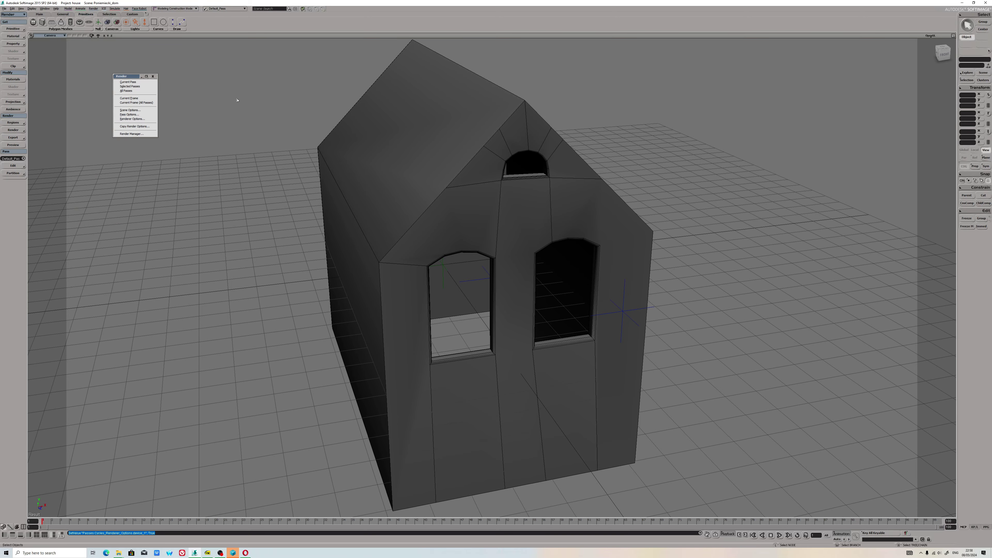
- Reframe the camera on the house from a higher three-quarter angle
key(s)
right_drag(283, 131, 301, 137)
scroll(300, 147, down, 4)
scroll(299, 147, up, 5)
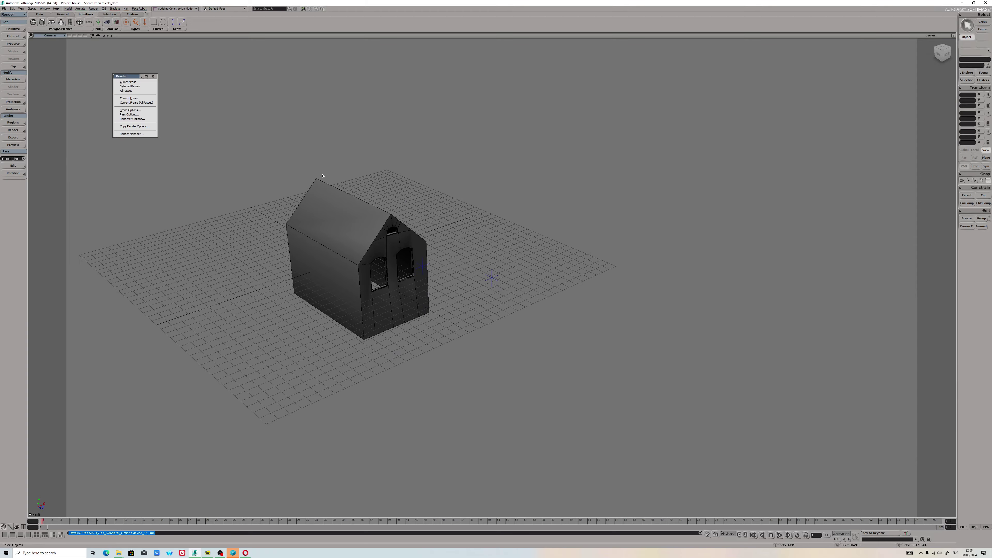
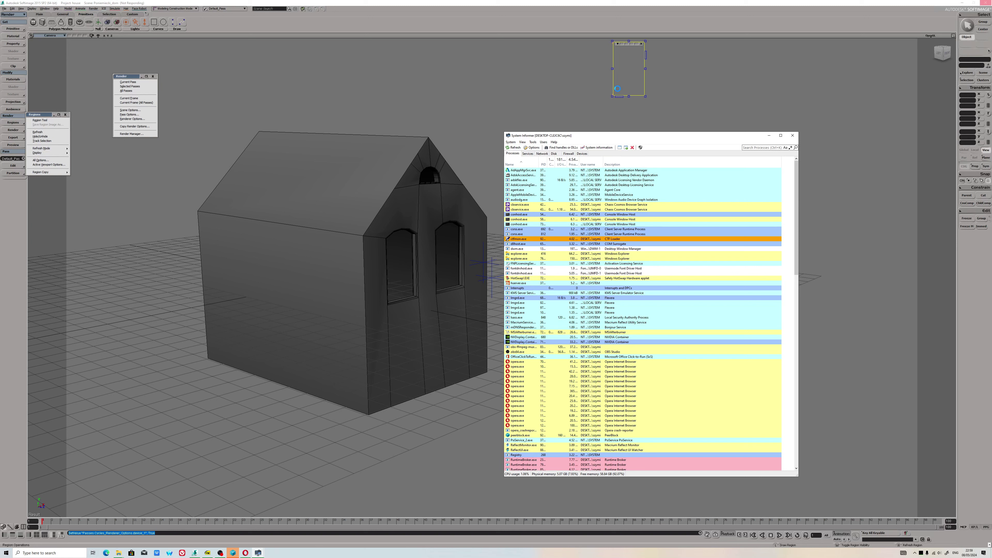
- Look through the running processes in System Informer for the hung Softimage process, XSI.exe
scroll(524, 430, down, 6)
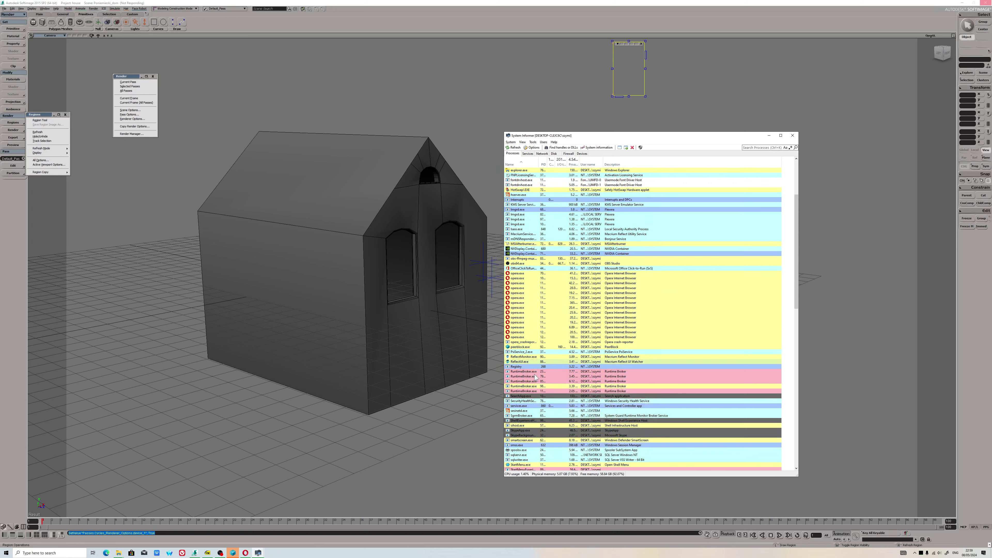
scroll(524, 430, down, 20)
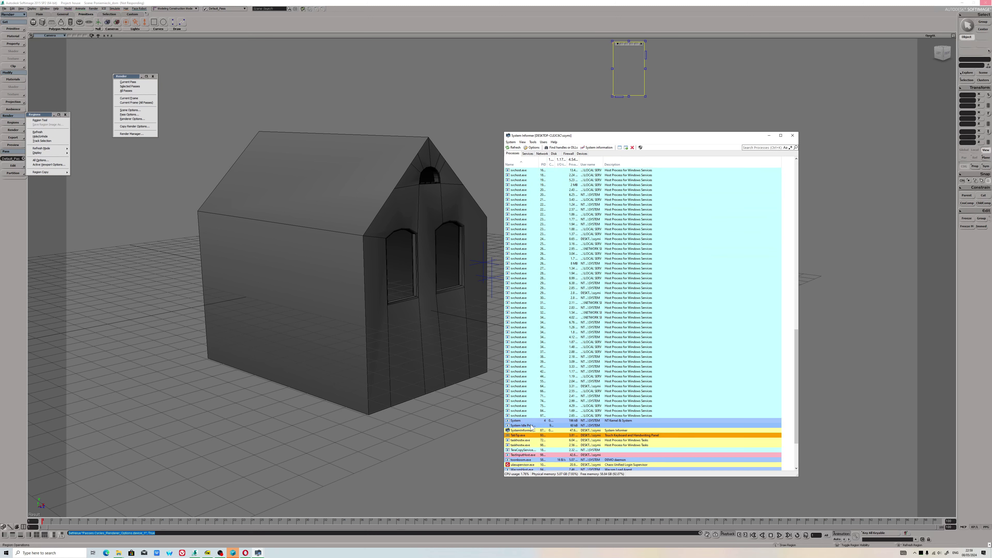
scroll(532, 427, up, 6)
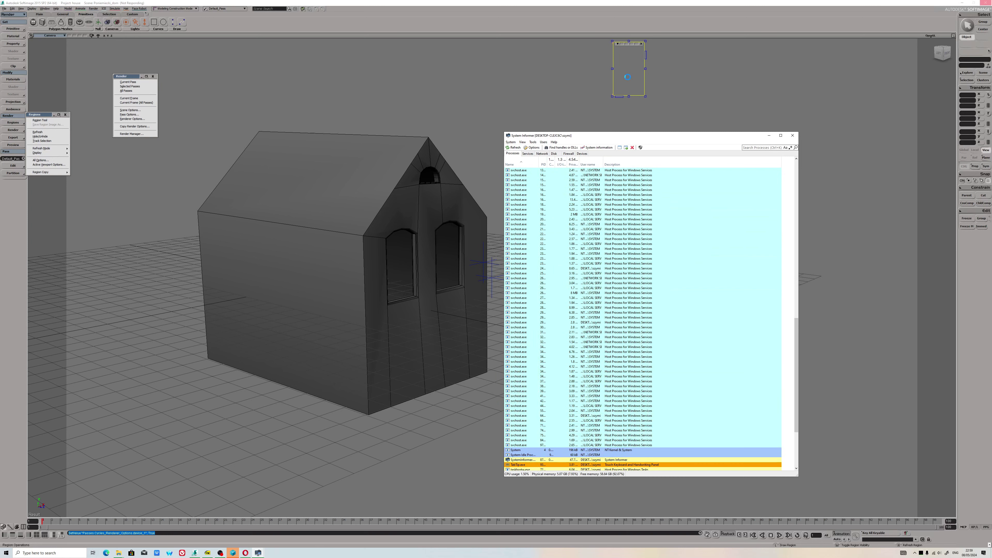
scroll(568, 205, up, 16)
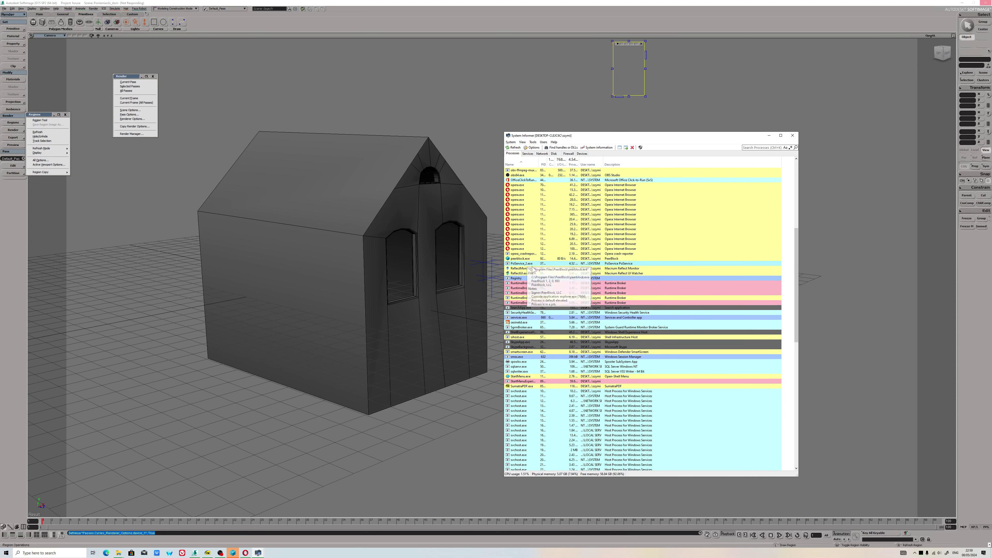
scroll(555, 254, up, 5)
scroll(554, 242, down, 2)
scroll(555, 242, up, 2)
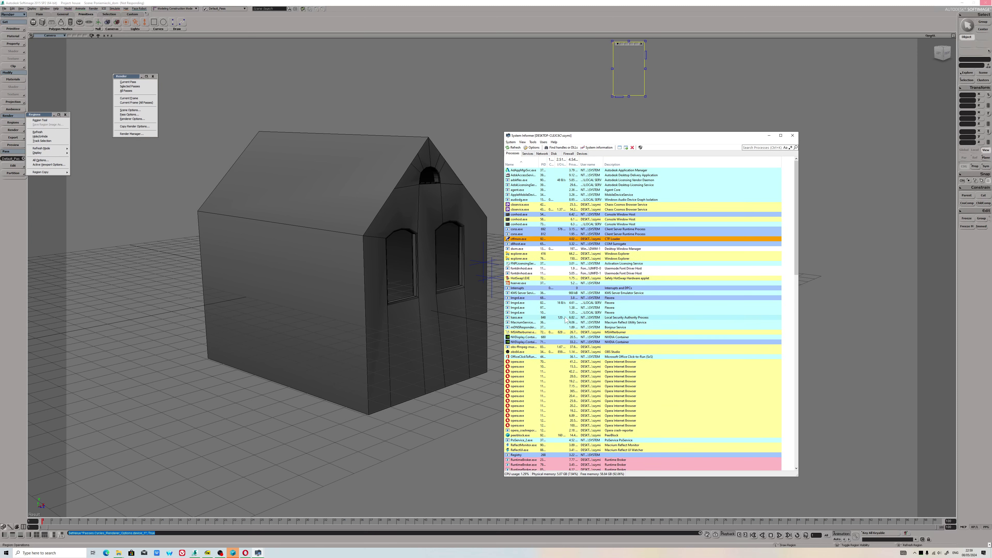
scroll(561, 319, down, 6)
scroll(558, 318, down, 20)
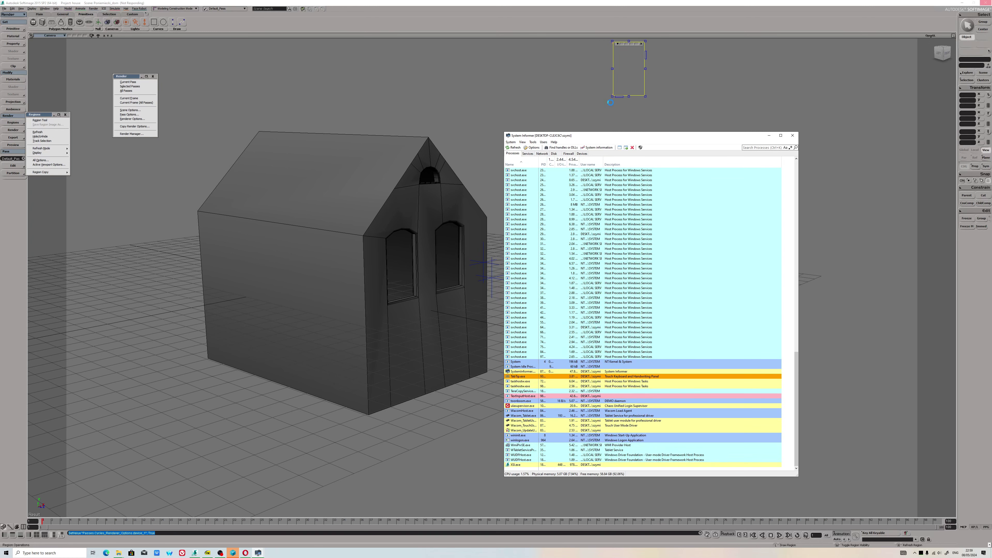
- Terminate the unresponsive XSI.exe process in System Informer and minimize that window
click(625, 67)
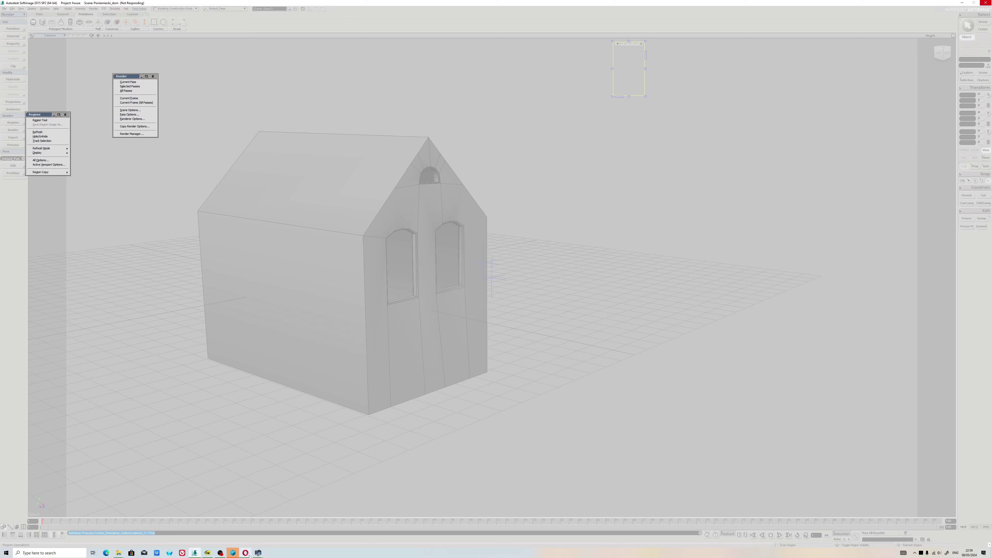
mouse_move(258, 553)
click(237, 530)
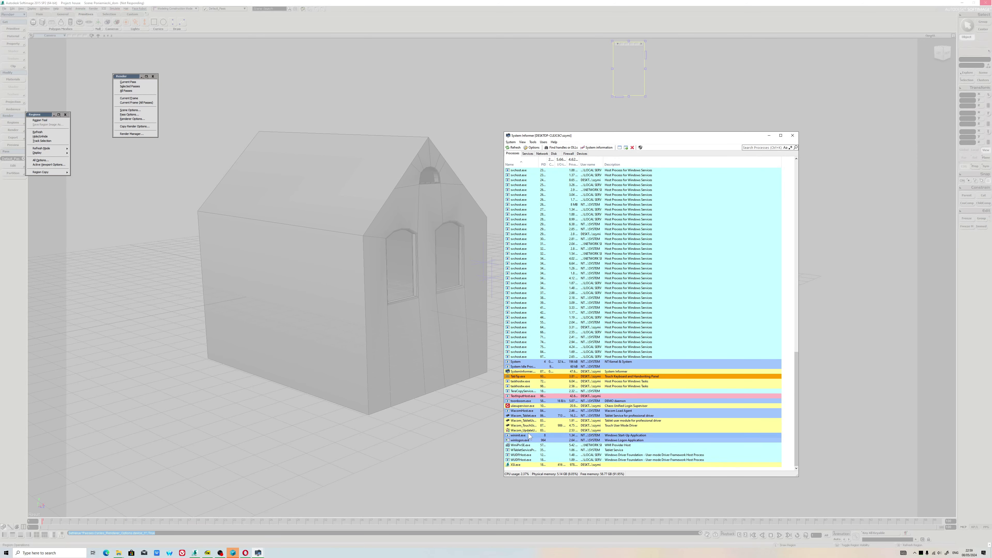
right_click(516, 465)
click(531, 339)
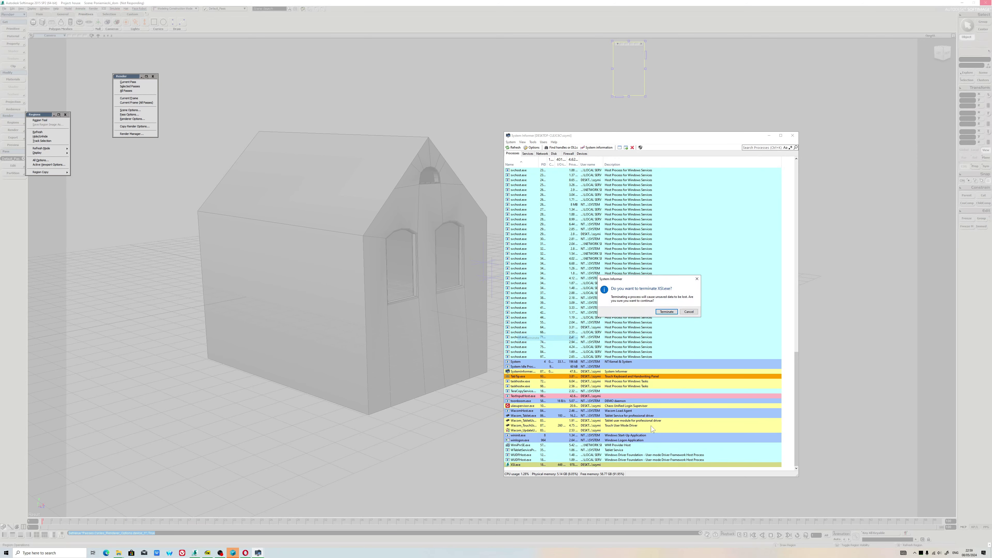
click(666, 312)
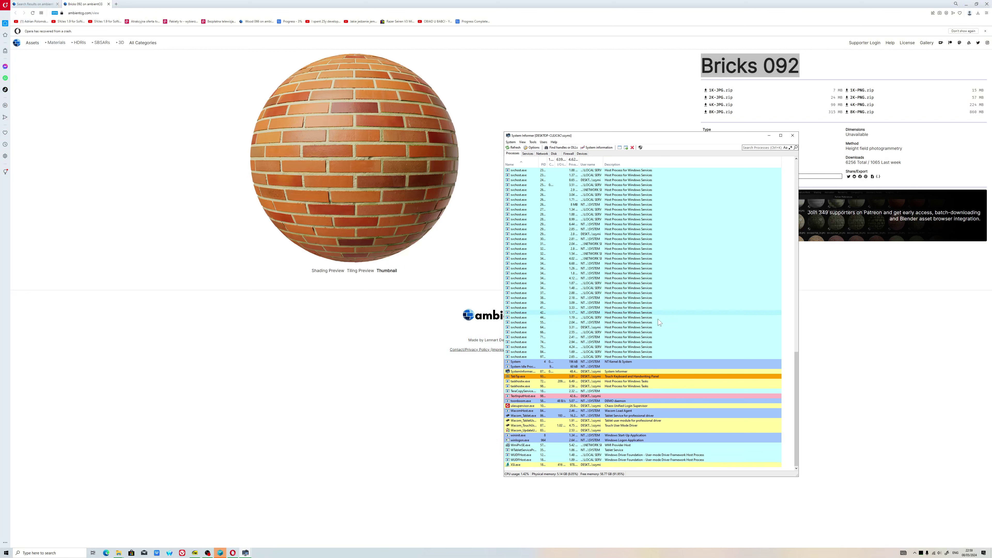
click(769, 135)
- Relaunch Softimage 2015 SP2 from the installed programs
click(6, 553)
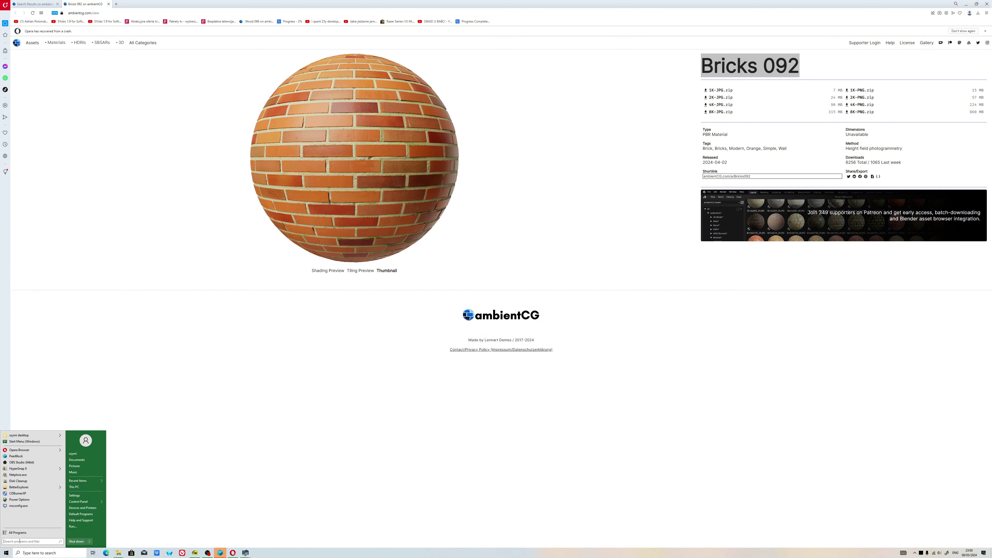
click(17, 533)
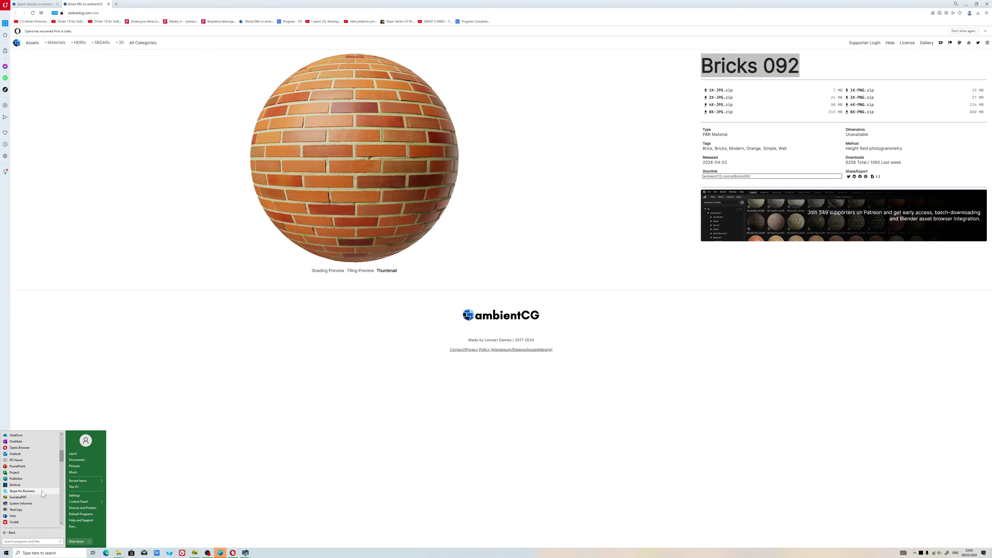
scroll(41, 492, down, 5)
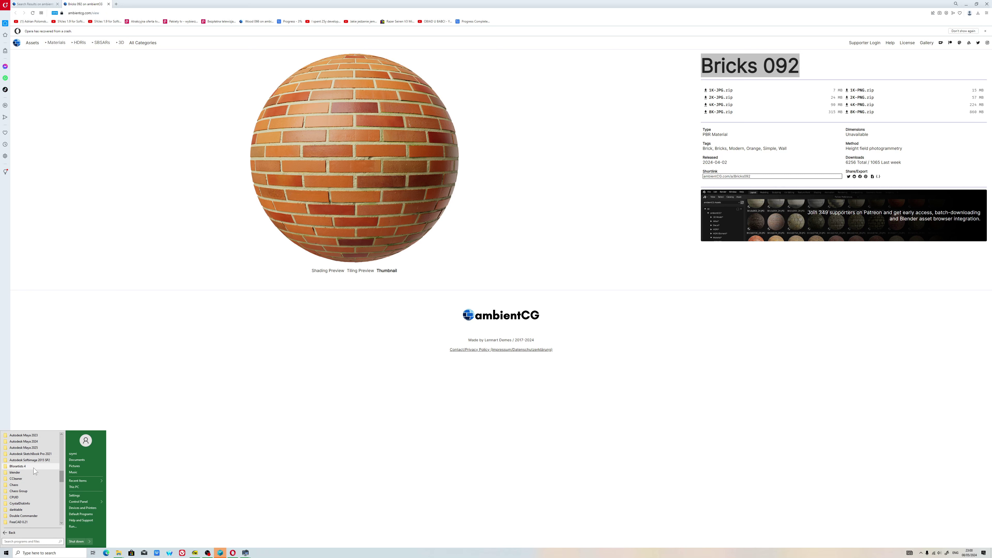
click(30, 461)
right_click(25, 478)
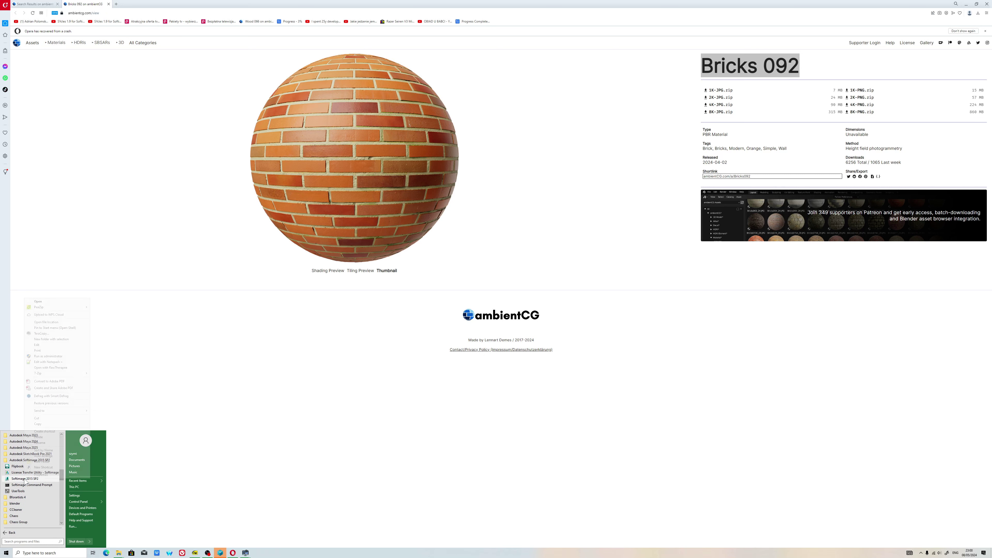
click(267, 320)
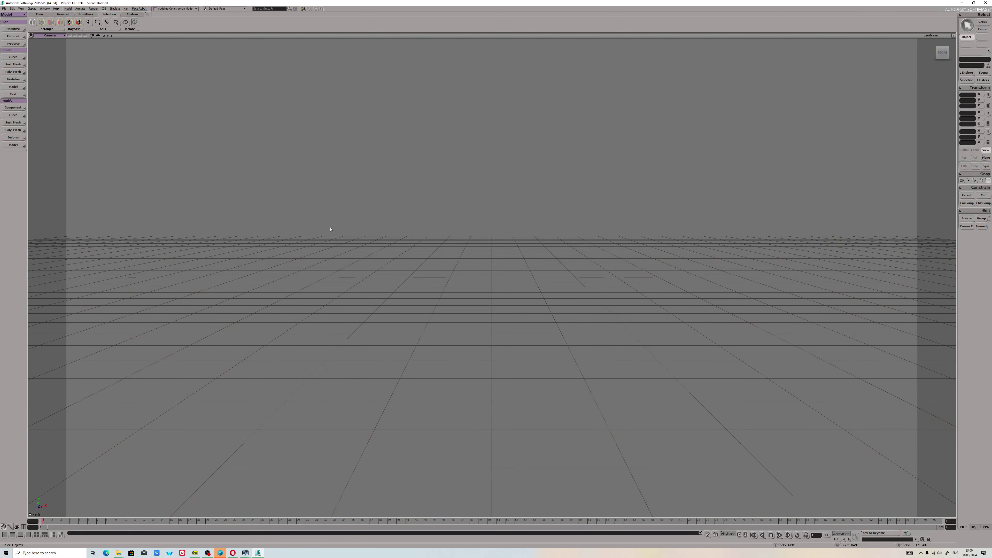
- Load the scene ending in "_dom" from the Scenes folder of the house project
click(4, 8)
click(11, 18)
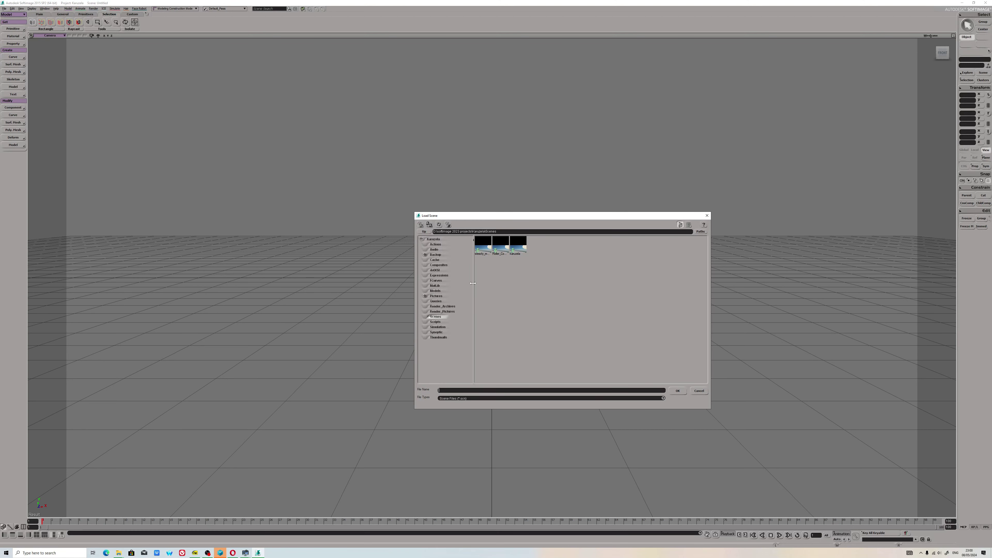
click(424, 231)
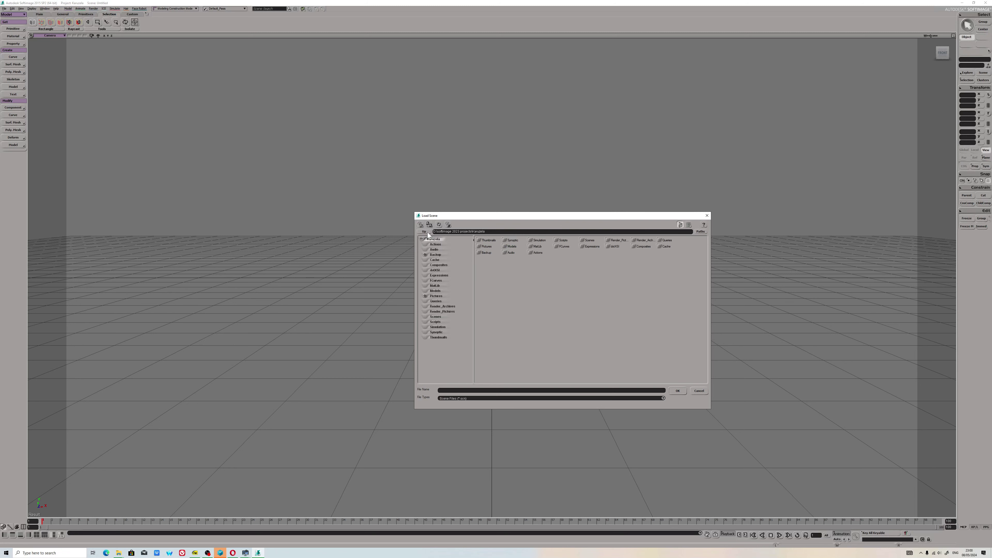
click(424, 231)
click(435, 265)
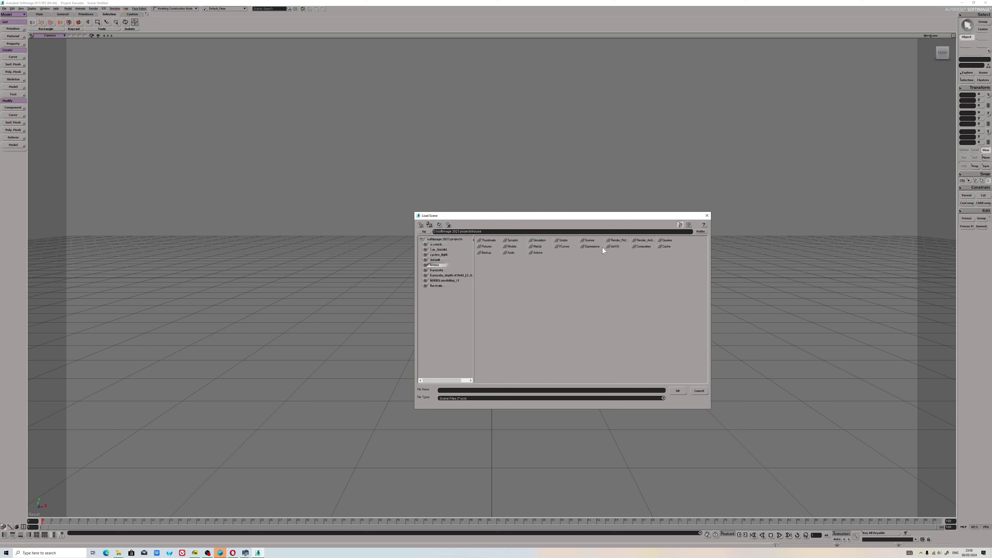
double_click(589, 241)
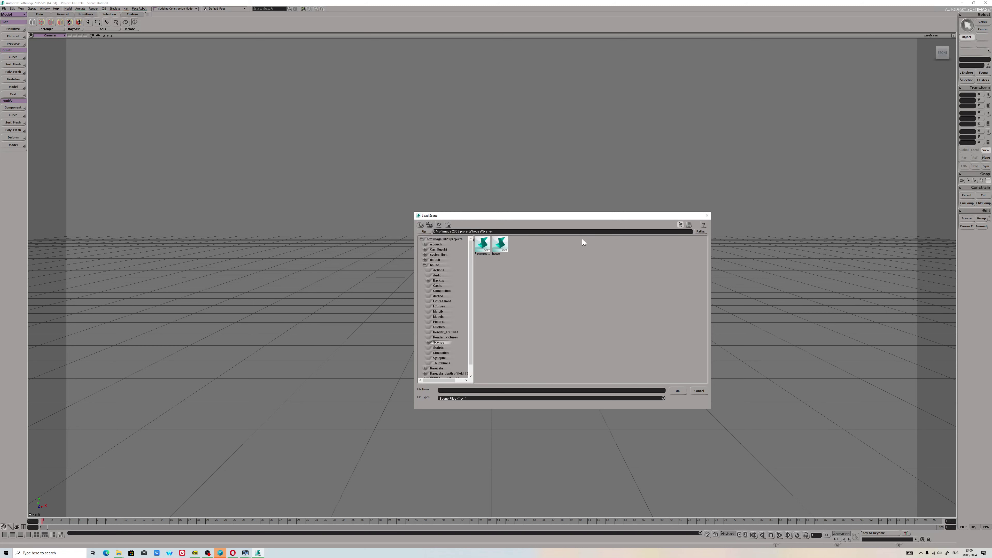
click(485, 246)
click(678, 391)
click(533, 290)
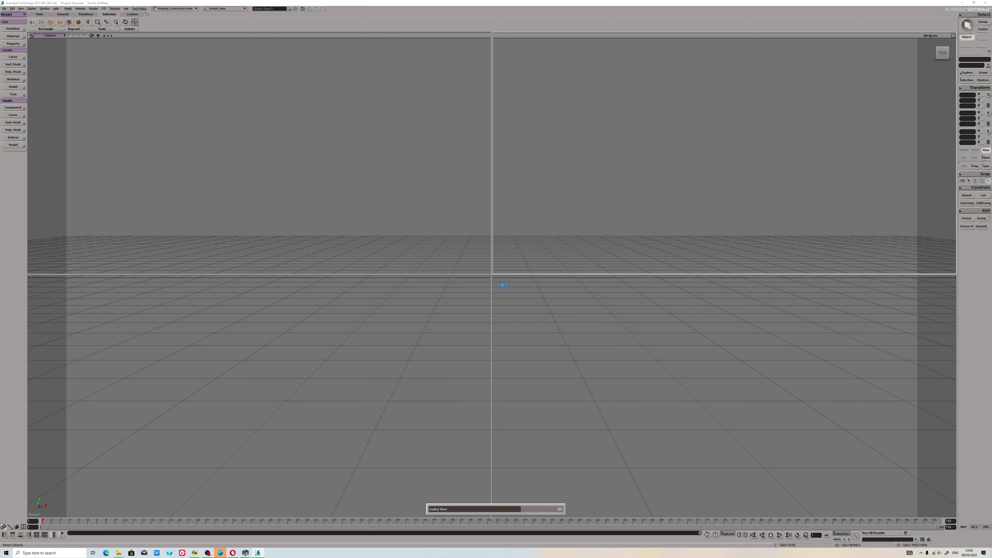
click(628, 287)
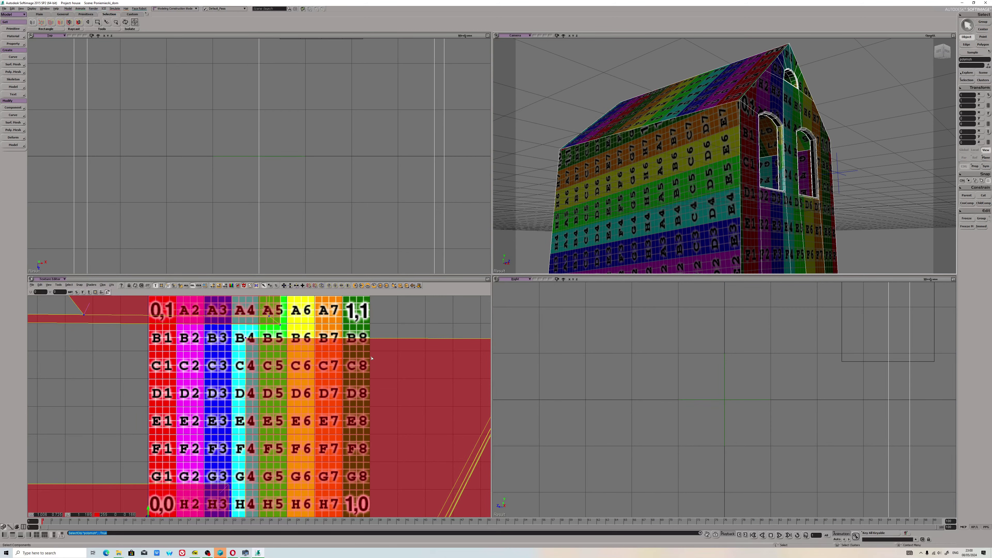
- Start a new image clip from the Texture Editor and copy the Bricks 092 texture folder's path from File Explorer
scroll(371, 358, down, 5)
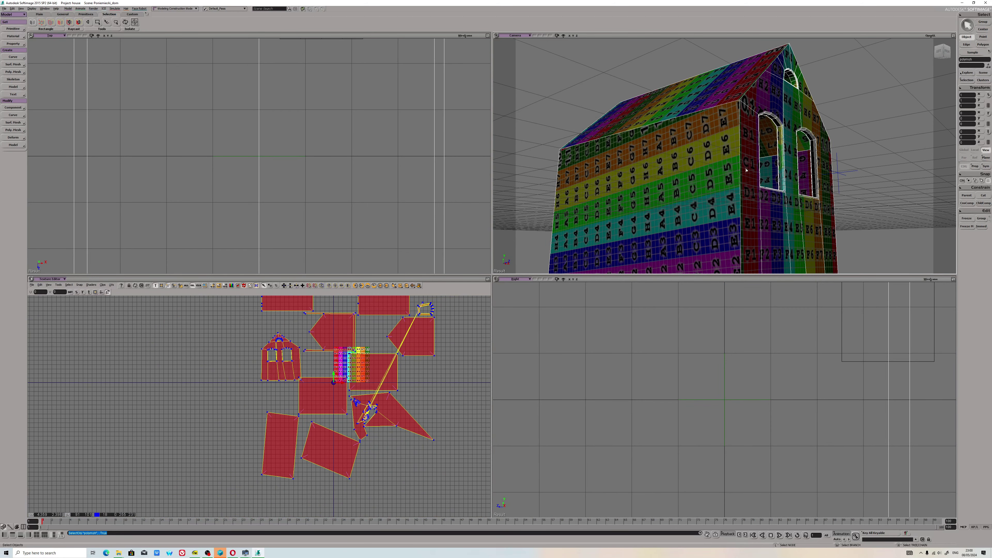
click(112, 285)
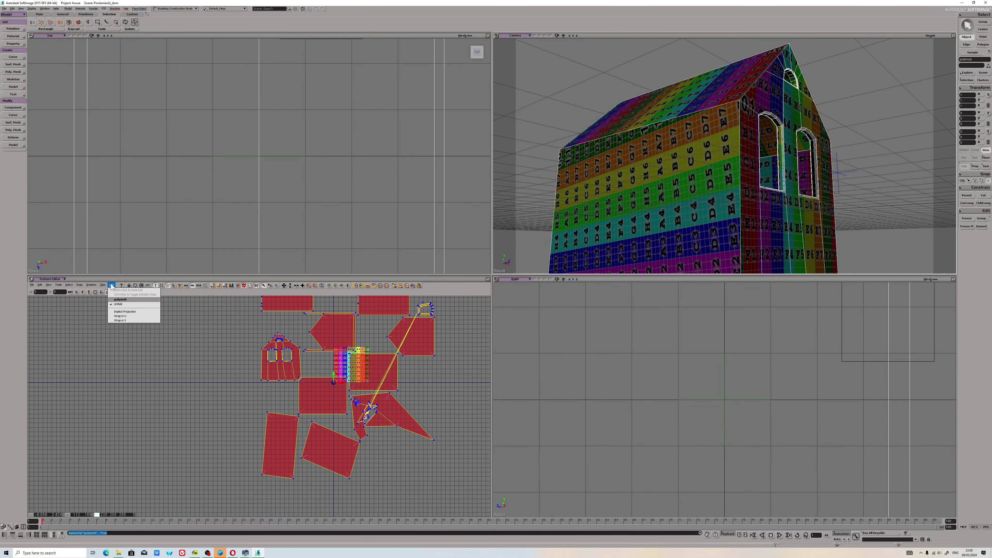
click(109, 327)
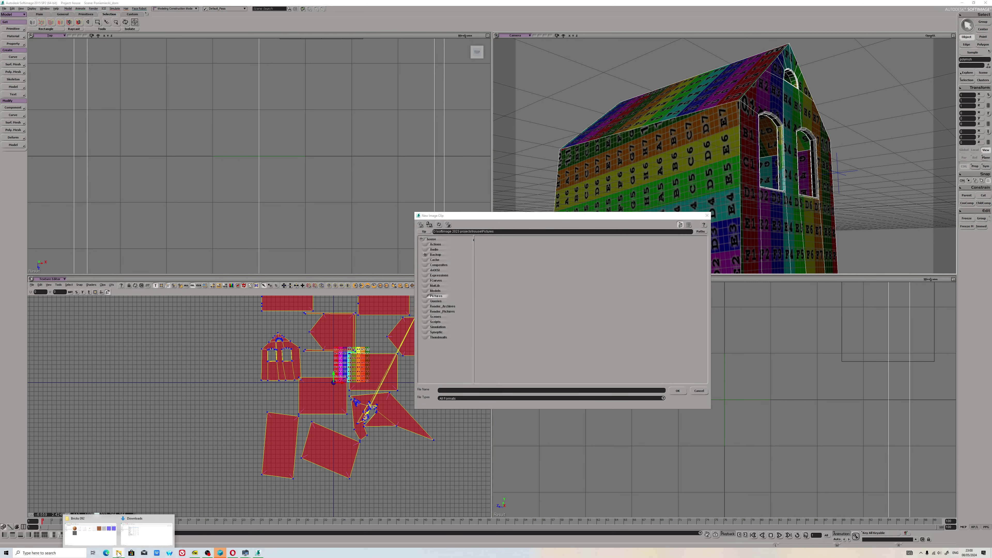
click(113, 531)
click(237, 190)
key(ctrl+c)
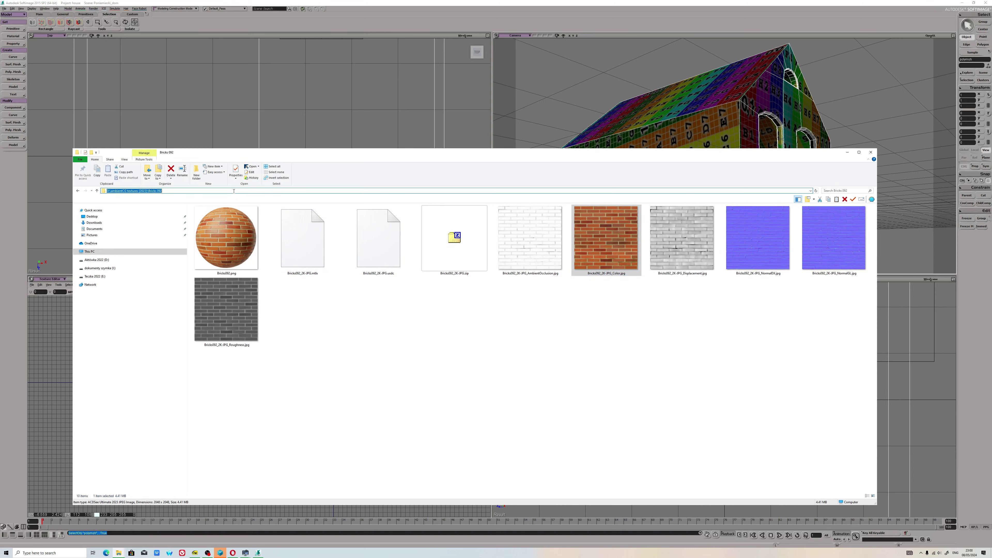
right_click(237, 190)
click(250, 208)
click(847, 153)
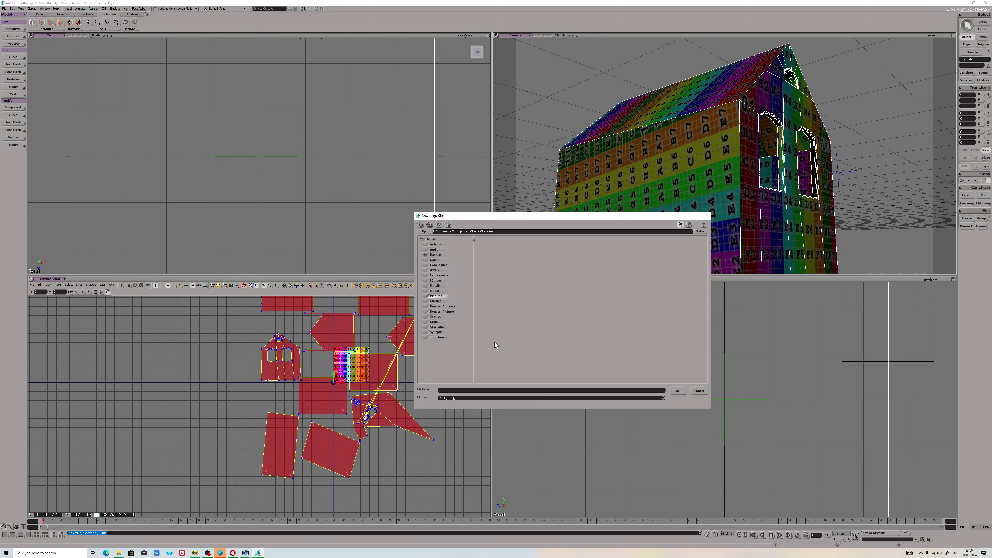
- Browse to the copied Bricks 092 folder path and load Bricks092_2K-JPG_Color.jpg as the new image clip
right_click(481, 390)
click(496, 410)
click(678, 391)
click(652, 257)
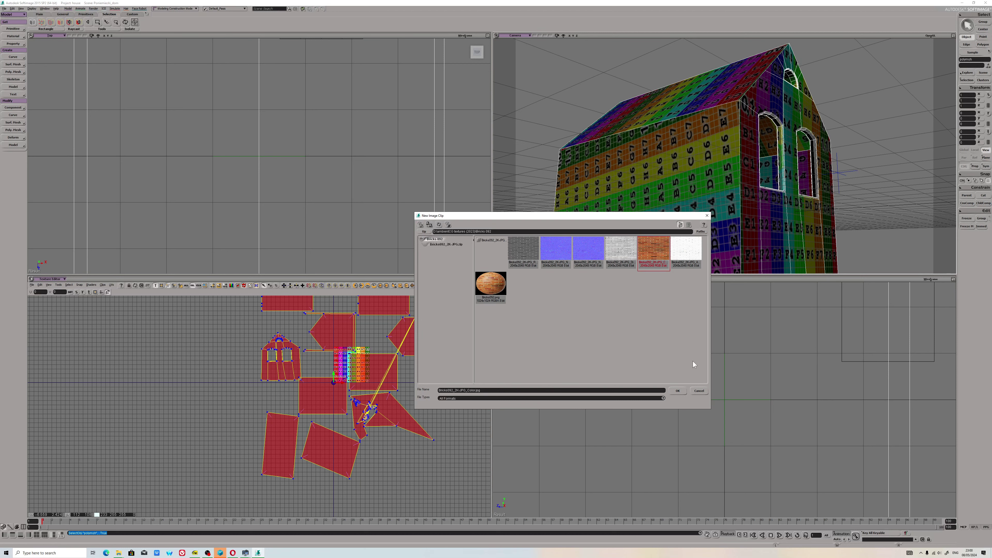
click(677, 391)
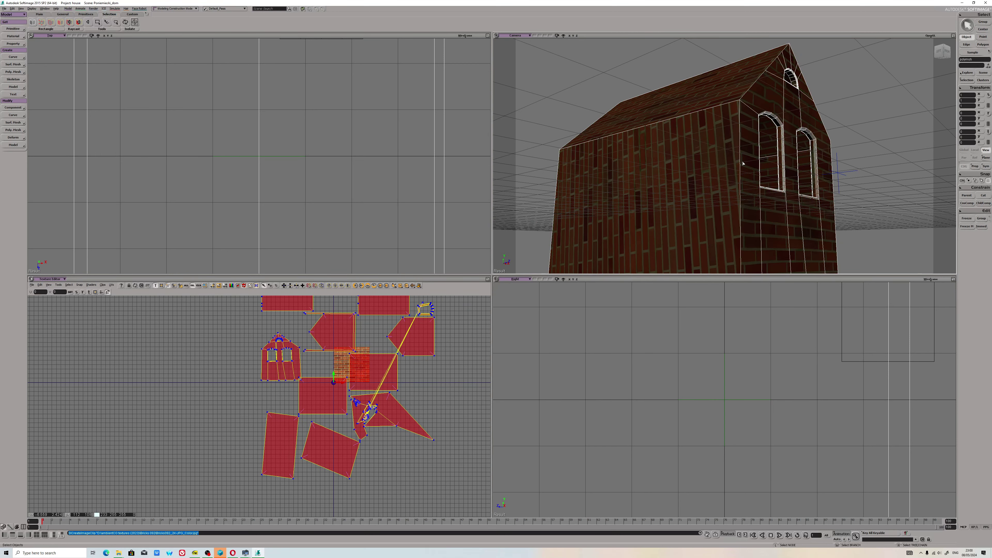
- Show the Camera view full-screen and add a Cycles Background light to the scene
mouse_move(723, 235)
mouse_down()
mouse_move(778, 221)
mouse_move(705, 240)
mouse_up()
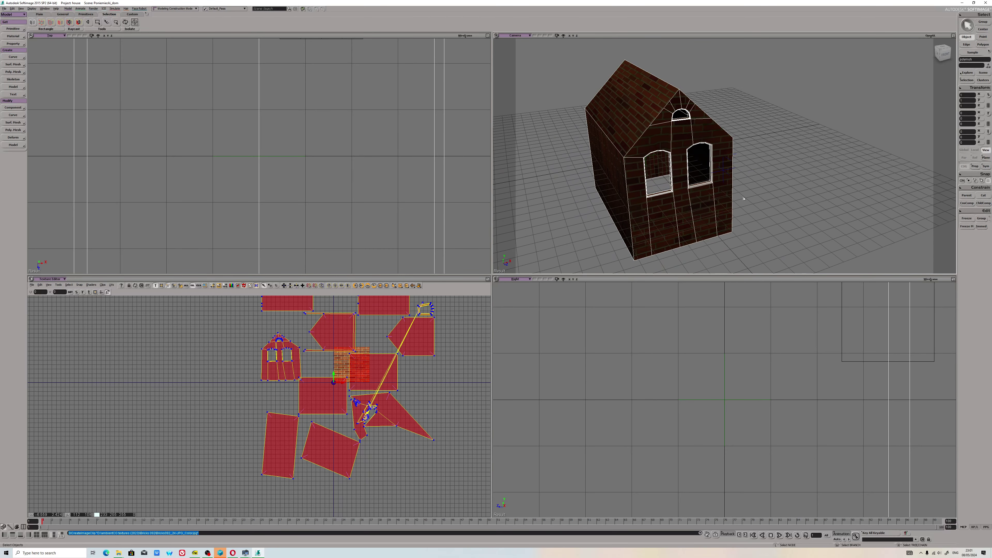
key(F12)
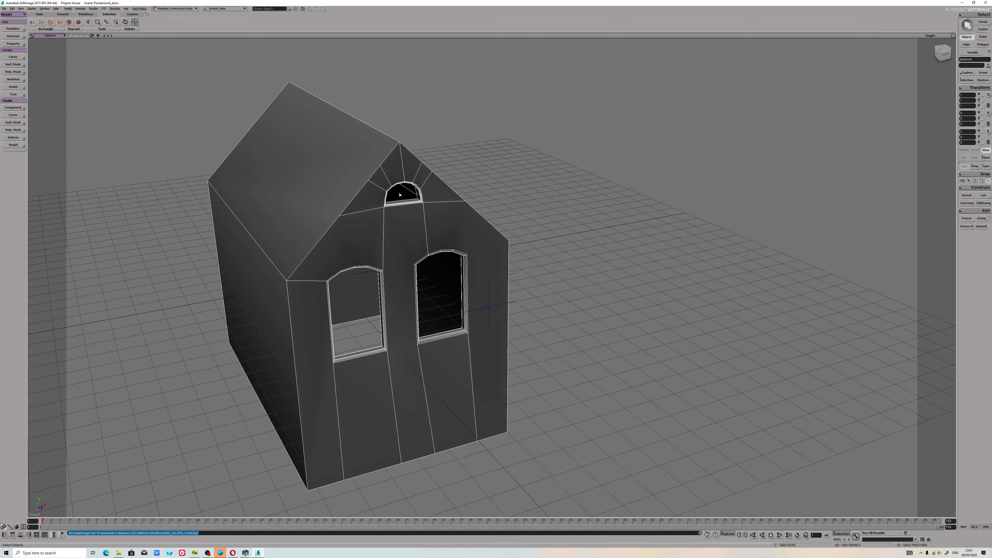
click(93, 8)
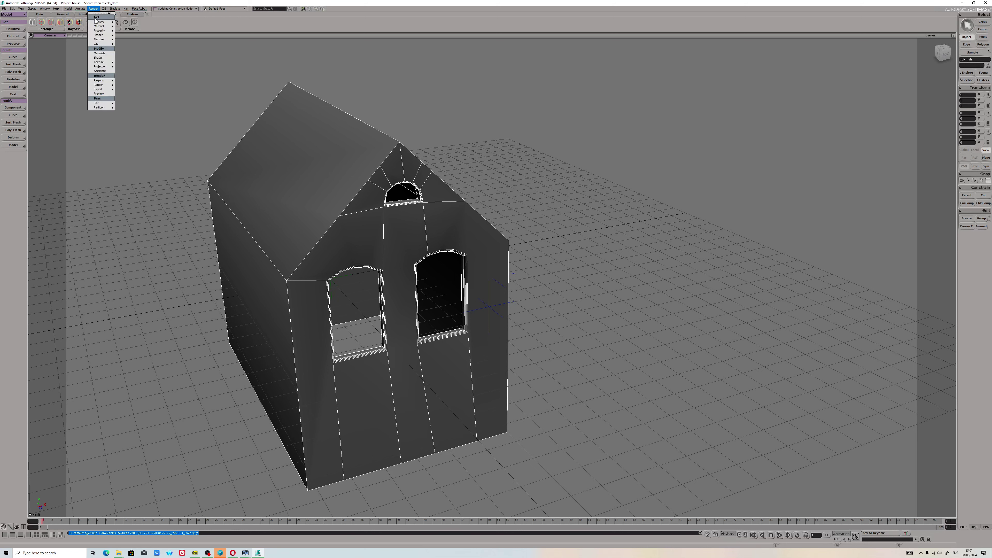
mouse_move(97, 24)
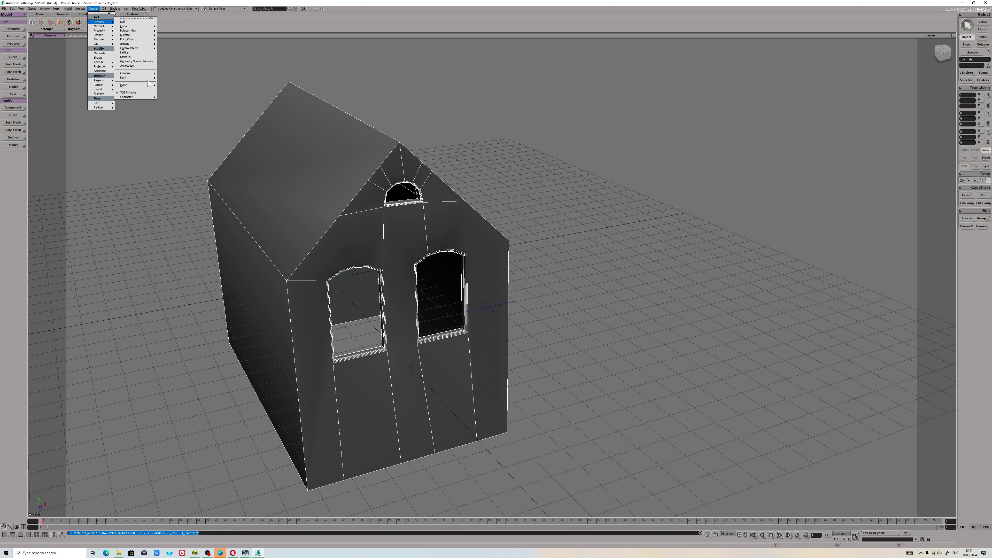
mouse_move(142, 44)
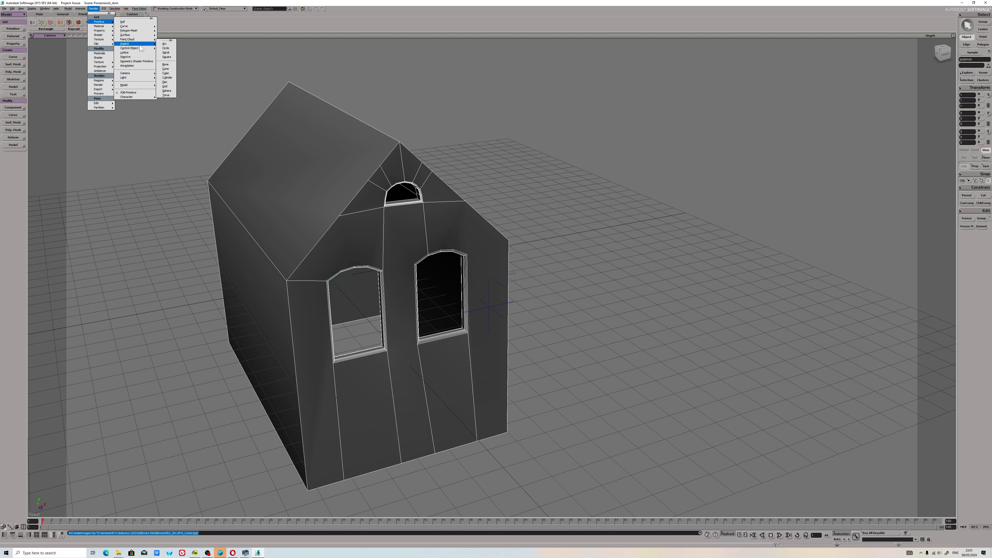
mouse_move(139, 80)
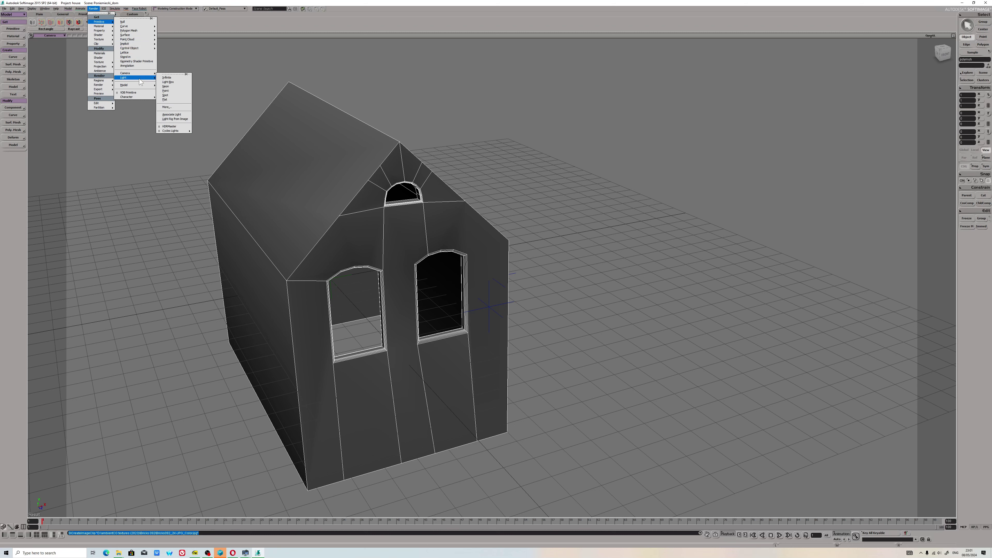
mouse_move(172, 131)
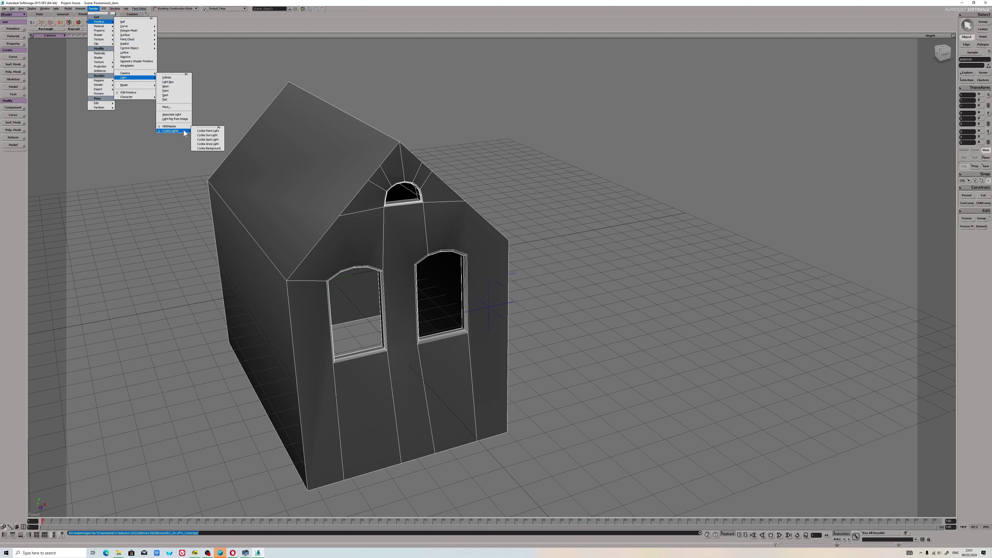
click(209, 148)
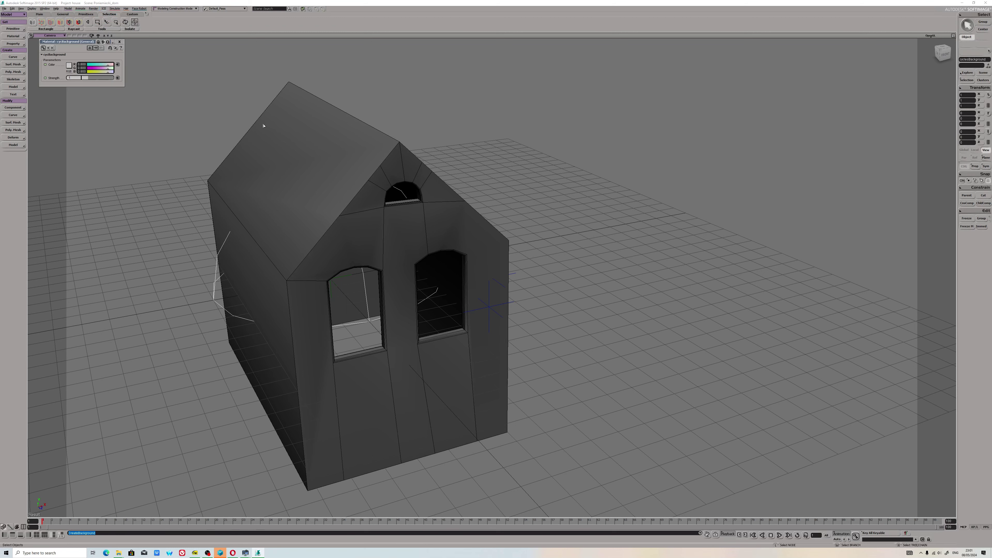
- Move the Cycles background dome up above the house and reduce its Strength
scroll(263, 125, down, 5)
key(v)
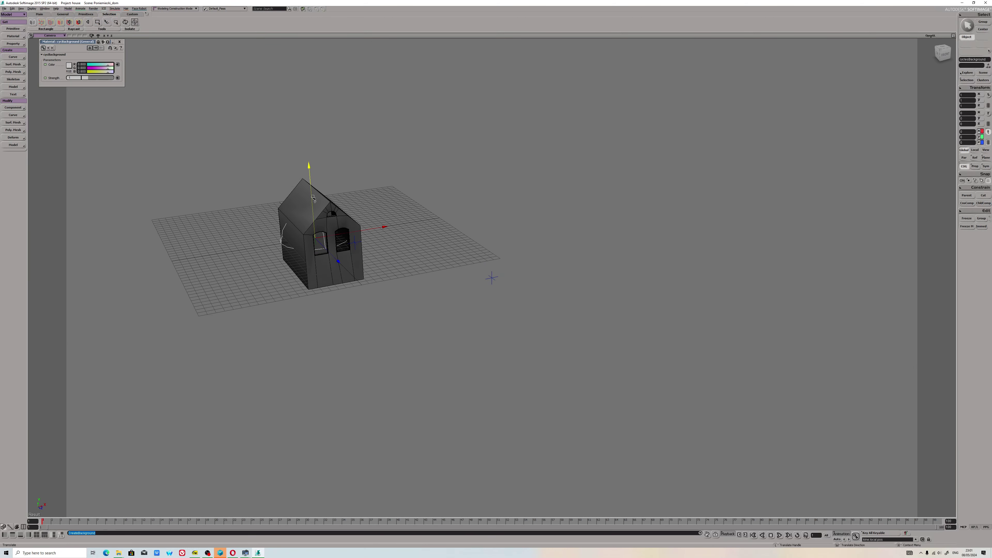
drag(312, 197, 308, 166)
right_drag(308, 166, 343, 150)
drag(362, 135, 375, 140)
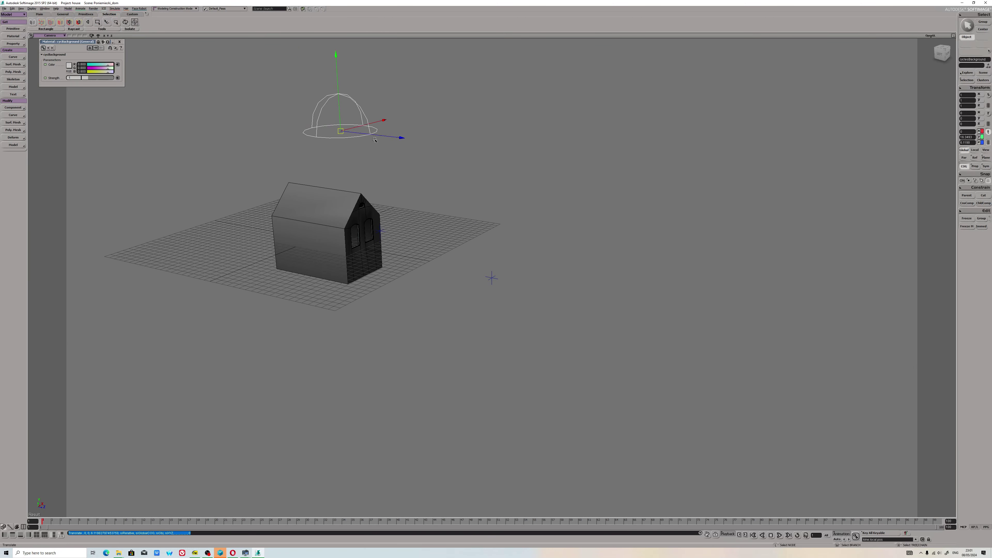
click(375, 140)
click(365, 133)
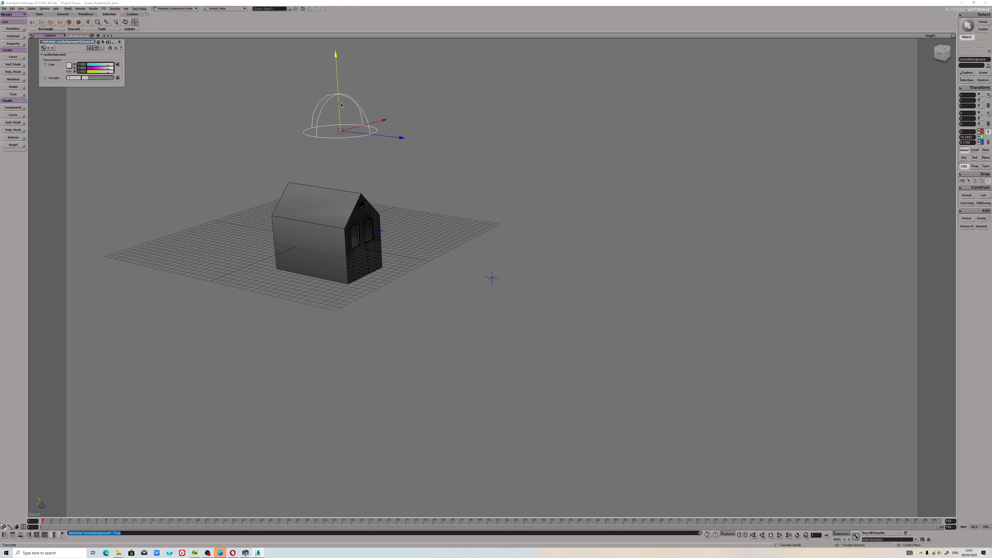
drag(341, 105, 338, 74)
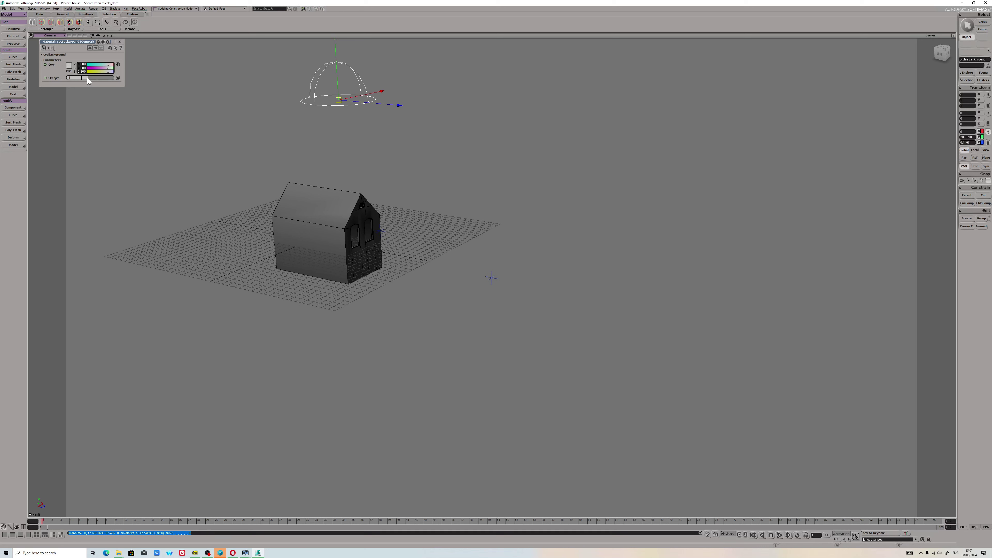
drag(89, 82, 77, 81)
click(120, 42)
- Add a Cycles Sun Light to the scene
click(98, 8)
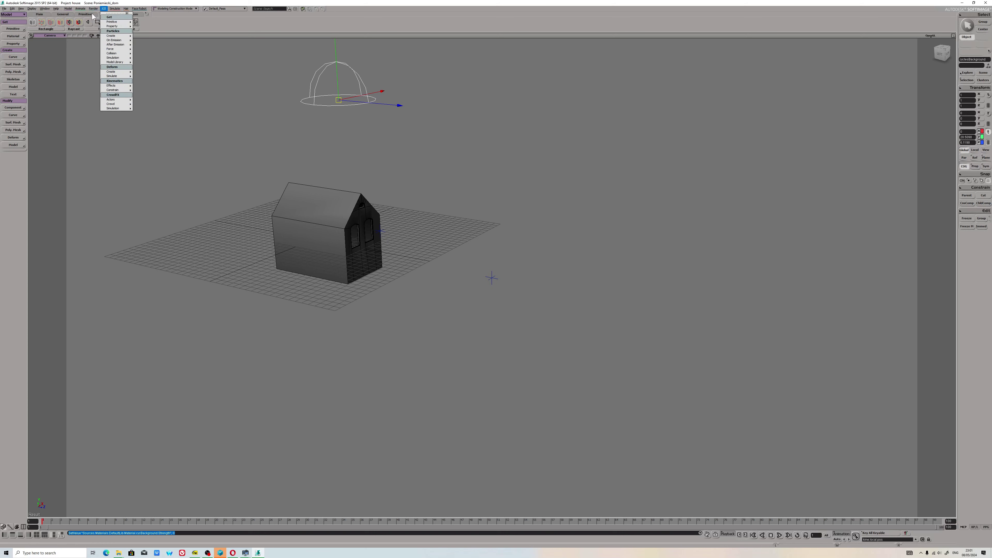
mouse_move(101, 22)
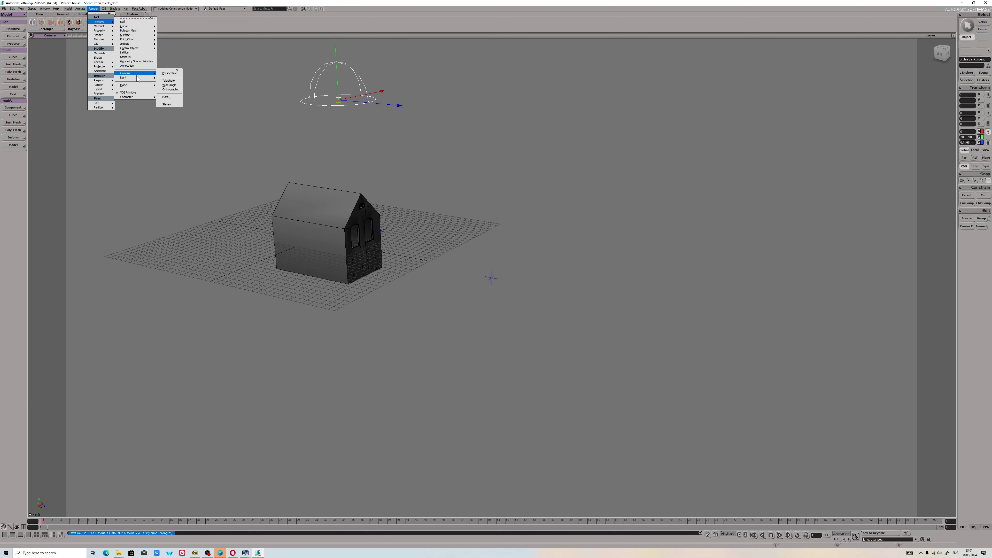
mouse_move(124, 78)
mouse_move(172, 131)
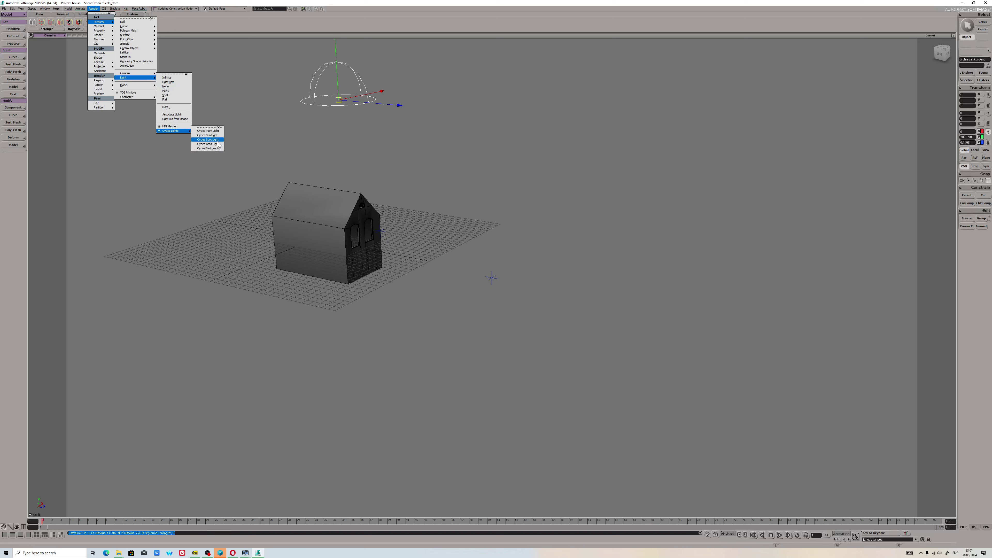
click(207, 134)
- Move the Cycles sun light up from the house into the background dome
key(space)
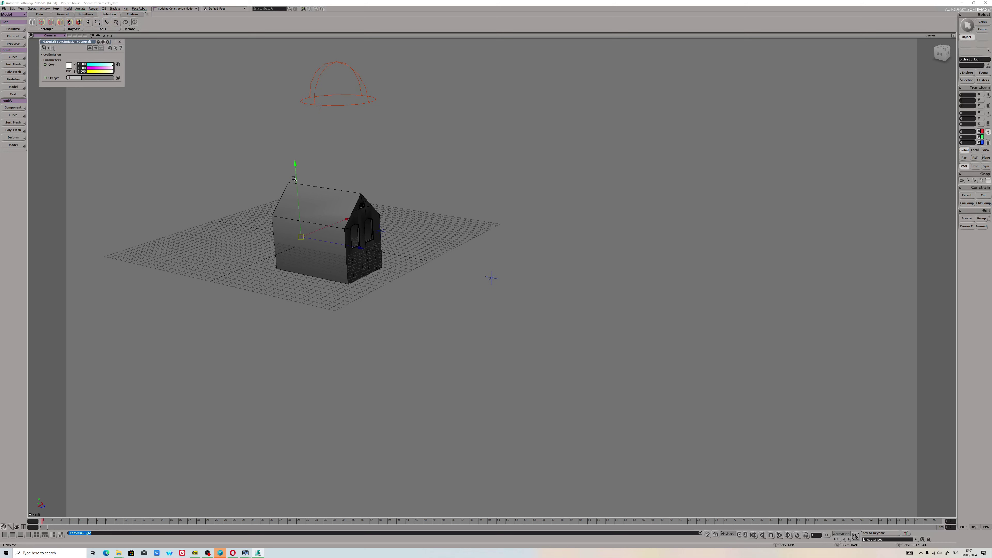
drag(296, 176, 313, 74)
key(ctrl+z)
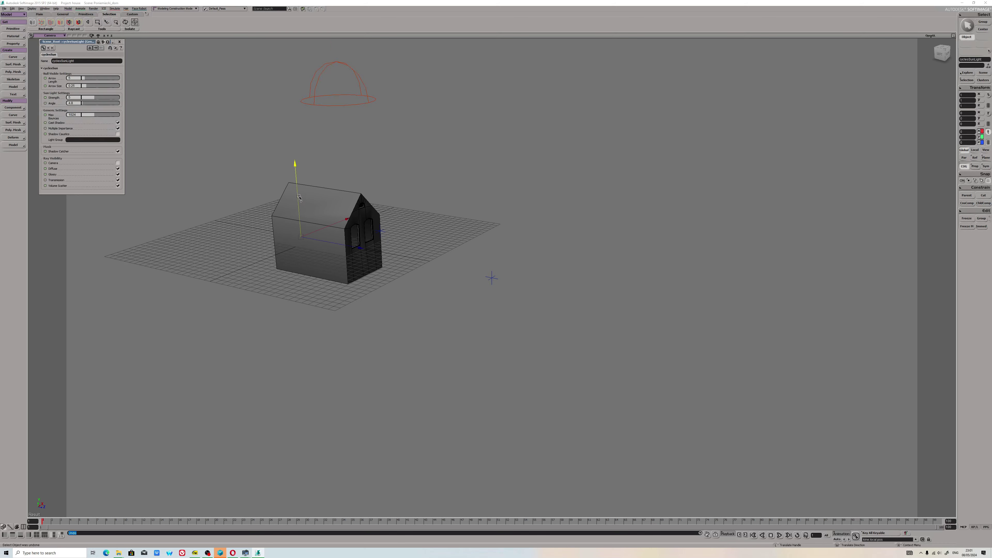
drag(295, 166, 287, 27)
key(s)
drag(294, 130, 345, 148)
key(v)
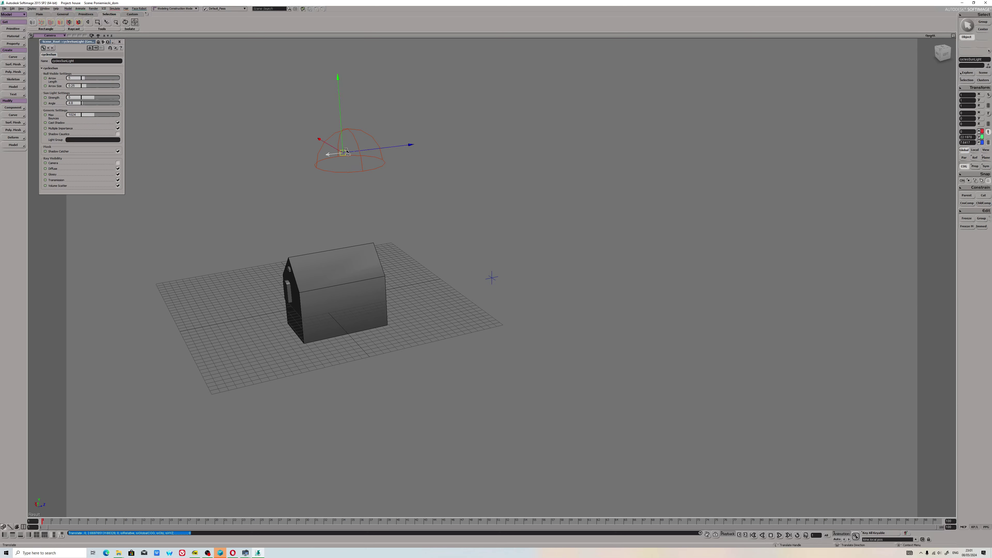
- Rotate the sun light about its X axis so its arrow slants downward
key(r)
drag(274, 127, 270, 164)
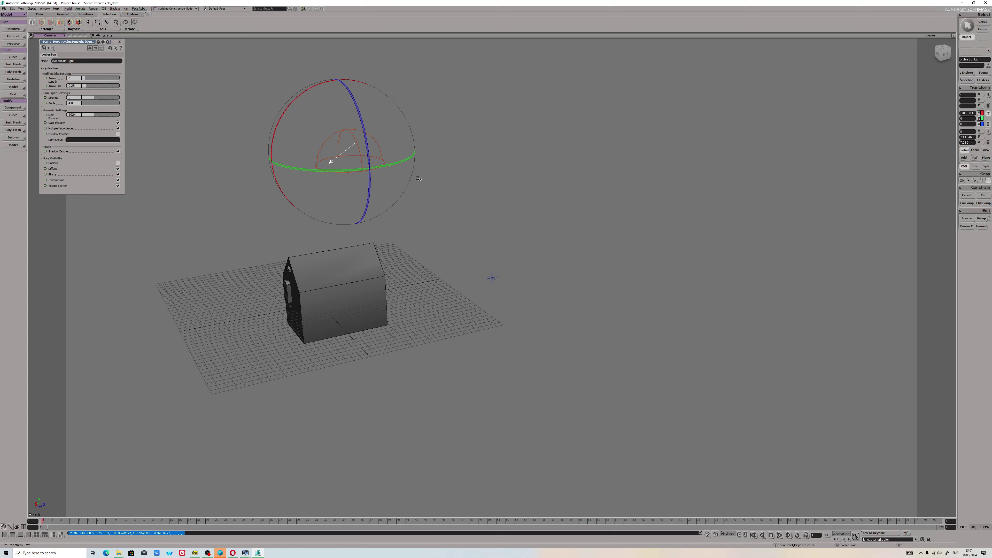
right_drag(469, 170, 436, 162)
scroll(336, 120, up, 5)
right_drag(335, 120, 525, 150)
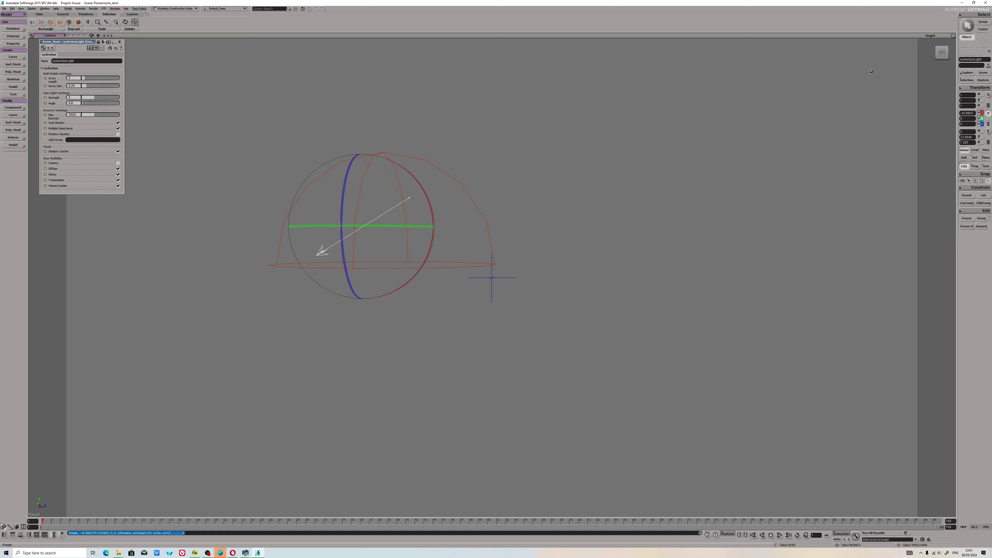
- Return to the four-view layout, replace the Texture Editor with the Explorer, and parent cyclesSunLight under cyclesBackground
click(954, 36)
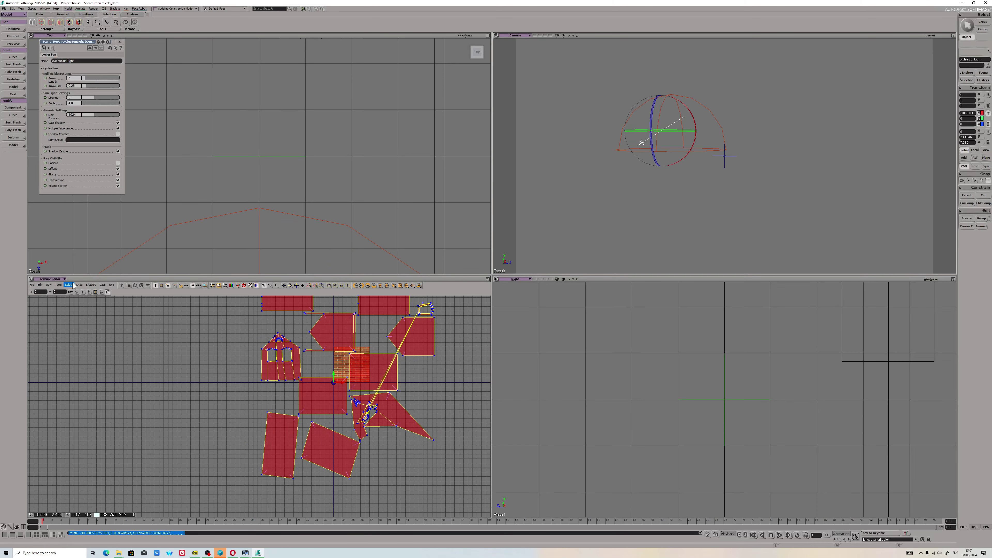
click(63, 279)
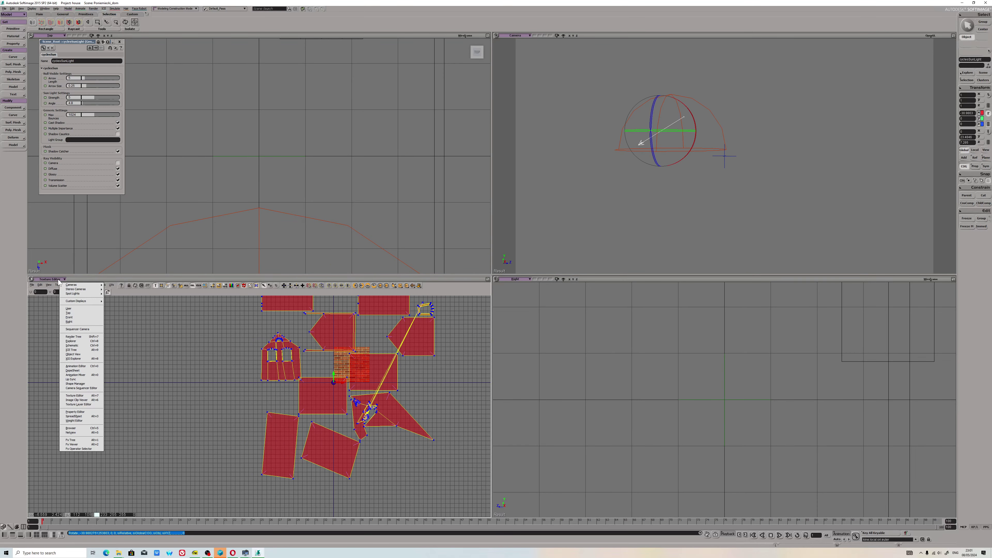
click(80, 342)
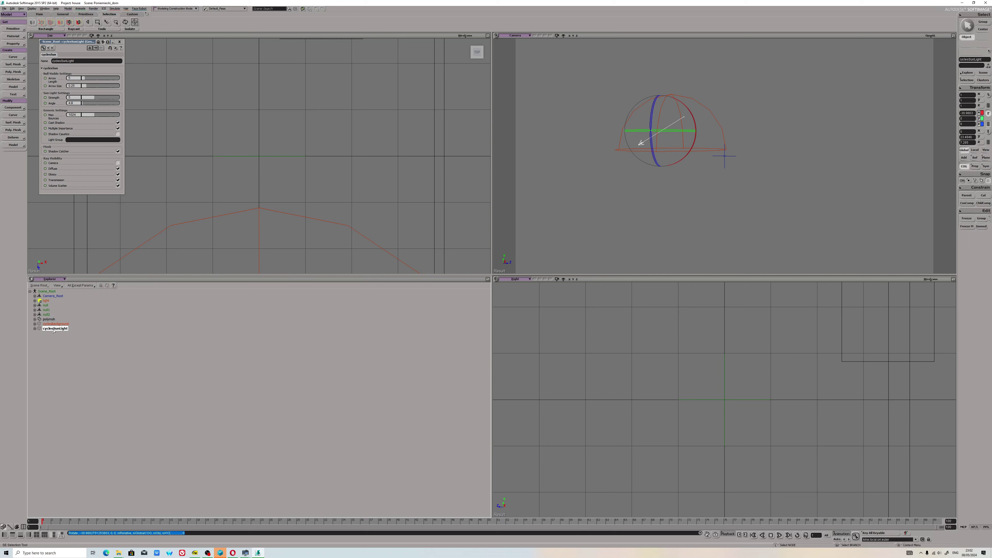
drag(56, 329, 61, 328)
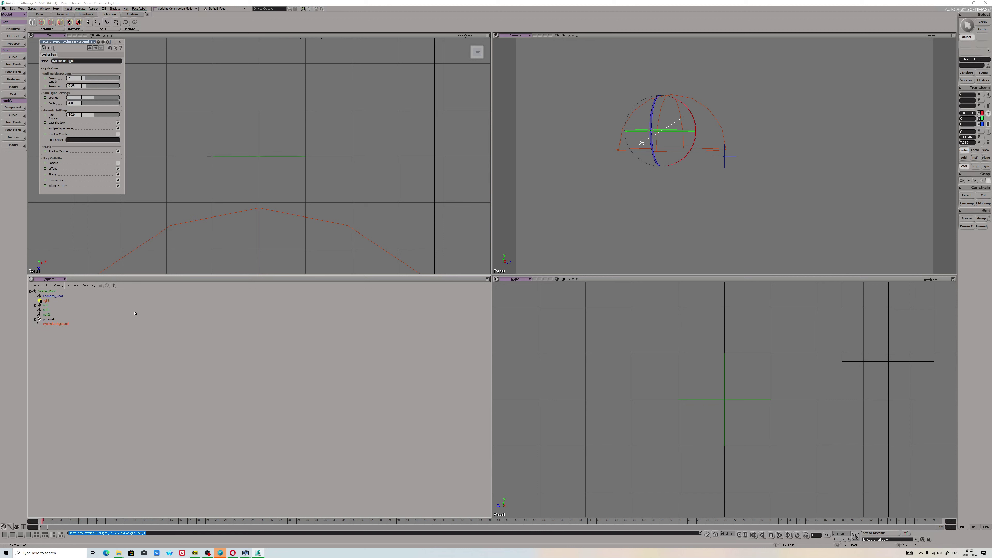
- Select the background dome and check its cyclesBackground object properties for the light settings
click(694, 116)
click(695, 117)
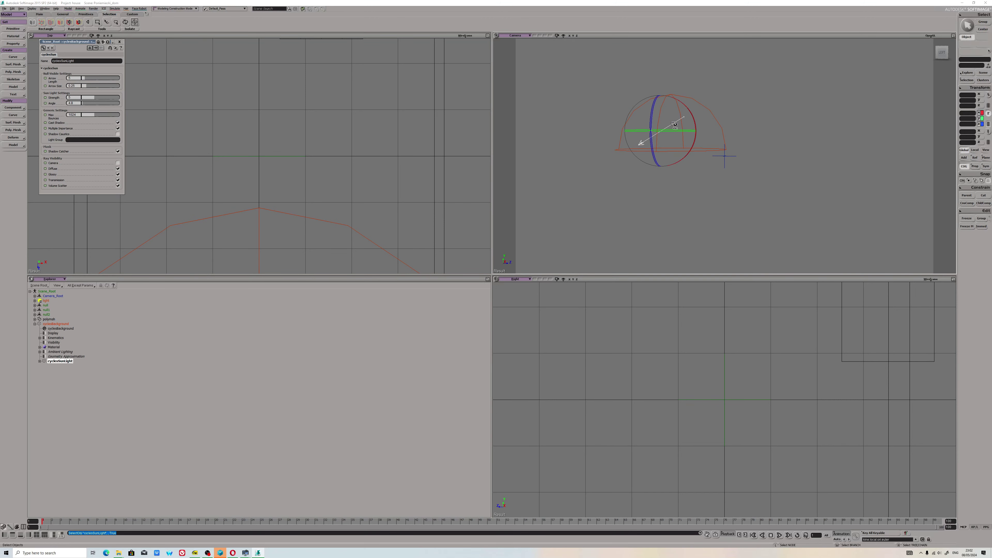
click(711, 110)
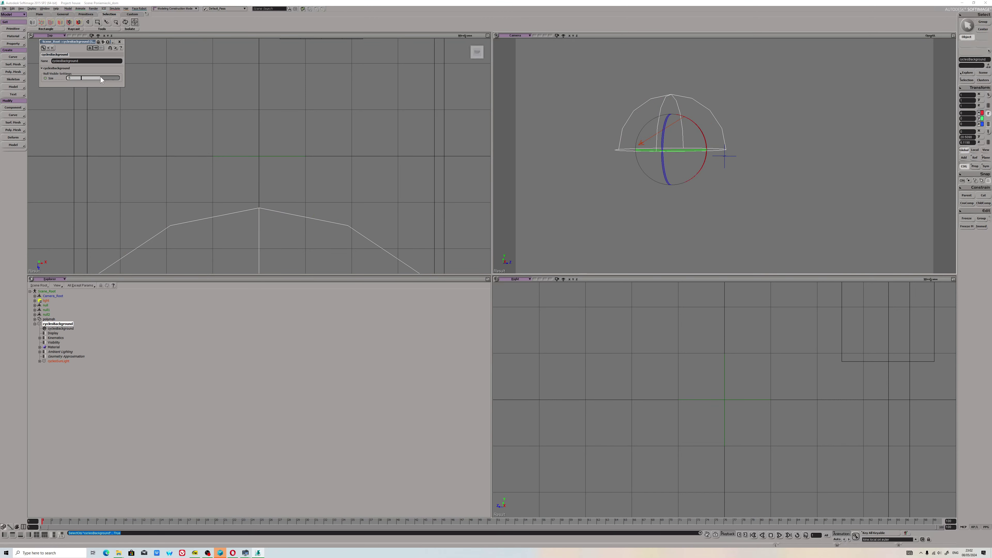
click(120, 42)
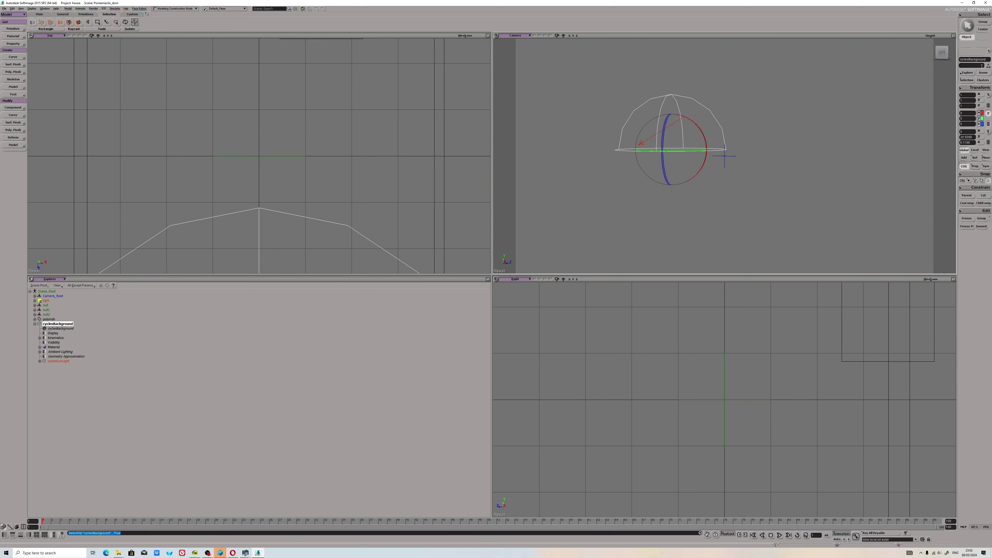
click(967, 80)
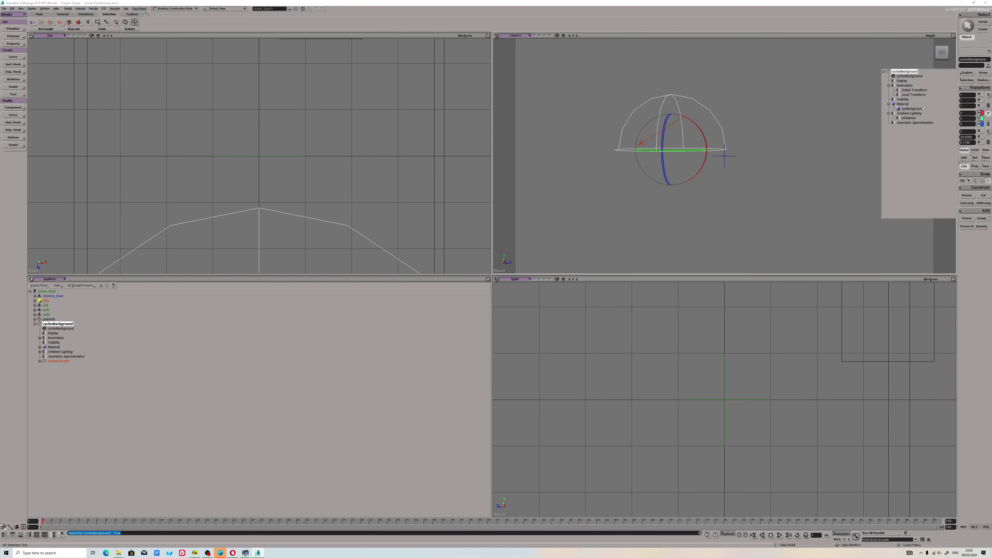
click(910, 76)
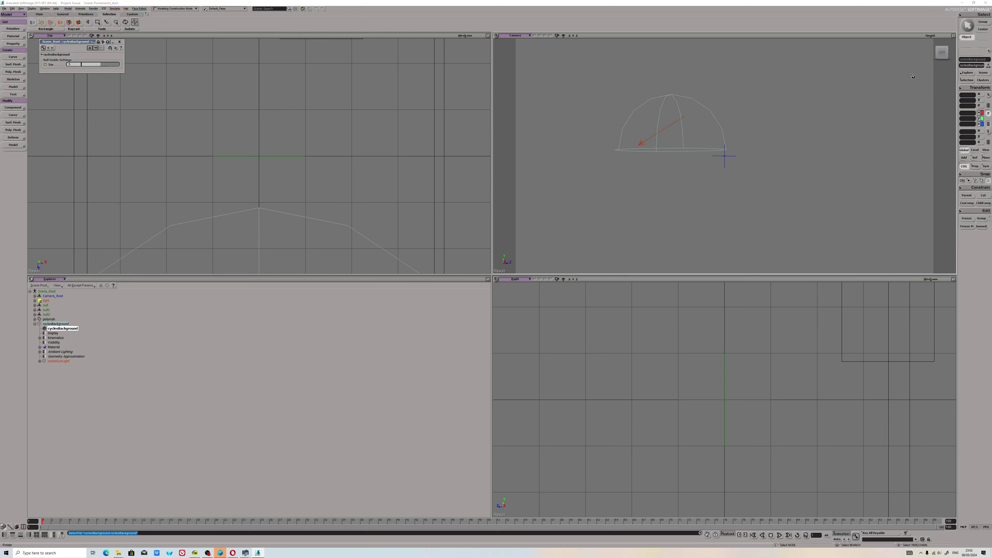
click(120, 42)
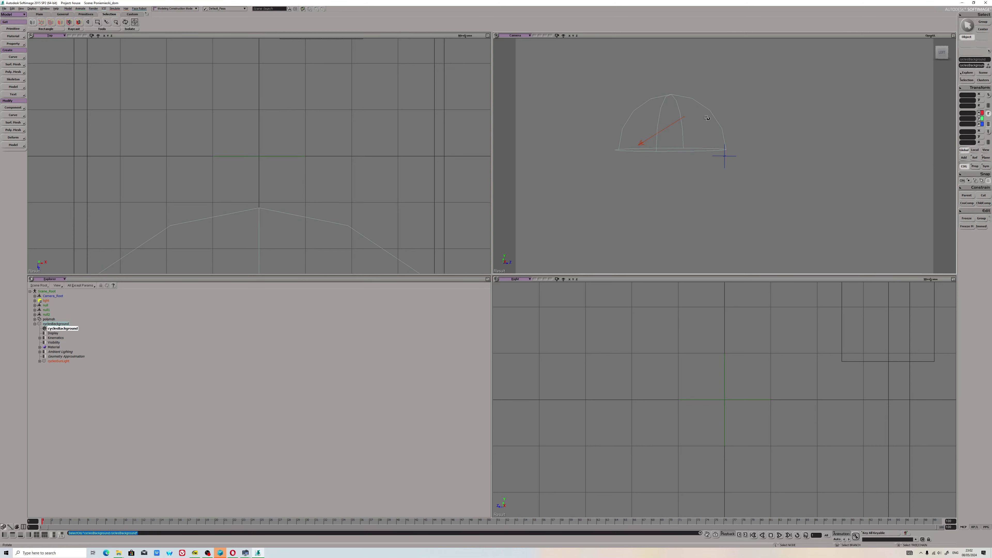
- Open the cycBackground shader in the dome's material and raise its Strength
click(699, 104)
click(967, 81)
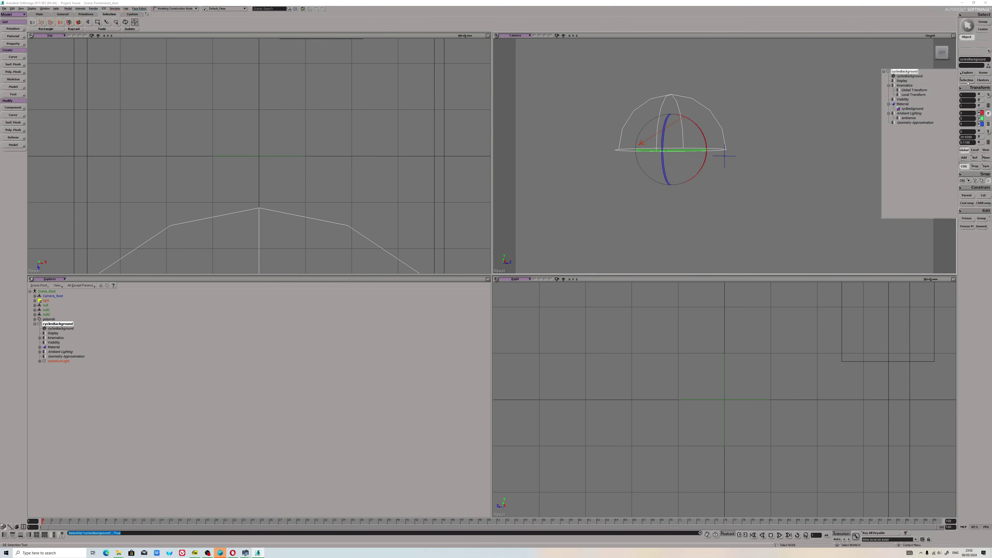
click(911, 110)
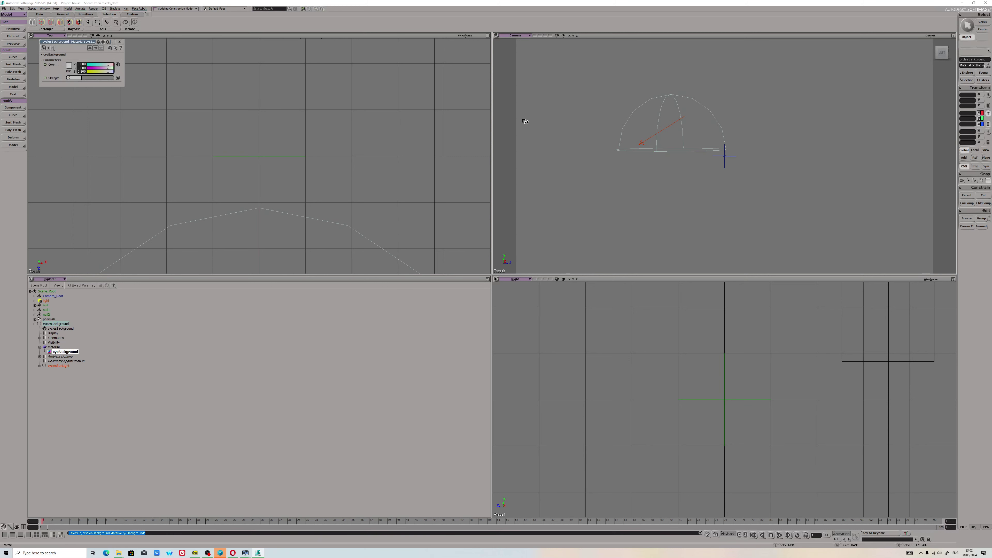
drag(97, 80, 92, 78)
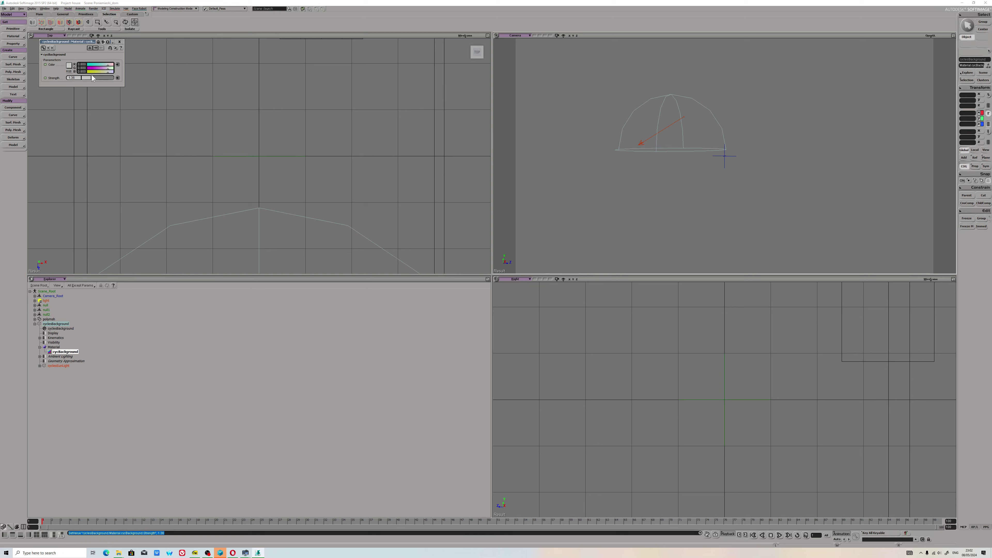
click(120, 42)
- Select the sun light inside the background dome and lower its Sun Light Strength in its object properties
click(668, 128)
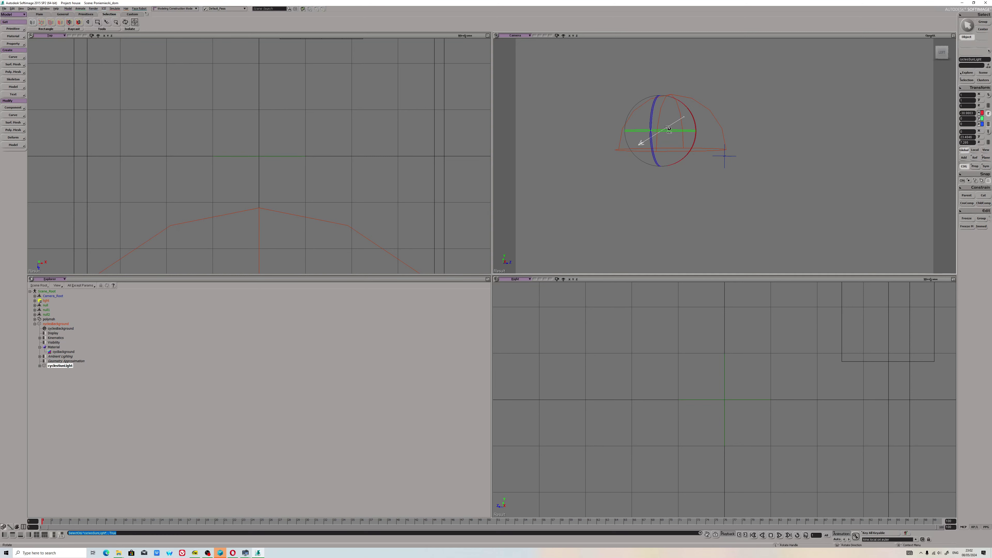
key(Return)
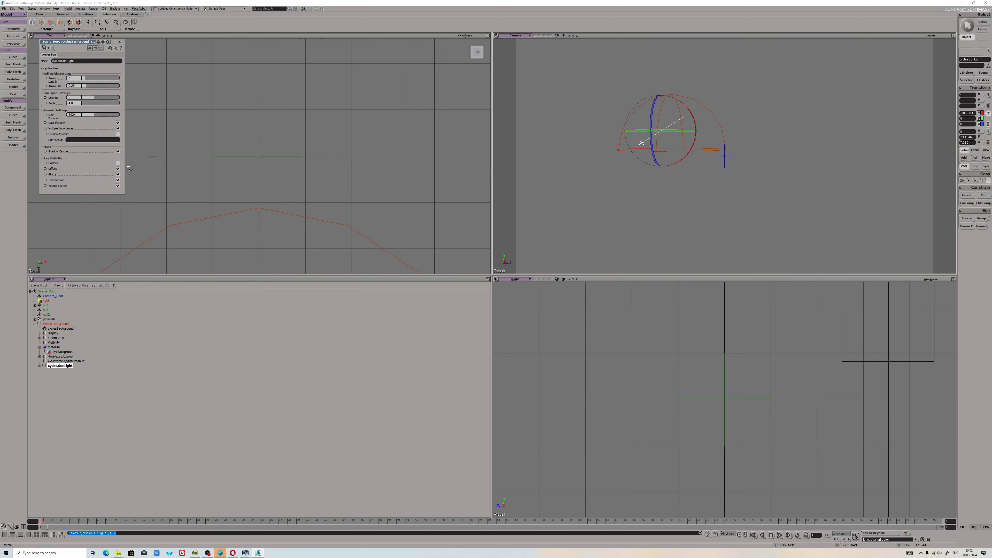
click(84, 98)
- Maximise the Camera view and frame the house together with the background dome and sun light
click(953, 36)
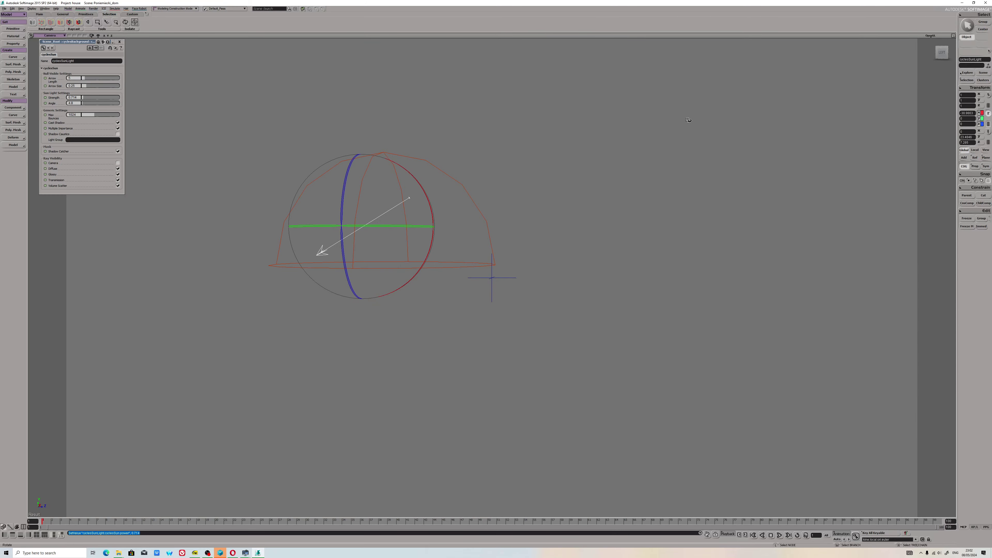
key(a)
key(s)
drag(646, 184, 610, 197)
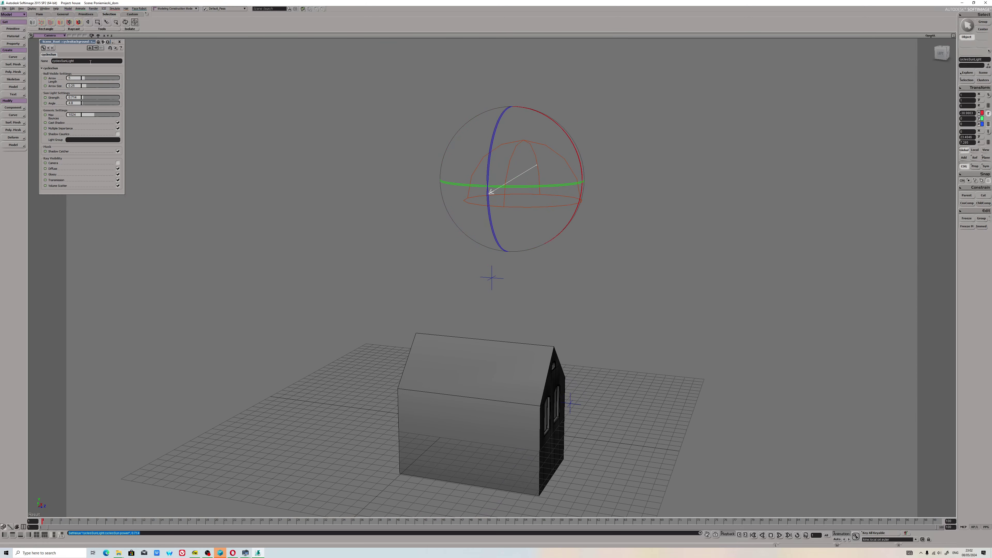
- Check the current renderer options to see which renderer the pass uses, and close them
click(92, 8)
mouse_move(98, 85)
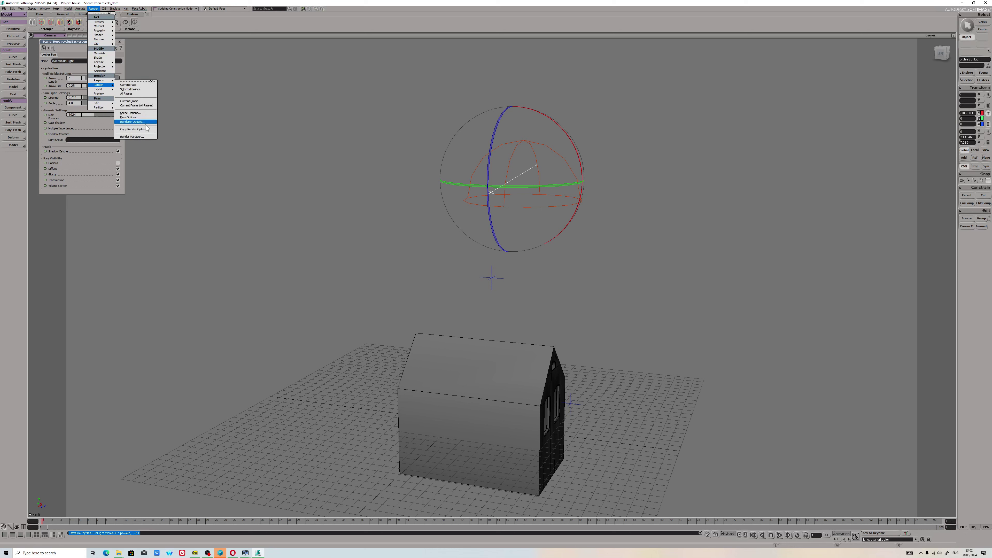
click(132, 121)
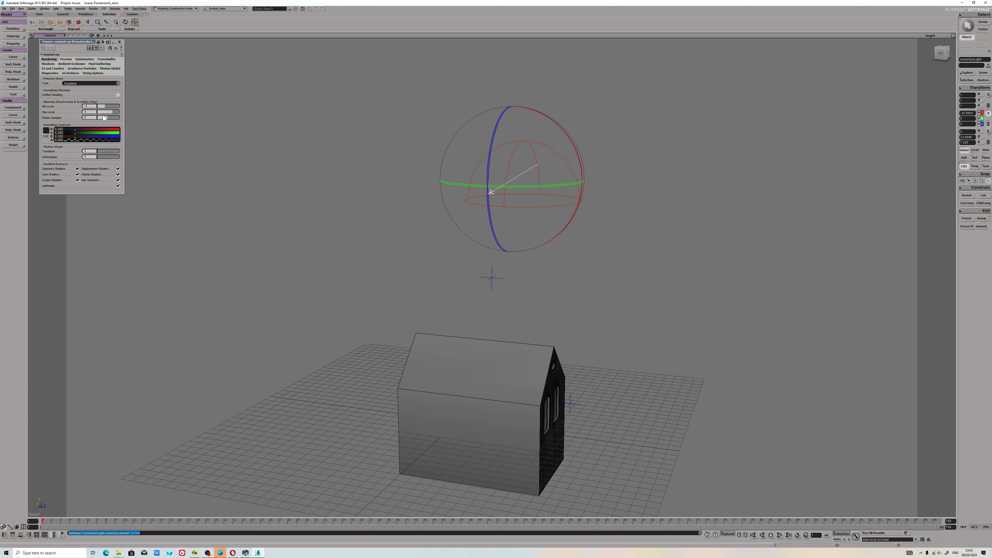
click(119, 41)
- Switch to the Render toolbar and set the Default_Pass renderer to Cycles Renderer in the Render Manager
click(8, 15)
click(7, 32)
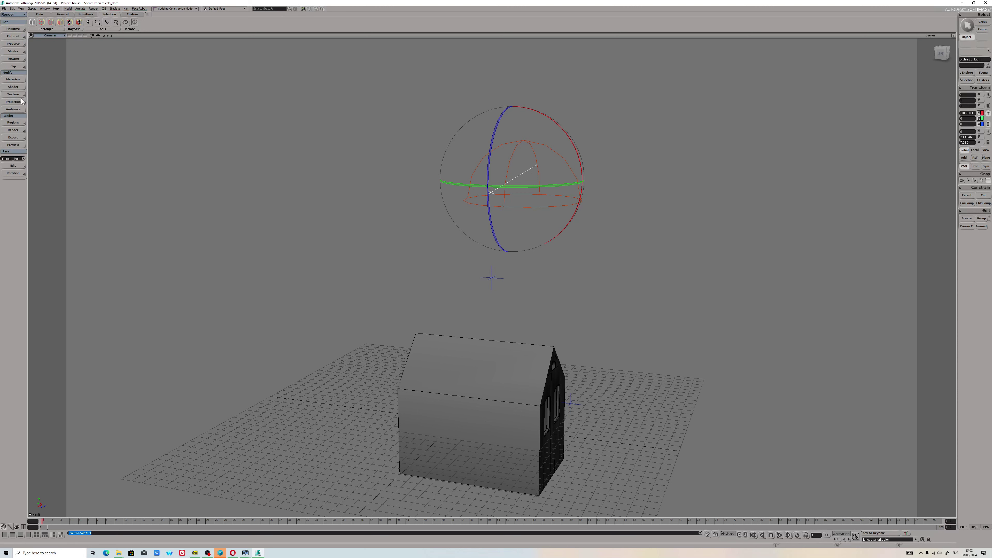
click(21, 132)
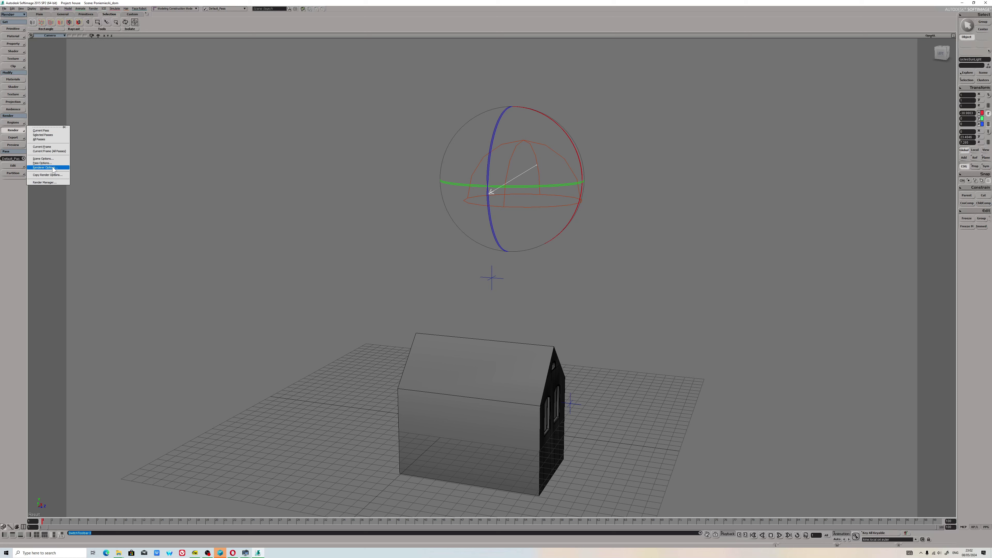
click(45, 182)
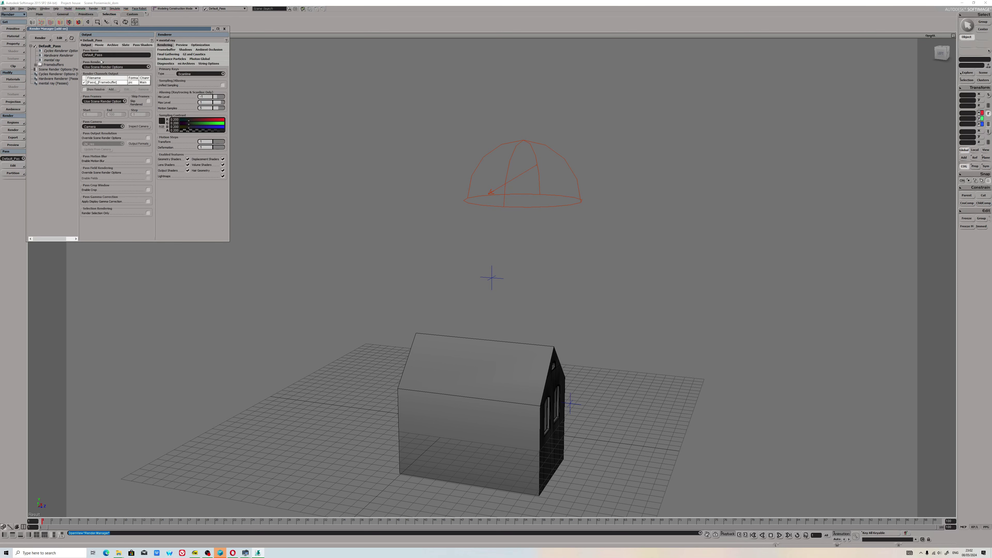
click(113, 67)
click(97, 55)
click(224, 29)
- Select the house mesh and save the scene
click(492, 352)
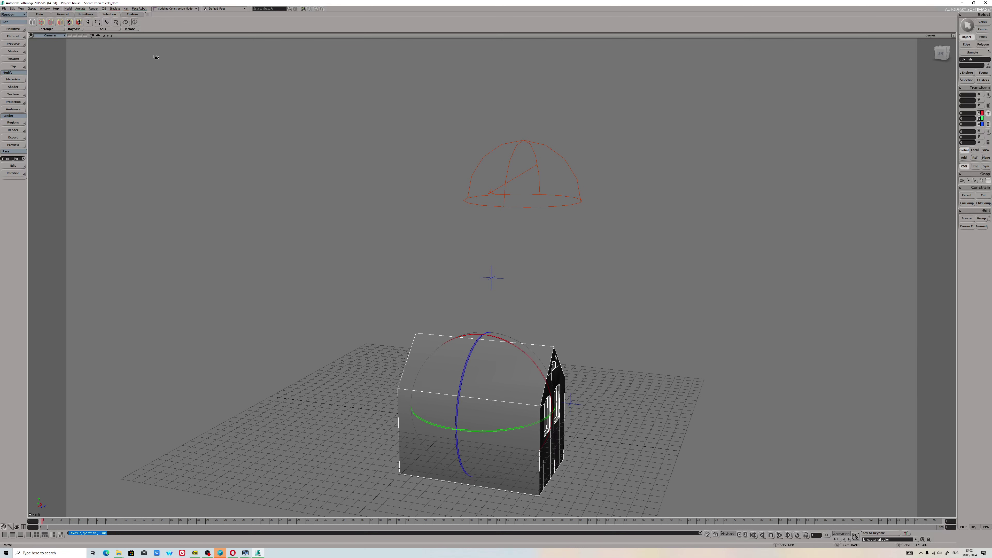
click(4, 9)
click(14, 27)
- In the Cycles renderer options, raise the Samples and set the Denoise Mode to OpenImageDenoise
click(93, 8)
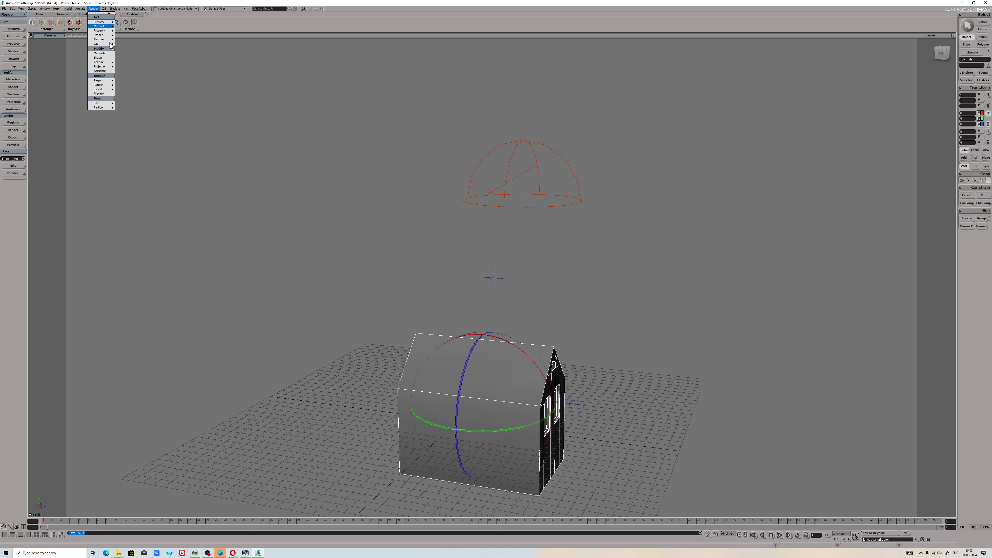
mouse_move(99, 85)
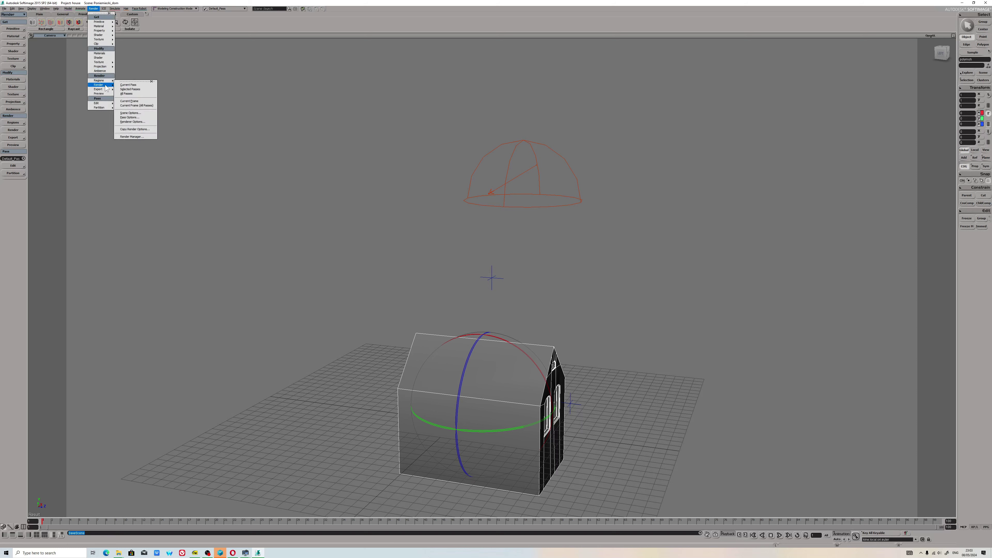
click(133, 122)
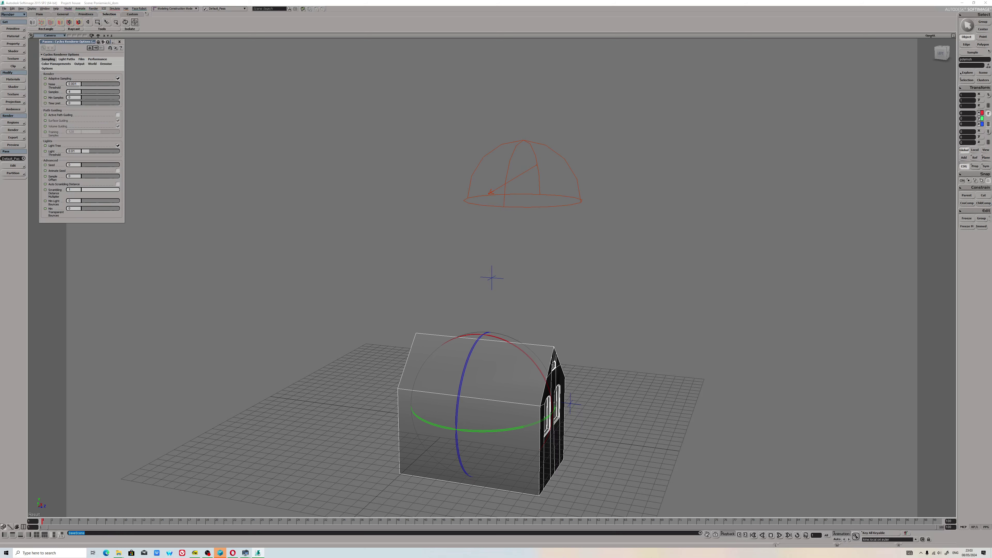
click(94, 92)
click(104, 63)
click(89, 82)
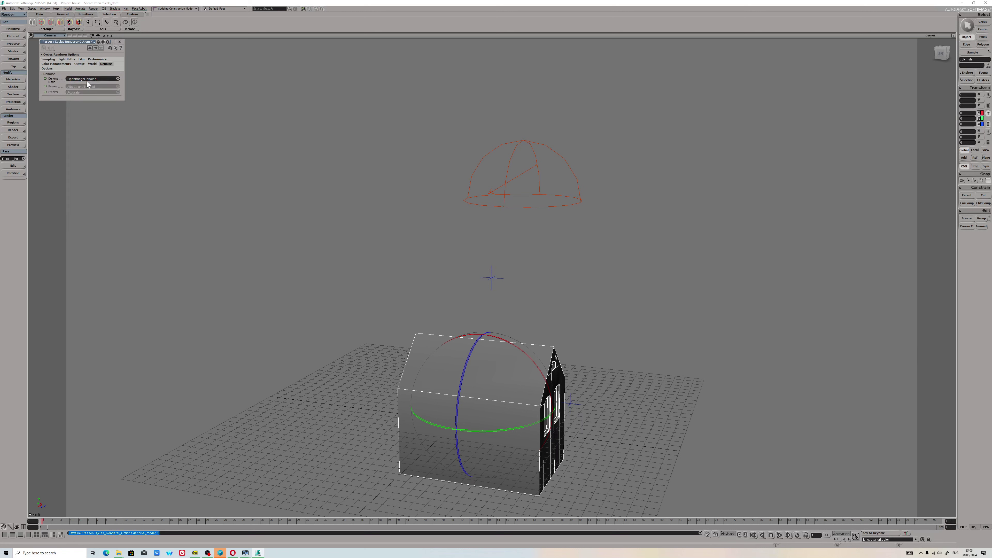